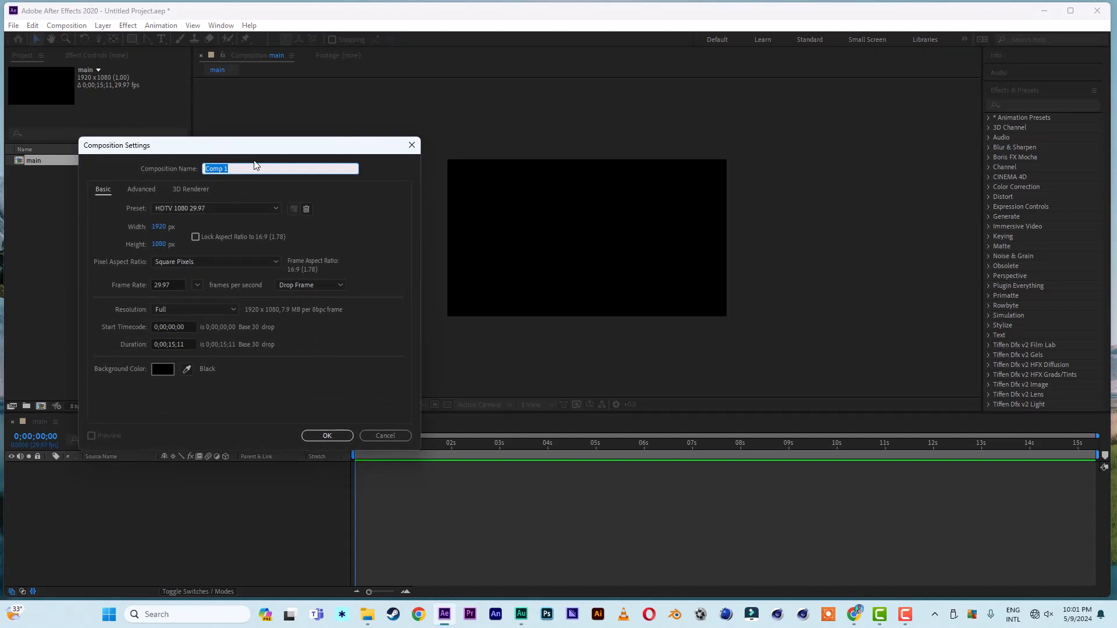
# Create the new composition with the name "picture 1", keeping the HDTV 1080 29.97 preset
pyautogui.write('picture 1')
pyautogui.click(329, 436)
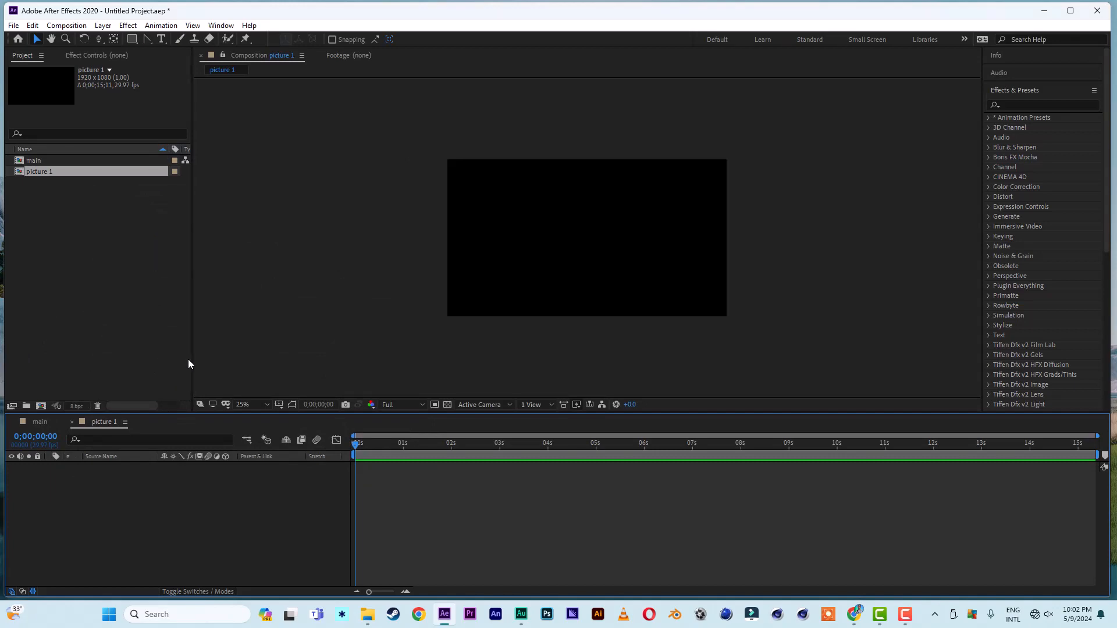
# Import the five car photos and film_00000.png from the file explorer folder into the project
pyautogui.moveTo(367, 615)
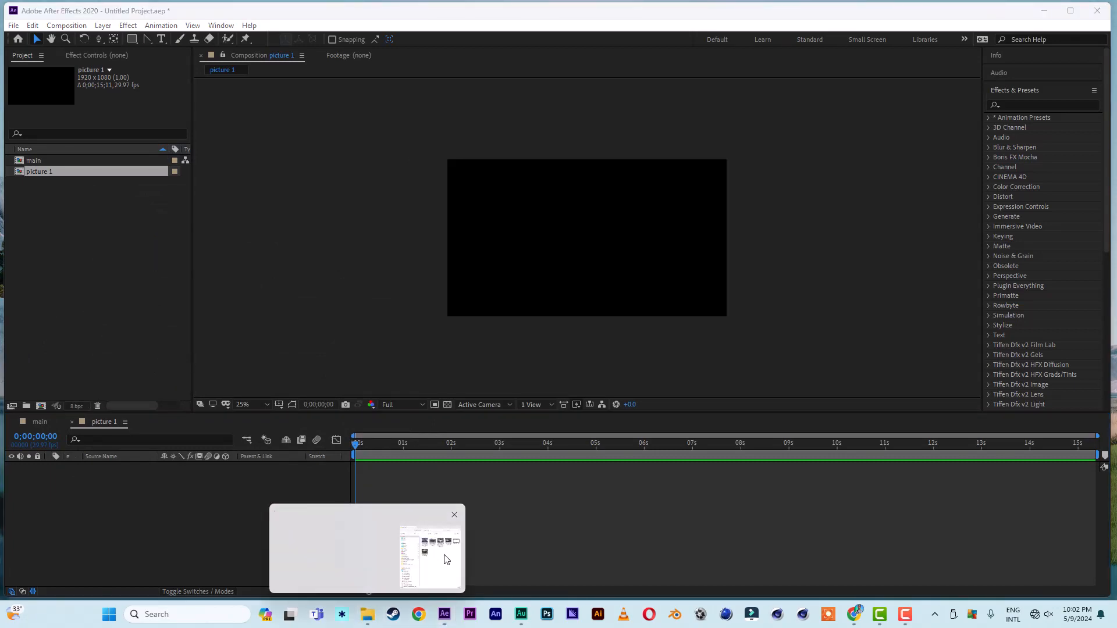
pyautogui.click(446, 559)
pyautogui.moveTo(378, 319); pyautogui.dragTo(675, 143)
pyautogui.moveTo(379, 268); pyautogui.dragTo(68, 298)
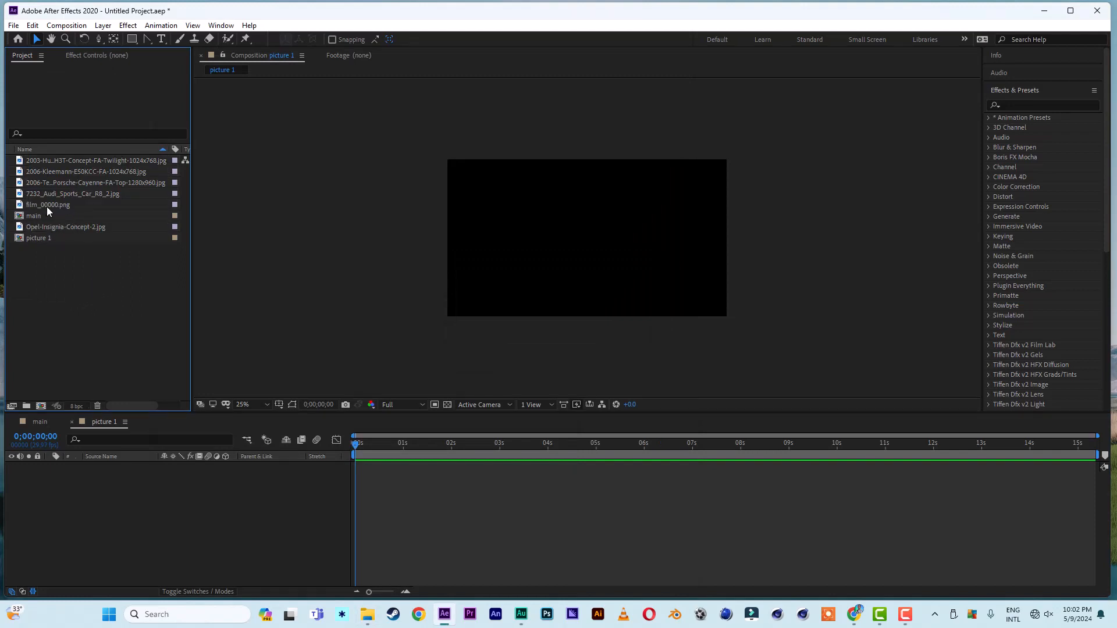
# Add film_00000.png as a layer in the picture 1 composition and turn on the transparency grid
pyautogui.click(48, 206)
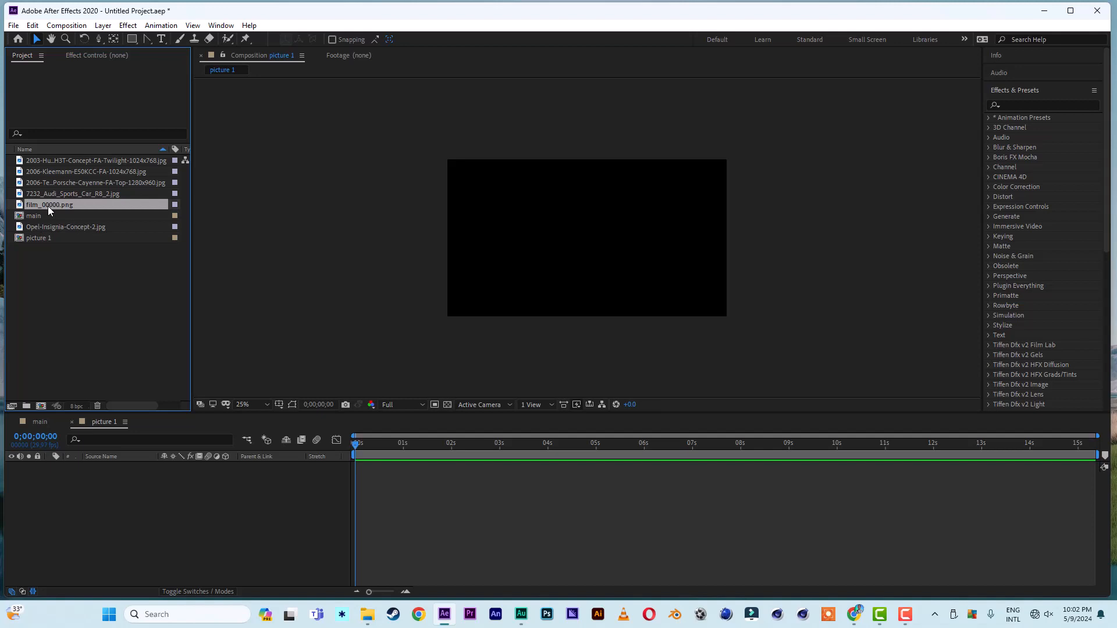
pyautogui.moveTo(48, 206); pyautogui.dragTo(75, 493)
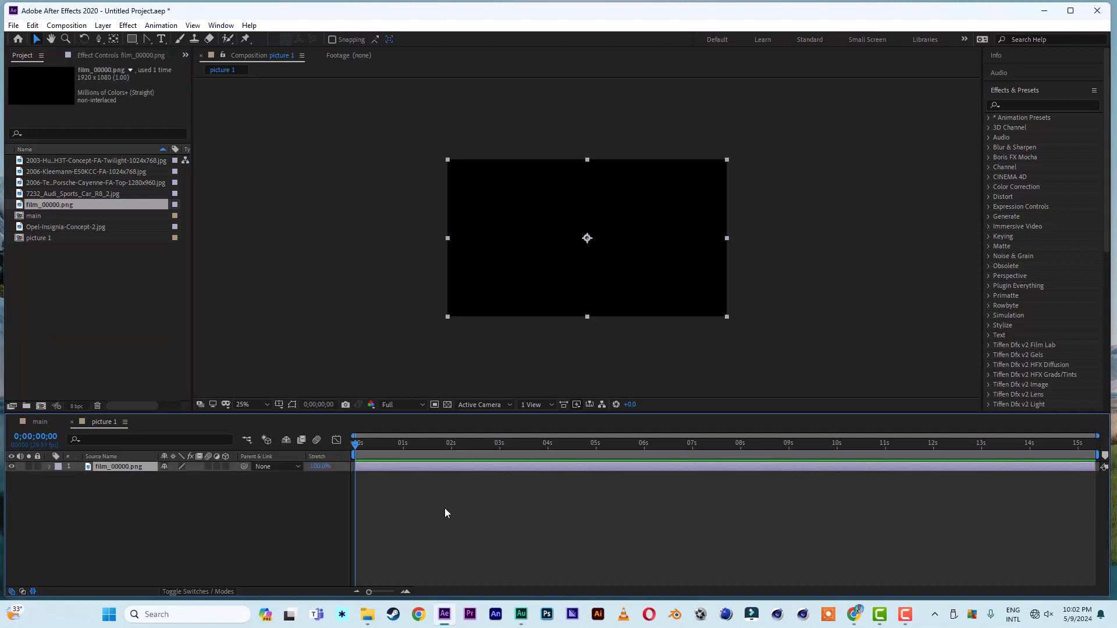
pyautogui.moveTo(382, 445); pyautogui.dragTo(355, 446)
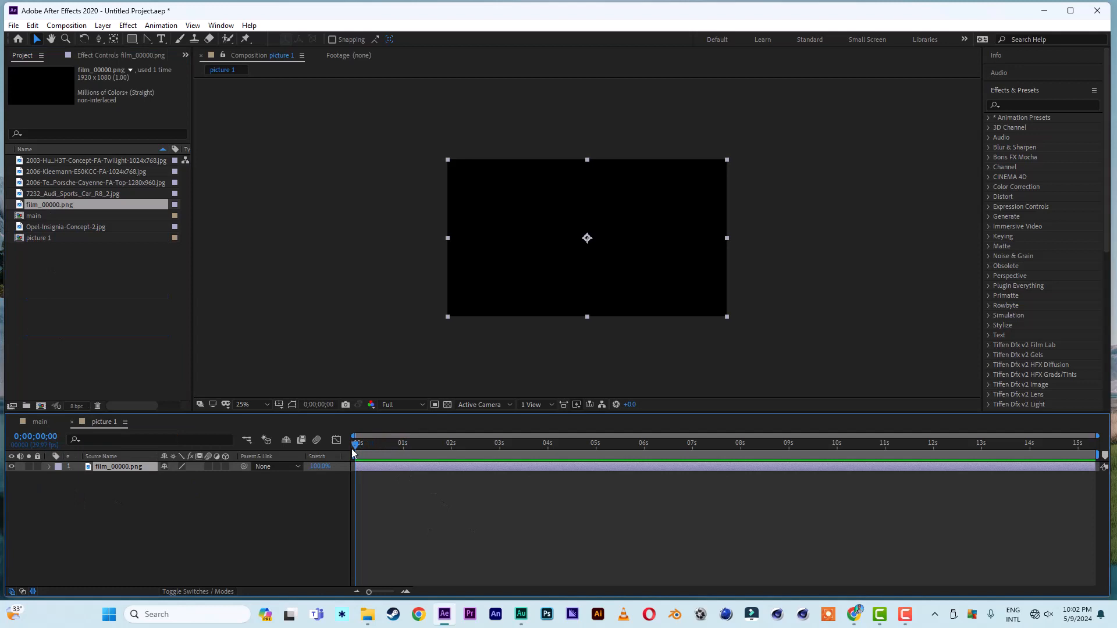
pyautogui.click(447, 405)
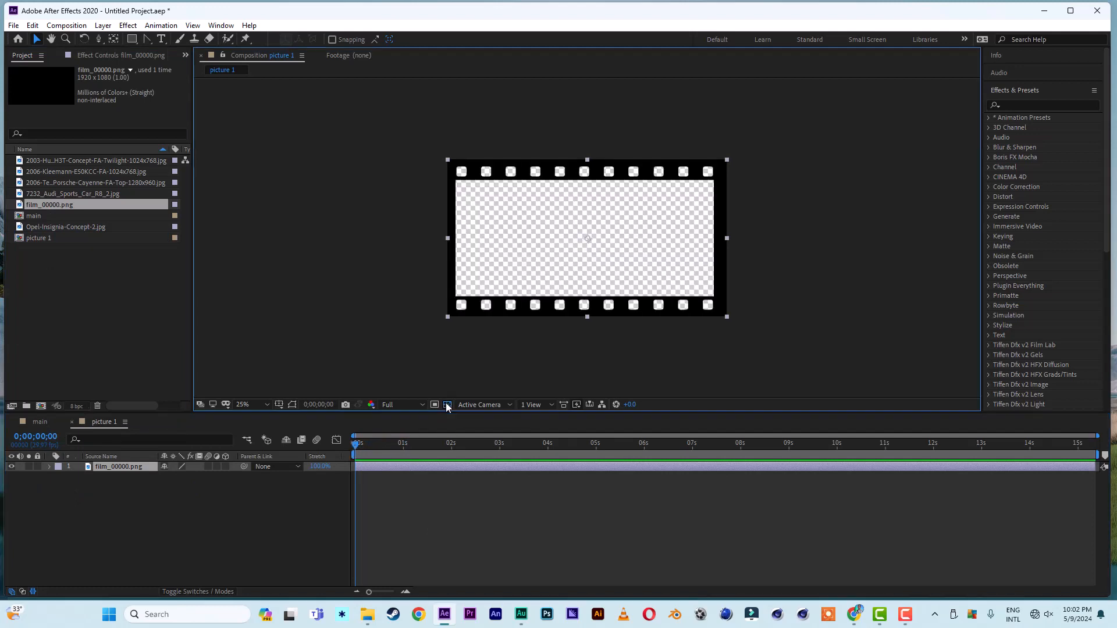
# Add the 2003 Hummer photo beneath the film layer and fit it to the frame at 179% scale, nudged slightly upward
pyautogui.click(78, 307)
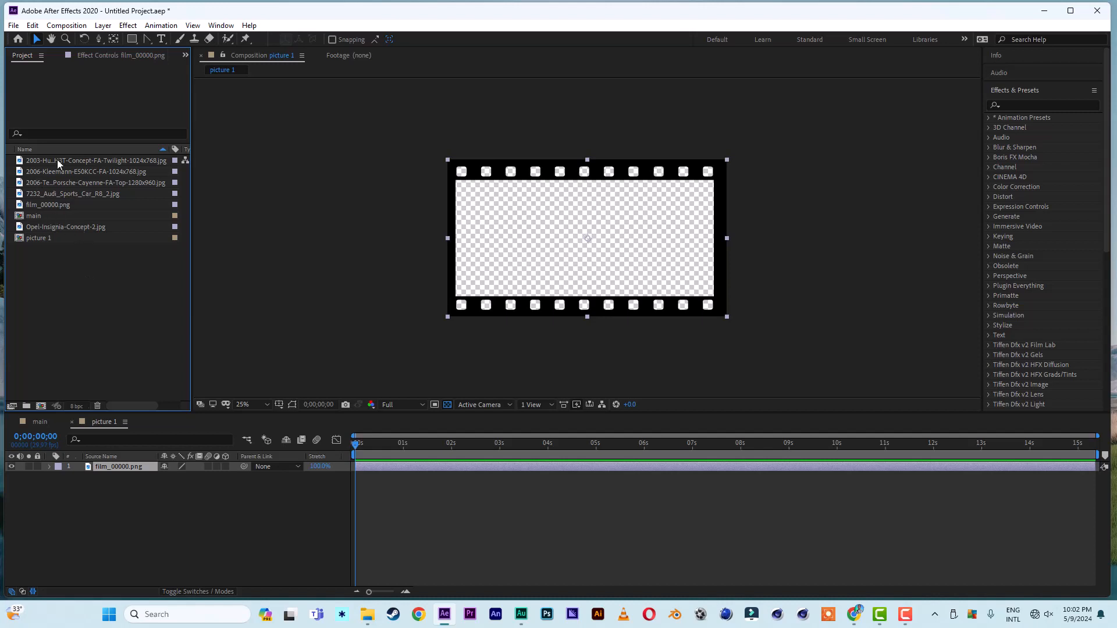
pyautogui.moveTo(57, 159); pyautogui.dragTo(245, 490)
pyautogui.press('s')
pyautogui.press('Up')
pyautogui.press('Up')
pyautogui.press('Up')
pyautogui.press('Up')
pyautogui.press('Up')
pyautogui.press('Up')
pyautogui.press('Up')
pyautogui.press('Up')
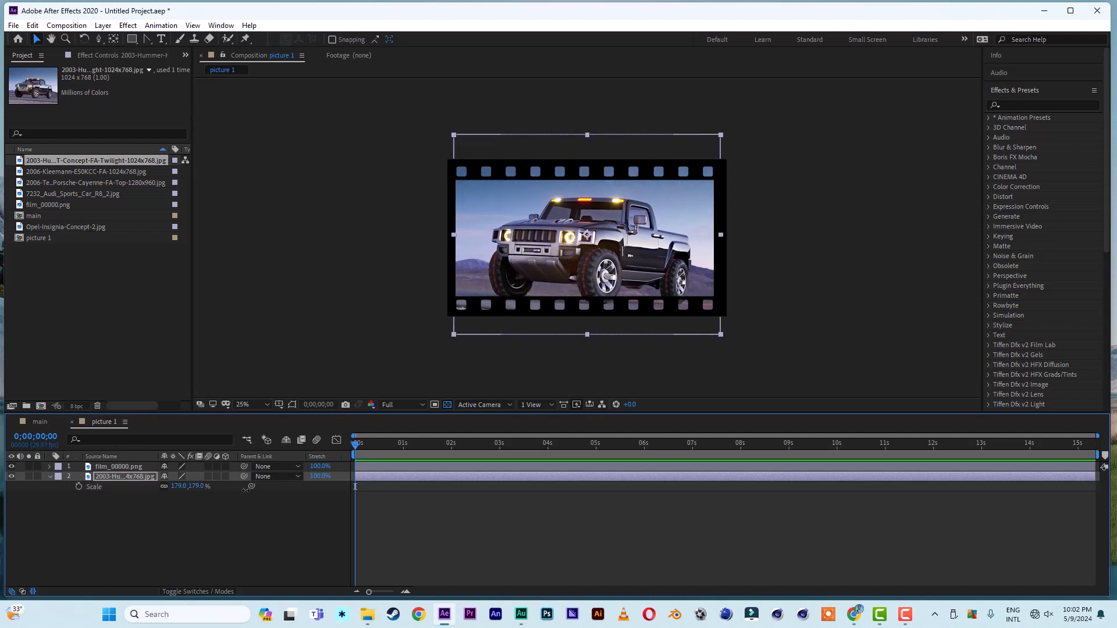
# Mask the Hummer photo with a rectangle matching the film frame's inner opening, so it no longer covers the perforations
pyautogui.click(131, 39)
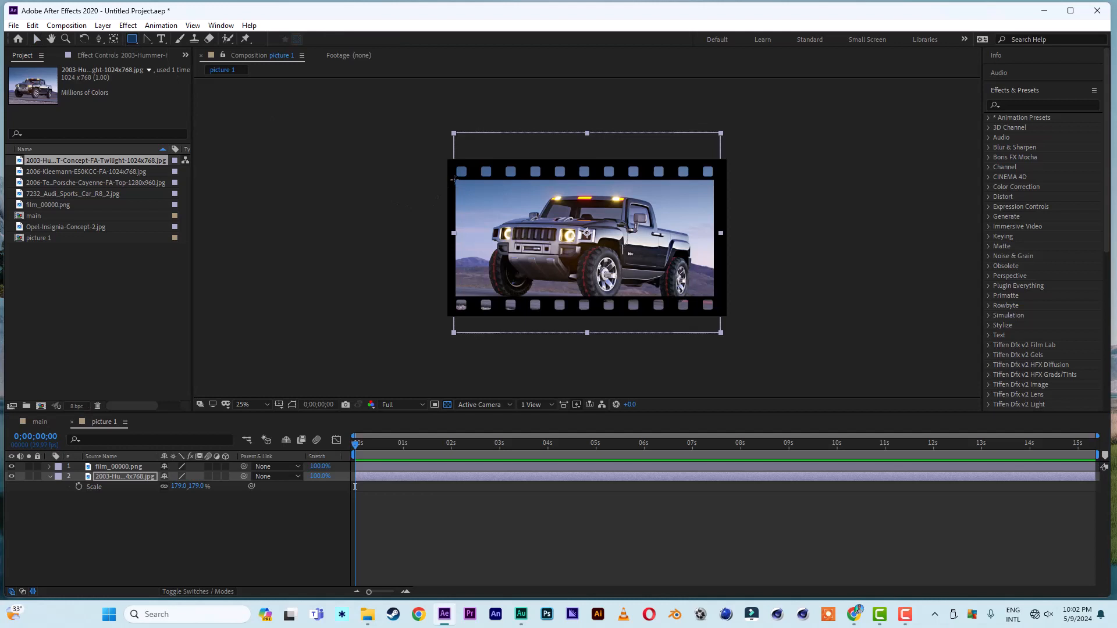
pyautogui.moveTo(454, 179); pyautogui.dragTo(717, 297)
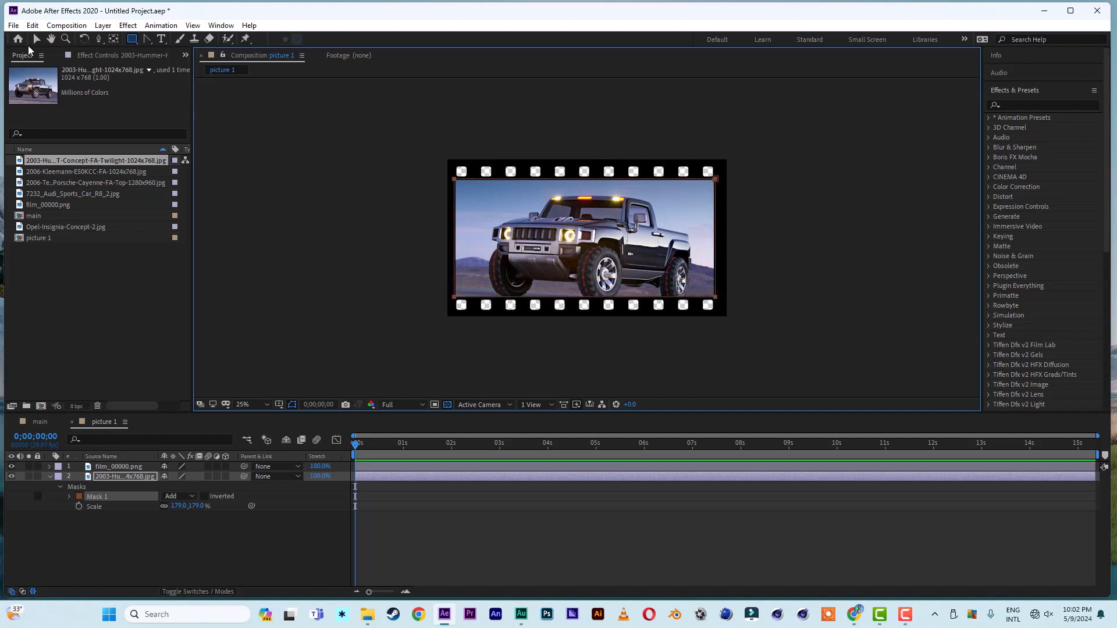
pyautogui.click(36, 39)
pyautogui.click(802, 234)
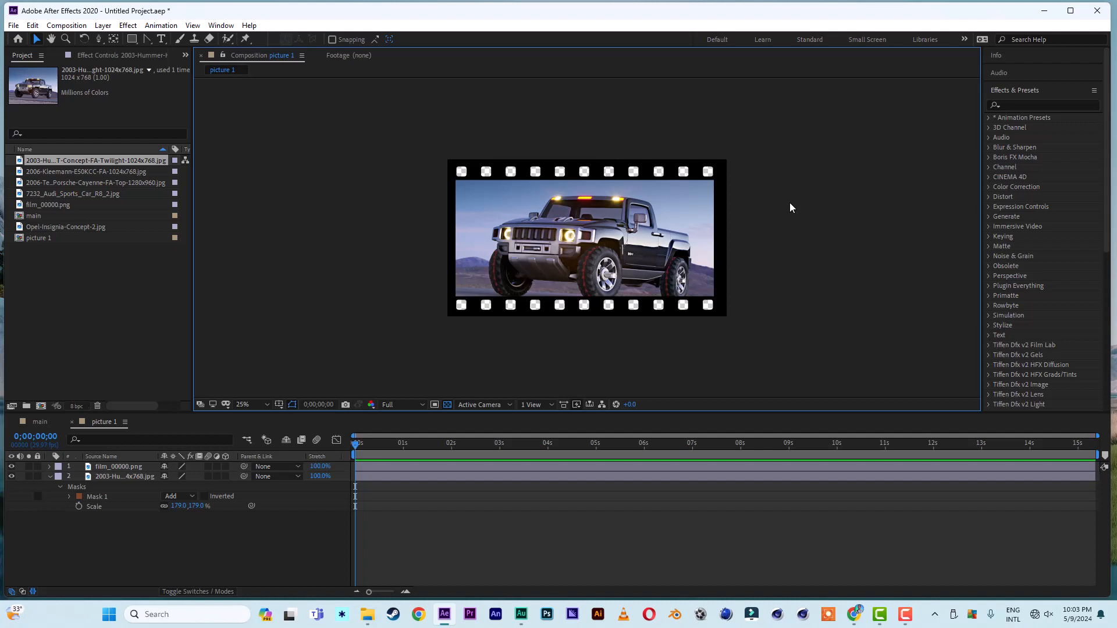
# Duplicate the picture 1 composition three times to create picture 2, picture 3 and picture 4
pyautogui.click(40, 267)
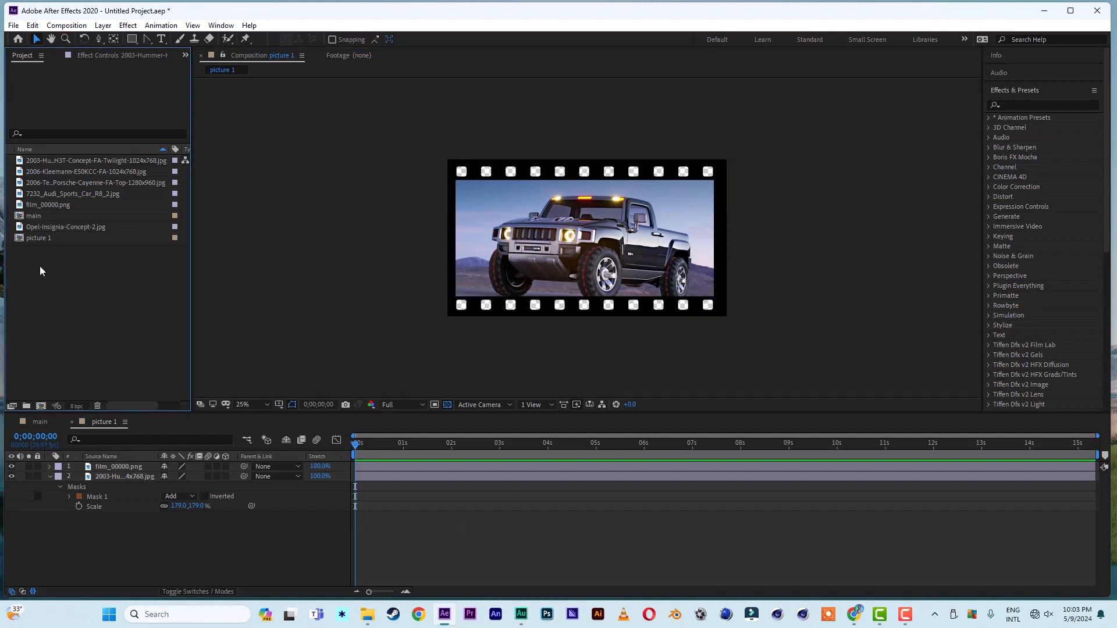
pyautogui.click(45, 238)
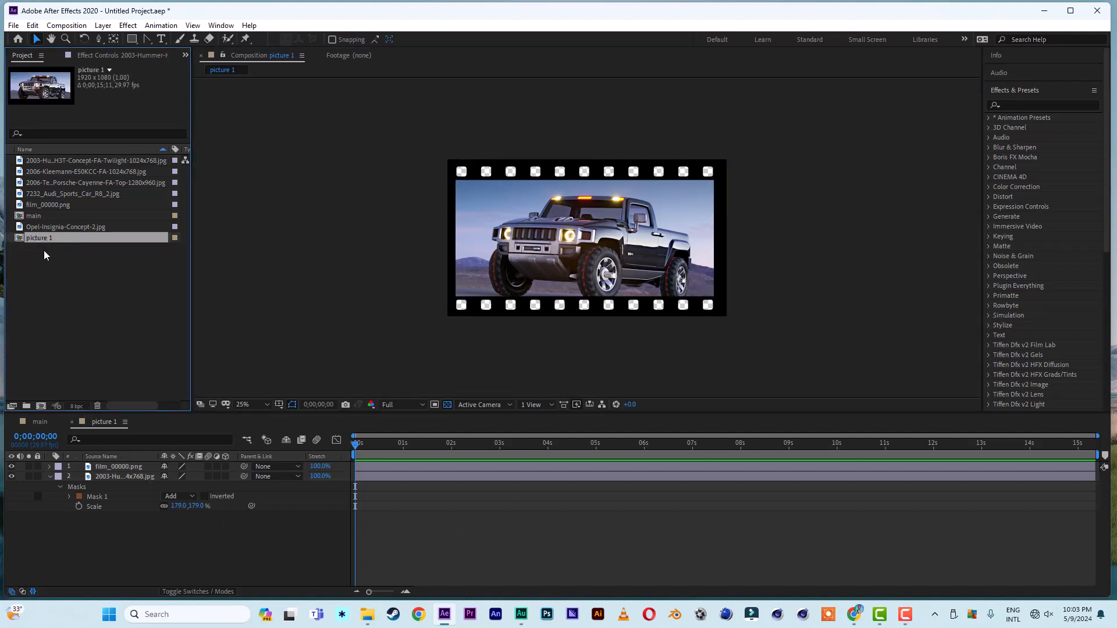
pyautogui.hotkey('ctrl', 'd')
pyautogui.hotkey('ctrl', 'd')
pyautogui.hotkey('ctrl', 'd')
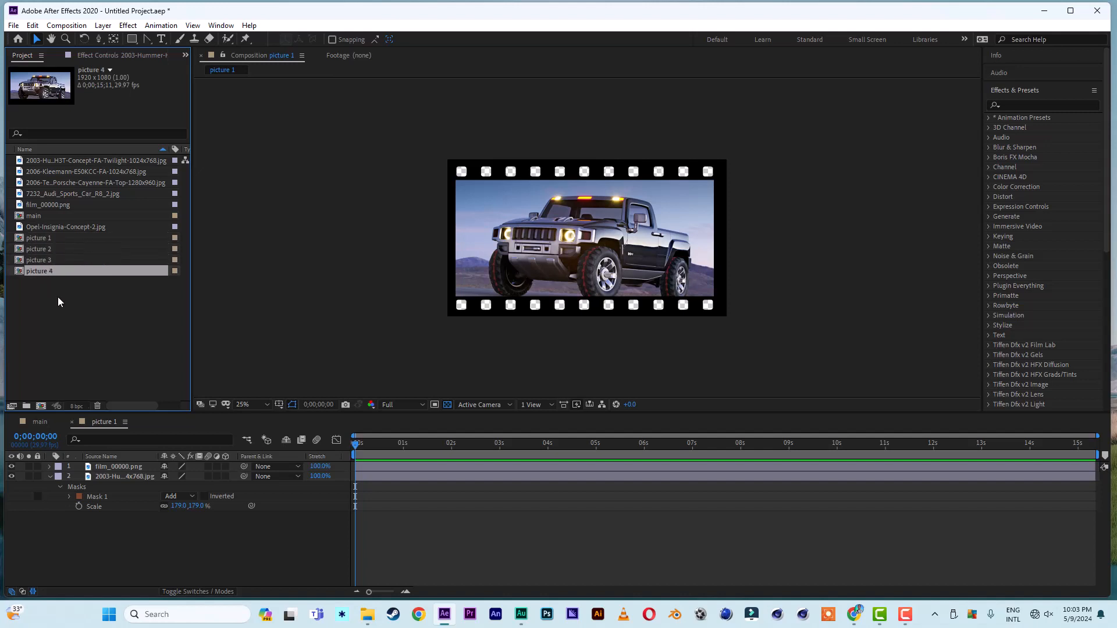
# Open the picture 2, picture 3 and picture 4 compositions in the timeline and return to picture 2
pyautogui.doubleClick(40, 250)
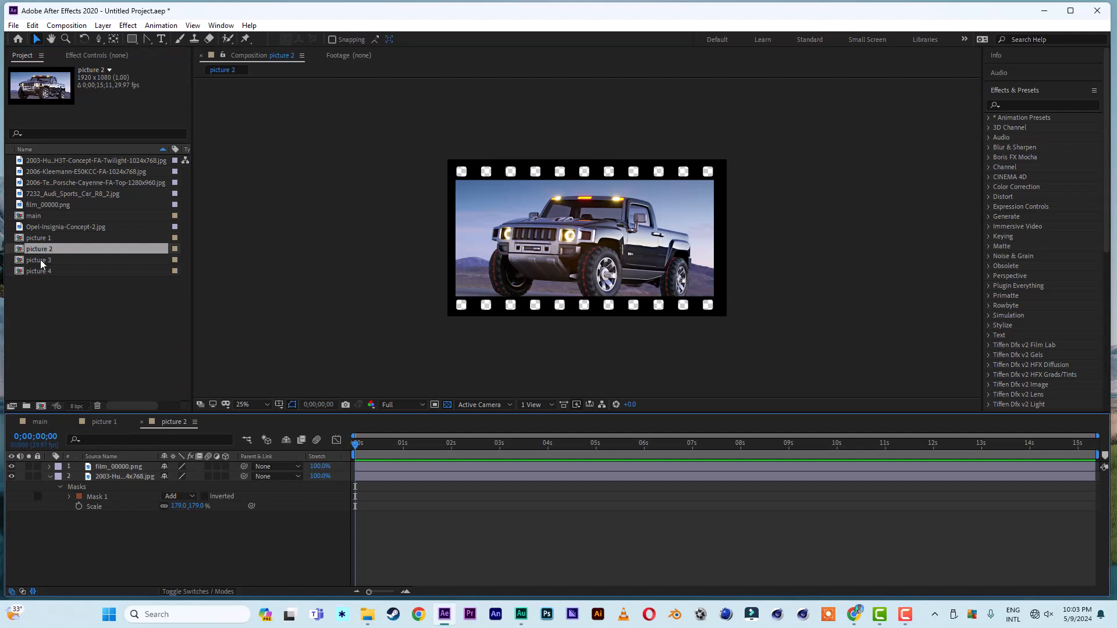
pyautogui.doubleClick(38, 260)
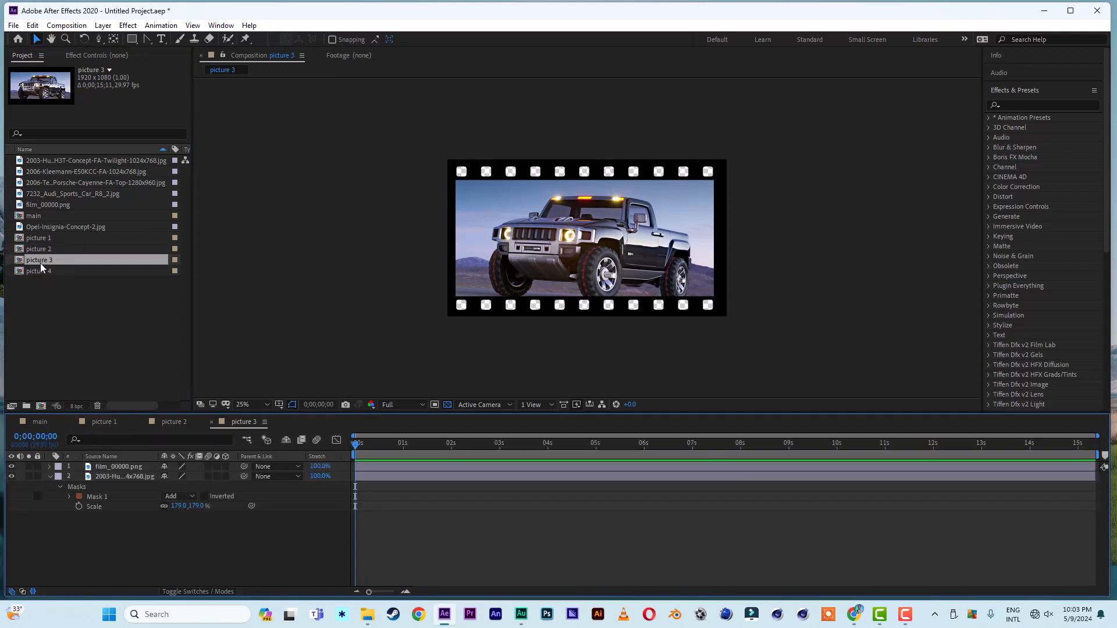
pyautogui.doubleClick(39, 271)
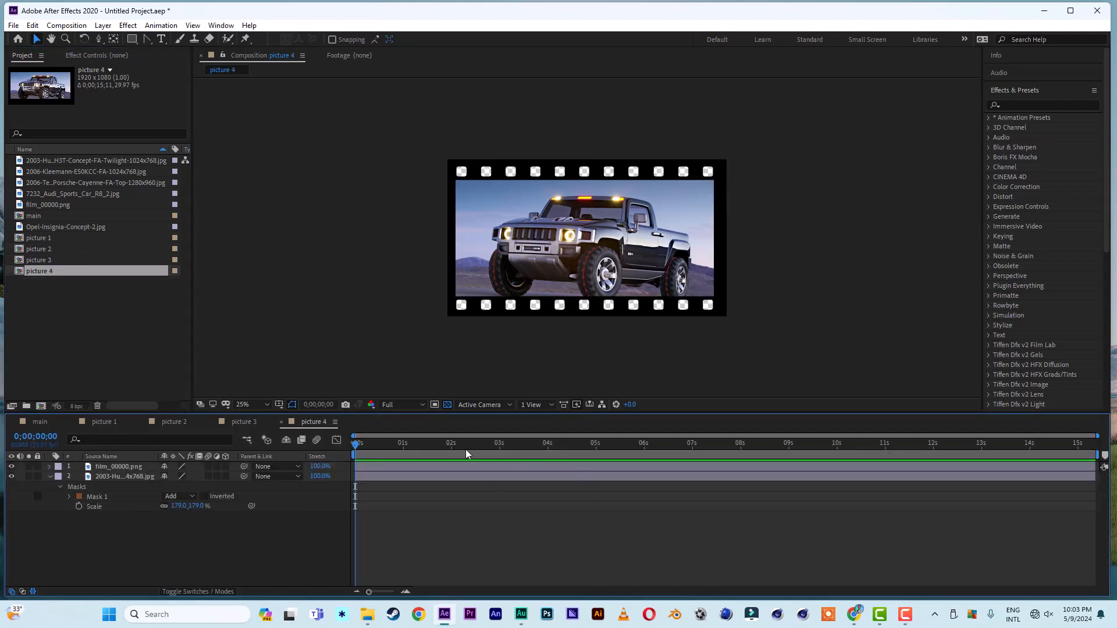
pyautogui.moveTo(466, 450); pyautogui.dragTo(384, 451)
pyautogui.click(171, 423)
pyautogui.click(121, 427)
pyautogui.click(174, 424)
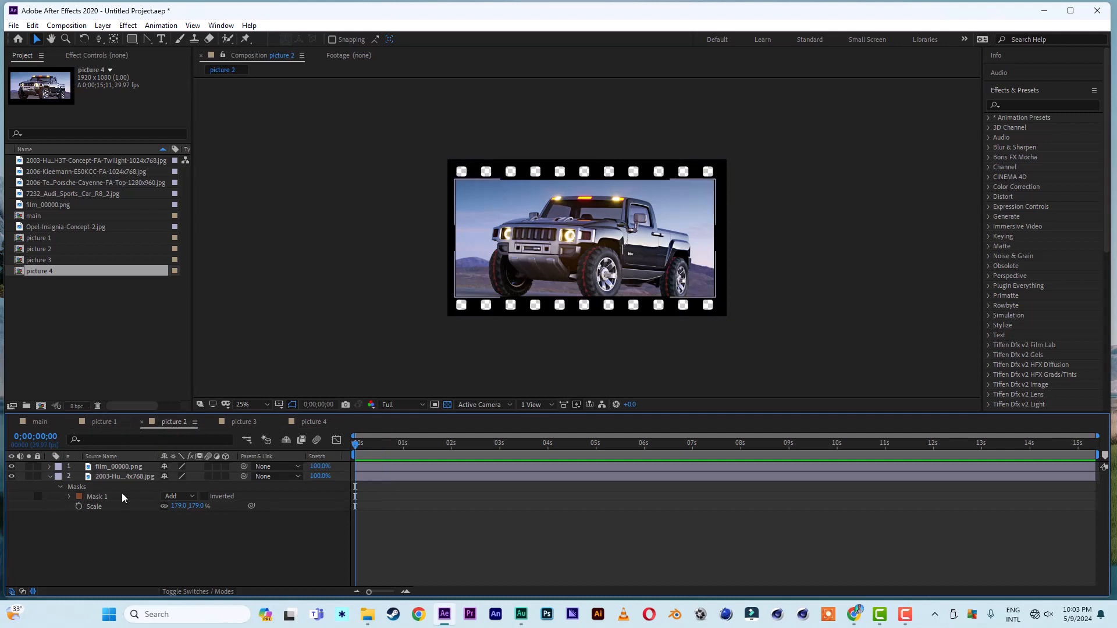
# In picture 2, add the 2006 Kleemann photo beneath the film layer and delete the Hummer layer
pyautogui.click(122, 477)
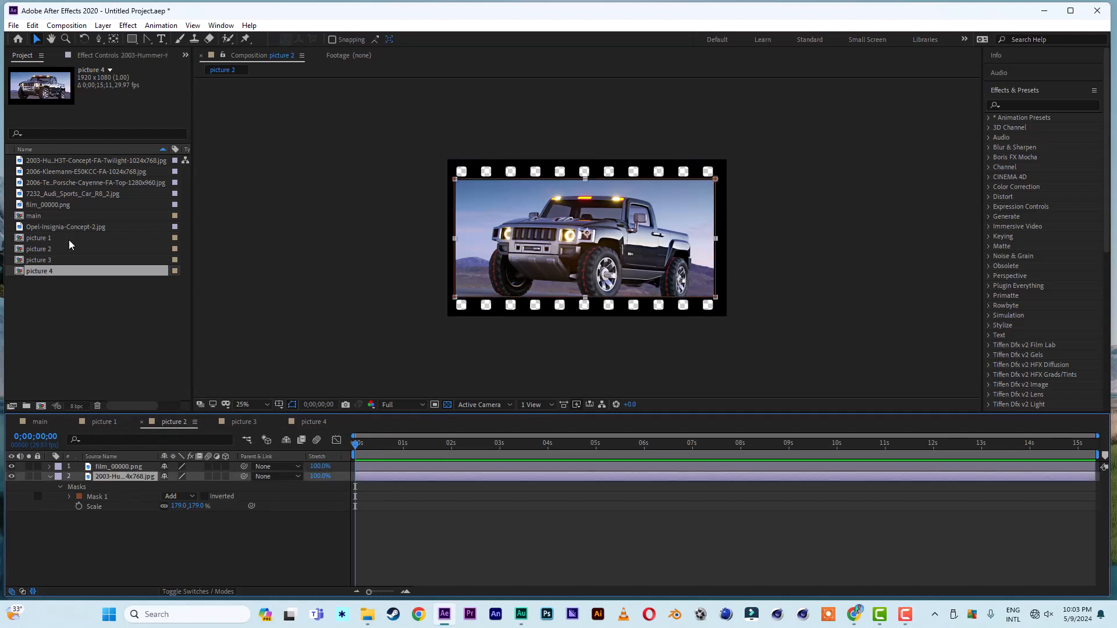
pyautogui.click(73, 171)
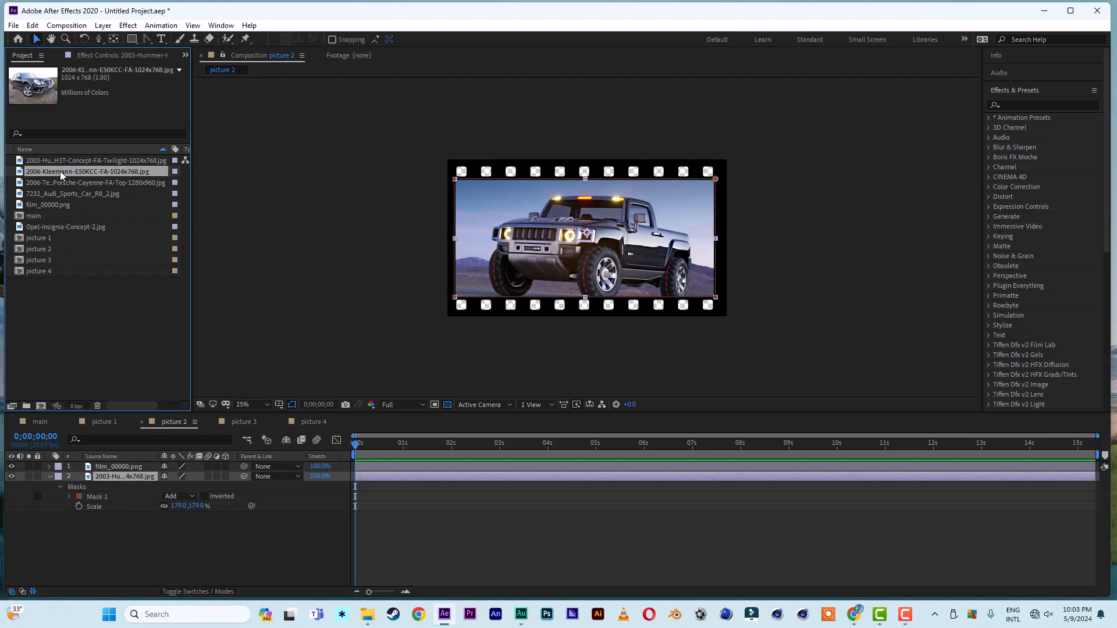
pyautogui.moveTo(61, 171); pyautogui.dragTo(134, 473)
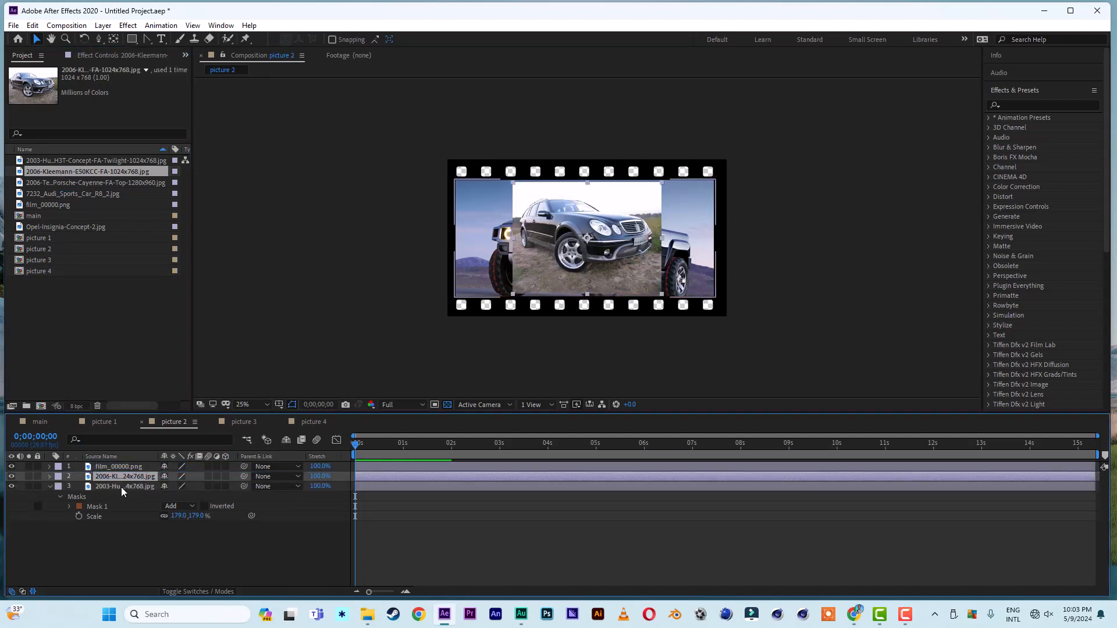
pyautogui.click(121, 487)
pyautogui.press('Delete')
# Scale the Kleemann photo to 175% and nudge it slightly down and left to fill the film opening
pyautogui.click(136, 478)
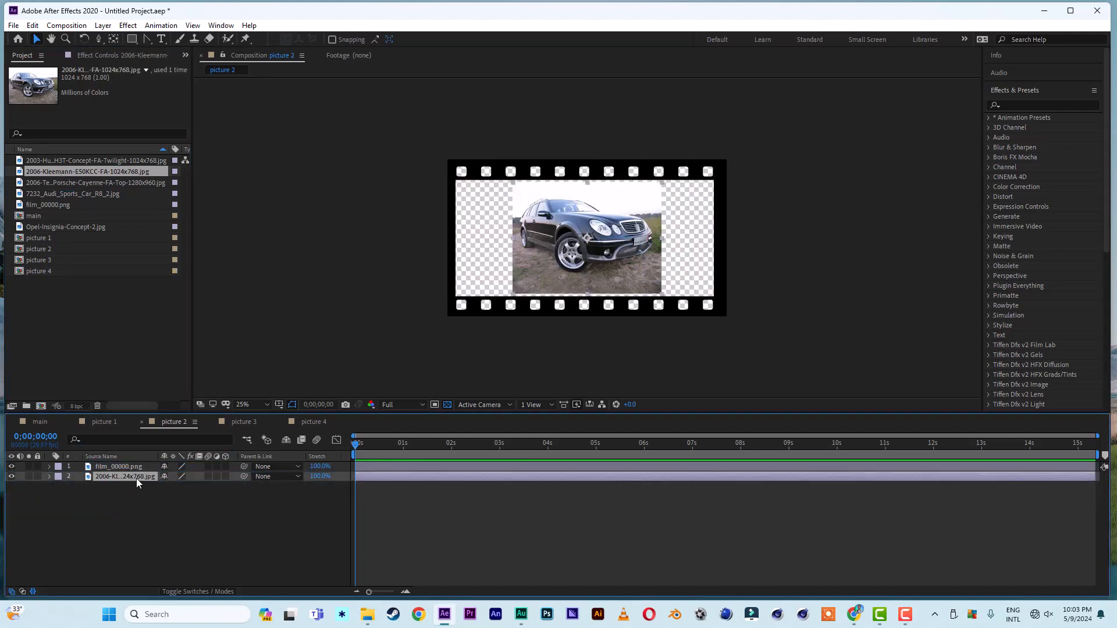
pyautogui.press('s')
pyautogui.moveTo(196, 487); pyautogui.dragTo(239, 486)
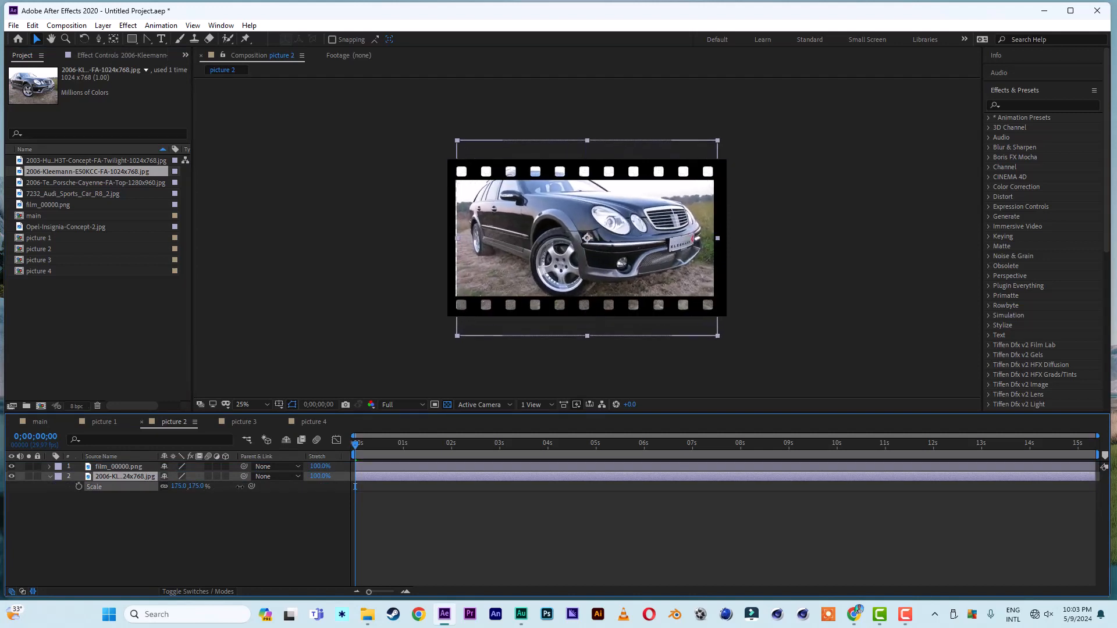
pyautogui.press('Down')
pyautogui.press('Down')
pyautogui.press('Down')
pyautogui.press('Down')
pyautogui.press('Down')
pyautogui.press('Down')
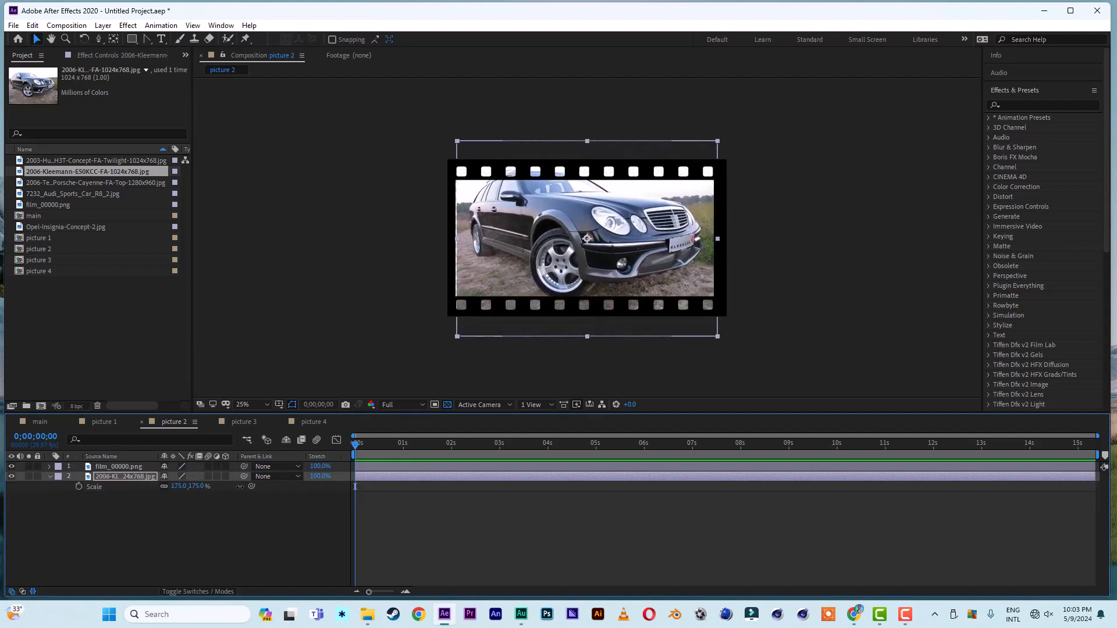
pyautogui.press('Left')
pyautogui.press('Left')
pyautogui.press('Left')
pyautogui.press('Left')
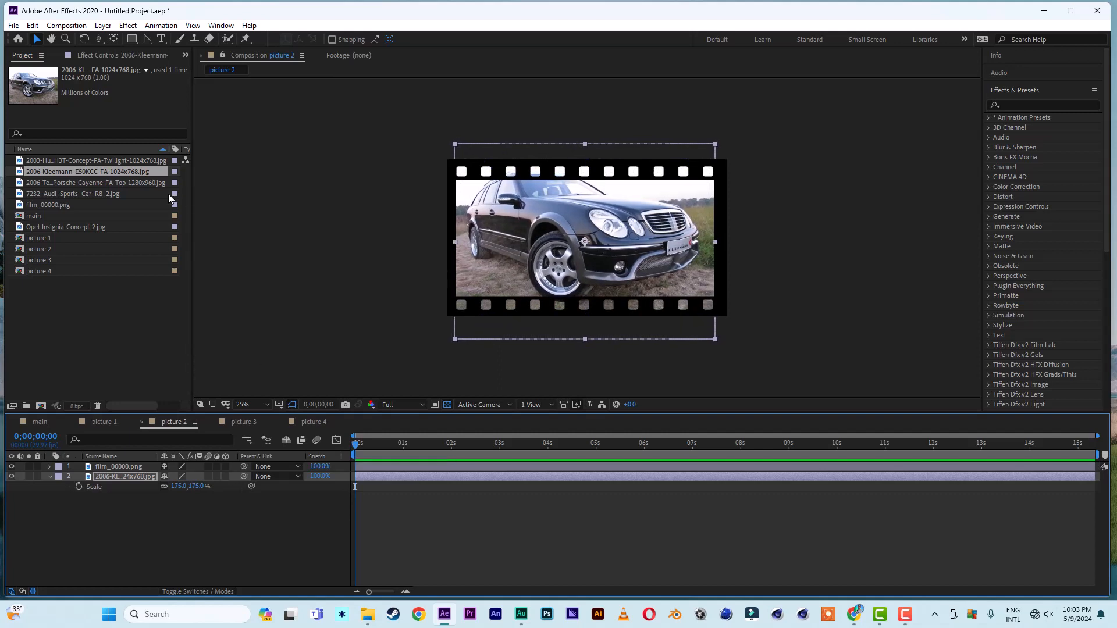
# Mask the Kleemann photo with a rectangle covering the film frame's inner opening
pyautogui.click(132, 39)
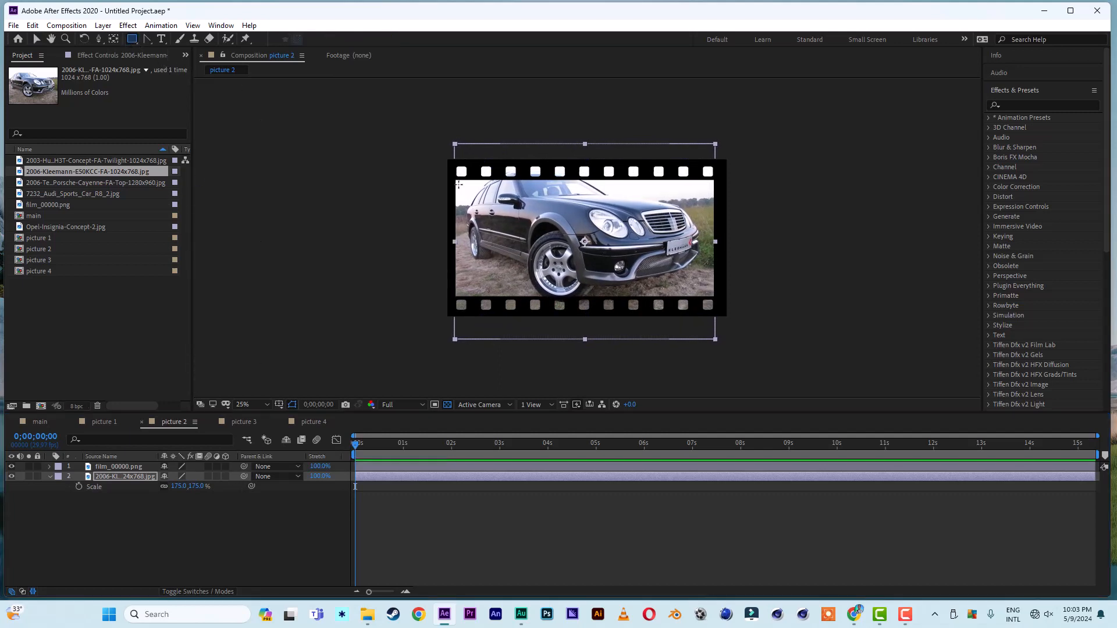
pyautogui.moveTo(453, 177); pyautogui.dragTo(716, 298)
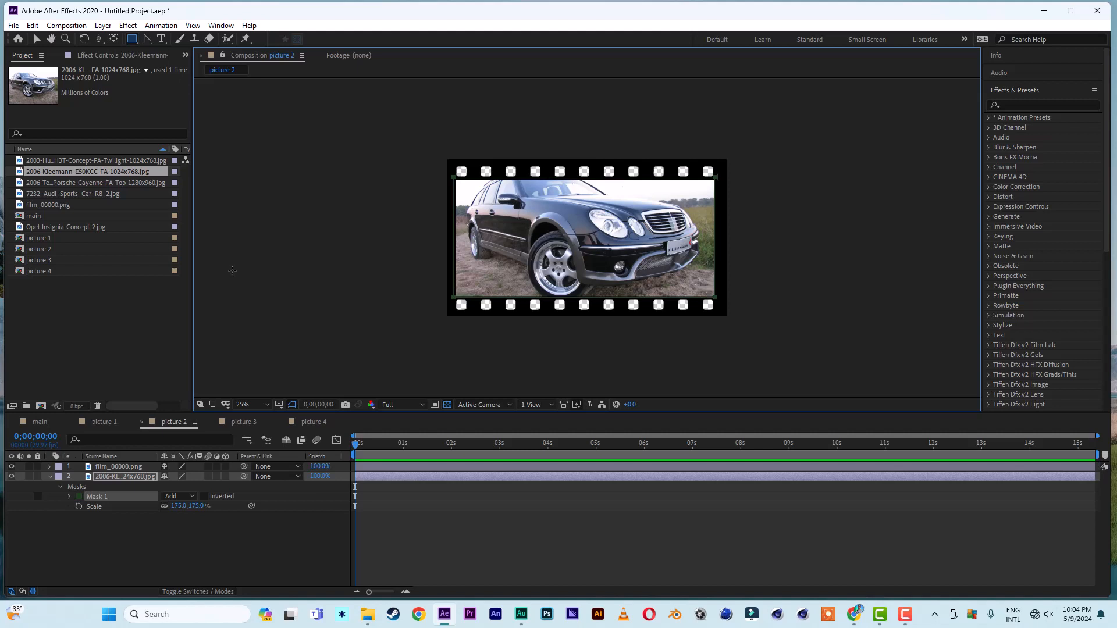
pyautogui.click(36, 38)
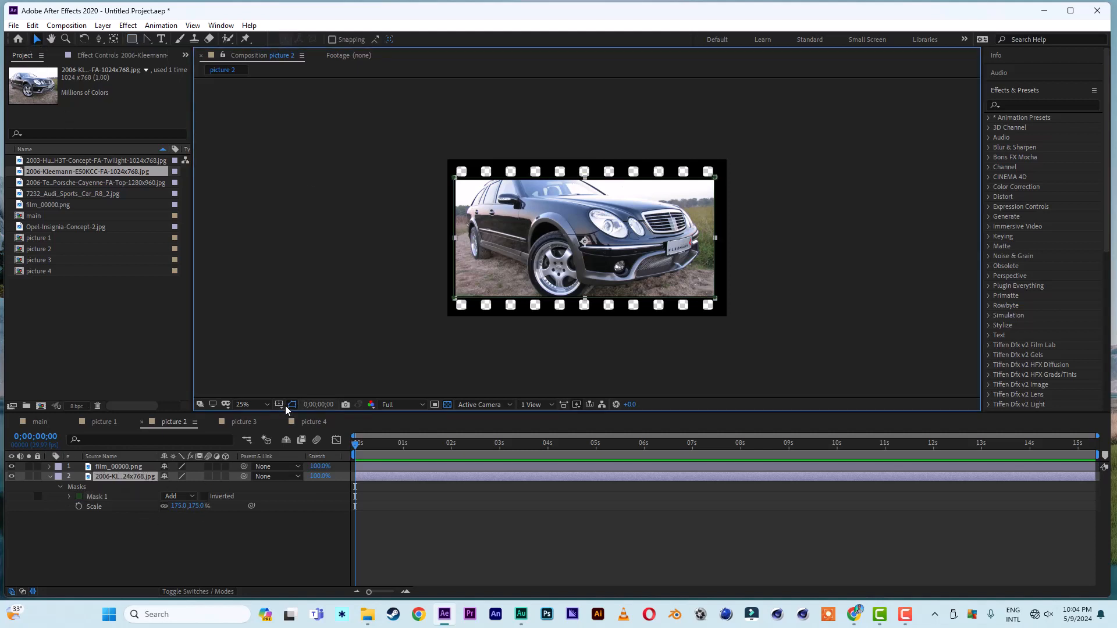
# In picture 3, add the 2006 TechArt Porsche Cayenne photo beneath the film layer and delete the Hummer layer
pyautogui.click(244, 422)
pyautogui.moveTo(46, 182); pyautogui.dragTo(125, 487)
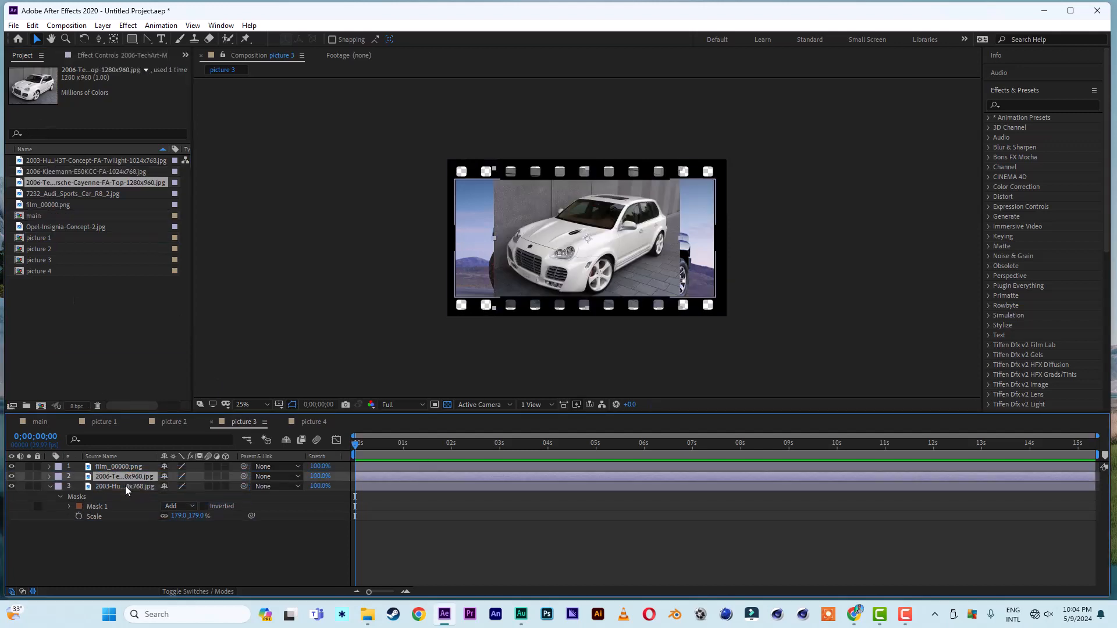
pyautogui.click(125, 487)
pyautogui.press('Delete')
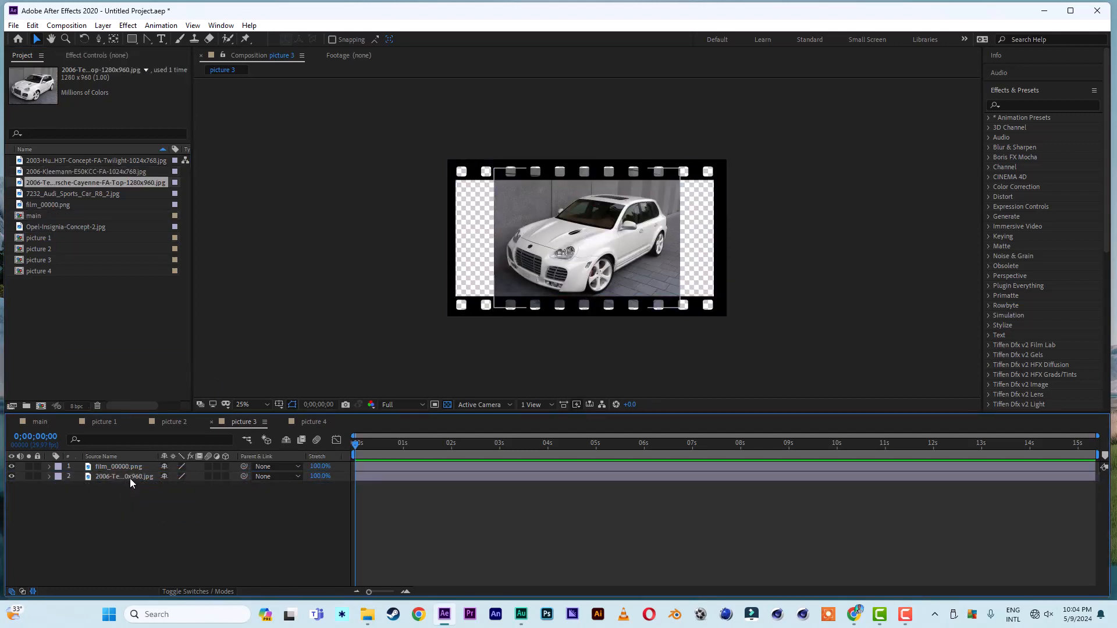
# Scale the Porsche Cayenne photo to 145% so it fills the film opening
pyautogui.click(131, 479)
pyautogui.press('s')
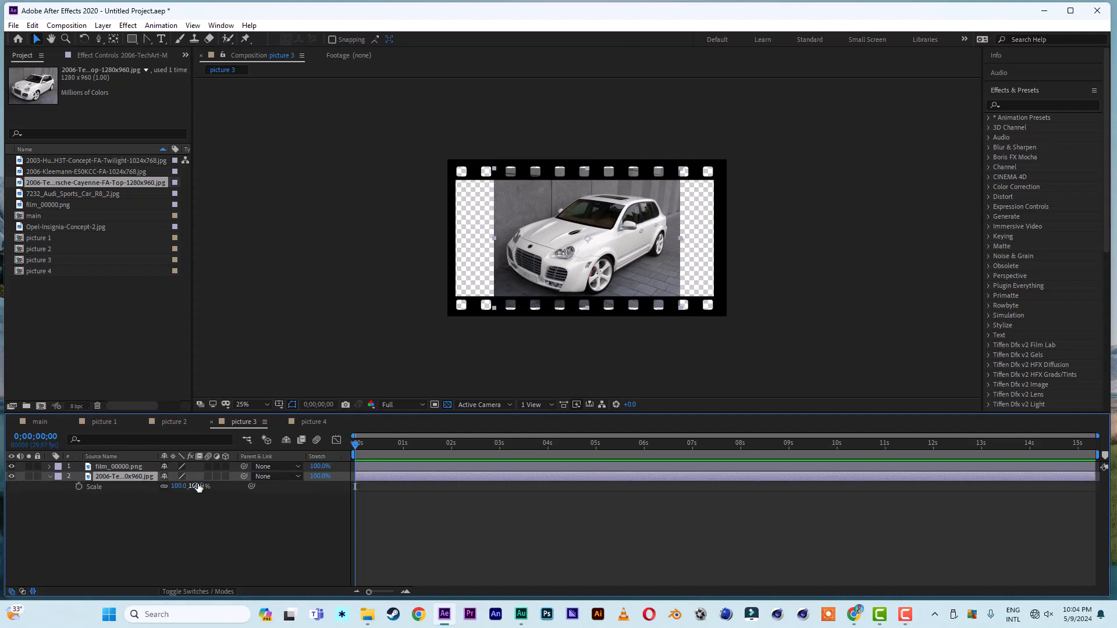
pyautogui.moveTo(198, 487); pyautogui.dragTo(225, 483)
# Mask the Porsche Cayenne photo with a rectangle around the film frame's inner opening
pyautogui.press('q')
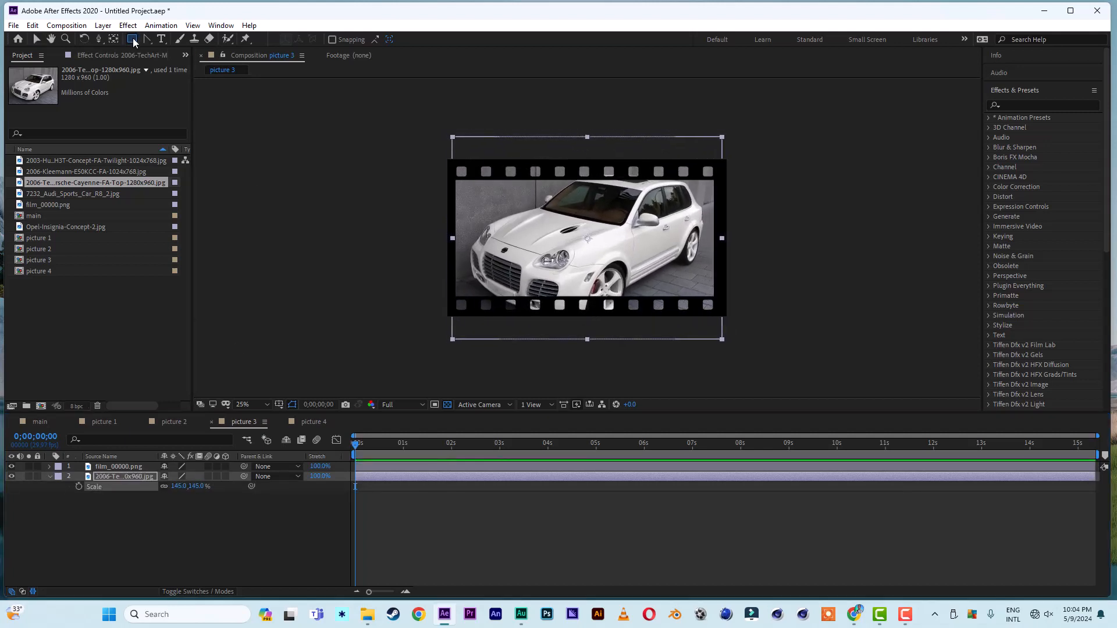
pyautogui.moveTo(453, 179); pyautogui.dragTo(720, 298)
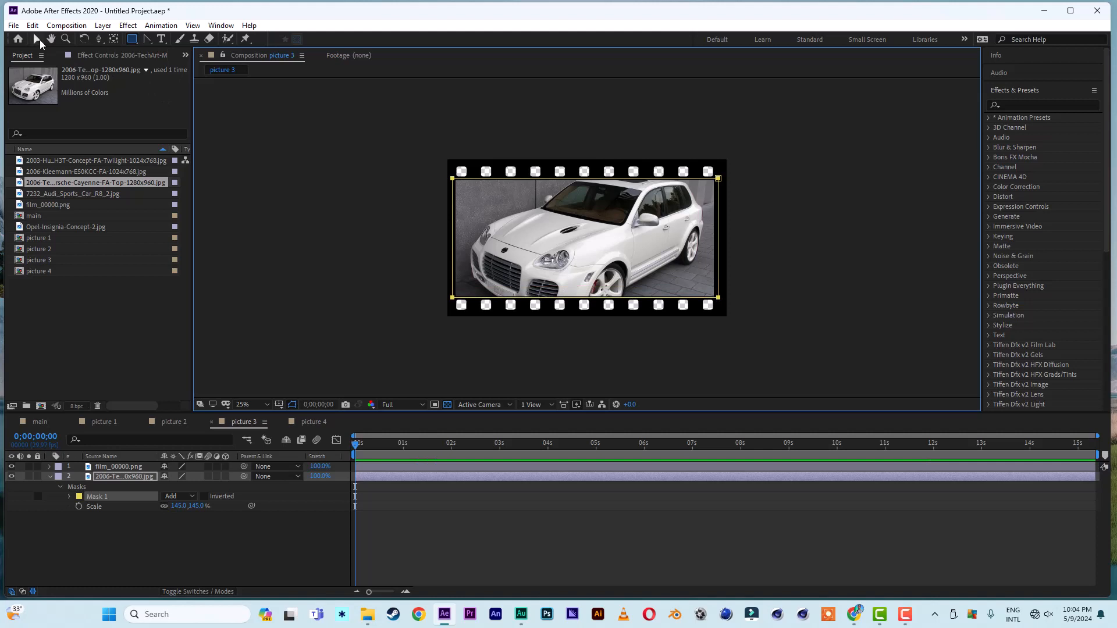
pyautogui.click(37, 40)
pyautogui.click(136, 525)
# In picture 4, add the 7232 Audi Sports Car R8 photo beneath the film layer and delete the Hummer layer
pyautogui.click(313, 421)
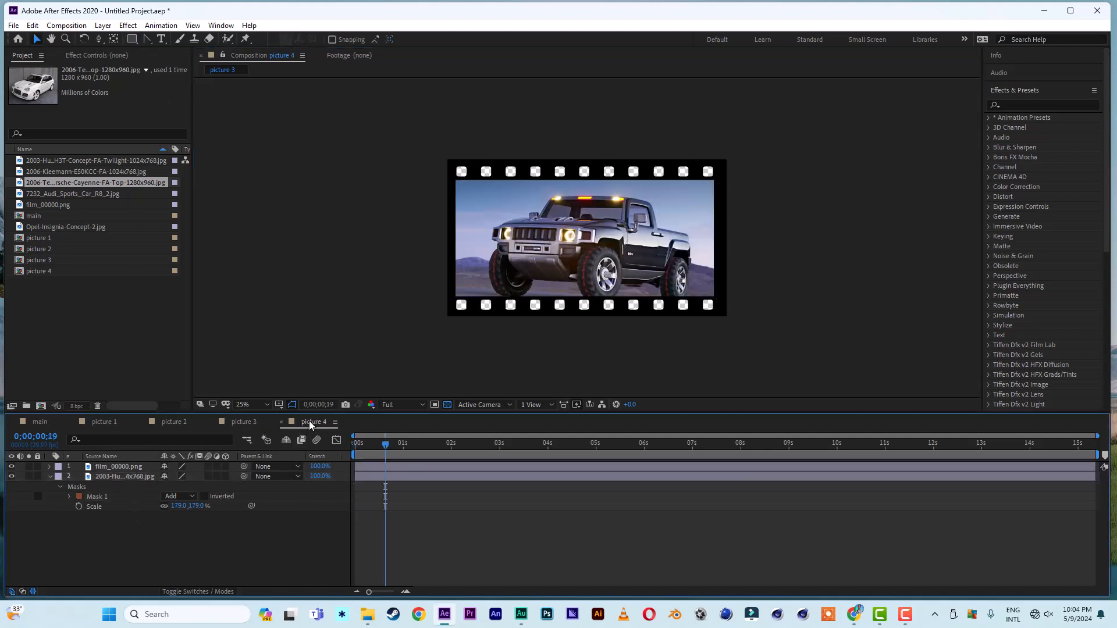
pyautogui.moveTo(74, 193); pyautogui.dragTo(121, 478)
pyautogui.click(121, 486)
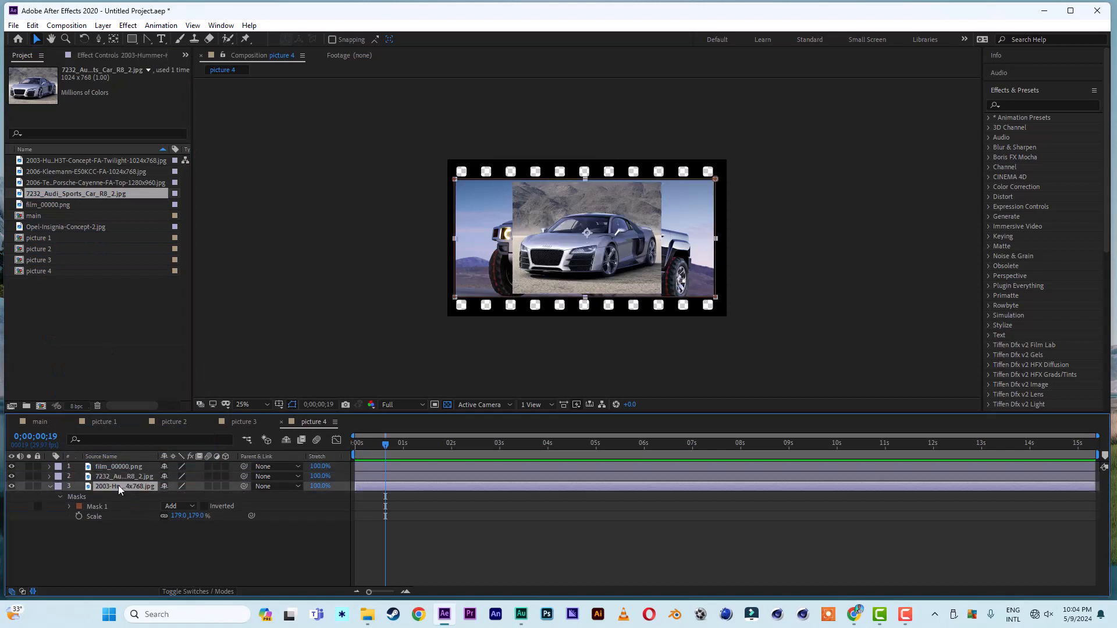
pyautogui.press('Delete')
# Scale the Audi R8 photo to 178% so it fills the film opening
pyautogui.click(142, 479)
pyautogui.press('s')
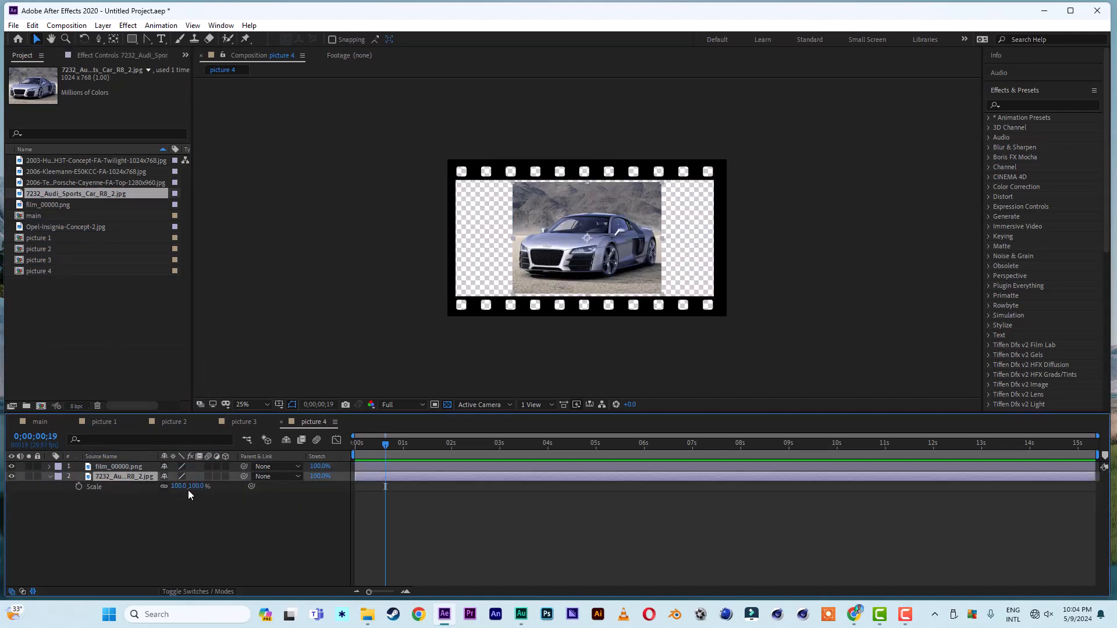
pyautogui.moveTo(197, 487); pyautogui.dragTo(241, 486)
pyautogui.press('Up')
pyautogui.press('Up')
pyautogui.press('Up')
pyautogui.press('Up')
pyautogui.press('Up')
pyautogui.press('Up')
pyautogui.press('Up')
pyautogui.press('Up')
pyautogui.press('Up')
pyautogui.press('Up')
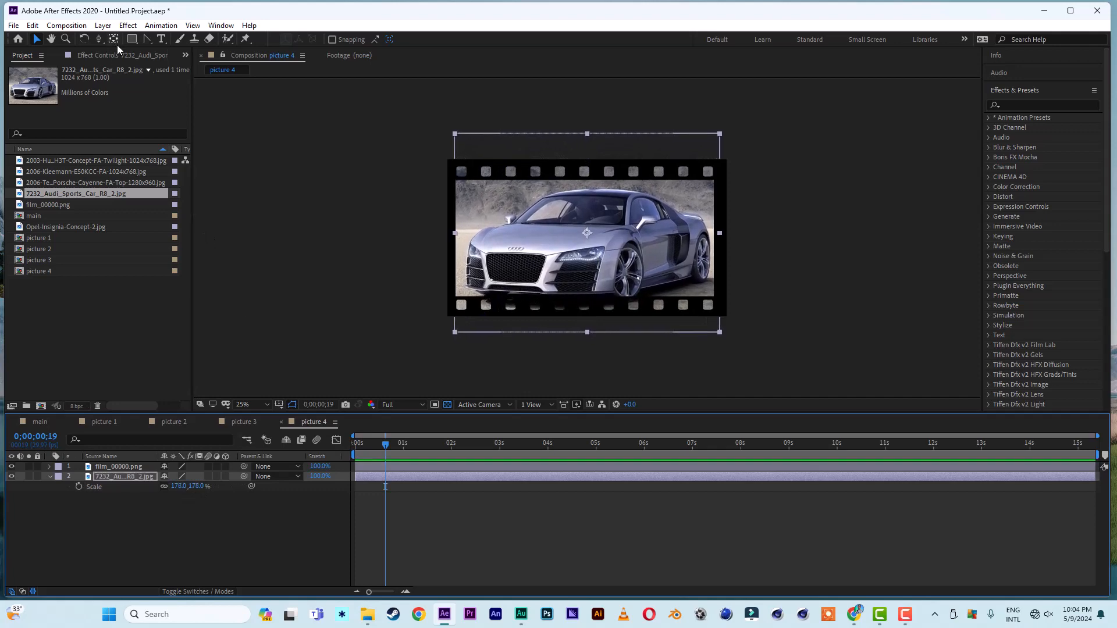
# Mask the Audi R8 photo with a rectangle around the film frame's inner opening
pyautogui.click(134, 41)
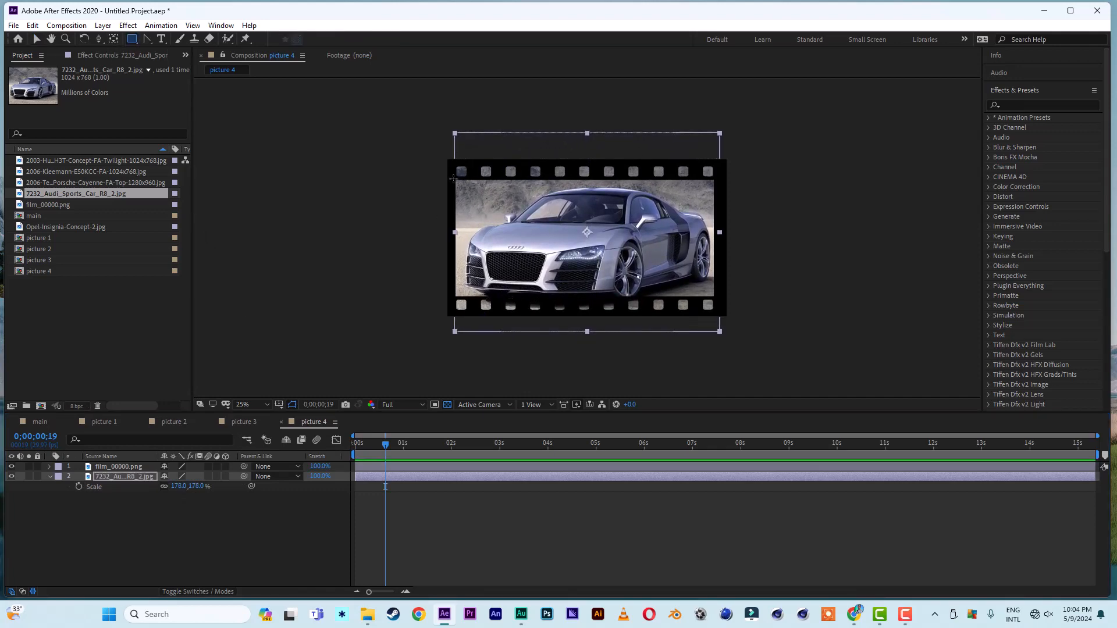
pyautogui.moveTo(452, 178); pyautogui.dragTo(720, 299)
pyautogui.click(36, 39)
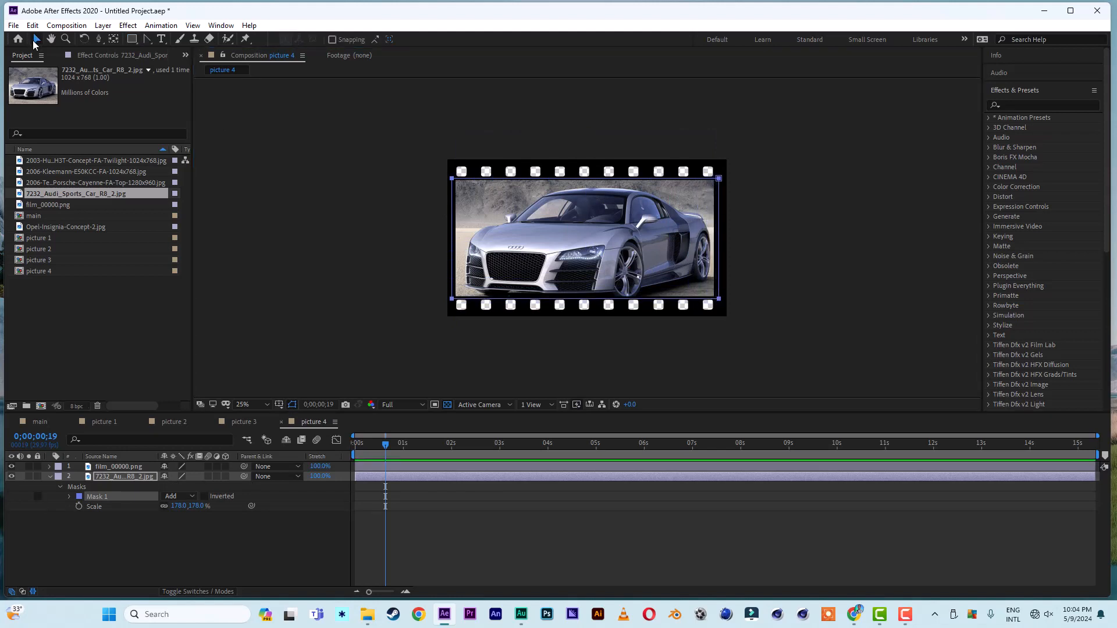
pyautogui.click(344, 153)
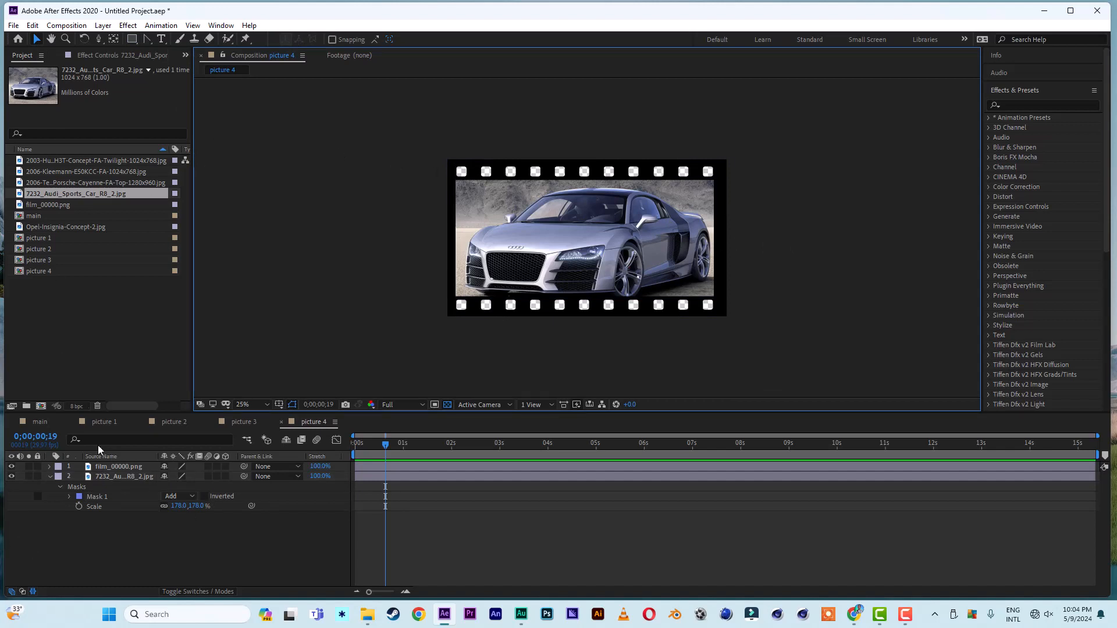
# Add the picture 1 to picture 4 compositions as layers in the main composition, with picture 1 on top
pyautogui.click(40, 422)
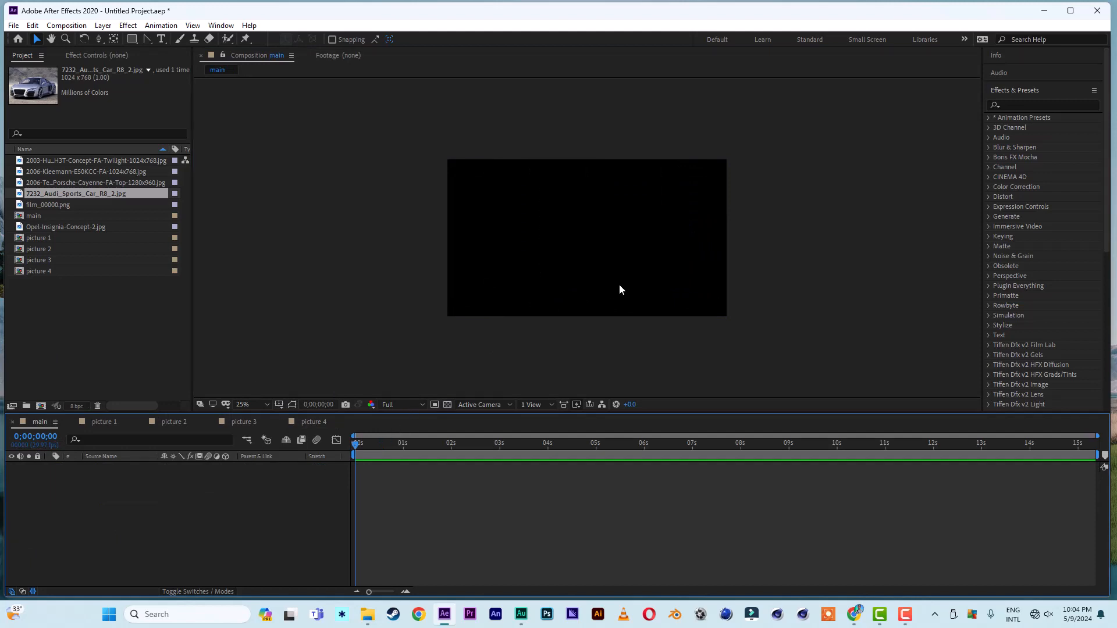
pyautogui.press('.')
pyautogui.press('.')
pyautogui.click(243, 405)
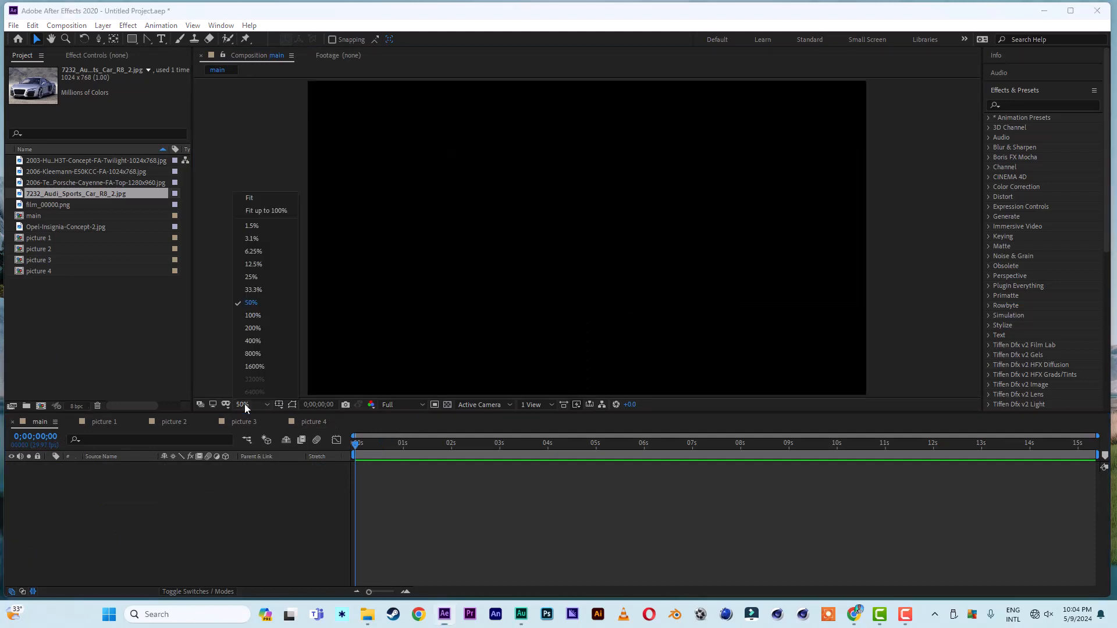
pyautogui.click(253, 199)
pyautogui.click(50, 289)
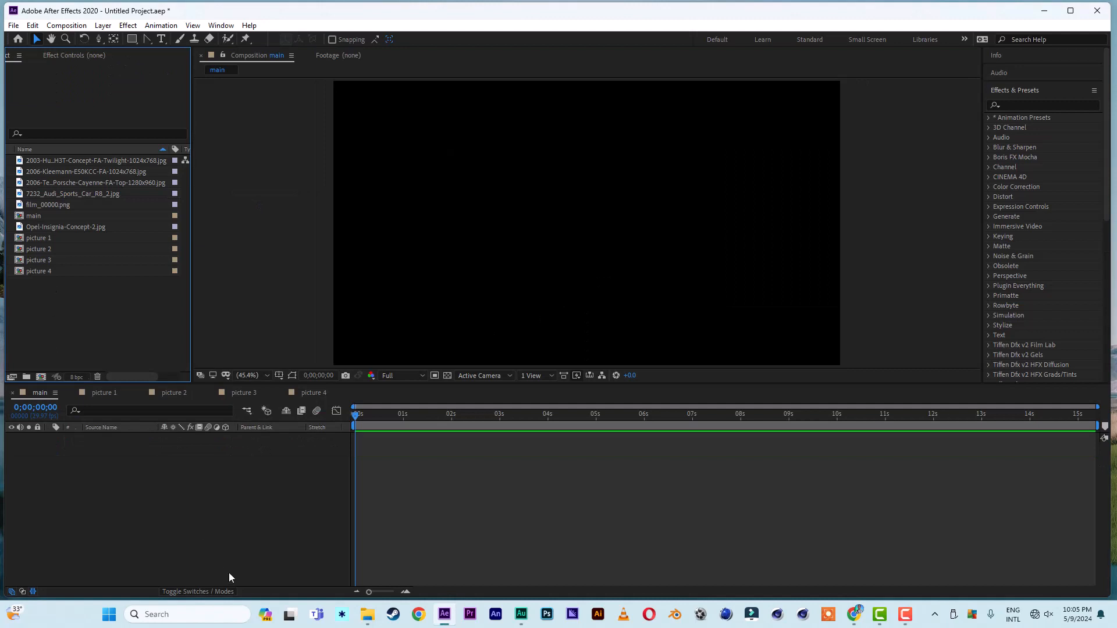
pyautogui.click(47, 237)
pyautogui.keyDown('shift'); pyautogui.click(45, 269); pyautogui.keyUp('shift')
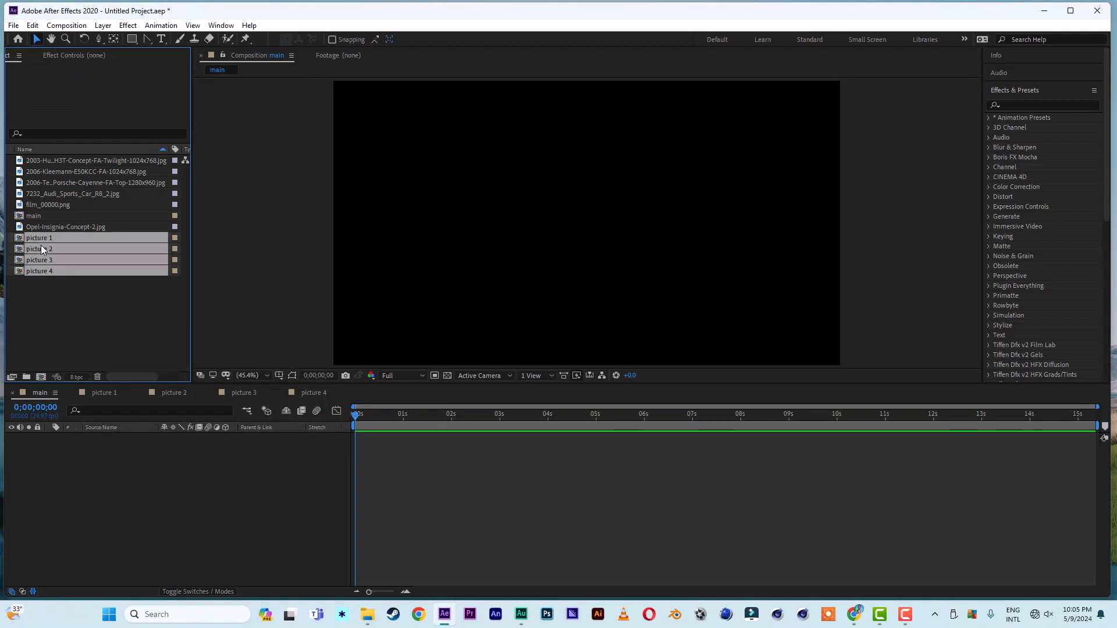
pyautogui.moveTo(41, 240); pyautogui.dragTo(93, 495)
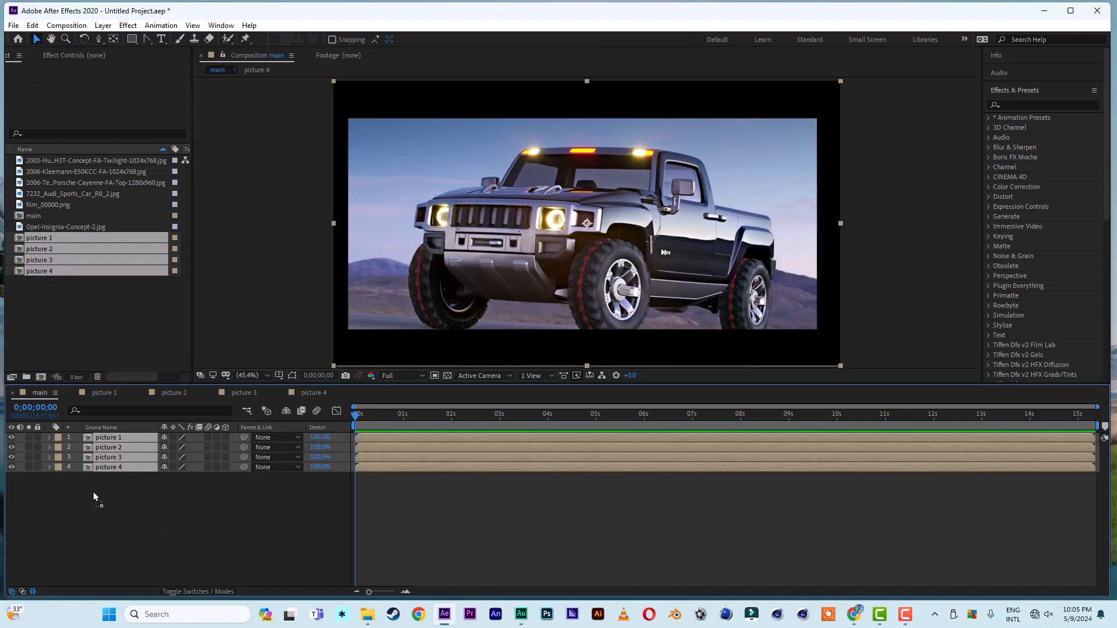
pyautogui.click(95, 498)
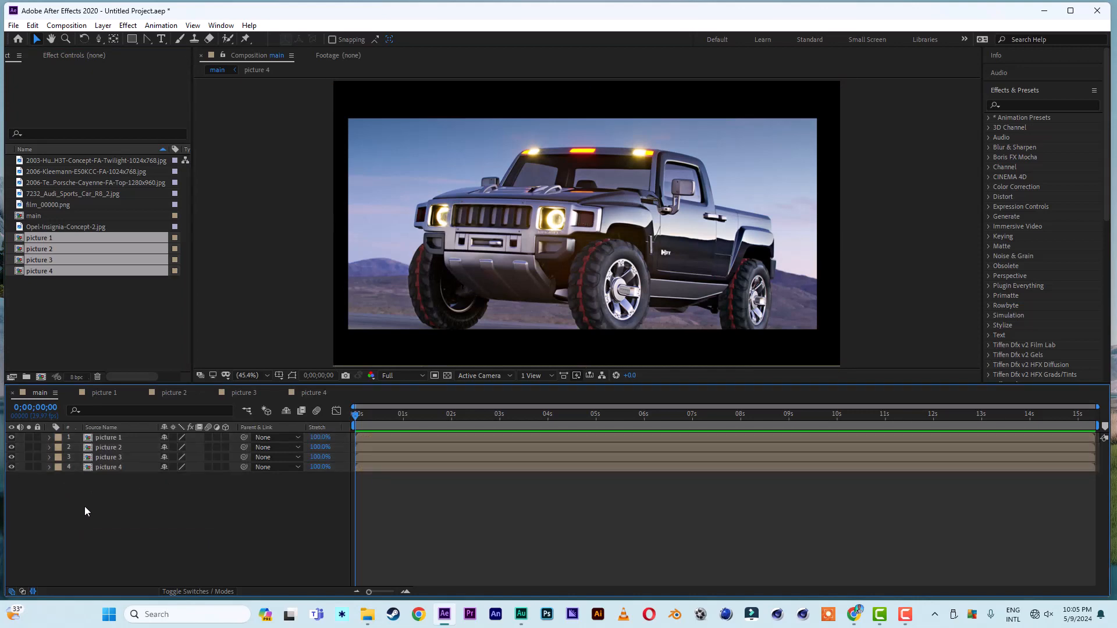
# Create a white (FFFFFF) 1920 x 1080 solid in main and place it beneath all the picture layers
pyautogui.rightClick(92, 503)
pyautogui.moveTo(165, 372)
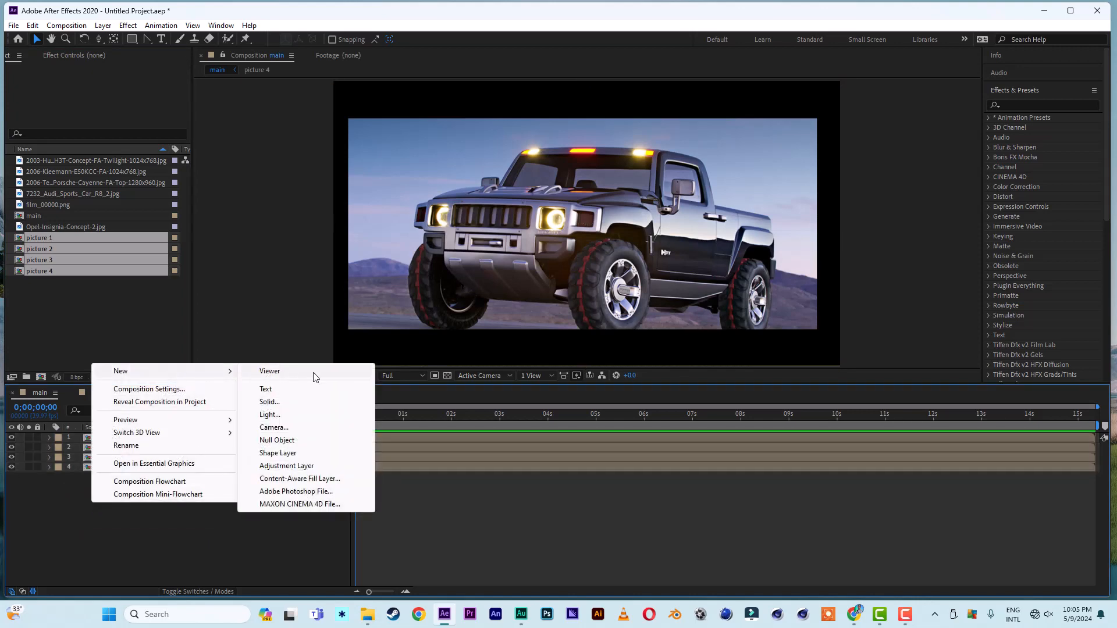
pyautogui.click(270, 401)
pyautogui.click(247, 417)
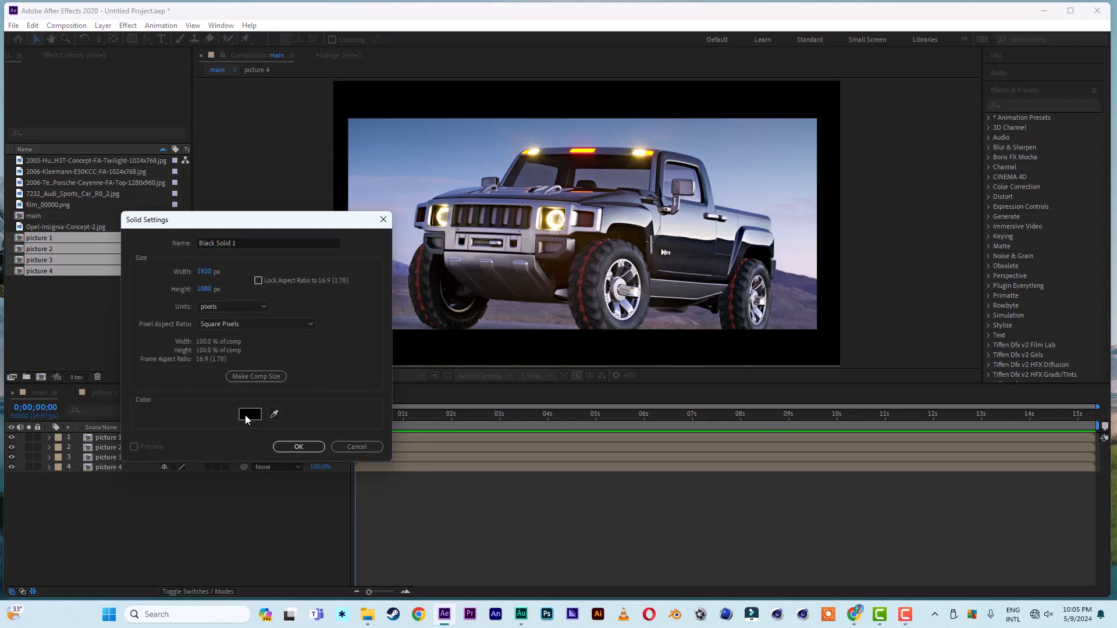
pyautogui.moveTo(794, 375); pyautogui.dragTo(705, 339)
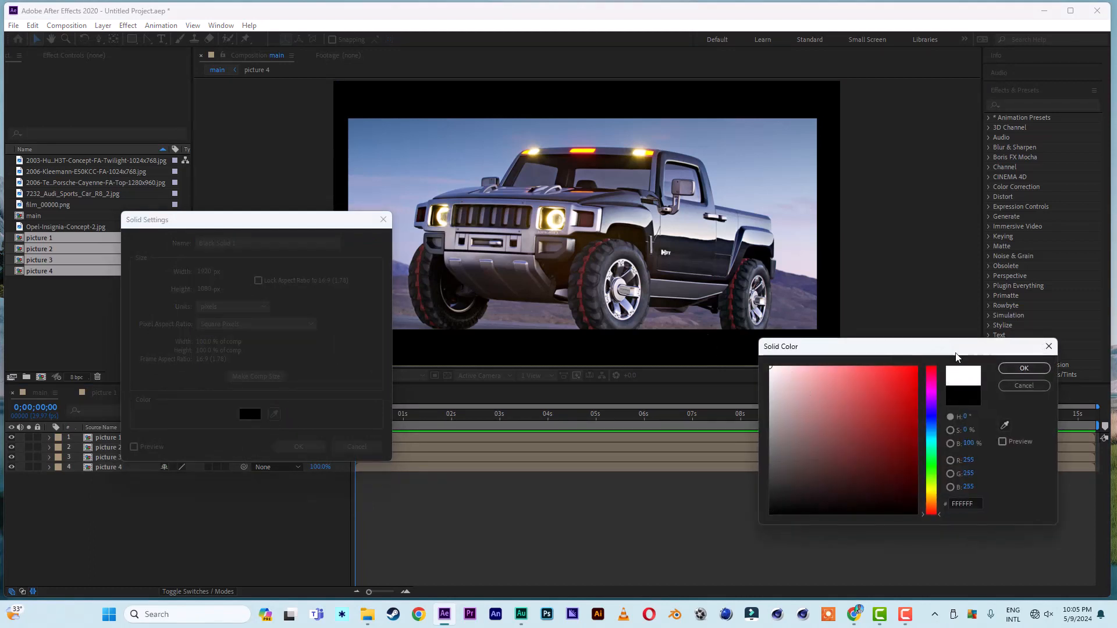
pyautogui.click(1024, 369)
pyautogui.click(298, 447)
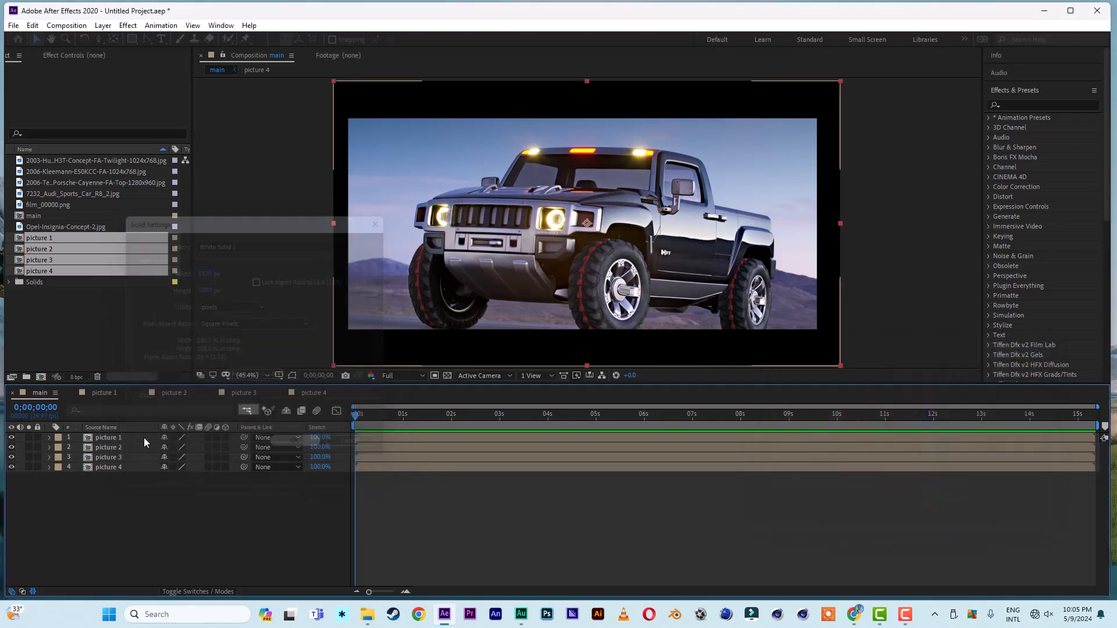
pyautogui.moveTo(116, 437); pyautogui.dragTo(121, 540)
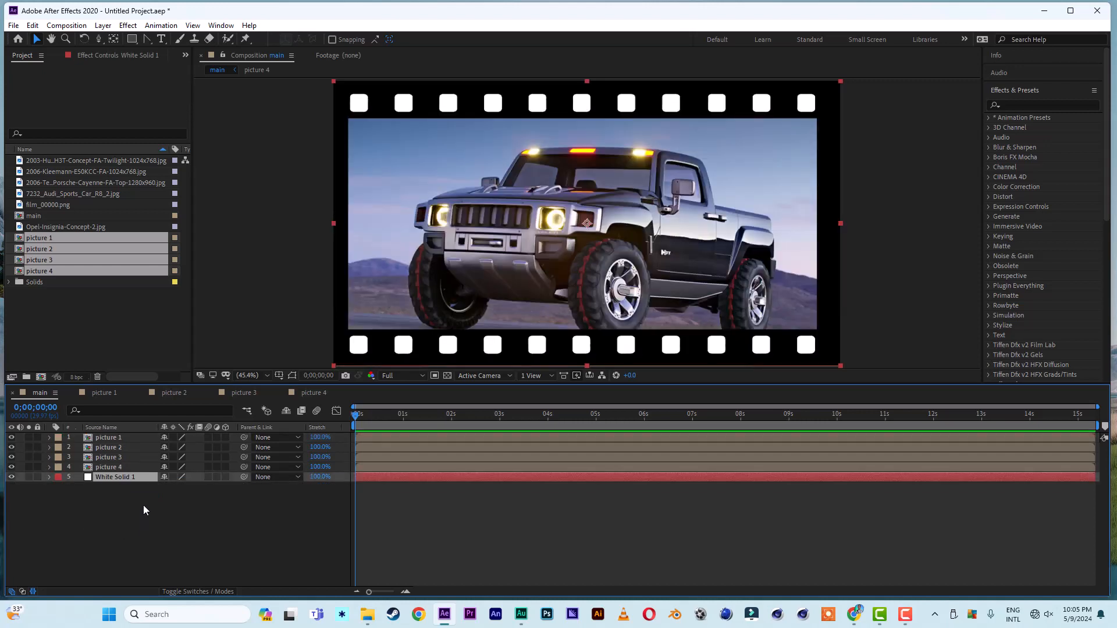
# Apply the CC Page Turn effect to the picture 1 layer
pyautogui.click(113, 441)
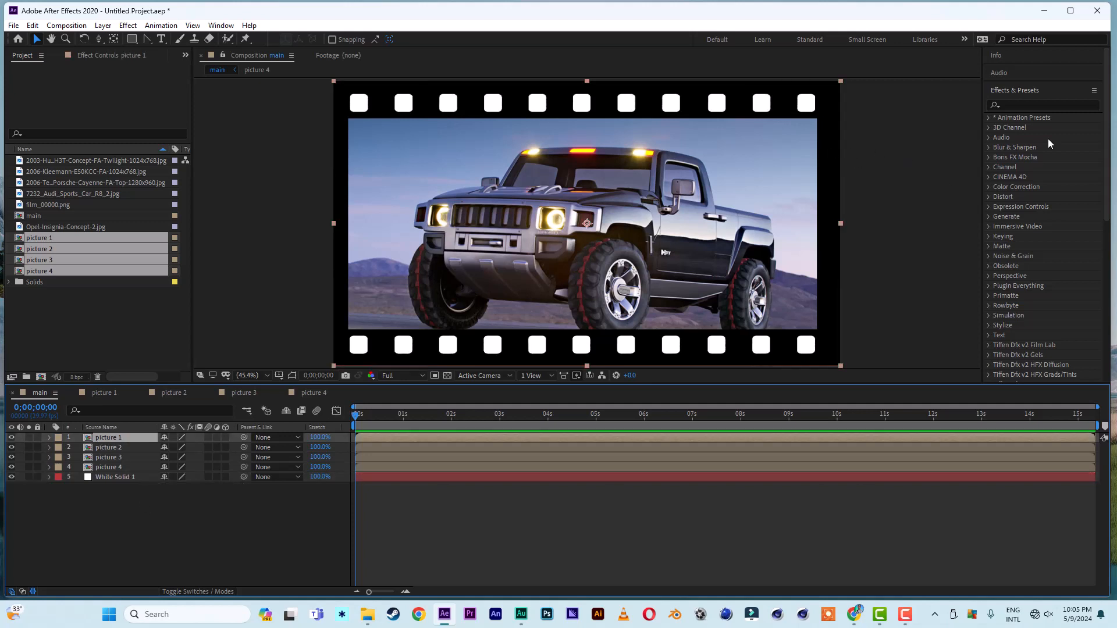
pyautogui.click(1037, 106)
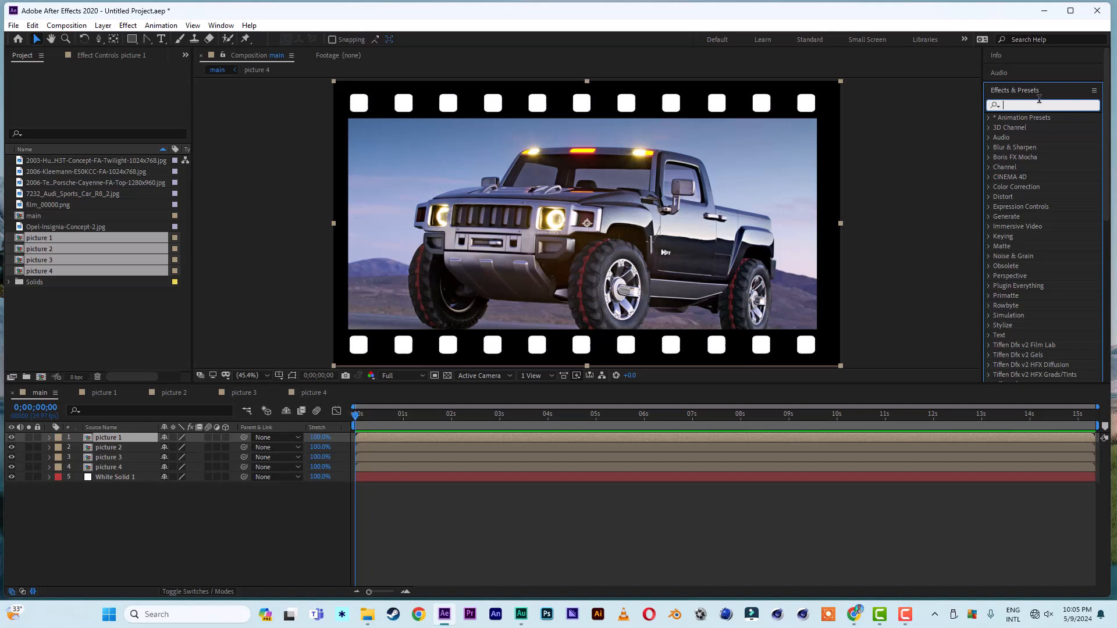
pyautogui.write('cc p')
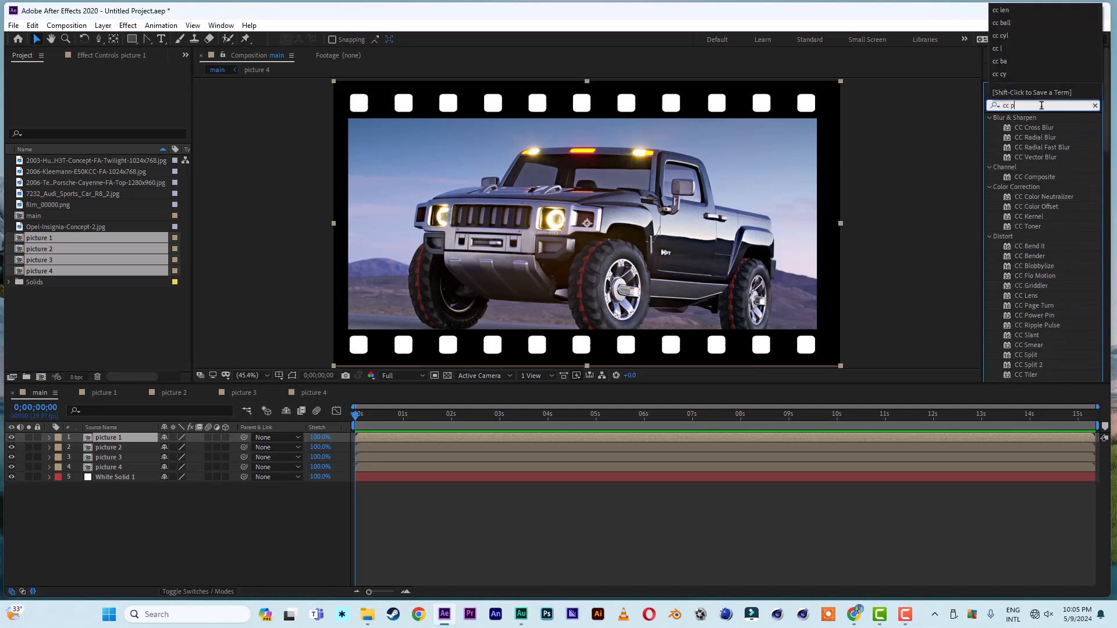
pyautogui.write('age')
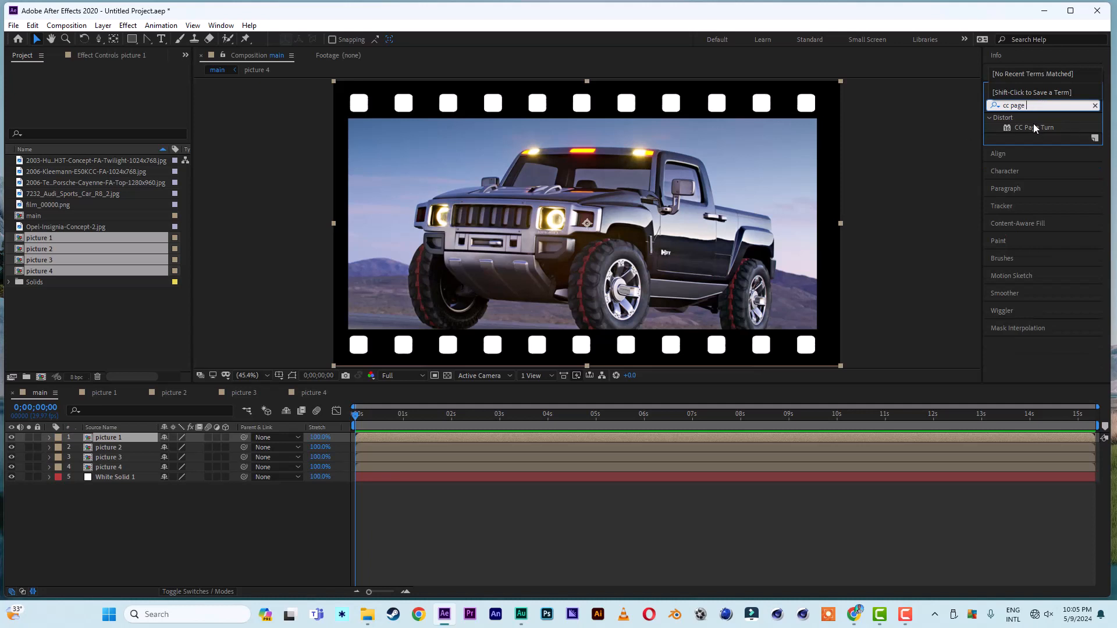
pyautogui.click(1033, 126)
pyautogui.doubleClick(1033, 128)
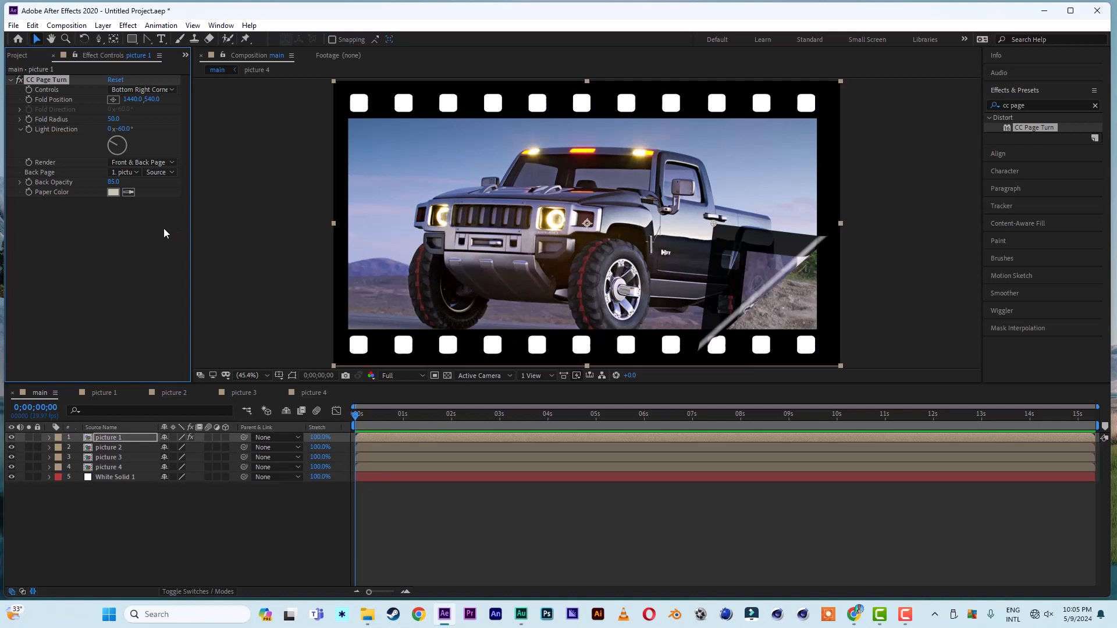
pyautogui.click(146, 230)
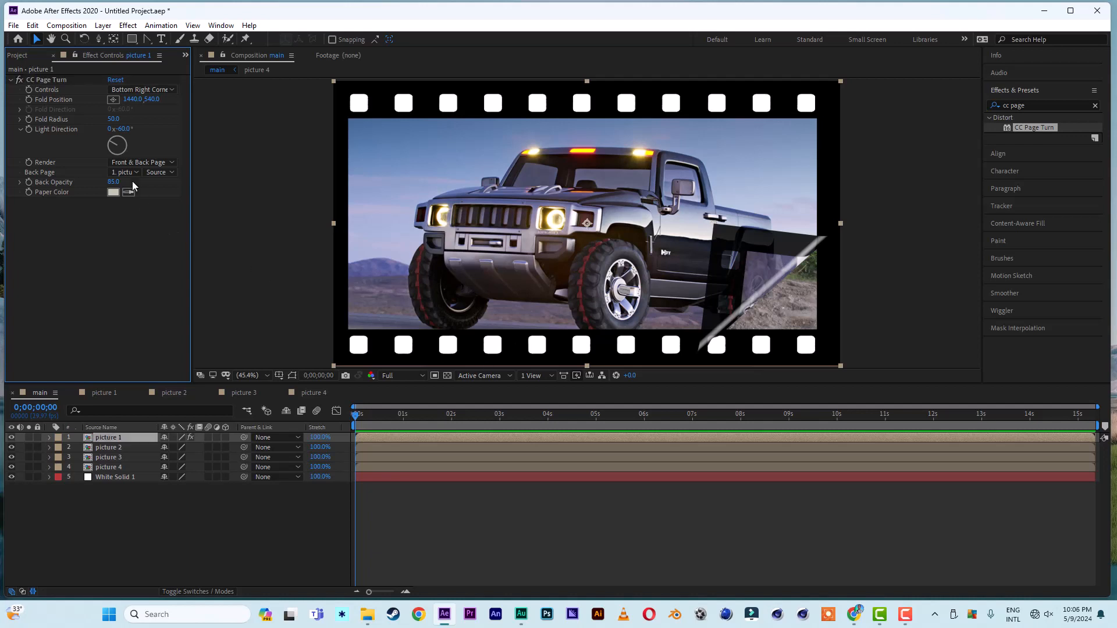
# Set the page turn's controls to Classic UI and its fold radius to 300
pyautogui.click(128, 92)
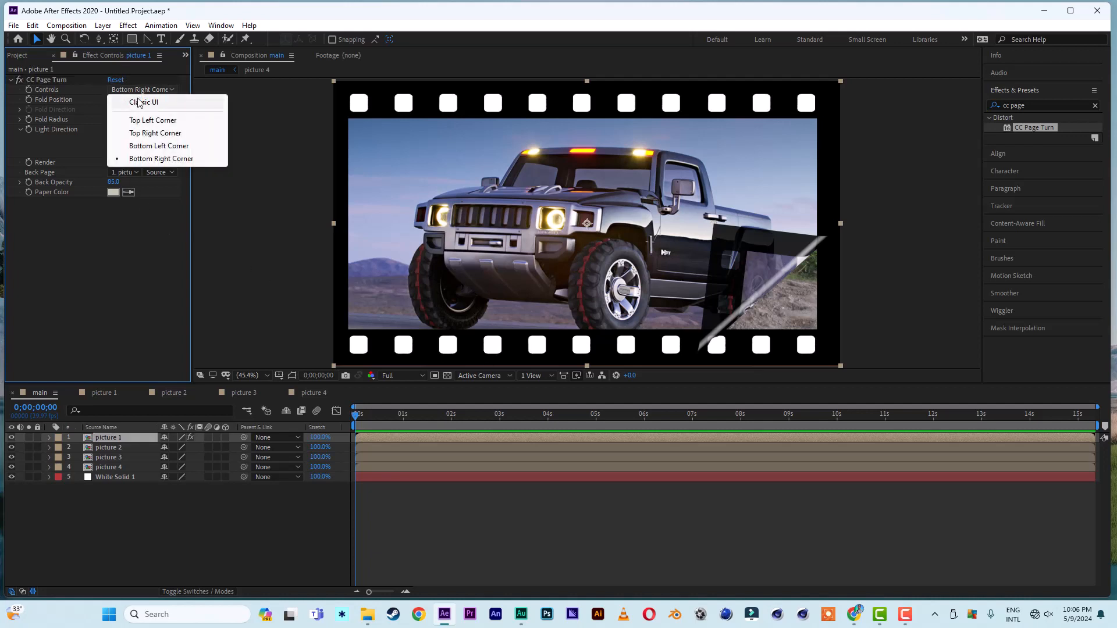
pyautogui.click(143, 103)
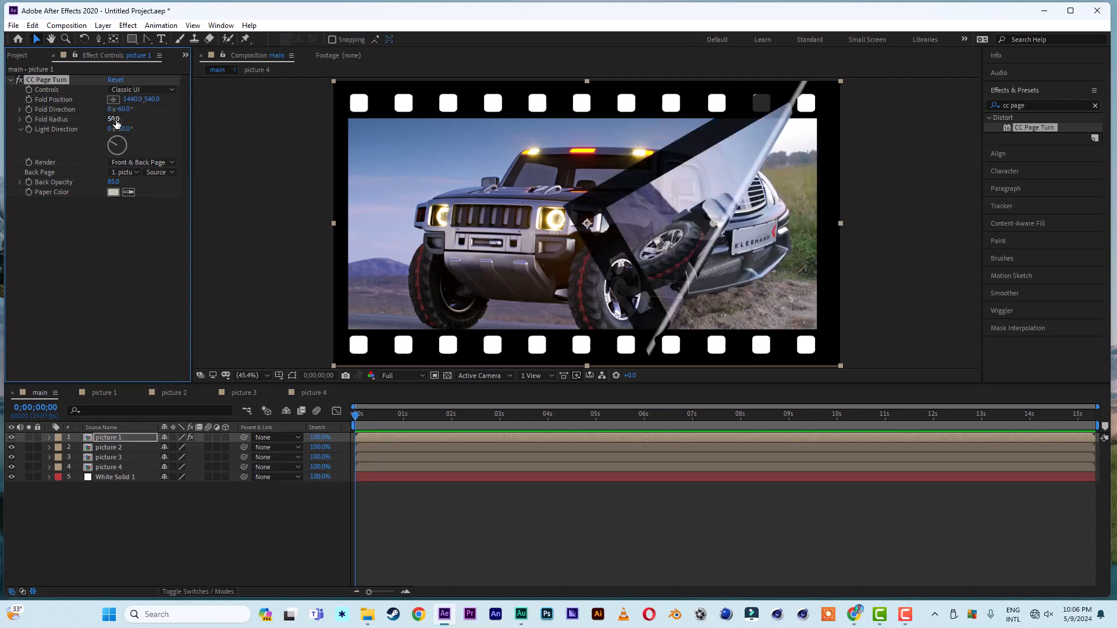
pyautogui.moveTo(114, 125); pyautogui.dragTo(849, 155)
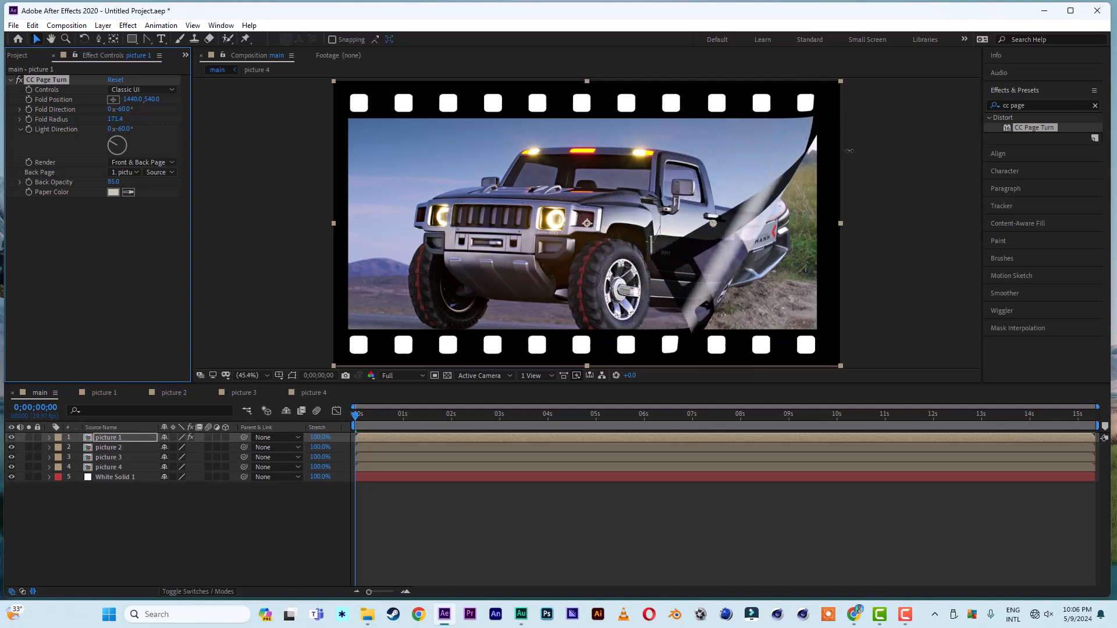
pyautogui.click(113, 124)
pyautogui.write('300')
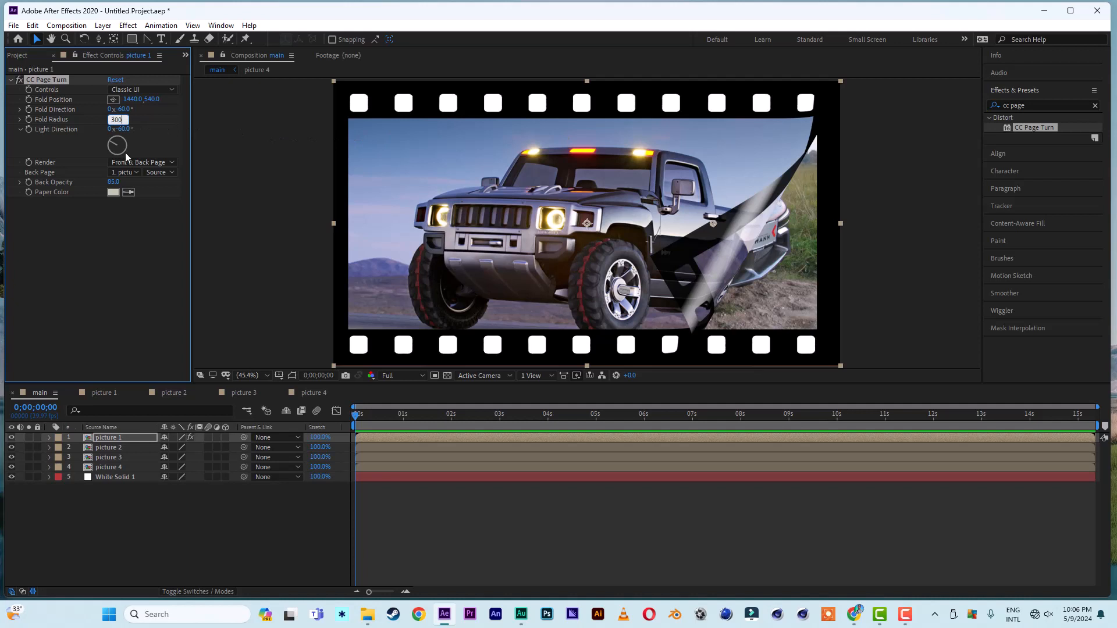
pyautogui.click(131, 278)
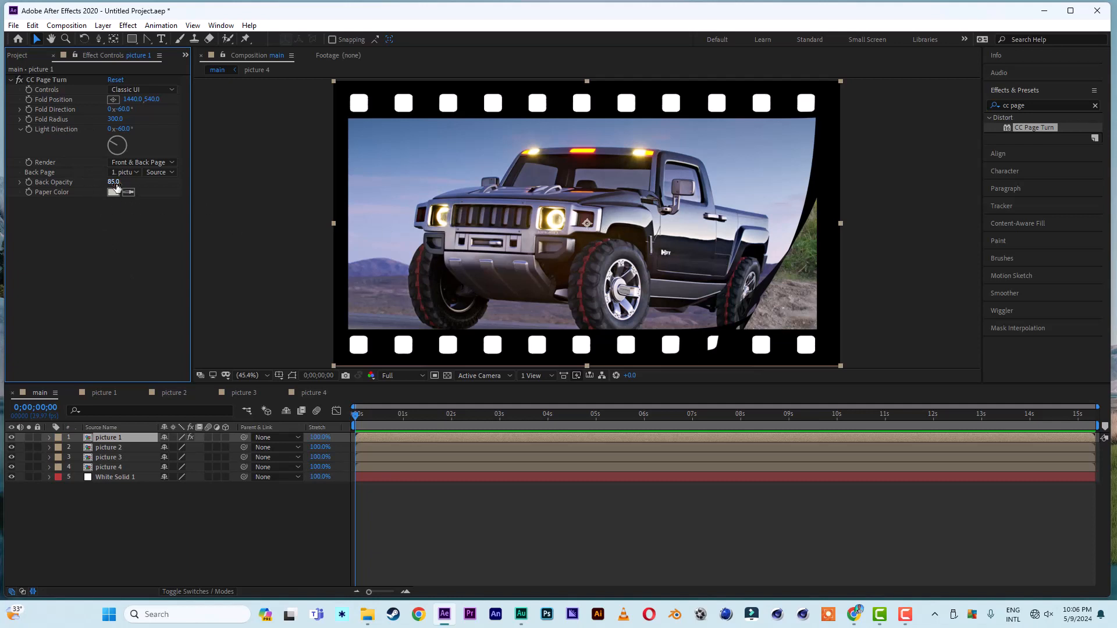
# Set the page turn's back opacity to 100 and move its fold position to about 699, 564
pyautogui.moveTo(114, 183); pyautogui.dragTo(312, 186)
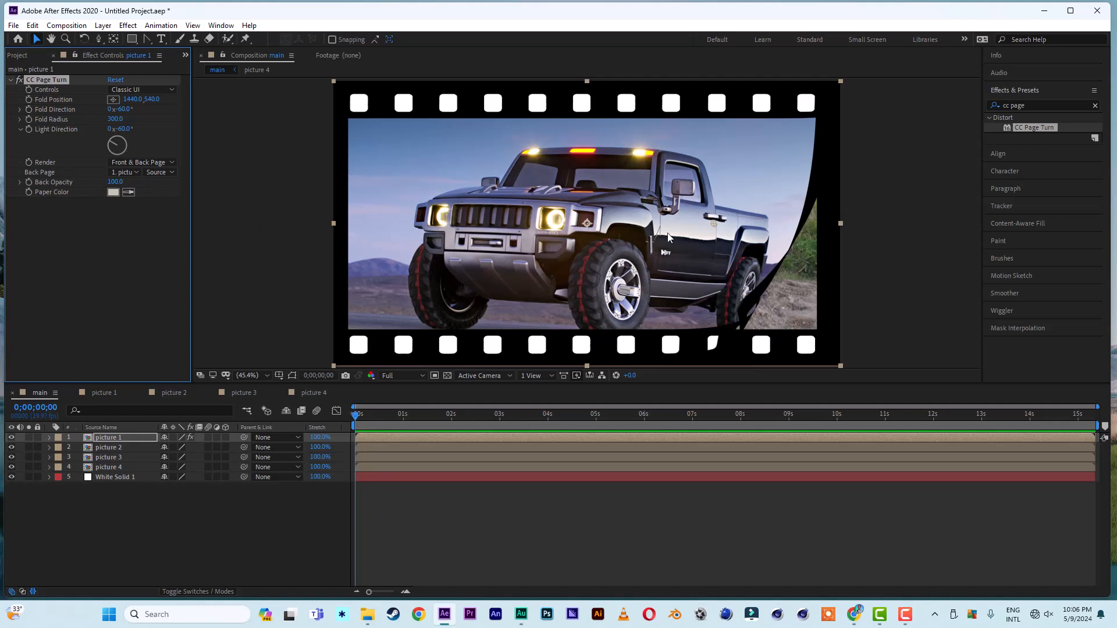
pyautogui.moveTo(713, 223); pyautogui.dragTo(518, 231)
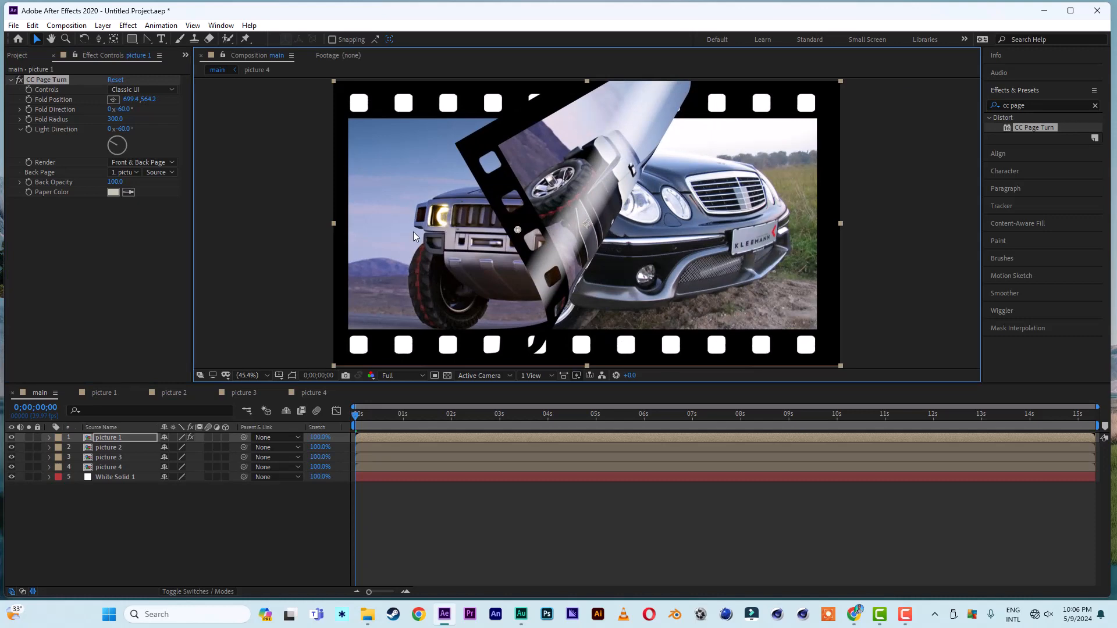
# Set the page turn's back page to None so the plain paper color is used
pyautogui.click(158, 173)
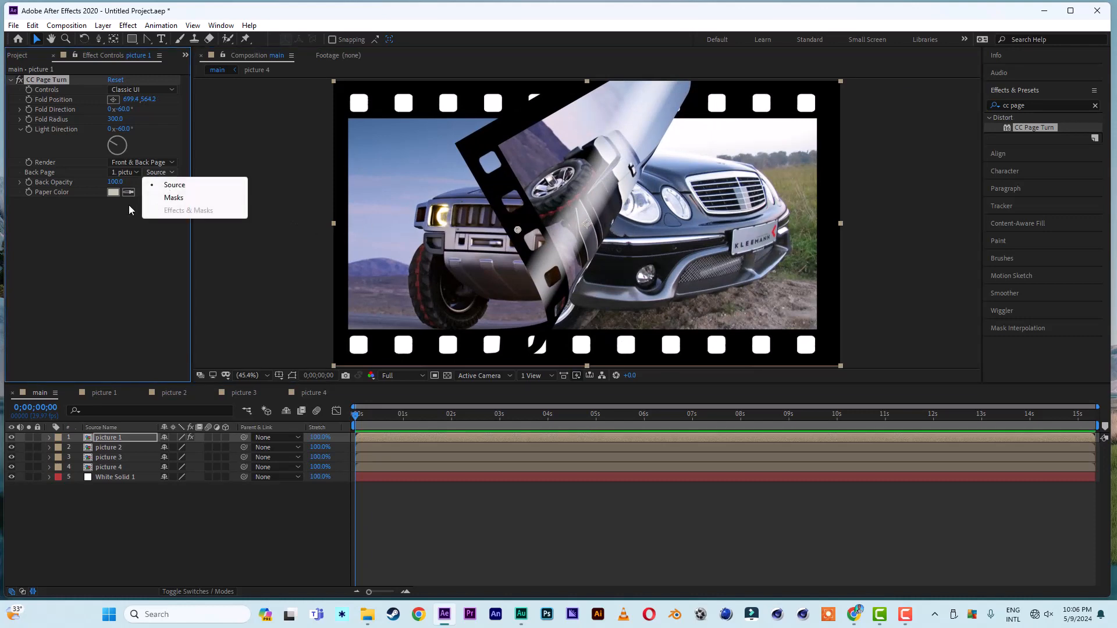
pyautogui.click(117, 220)
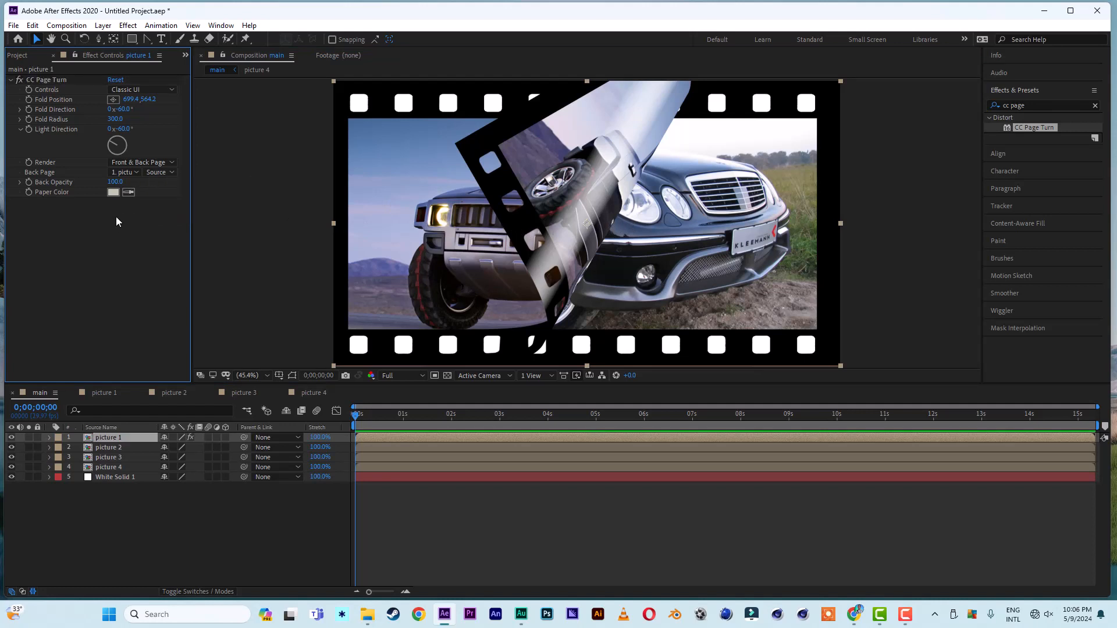
pyautogui.click(134, 173)
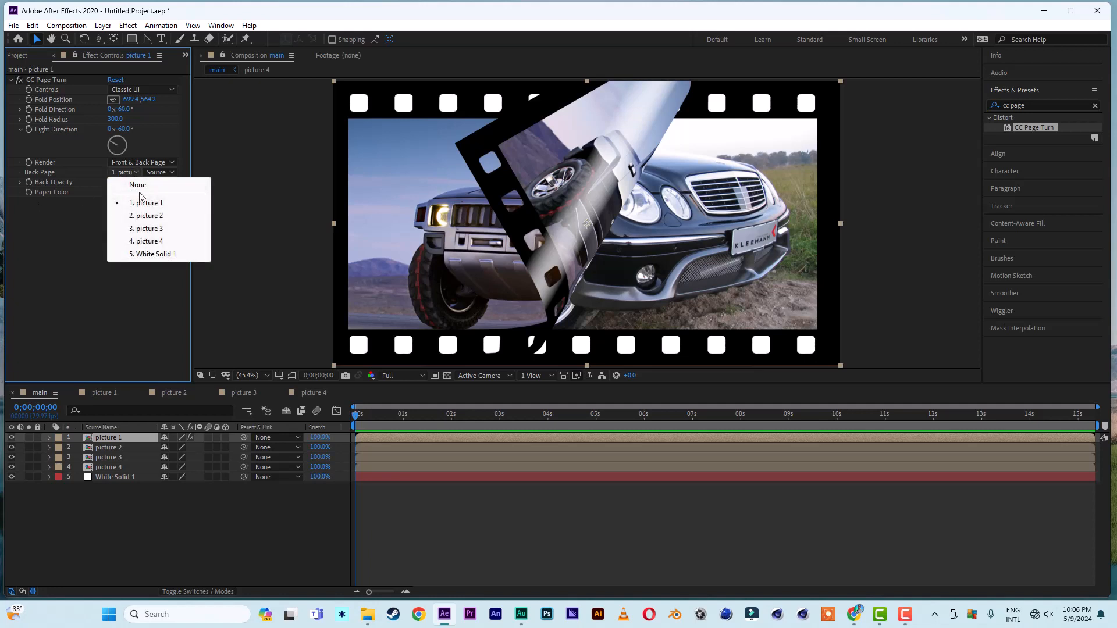
pyautogui.click(138, 185)
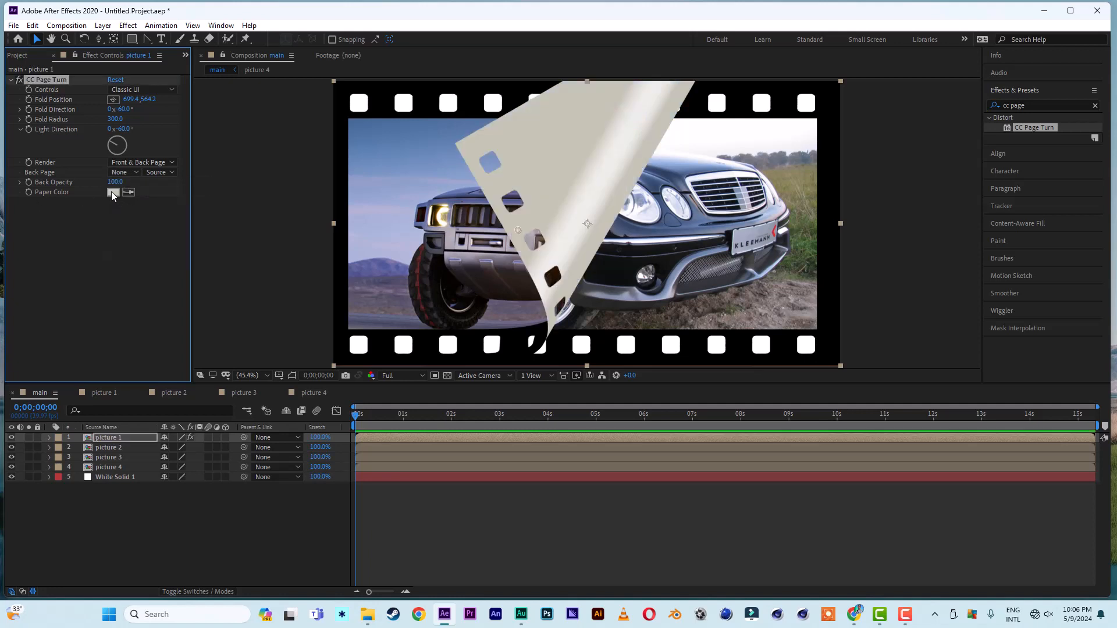
# Set the page turn's back page to picture 4 and its fold direction to -70°
pyautogui.click(120, 173)
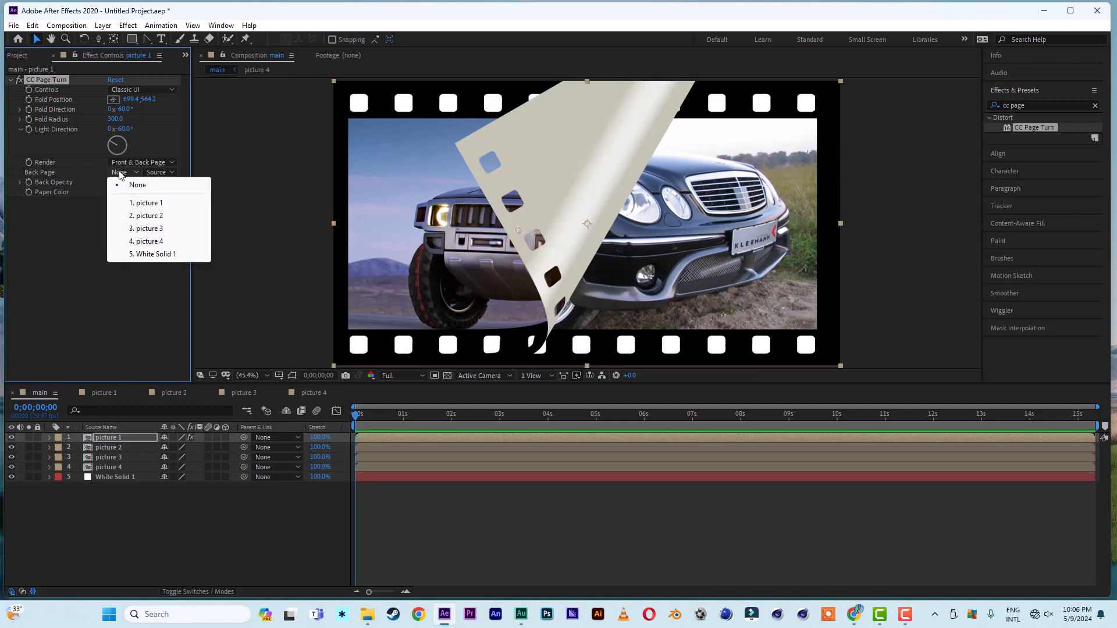
pyautogui.click(157, 242)
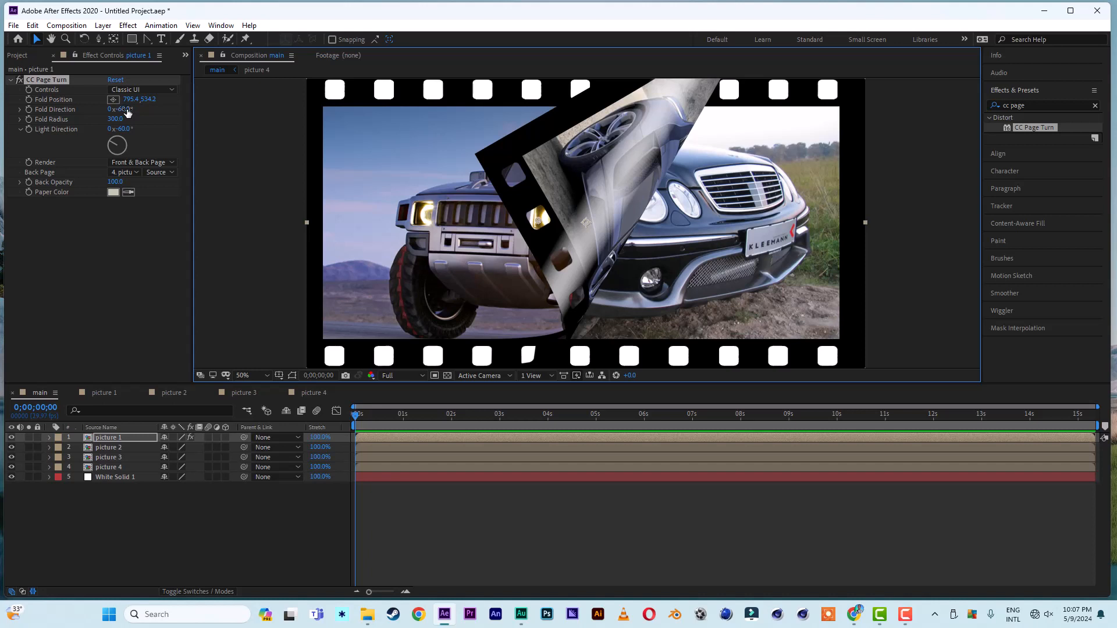
pyautogui.moveTo(128, 111); pyautogui.dragTo(120, 109)
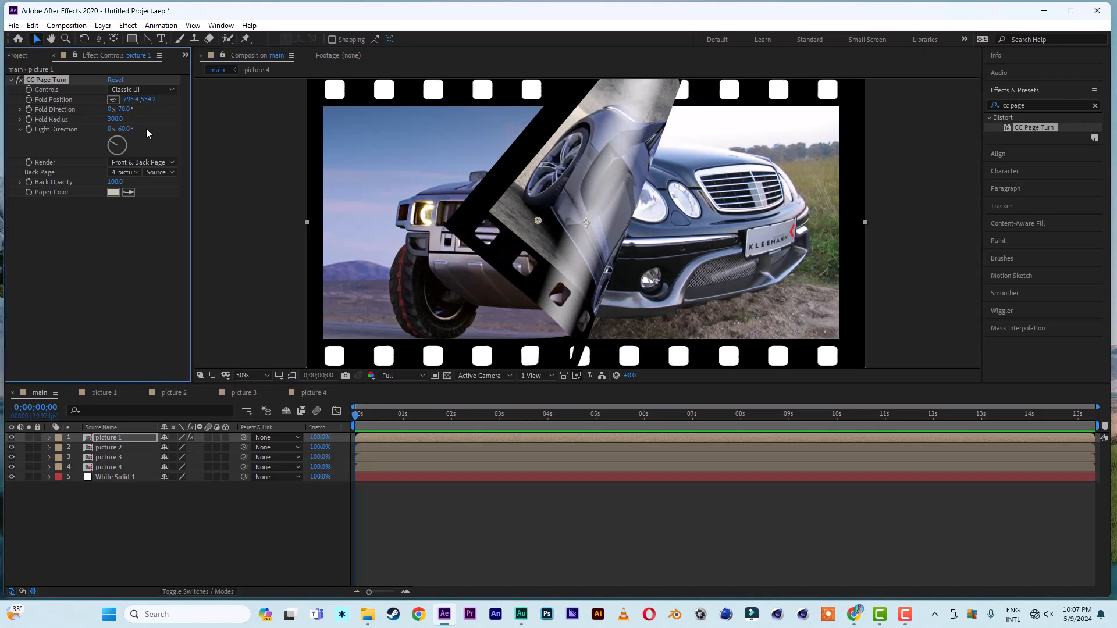
# Move the page turn's fold position beyond the frame to about 2157, 574 and start keyframing it at 0;00;03;01
pyautogui.moveTo(538, 221); pyautogui.dragTo(935, 232)
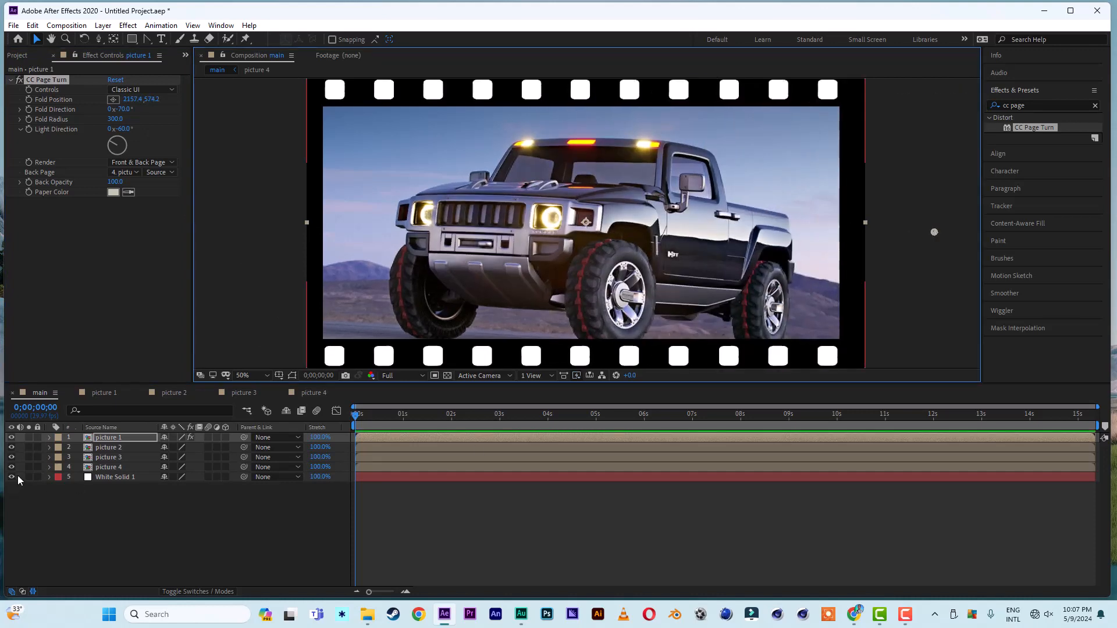
pyautogui.press('e')
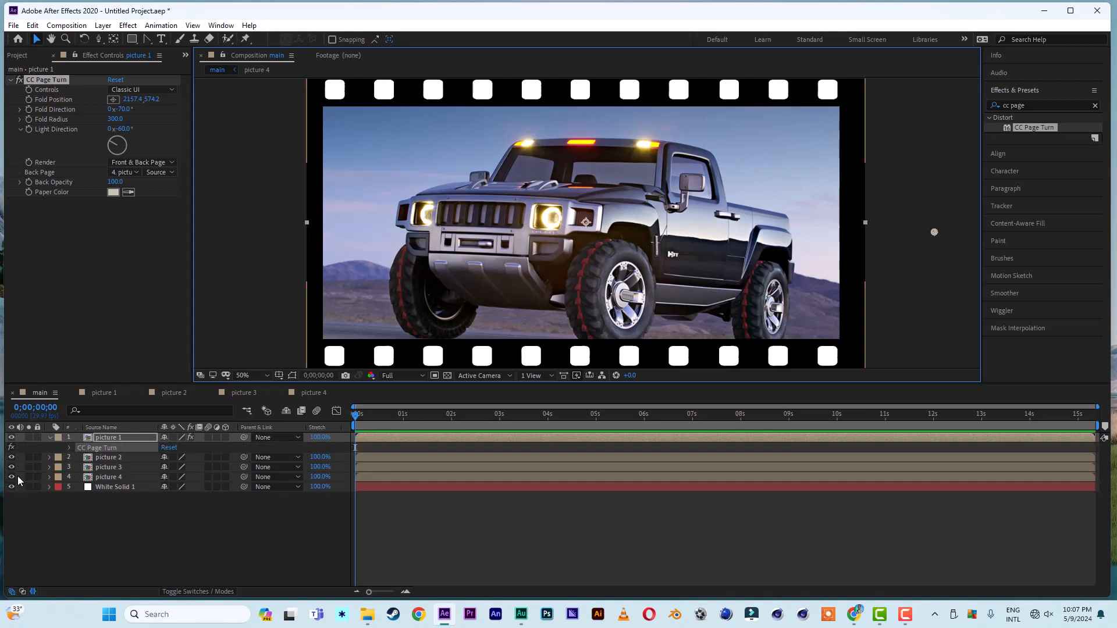
pyautogui.click(70, 448)
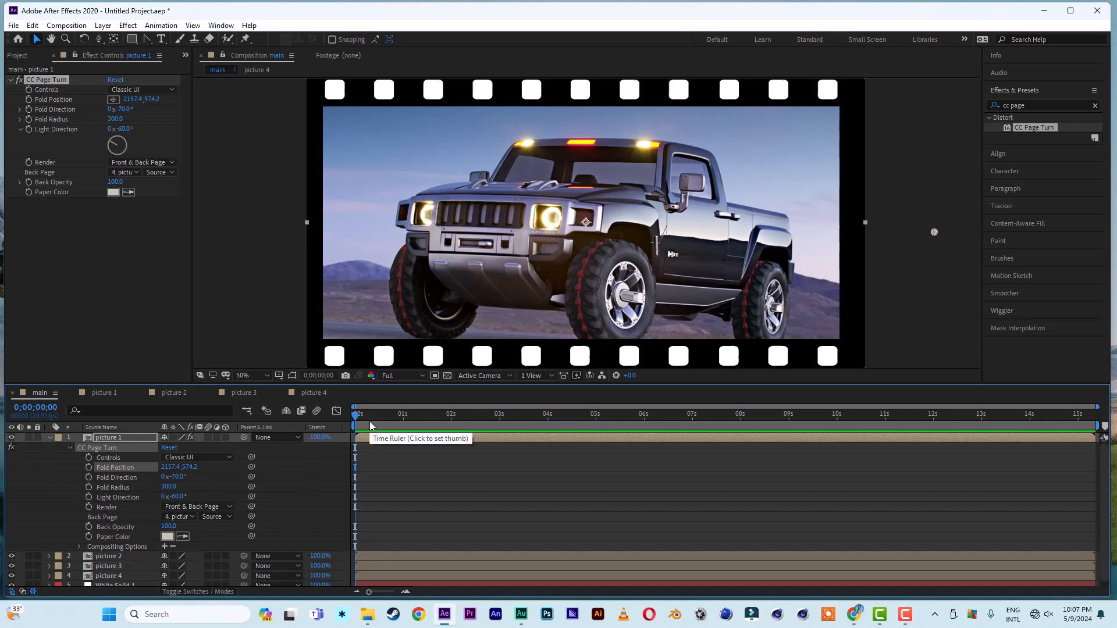
pyautogui.click(501, 414)
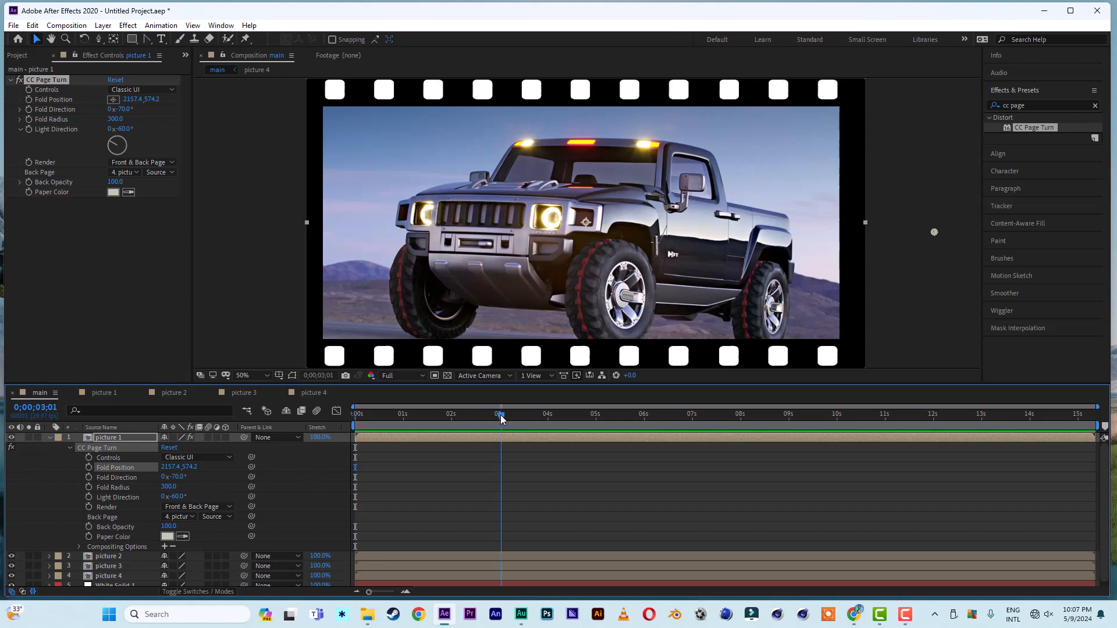
pyautogui.click(90, 468)
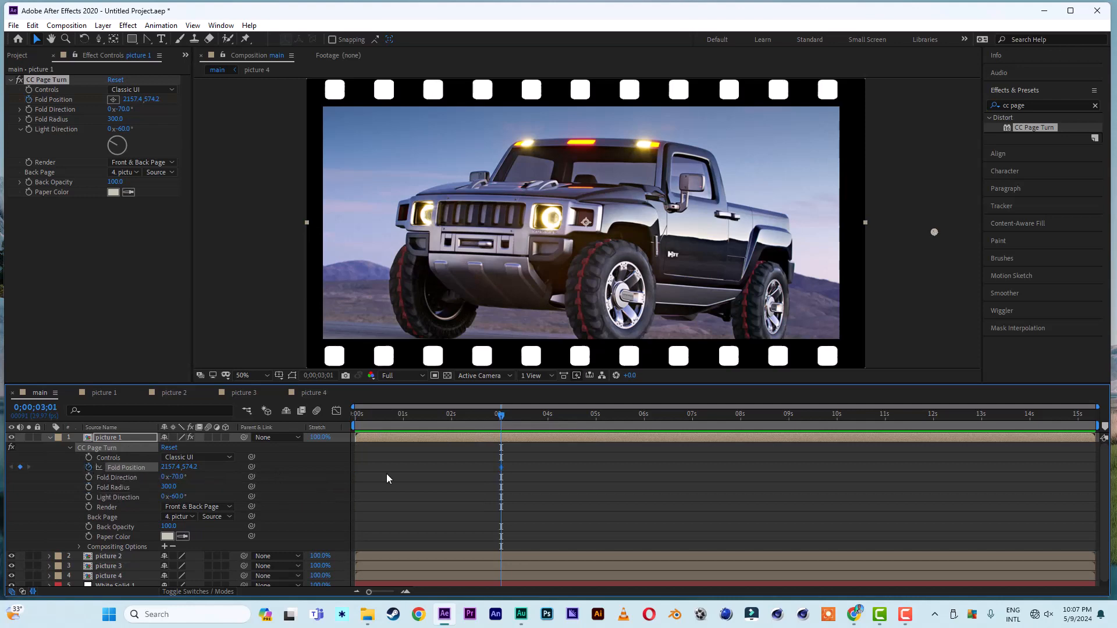
# Keyframe picture 1's fold position at about -511, 522 at 0;00;04;29 and preview the page turn from the start
pyautogui.click(595, 416)
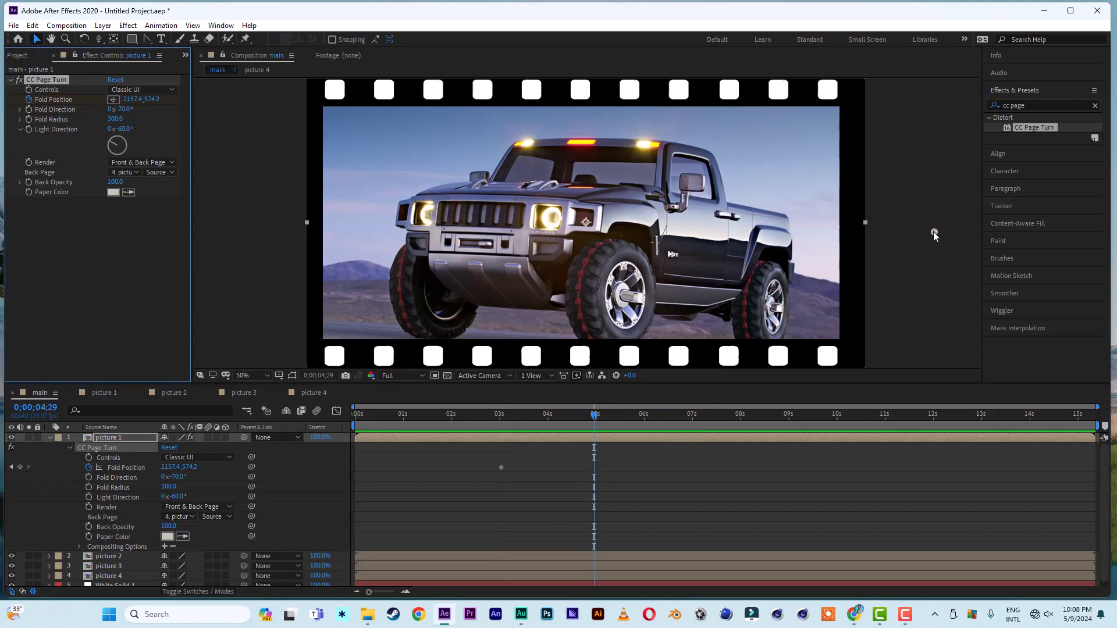
pyautogui.click(933, 231)
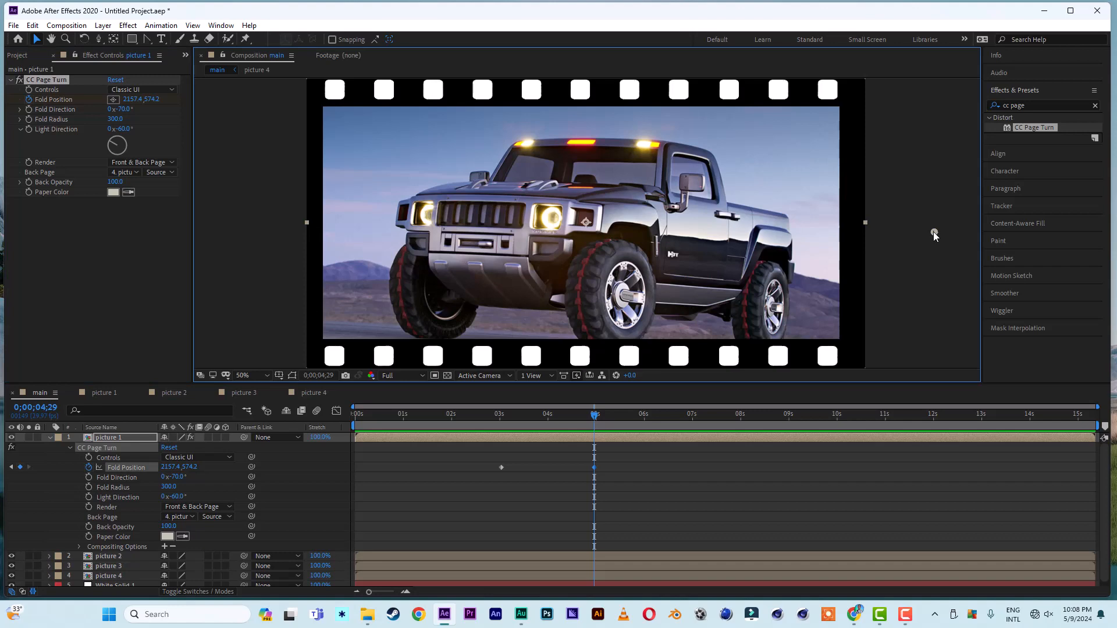
pyautogui.moveTo(935, 235); pyautogui.dragTo(158, 217)
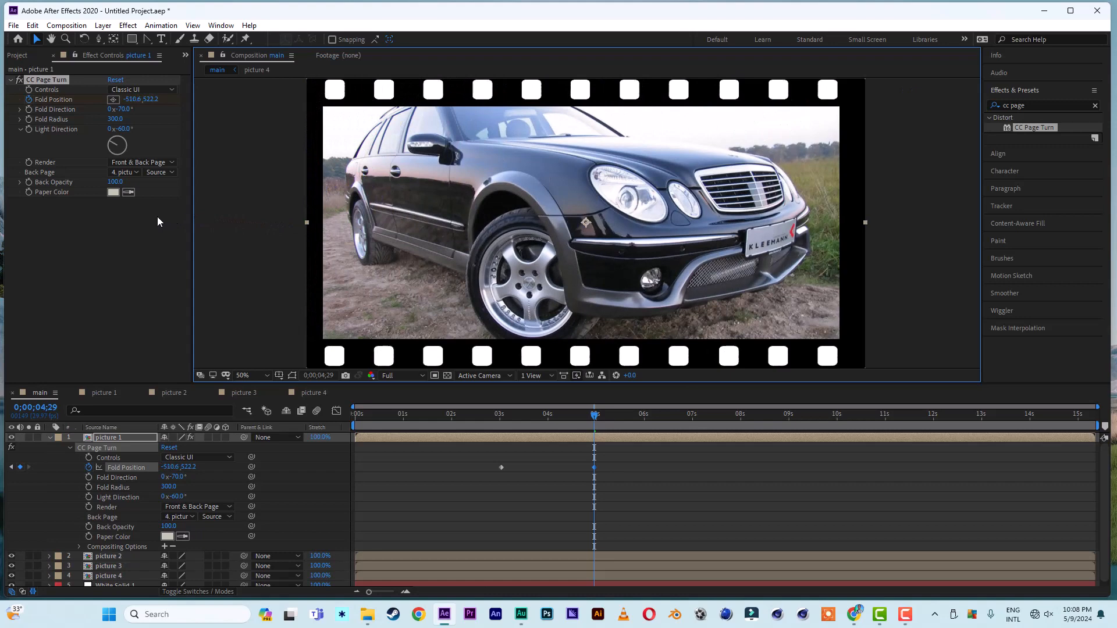
pyautogui.moveTo(405, 416); pyautogui.dragTo(297, 428)
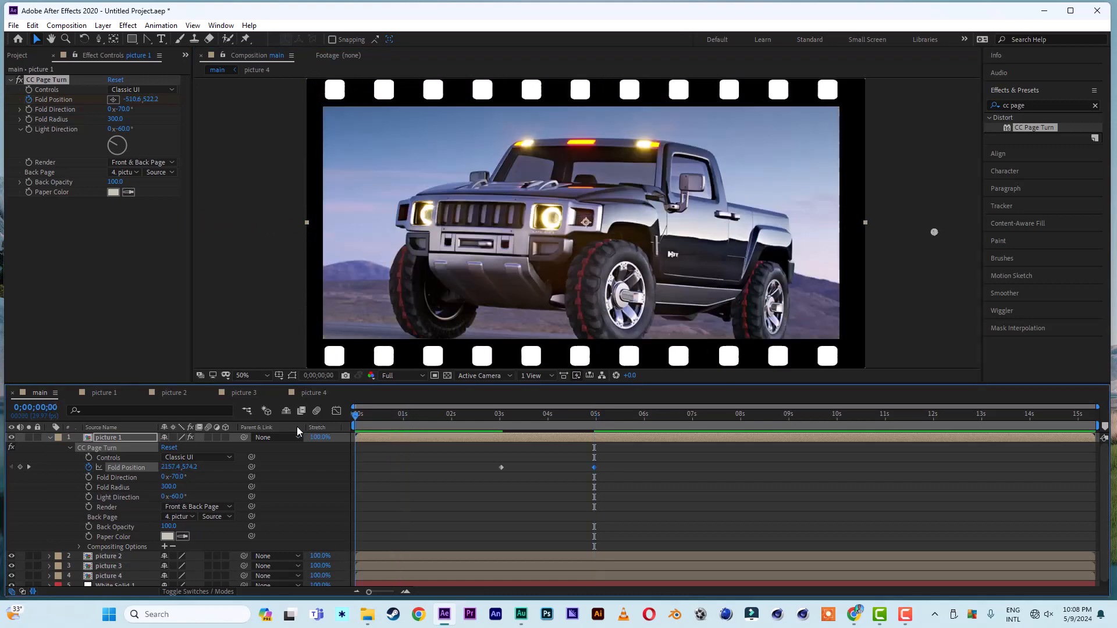
pyautogui.press('space')
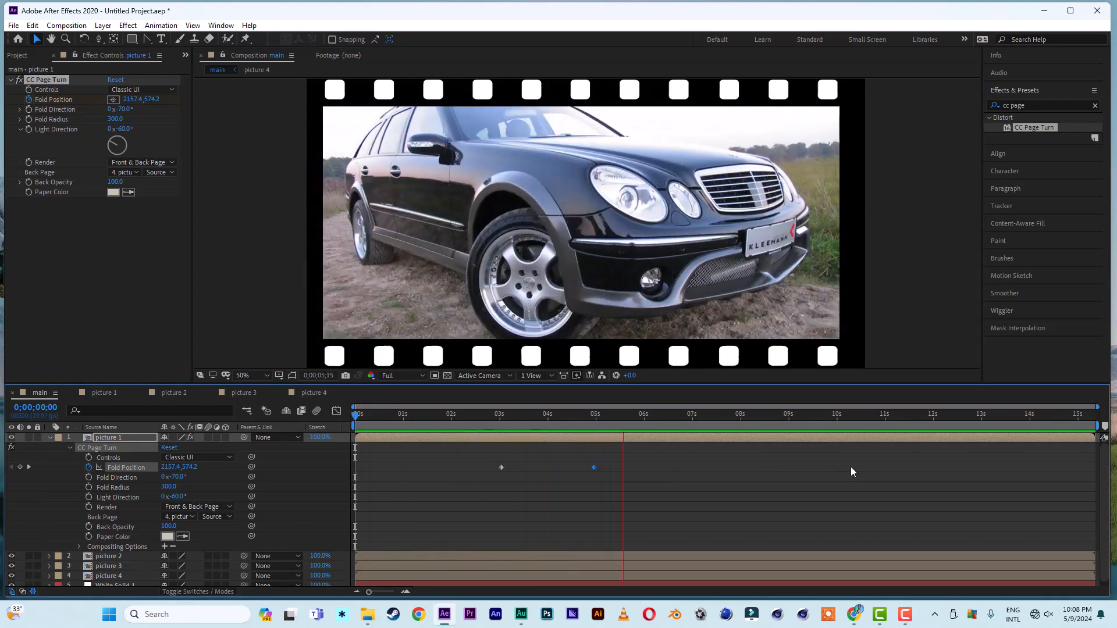
pyautogui.press('space')
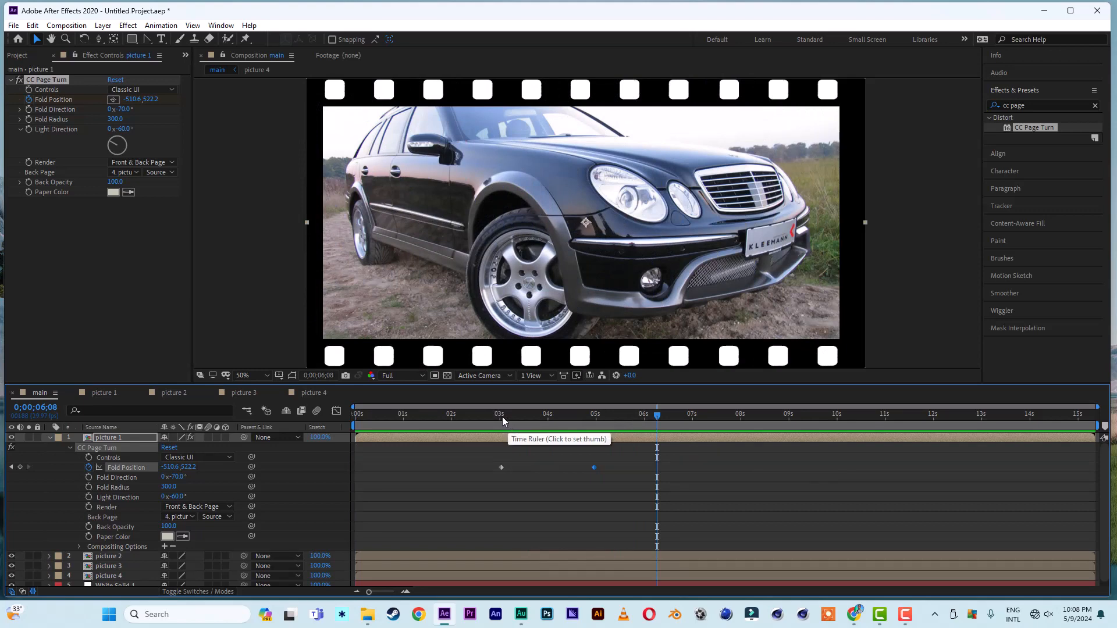
# Place the current time on the second fold keyframe at 0;00;04;29 and copy picture 1's CC Page Turn effect
pyautogui.click(596, 415)
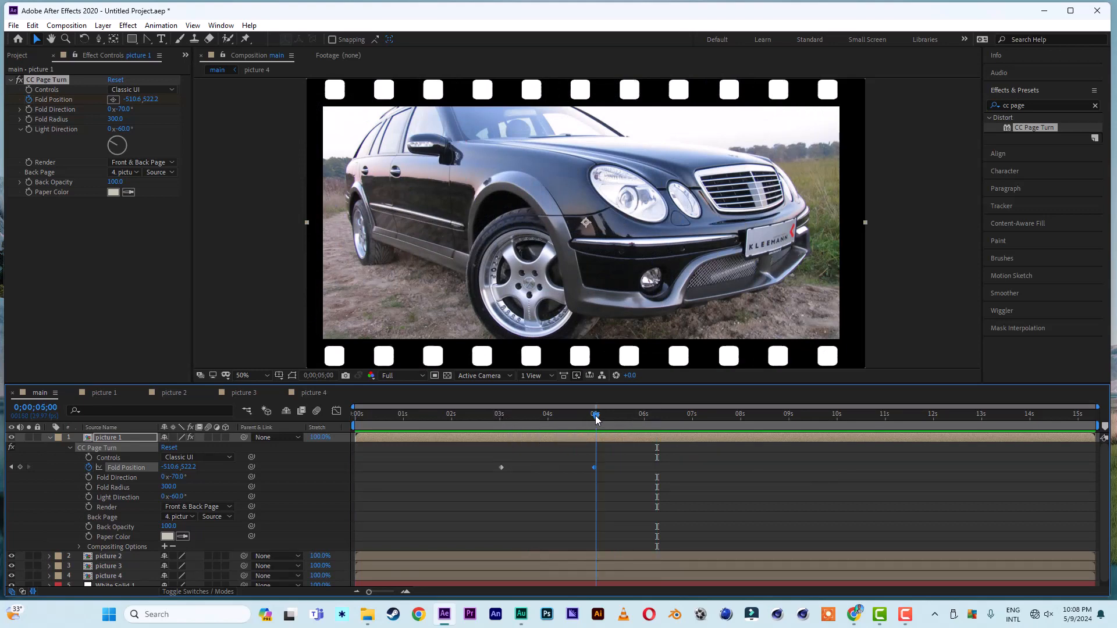
pyautogui.click(594, 416)
pyautogui.click(117, 556)
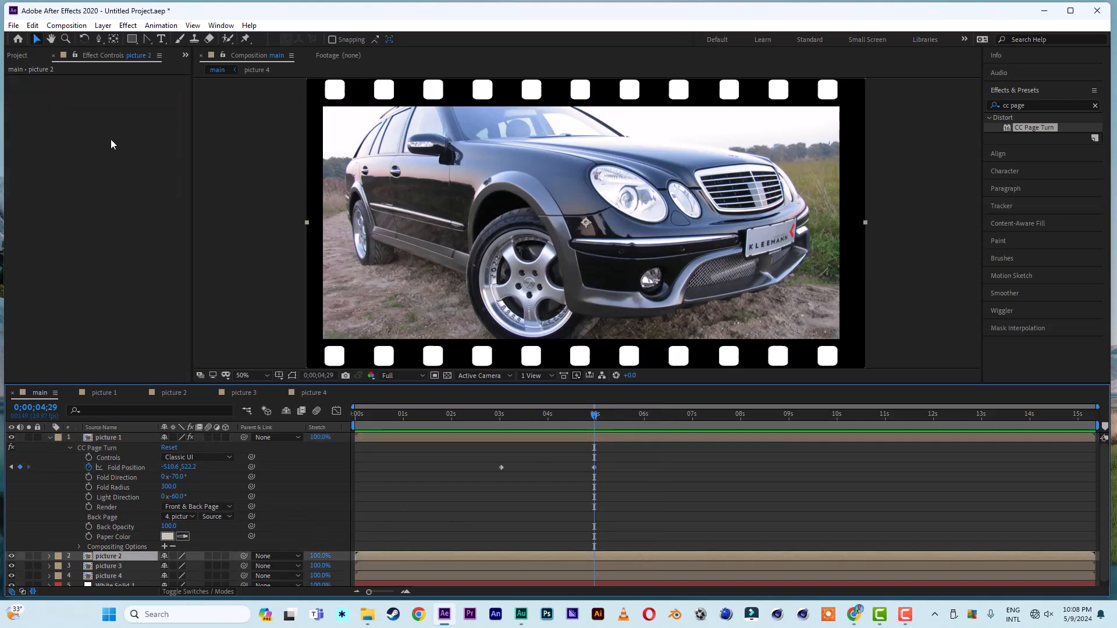
pyautogui.click(110, 437)
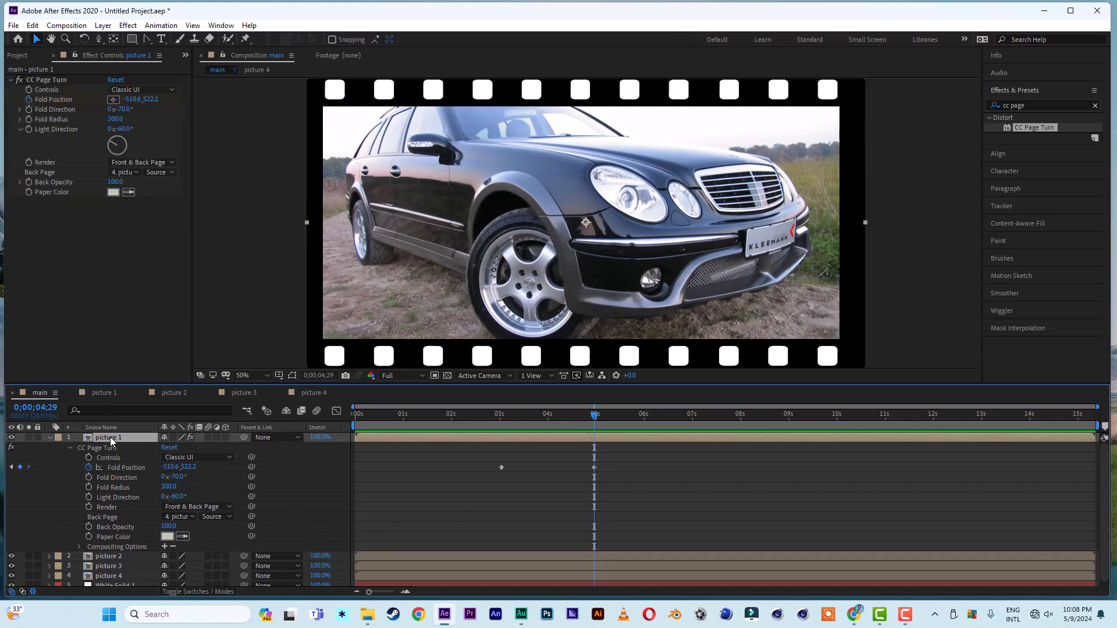
pyautogui.click(50, 79)
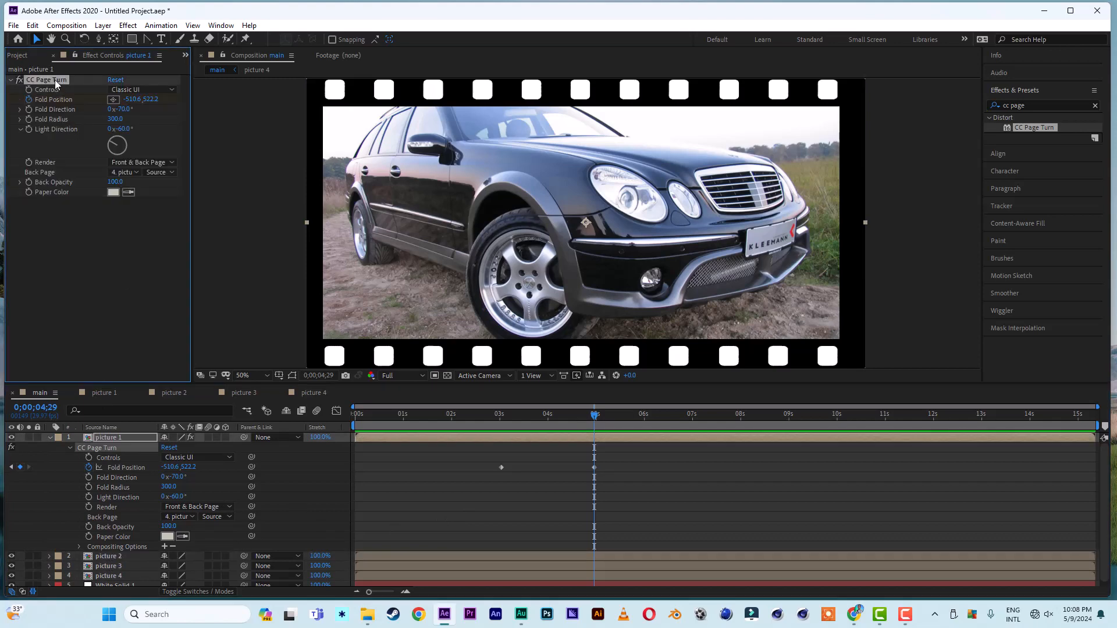
pyautogui.click(32, 25)
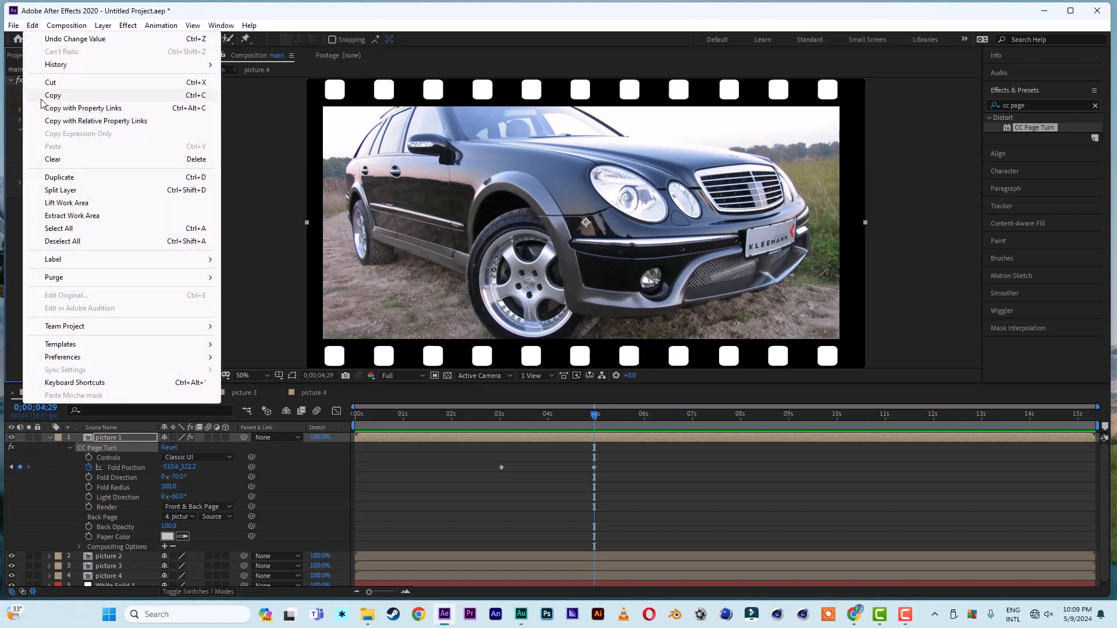
pyautogui.click(52, 85)
# Paste the copied page turn onto the picture 2 layer at 0;00;04;29 and preview the transition
pyautogui.click(595, 557)
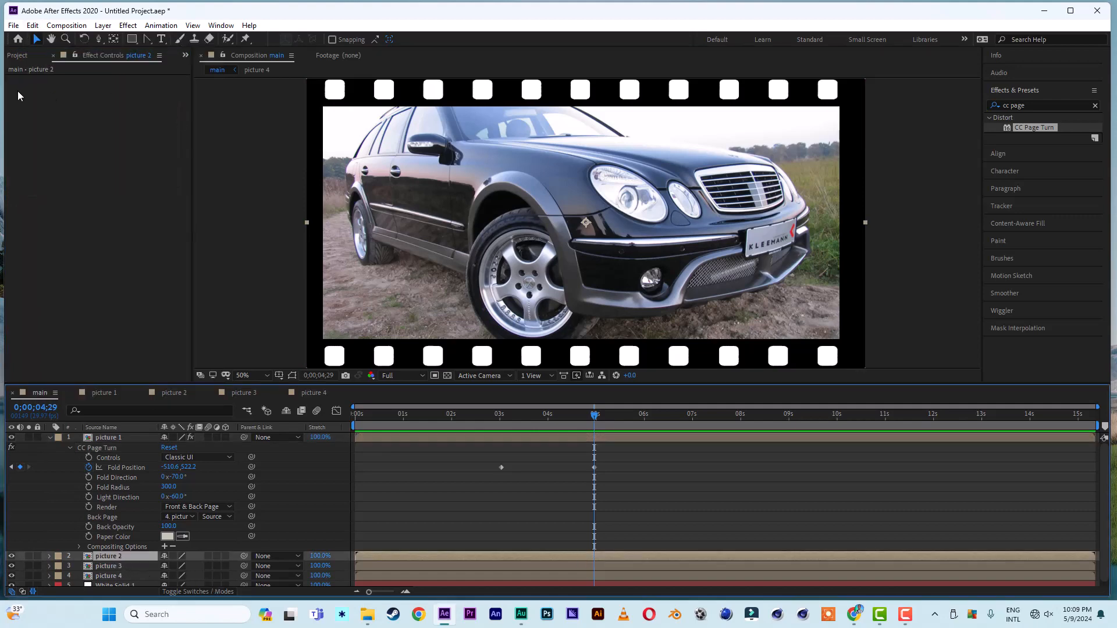
pyautogui.click(32, 26)
pyautogui.click(52, 147)
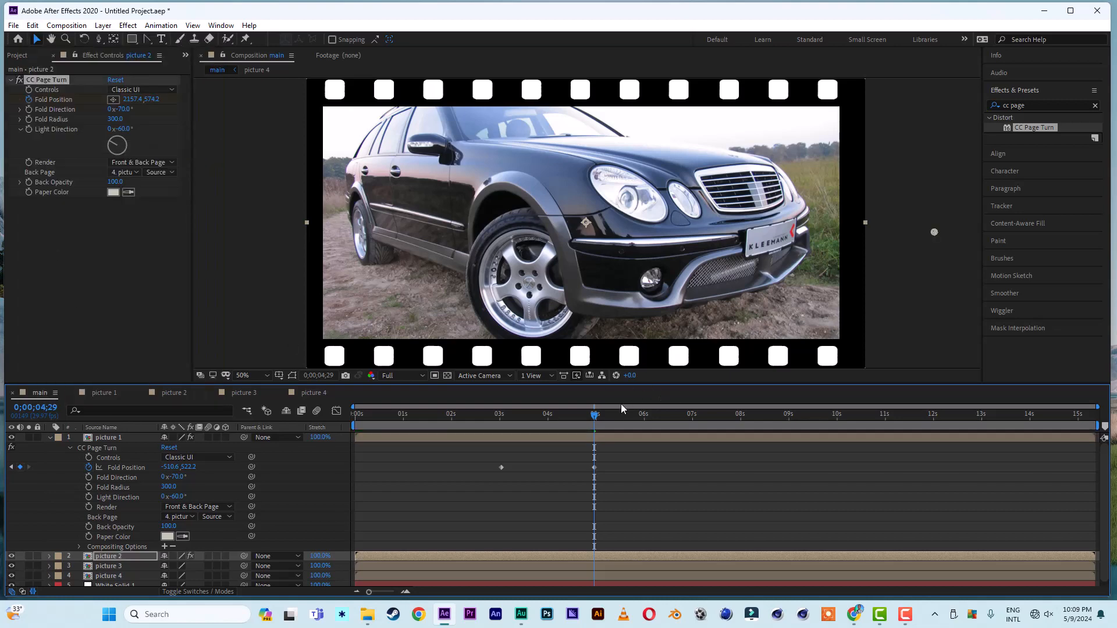
pyautogui.click(484, 418)
pyautogui.press('space')
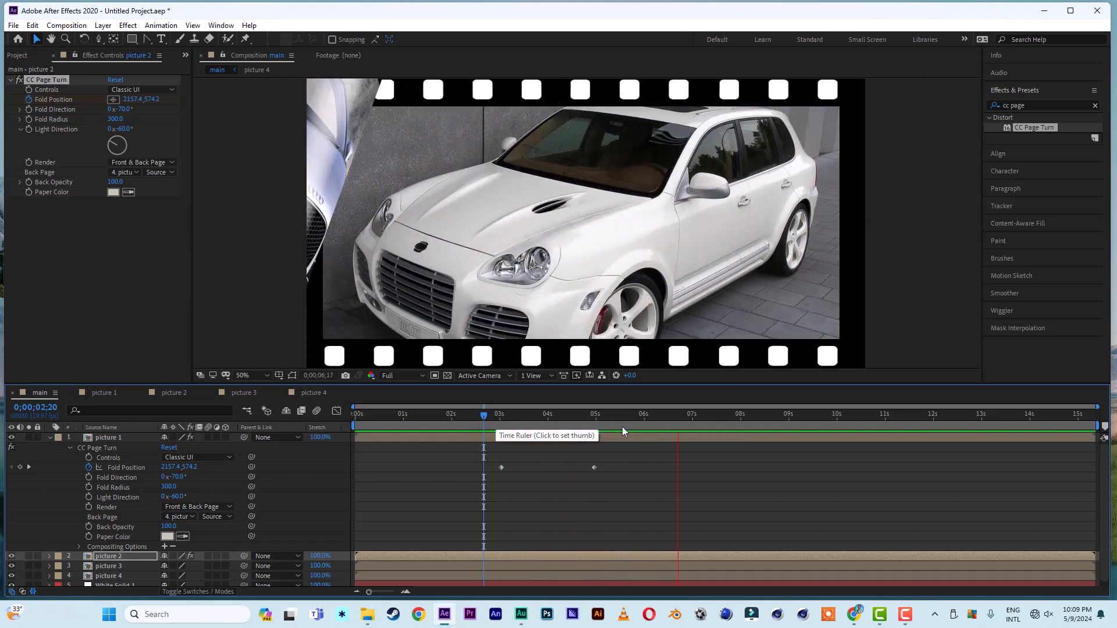
pyautogui.press('space')
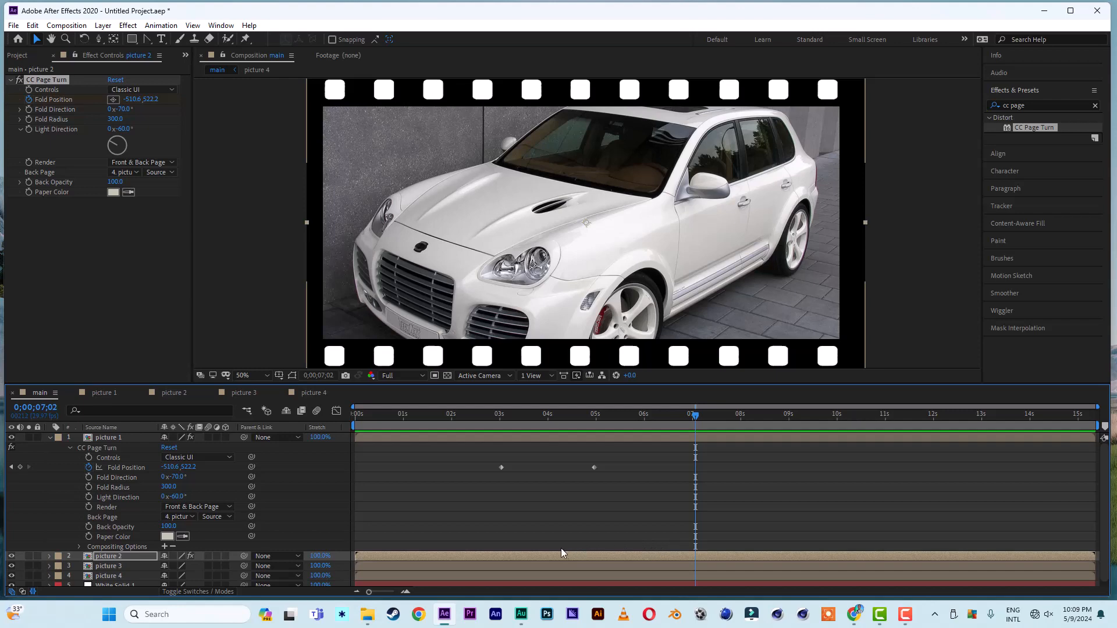
# Paste the copied page turn onto the picture 3 layer at picture 2's last fold keyframe, 0;00;06;27
pyautogui.press('e')
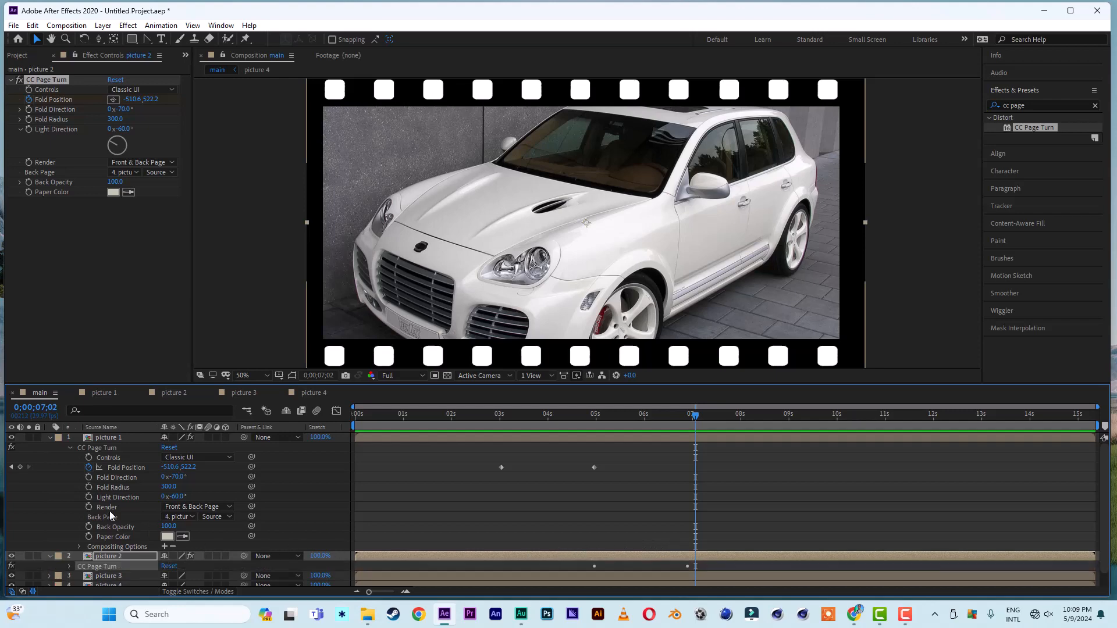
pyautogui.click(50, 438)
pyautogui.moveTo(692, 416); pyautogui.dragTo(686, 417)
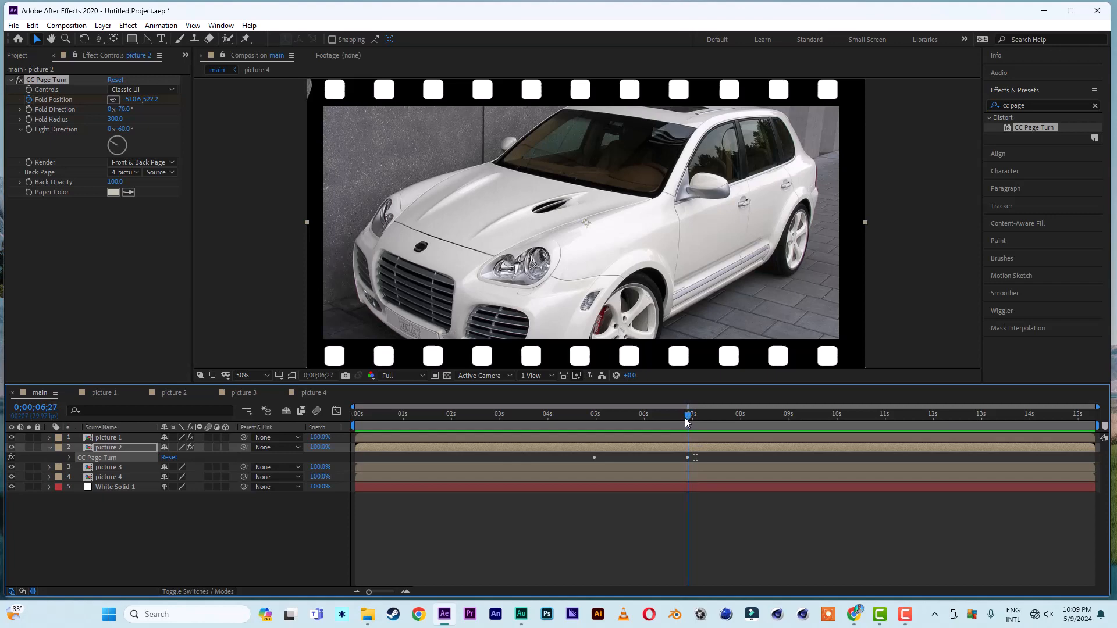
pyautogui.click(669, 468)
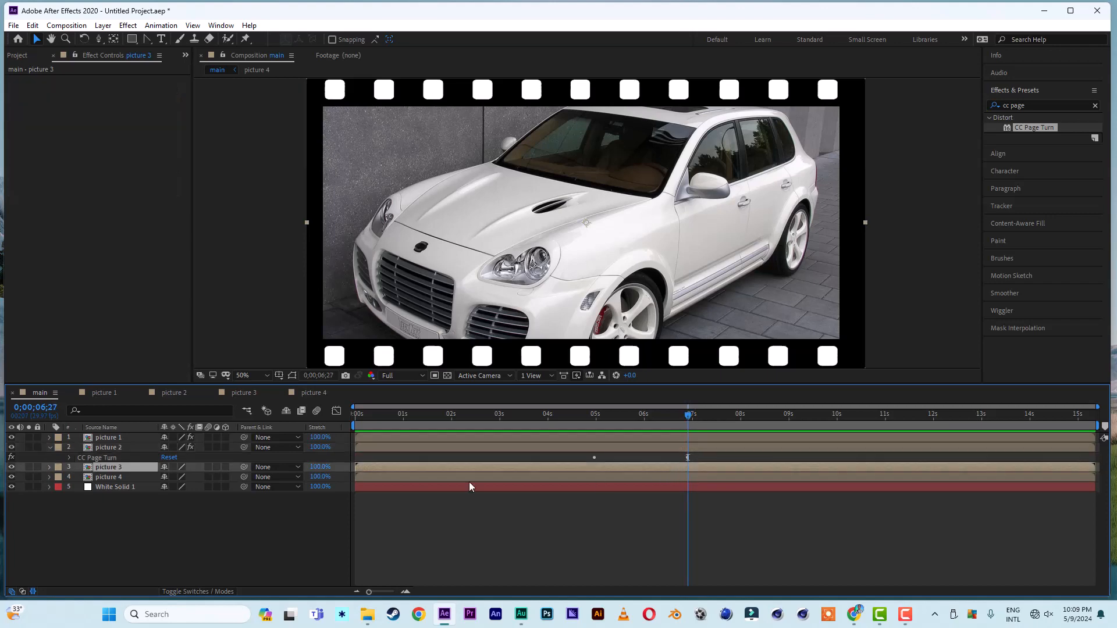
pyautogui.click(33, 26)
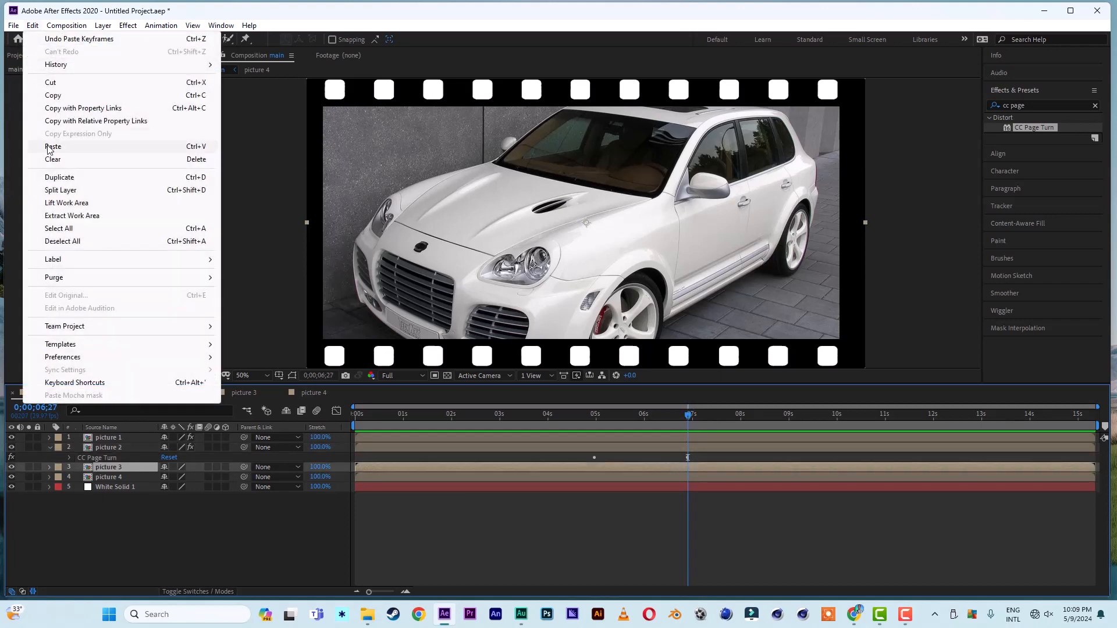
pyautogui.click(48, 146)
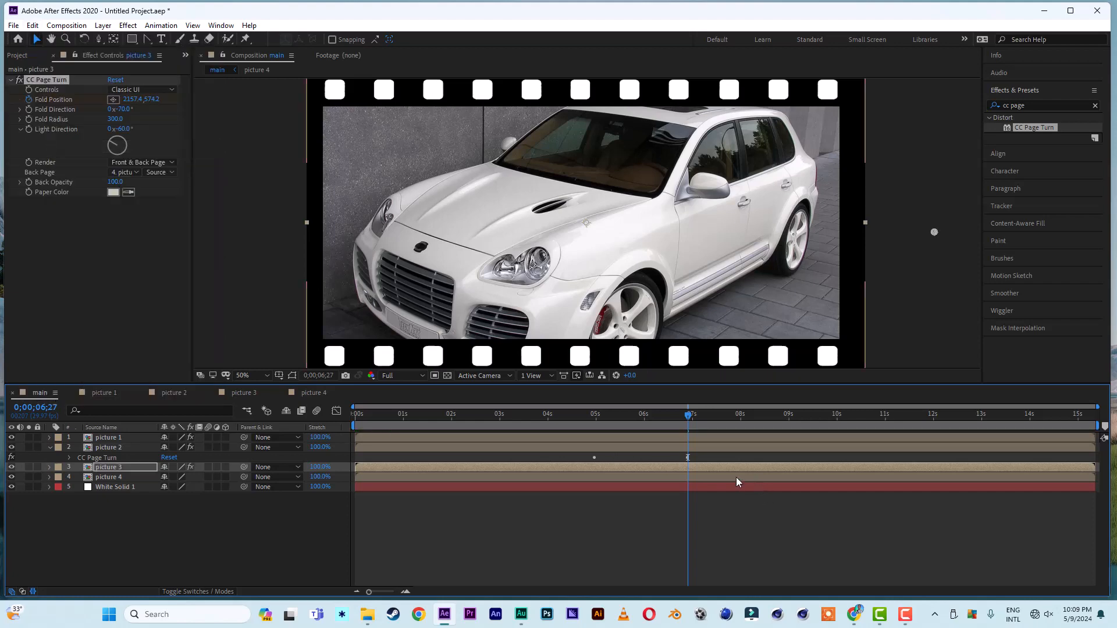
# Paste the page turn onto the picture 4 layer at picture 3's last fold keyframe, 0;00;08;25, and preview the whole slideshow
pyautogui.press('e')
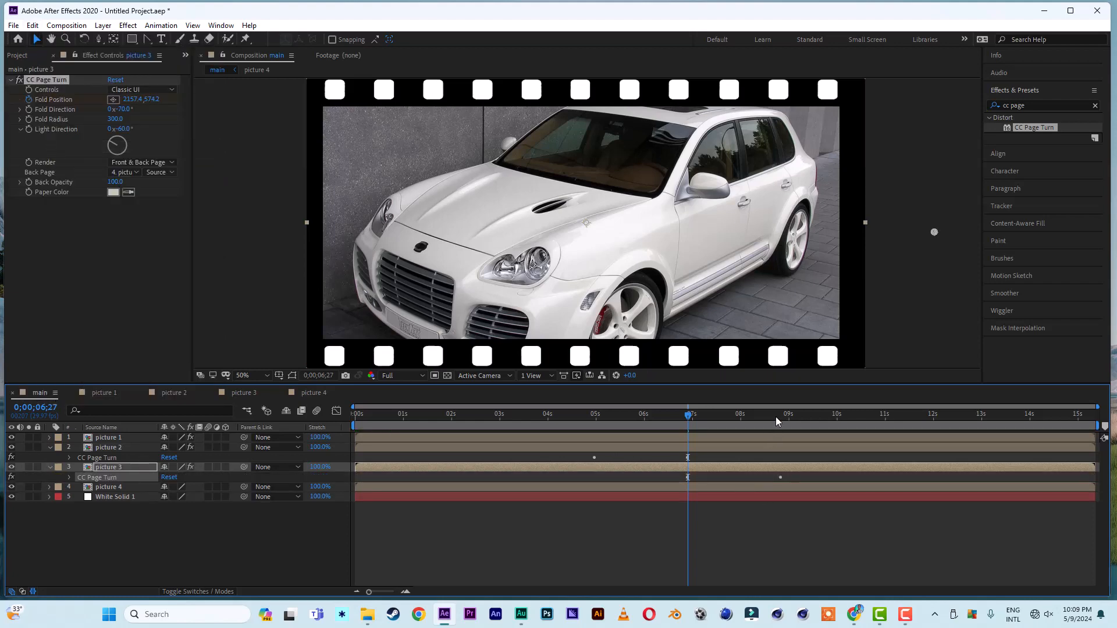
pyautogui.click(781, 413)
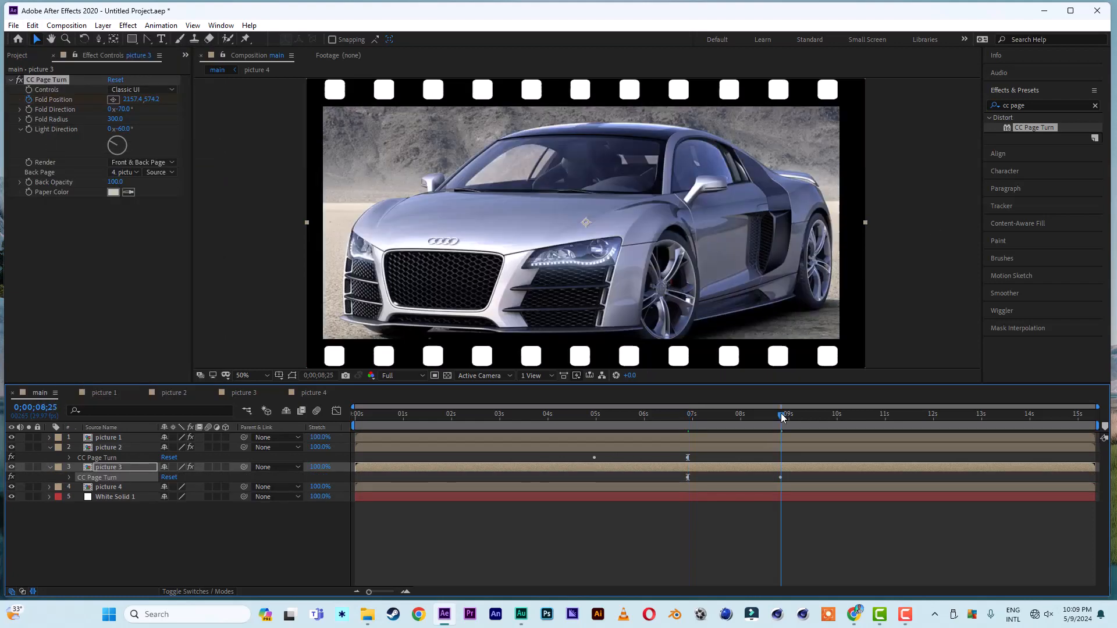
pyautogui.click(781, 485)
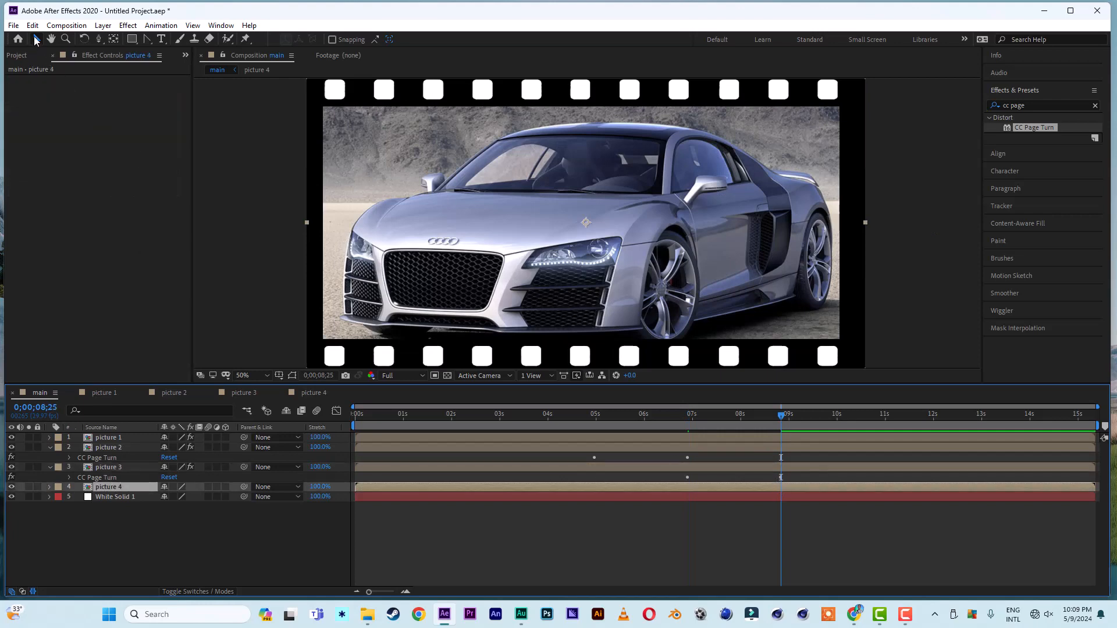
pyautogui.click(33, 26)
pyautogui.click(54, 147)
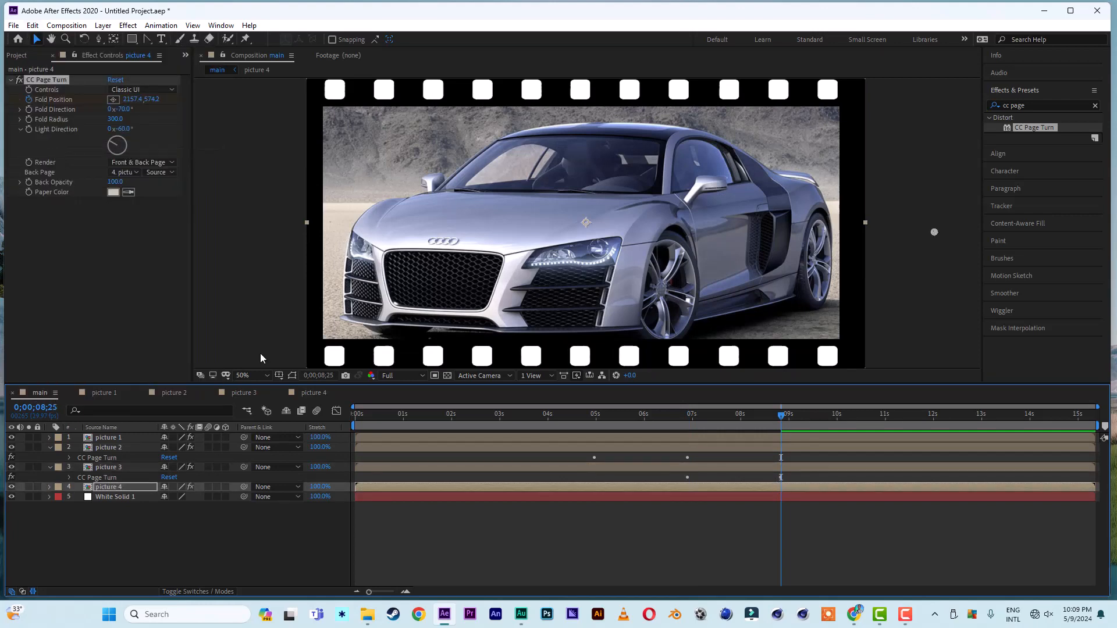
pyautogui.moveTo(398, 421); pyautogui.dragTo(310, 418)
pyautogui.press('space')
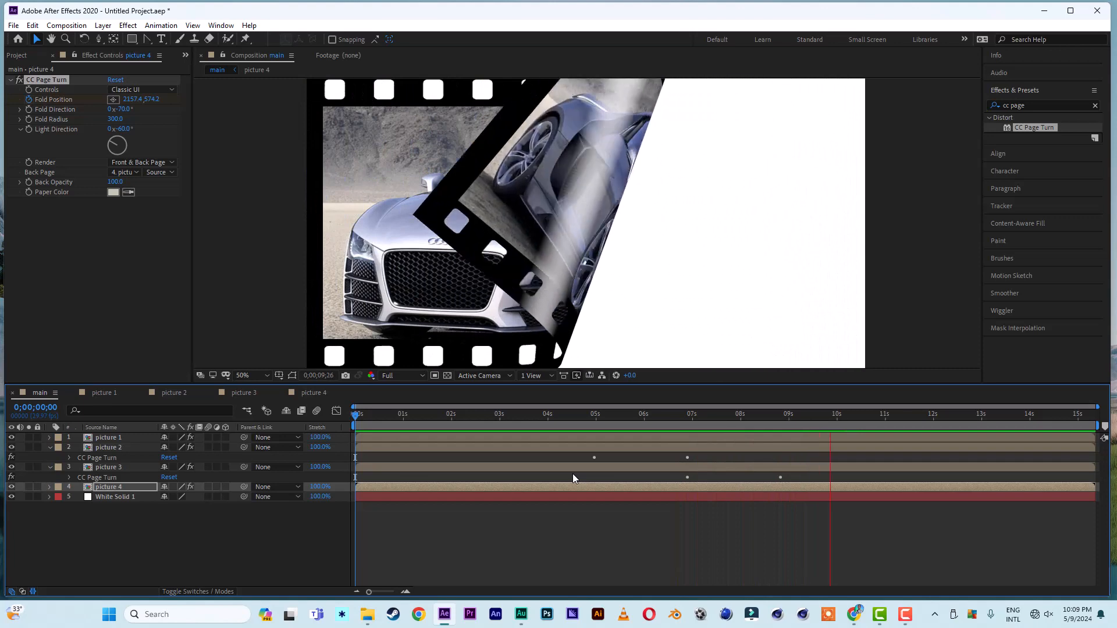
# Set the Back Page of the picture 2 layer's CC Page Turn effect to picture 3
pyautogui.moveTo(610, 419); pyautogui.dragTo(361, 419)
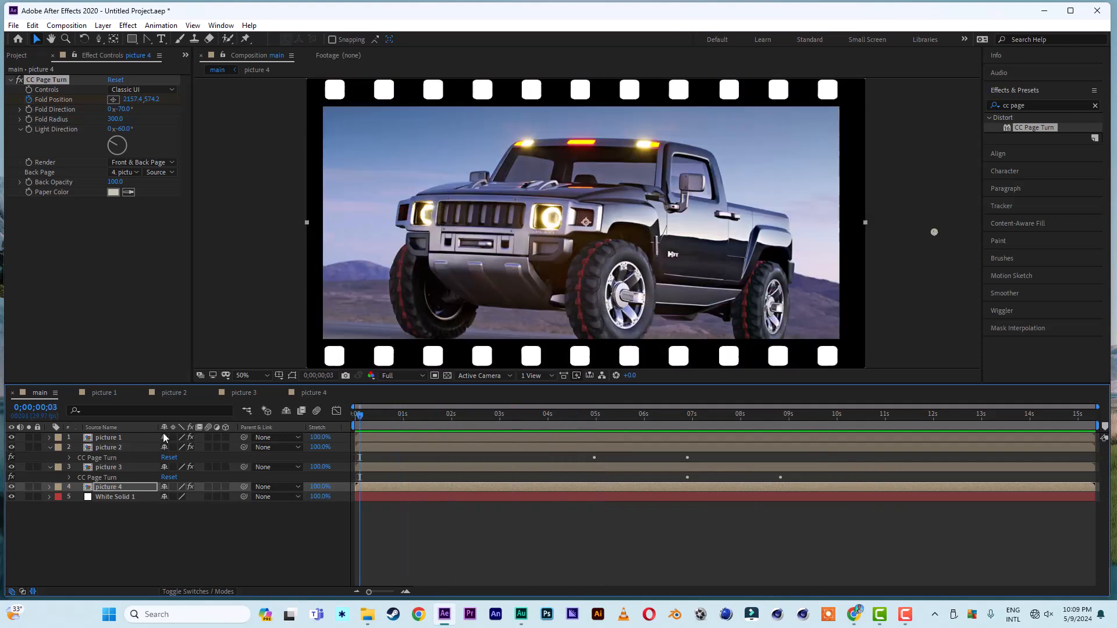
pyautogui.click(106, 438)
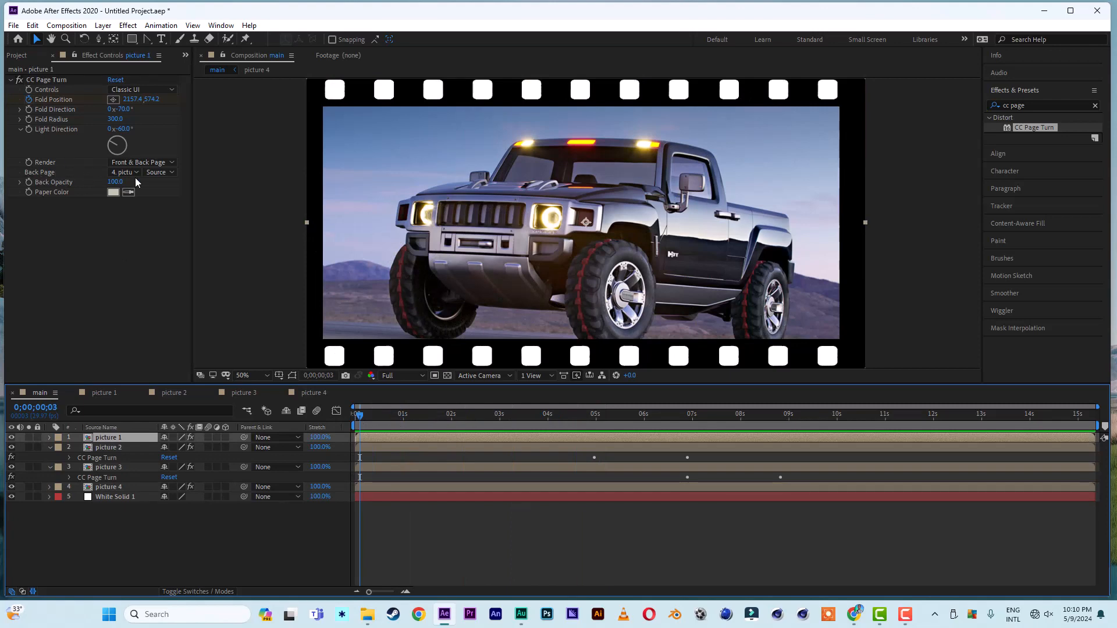
pyautogui.click(120, 448)
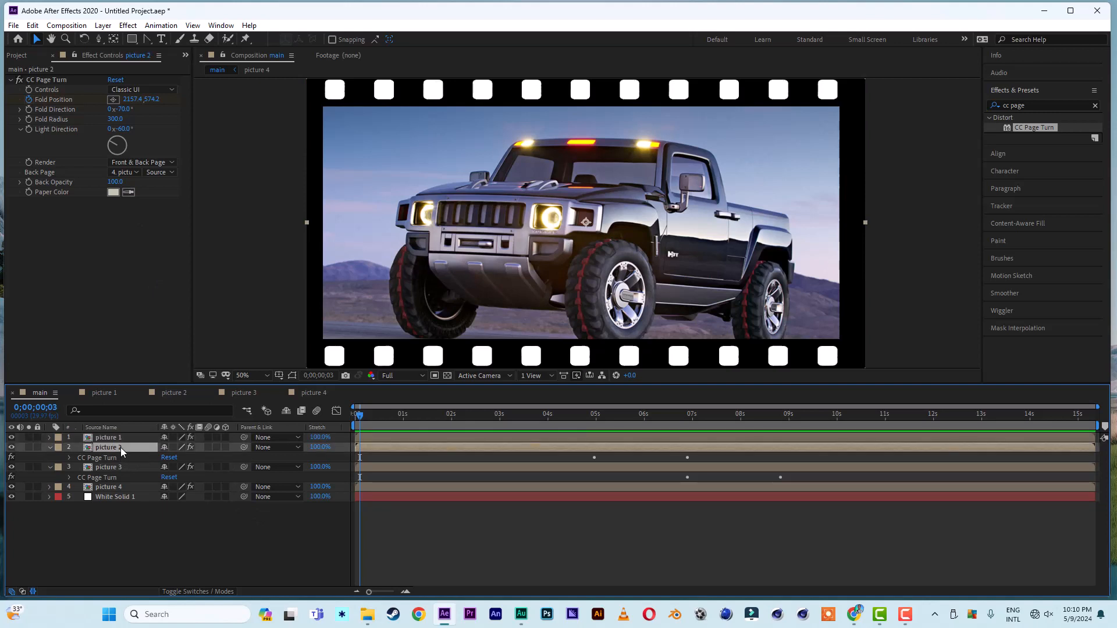
pyautogui.click(133, 172)
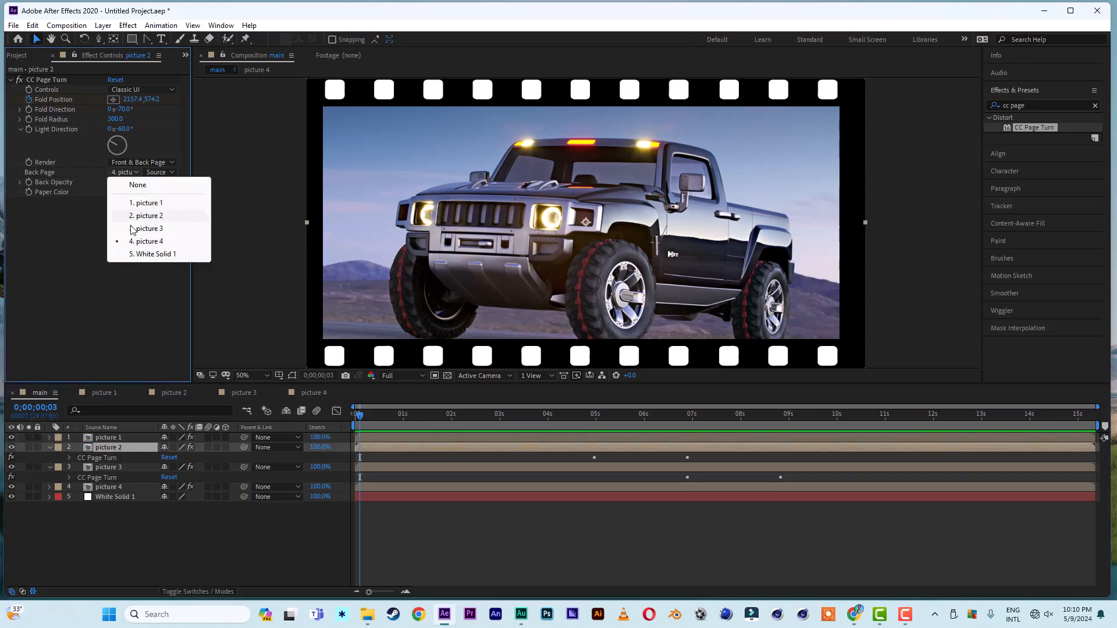
pyautogui.click(149, 230)
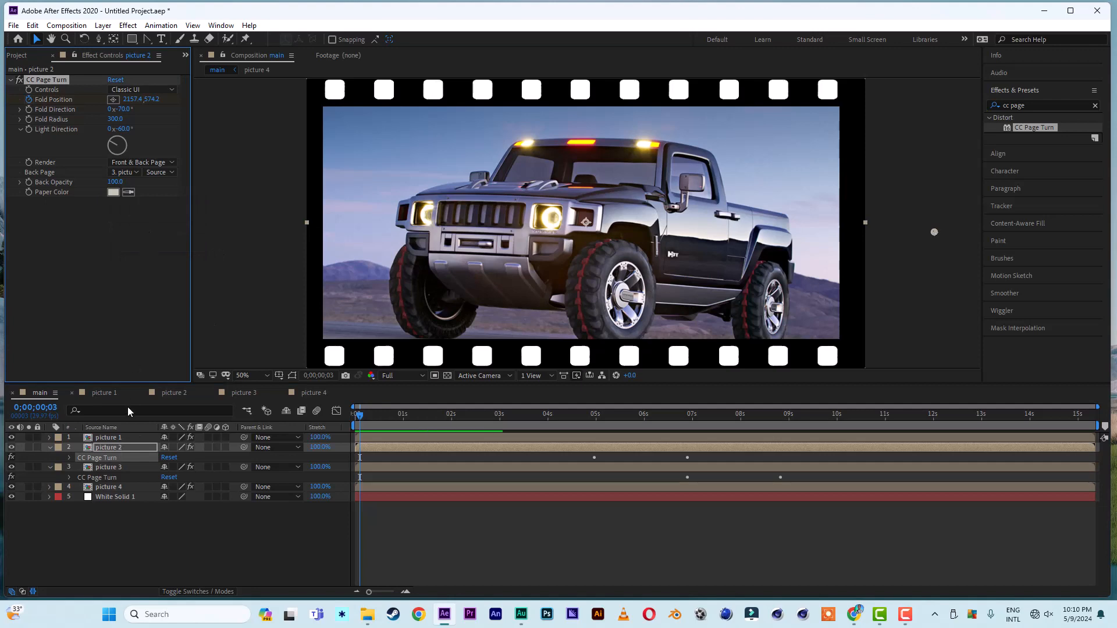
# Set the Back Page of the picture 3 layer's page turn to picture 2
pyautogui.click(121, 469)
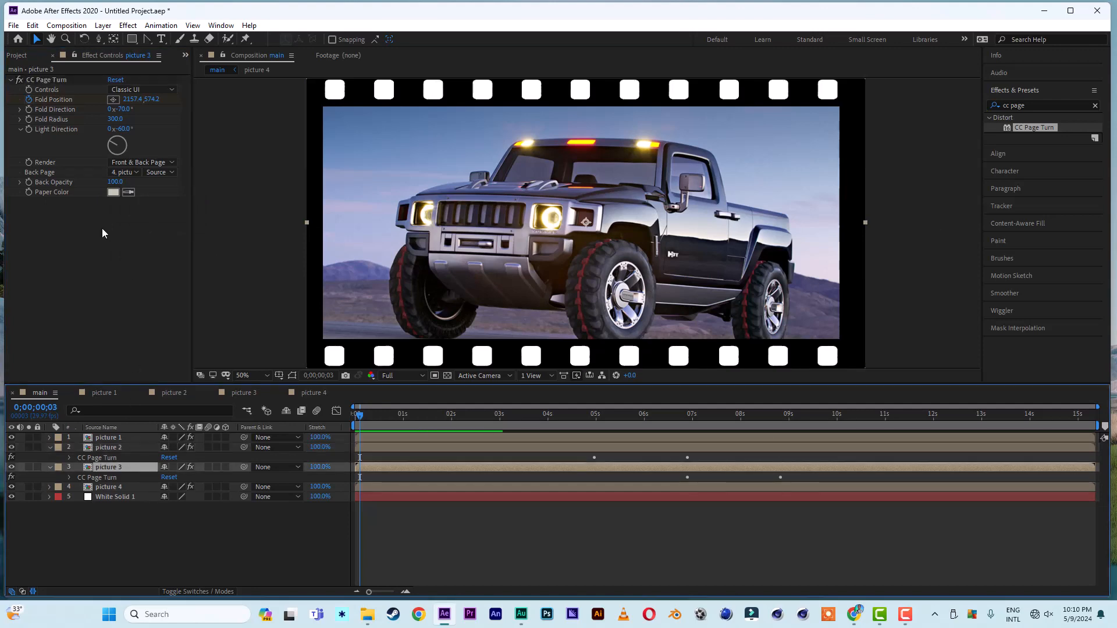
pyautogui.click(134, 172)
pyautogui.click(148, 216)
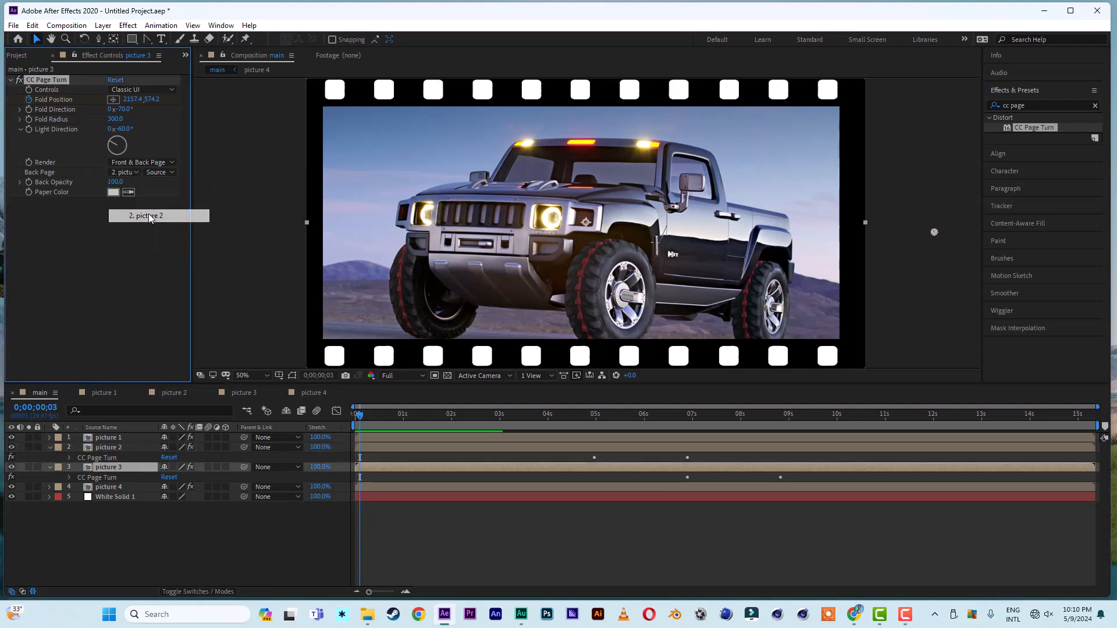
# Set the Back Page of the picture 4 layer's page turn to picture 1
pyautogui.click(121, 485)
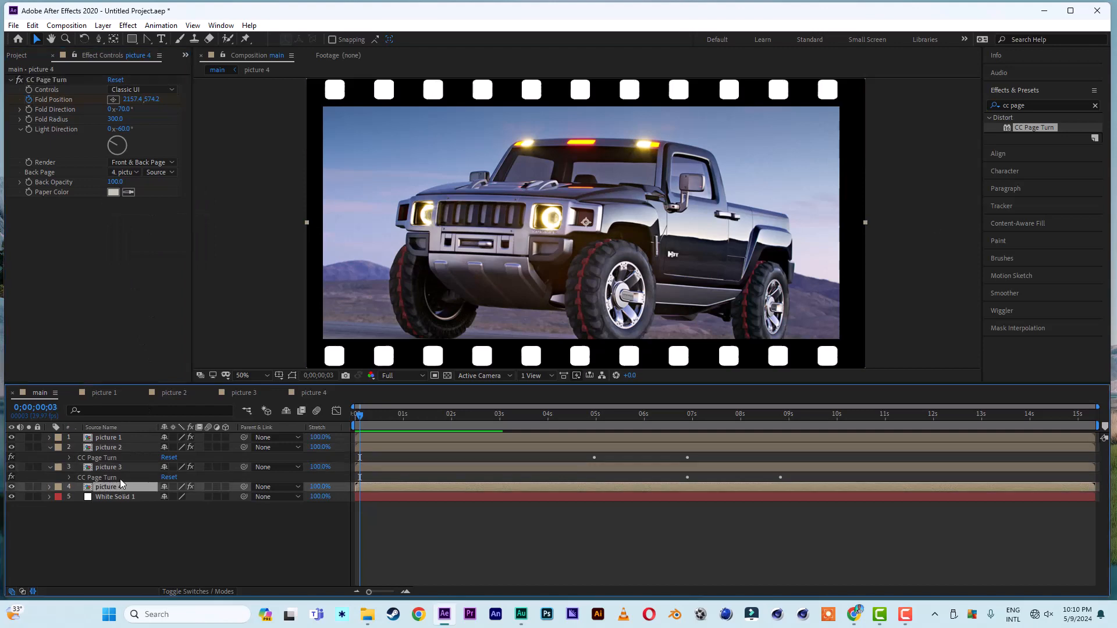
pyautogui.click(124, 172)
pyautogui.click(138, 205)
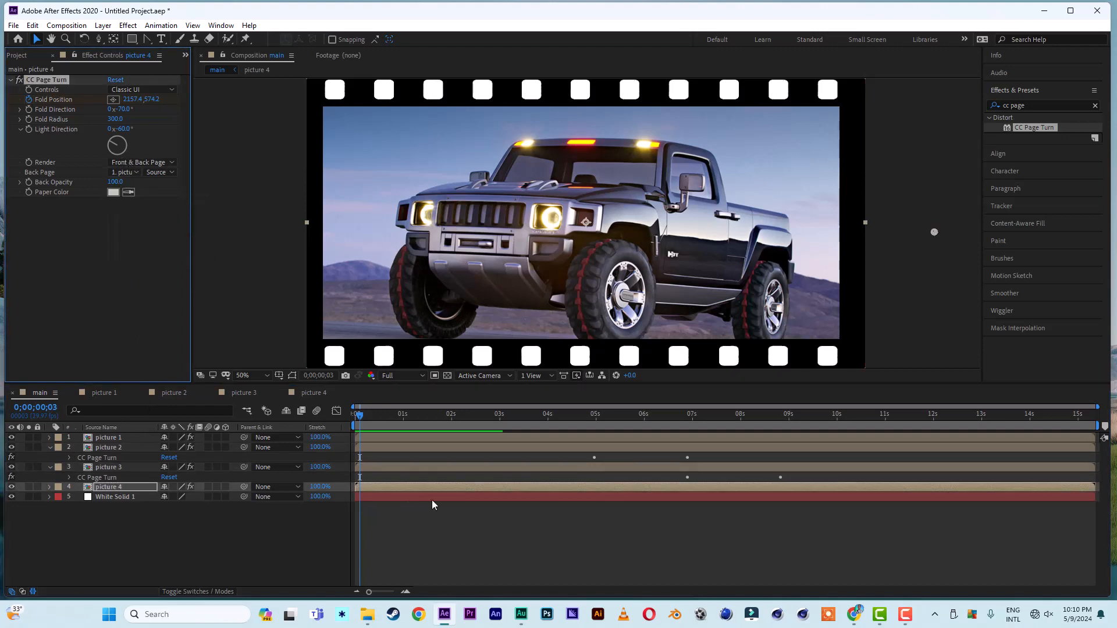
# Preview the slideshow from the start to check the back page images on each page turn
pyautogui.moveTo(359, 420); pyautogui.dragTo(336, 416)
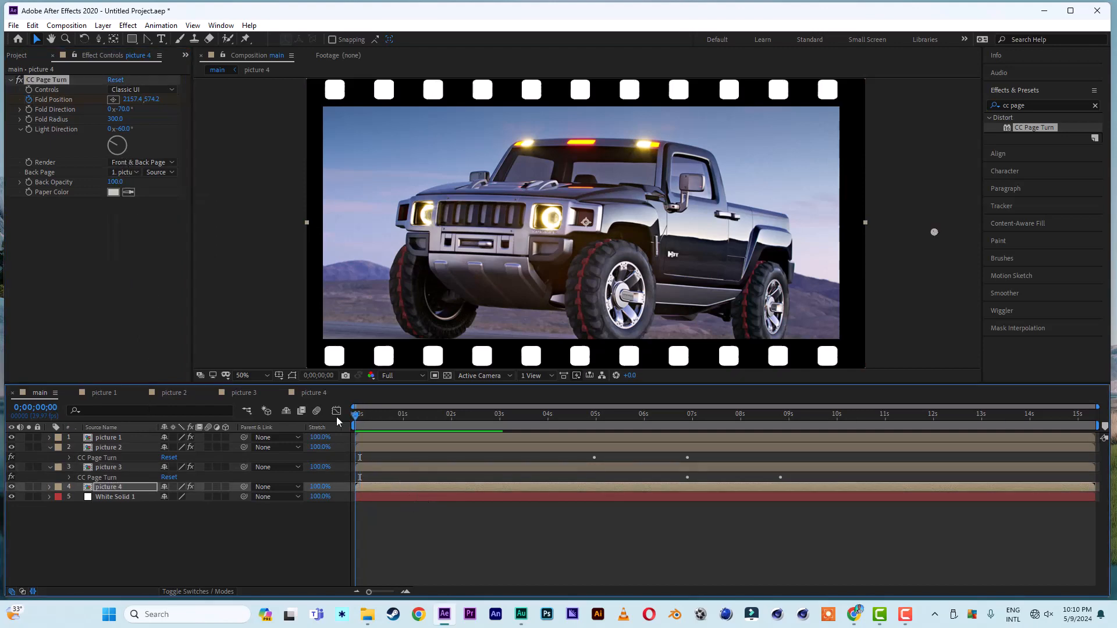
pyautogui.press('space')
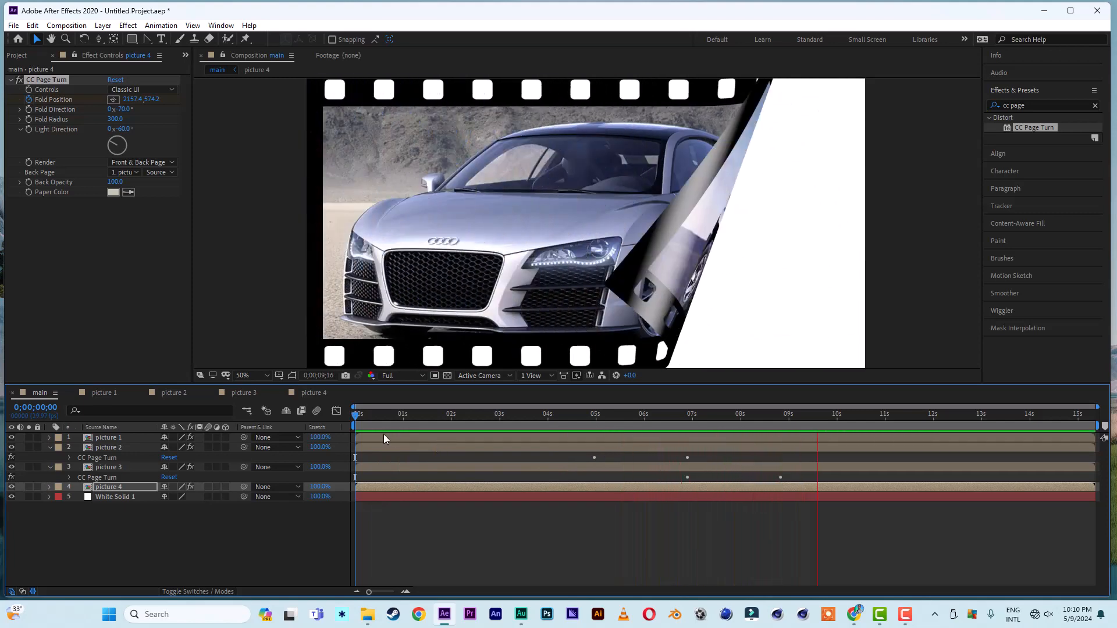
pyautogui.press('space')
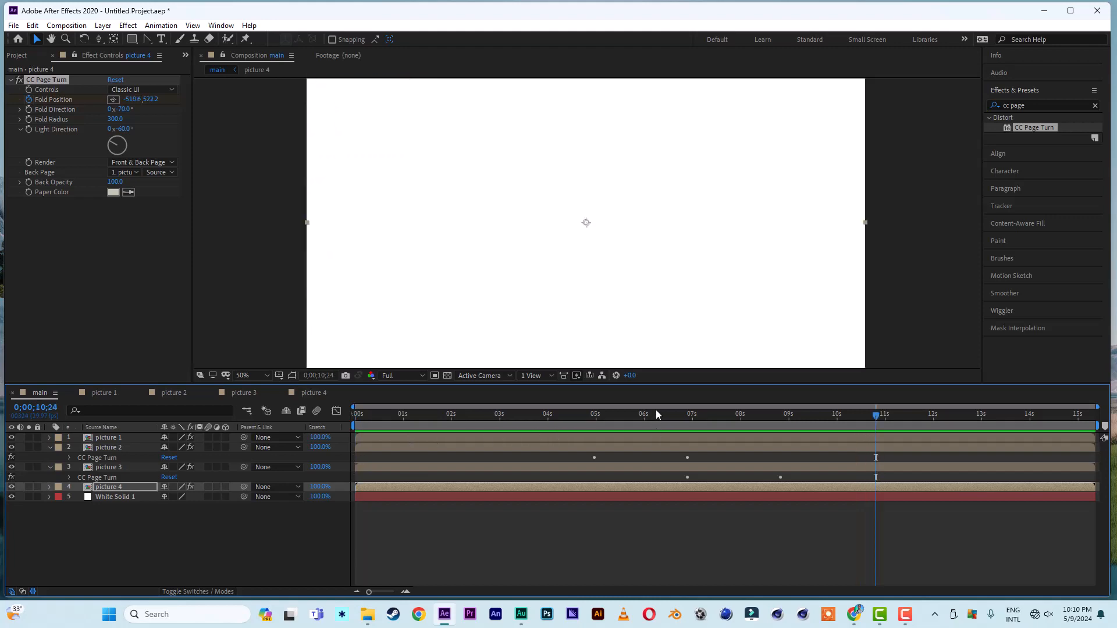
pyautogui.moveTo(655, 410); pyautogui.dragTo(298, 414)
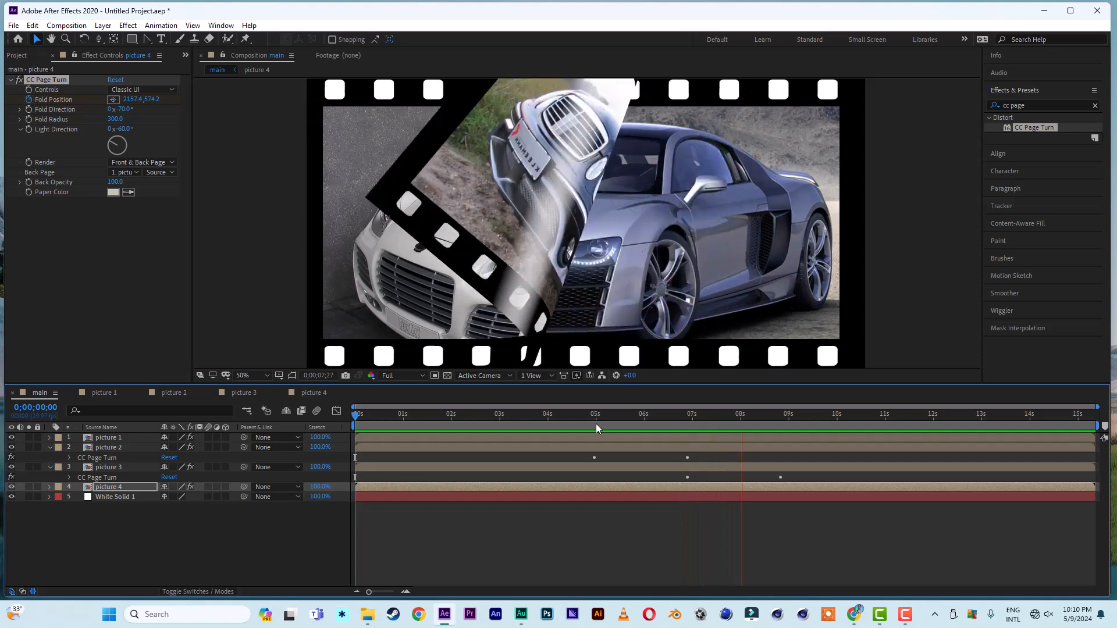
pyautogui.press('space')
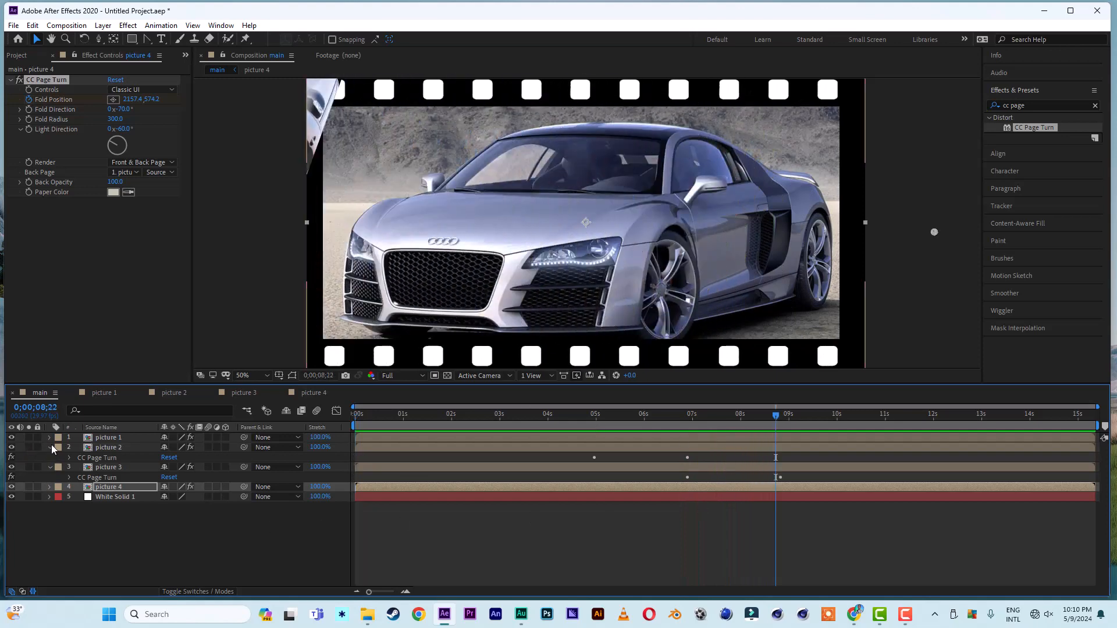
# Collapse the picture 2 and picture 3 properties and place the current time on picture 4's last fold keyframe at 0;00;10;23
pyautogui.click(50, 448)
pyautogui.click(50, 457)
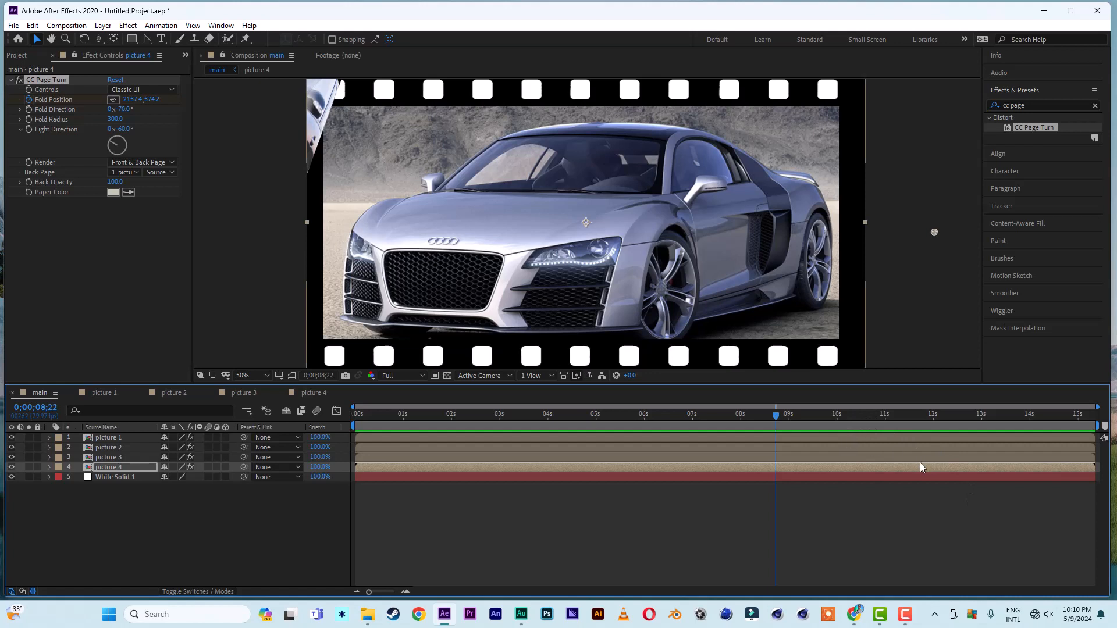
pyautogui.press('e')
pyautogui.click(870, 416)
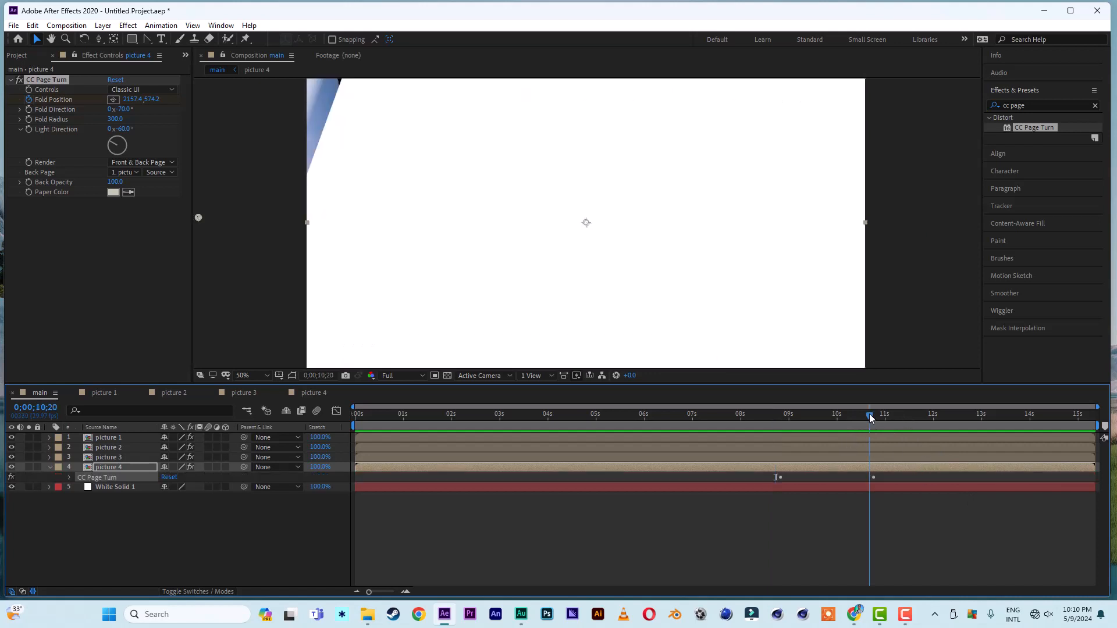
pyautogui.moveTo(871, 418)
pyautogui.mouseDown()
pyautogui.moveTo(920, 414)
pyautogui.moveTo(850, 417)
pyautogui.moveTo(885, 418)
pyautogui.moveTo(874, 418)
pyautogui.mouseUp()
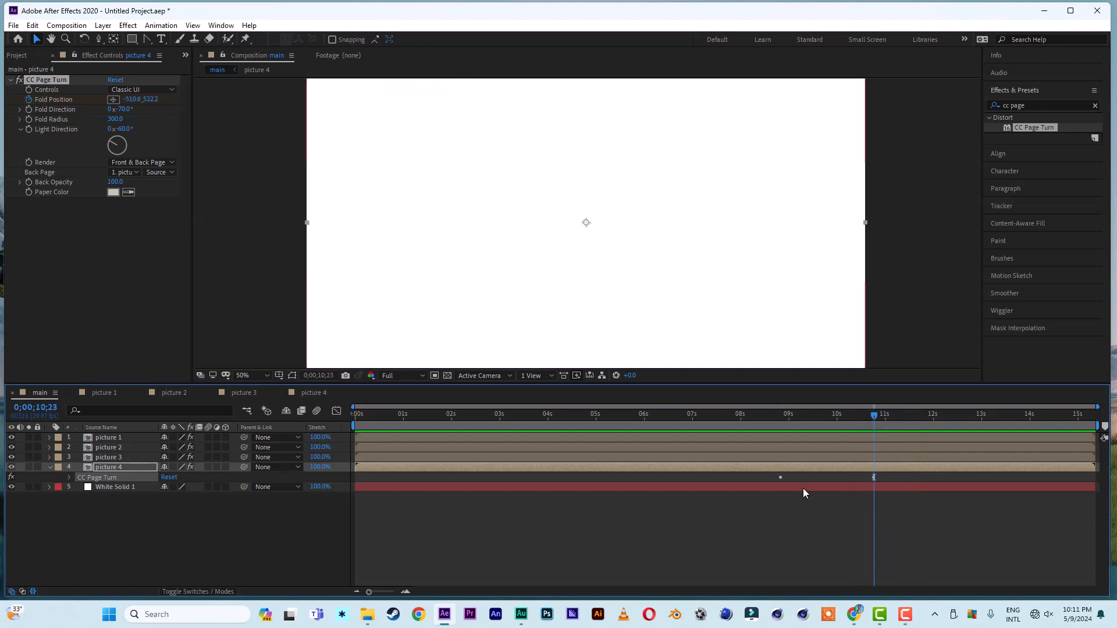
# Copy picture 4's first Fold Position keyframe and paste it at 0;00;11;21 to turn the page back
pyautogui.click(69, 476)
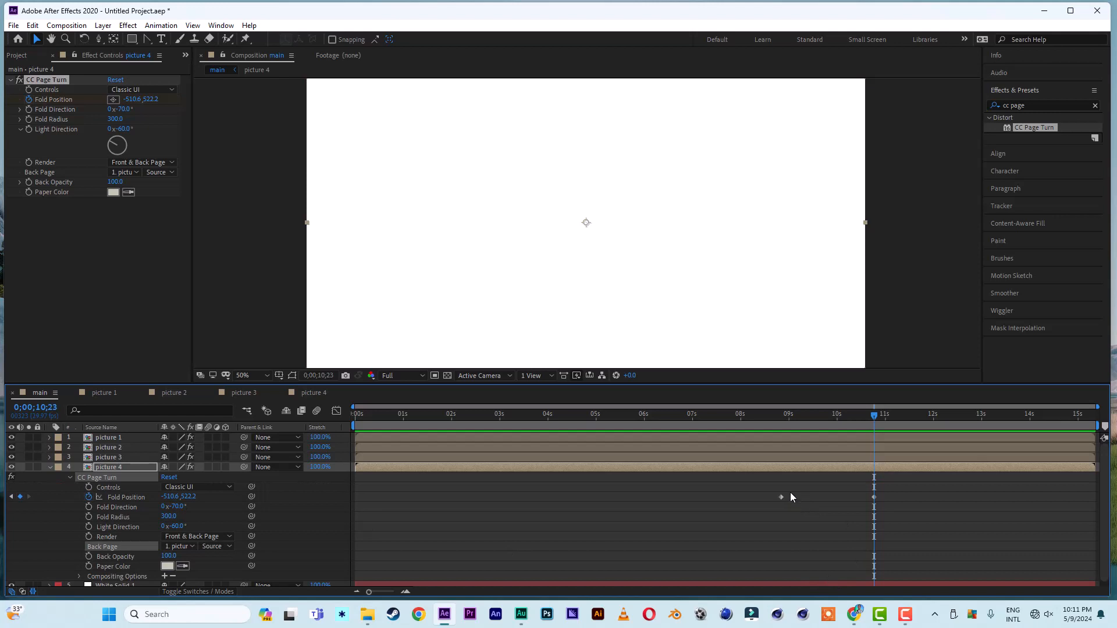
pyautogui.moveTo(794, 490); pyautogui.dragTo(754, 522)
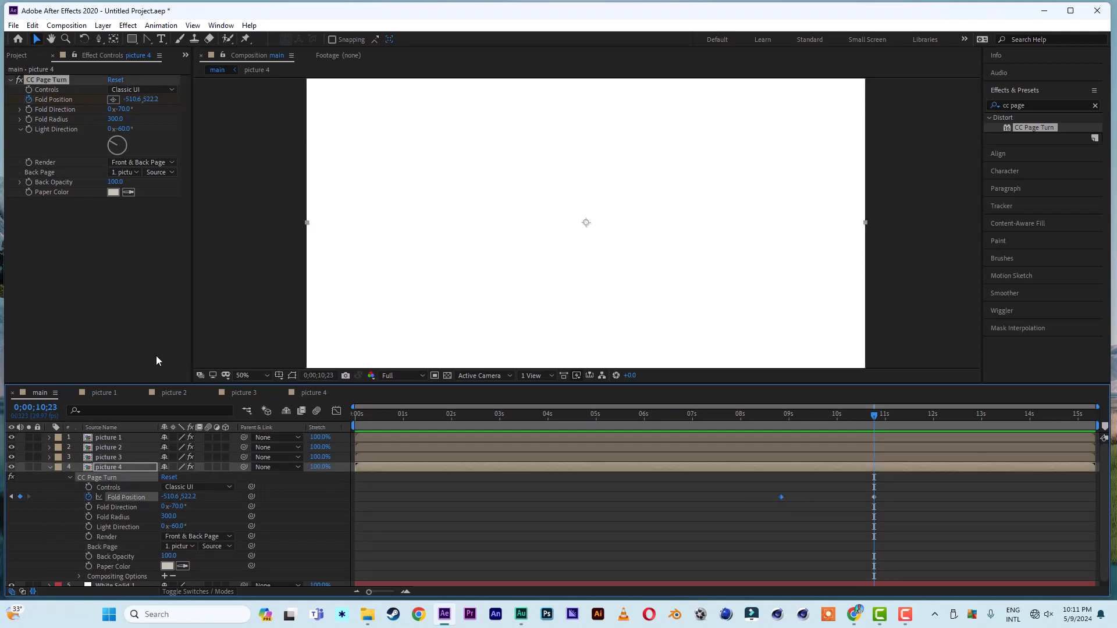
pyautogui.click(32, 26)
pyautogui.click(53, 95)
pyautogui.moveTo(878, 418); pyautogui.dragTo(919, 414)
pyautogui.click(32, 26)
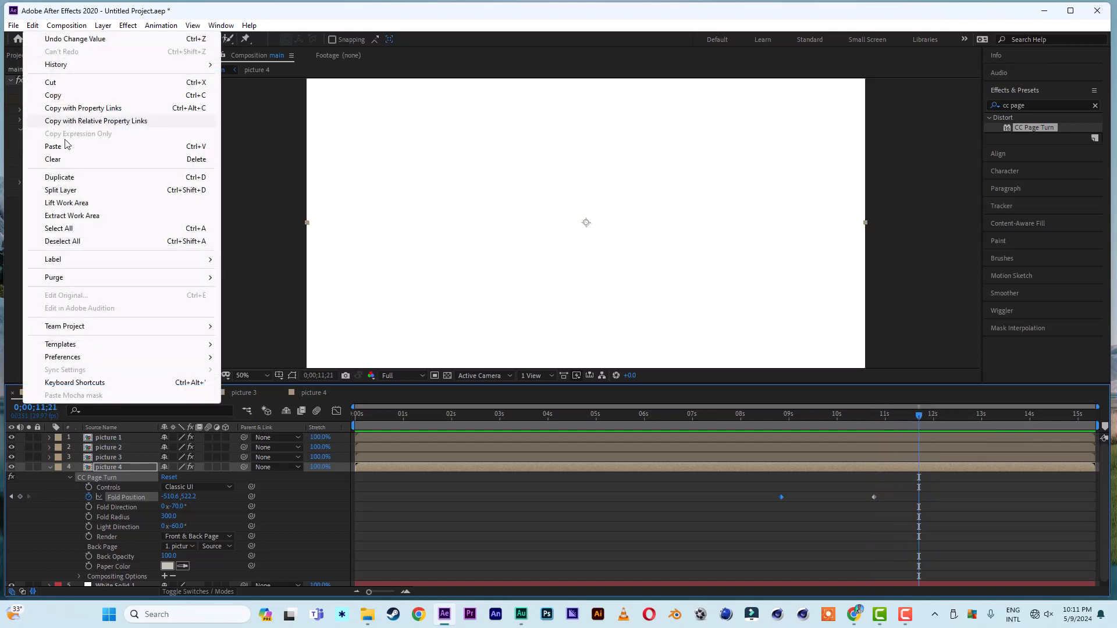
pyautogui.click(67, 150)
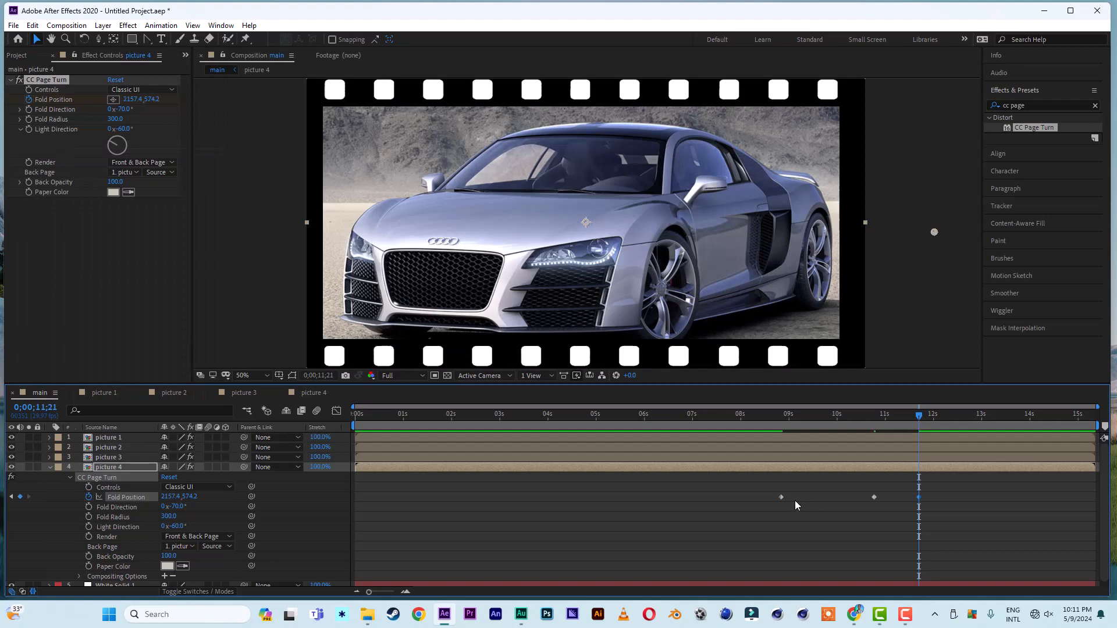
# Preview picture 4's page turning away and back, from 0;00;08;13 and again from 0;00;10;03
pyautogui.click(762, 417)
pyautogui.press('space')
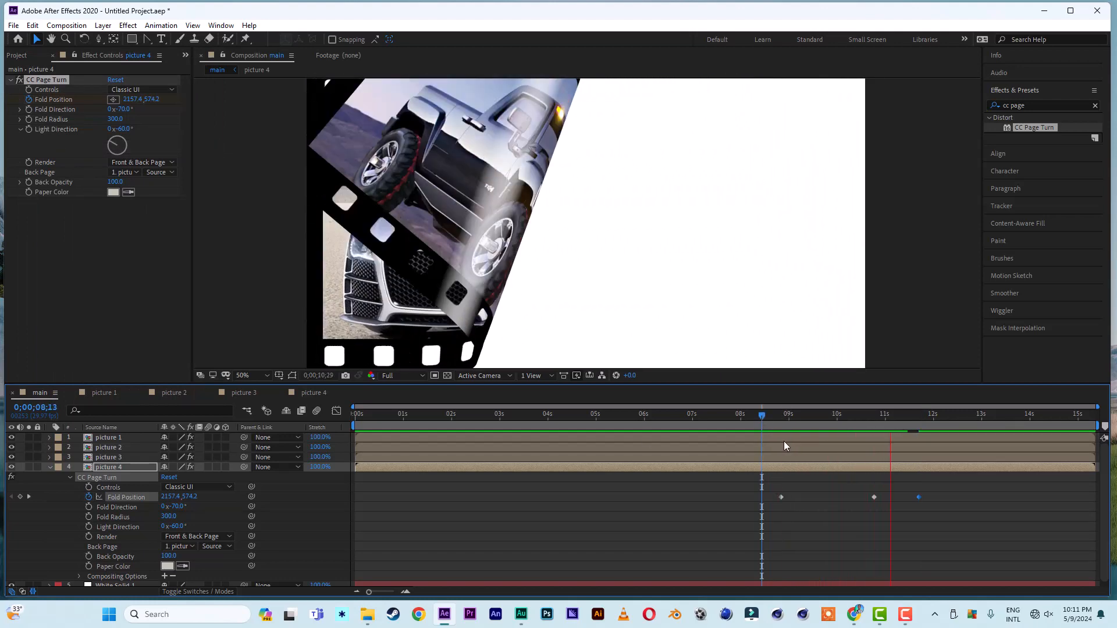
pyautogui.press('space')
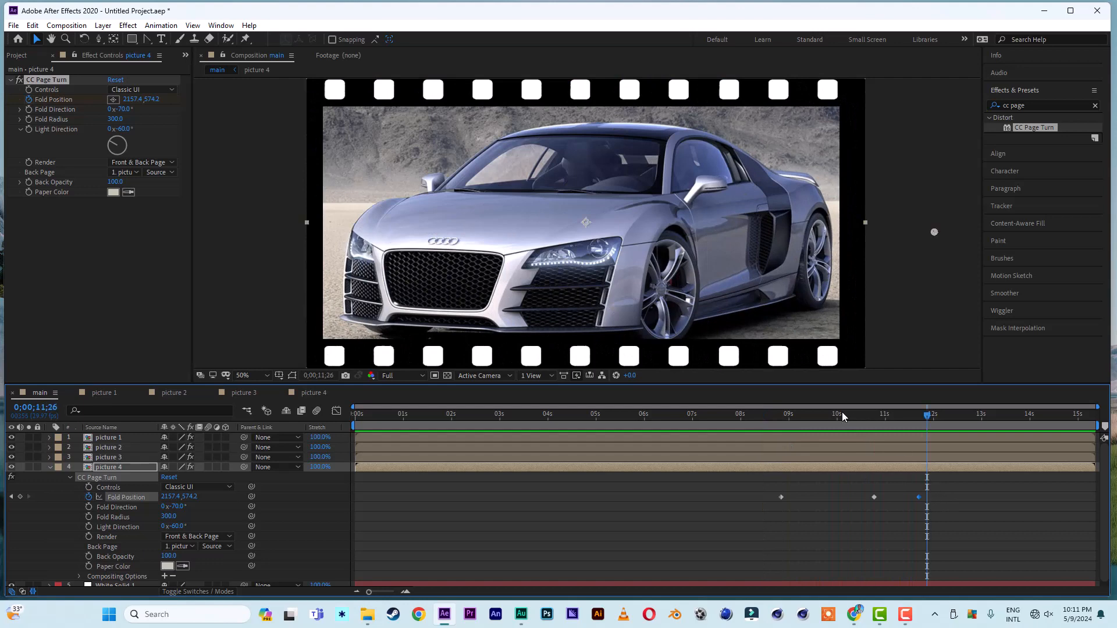
pyautogui.click(843, 413)
pyautogui.press('space')
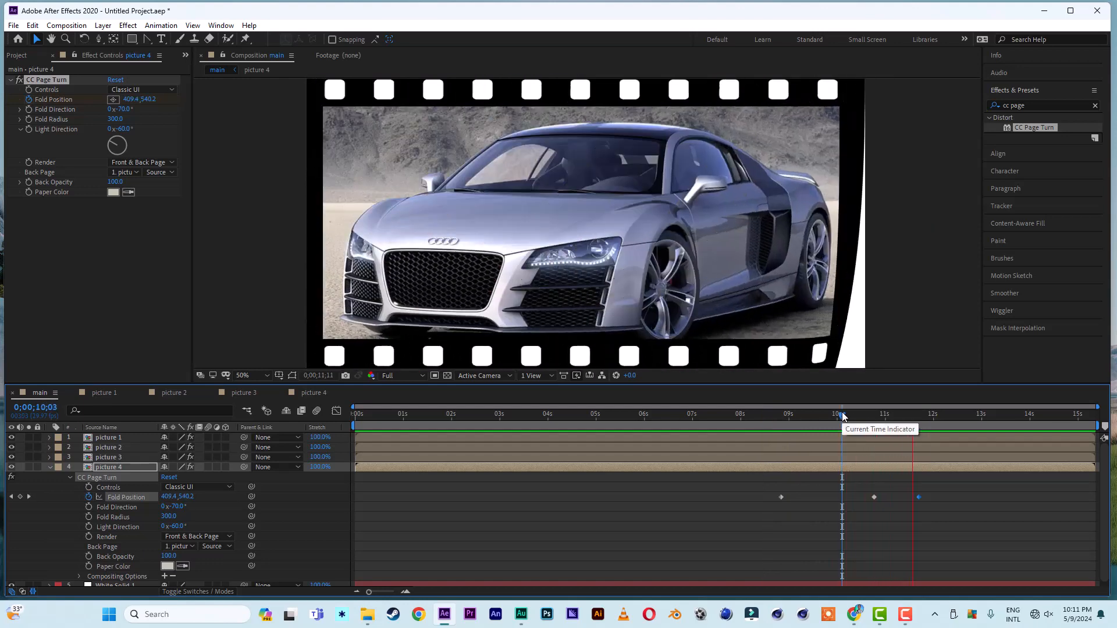
pyautogui.press('space')
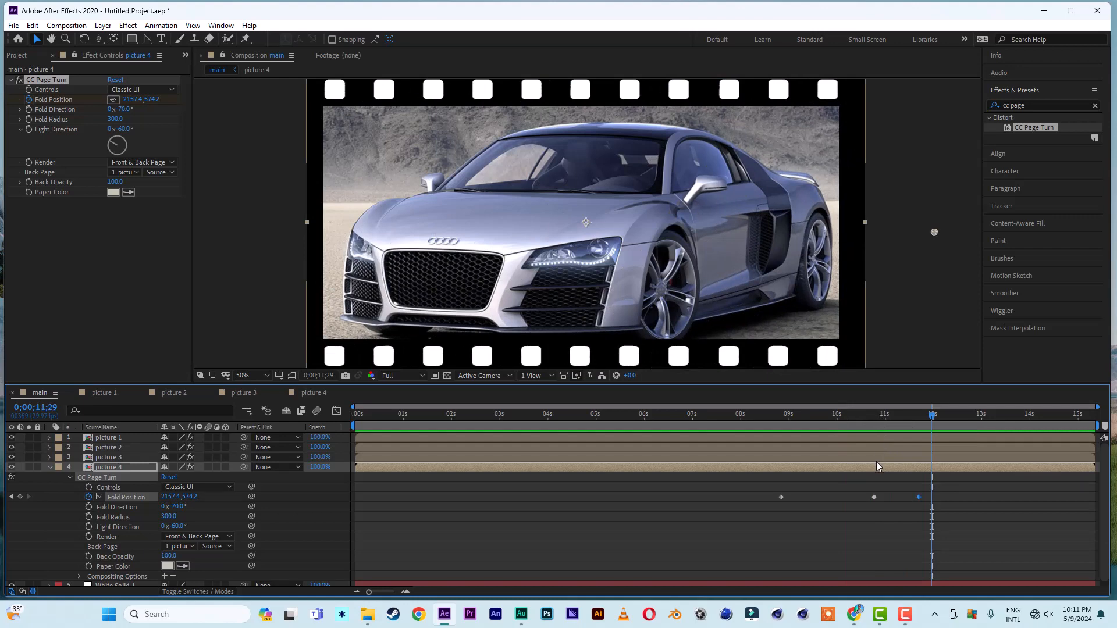
# Reveal picture 3's CC Page Turn properties and copy its first Fold Position keyframe
pyautogui.click(884, 456)
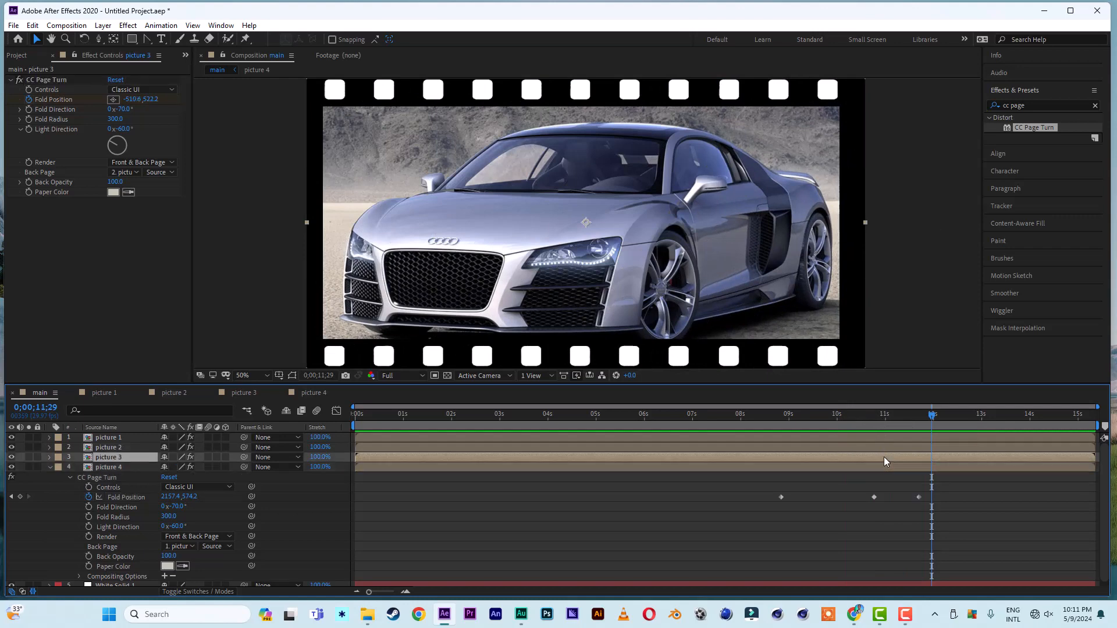
pyautogui.press('e')
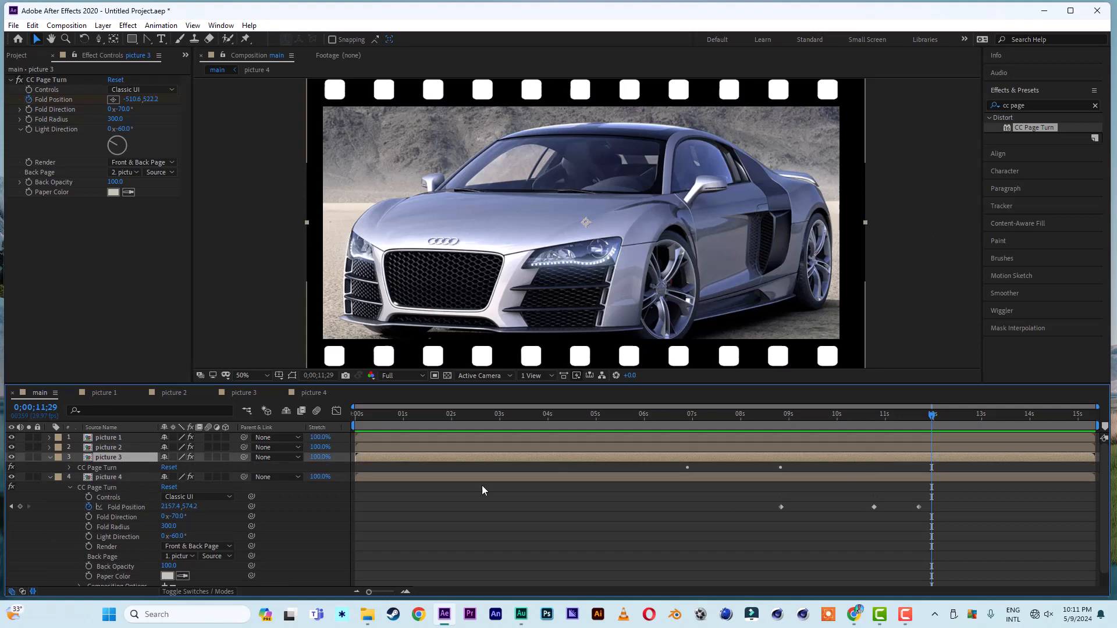
pyautogui.click(70, 469)
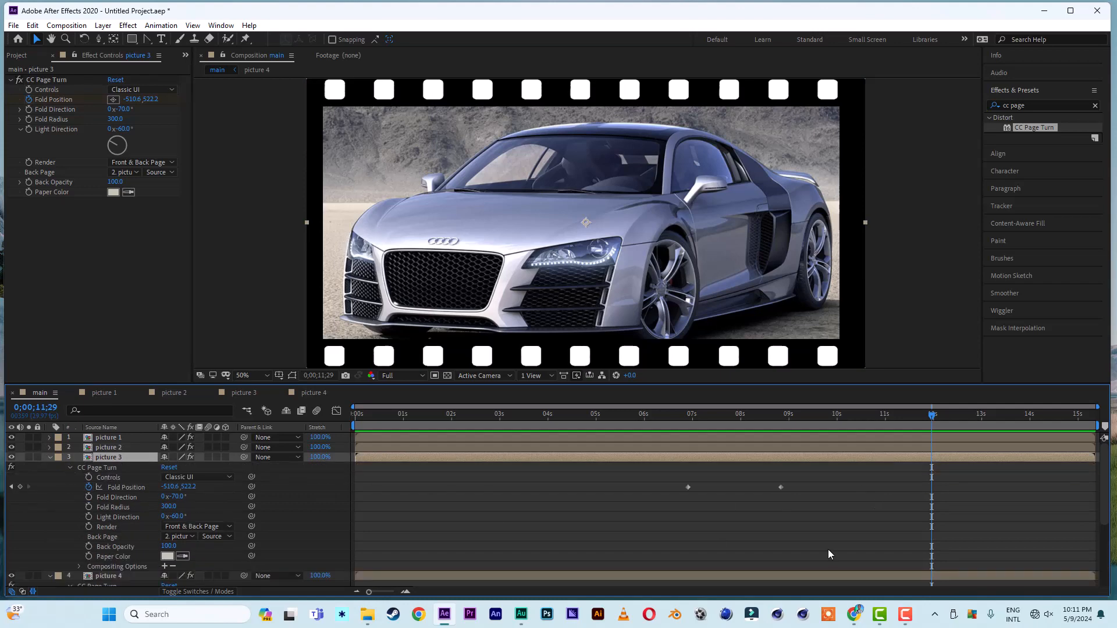
pyautogui.moveTo(702, 481); pyautogui.dragTo(661, 506)
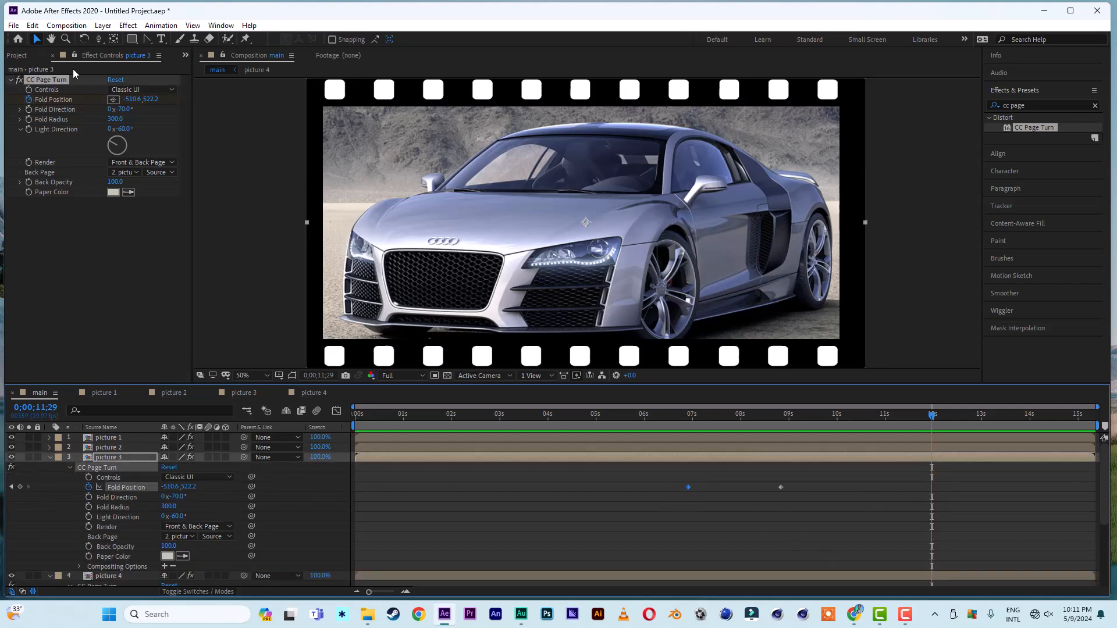
pyautogui.click(32, 25)
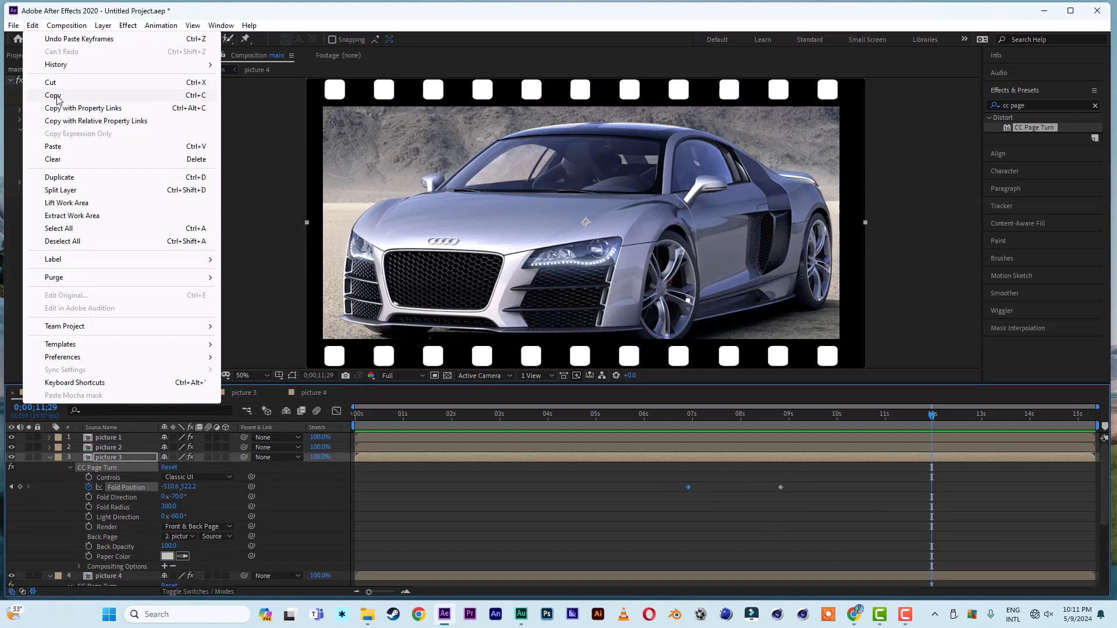
pyautogui.click(54, 95)
# Add a Fold Position keyframe to picture 3 at 0;00;11;15, paste the copied keyframe at 0;00;12;09, and scrub back to 0;00;11;06
pyautogui.moveTo(947, 418); pyautogui.dragTo(910, 419)
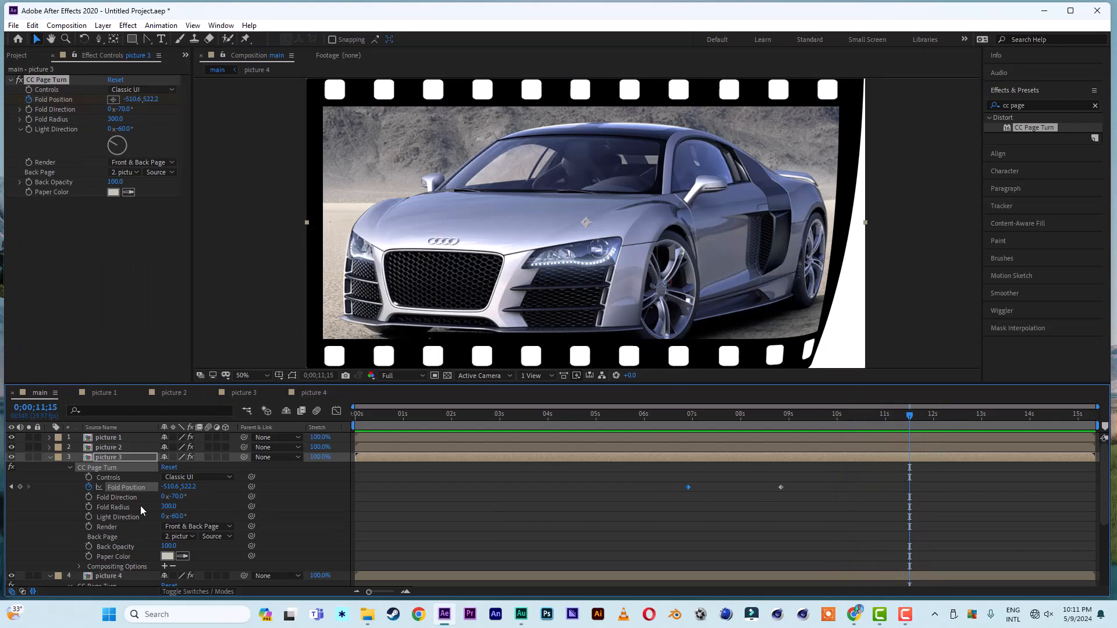
pyautogui.click(20, 488)
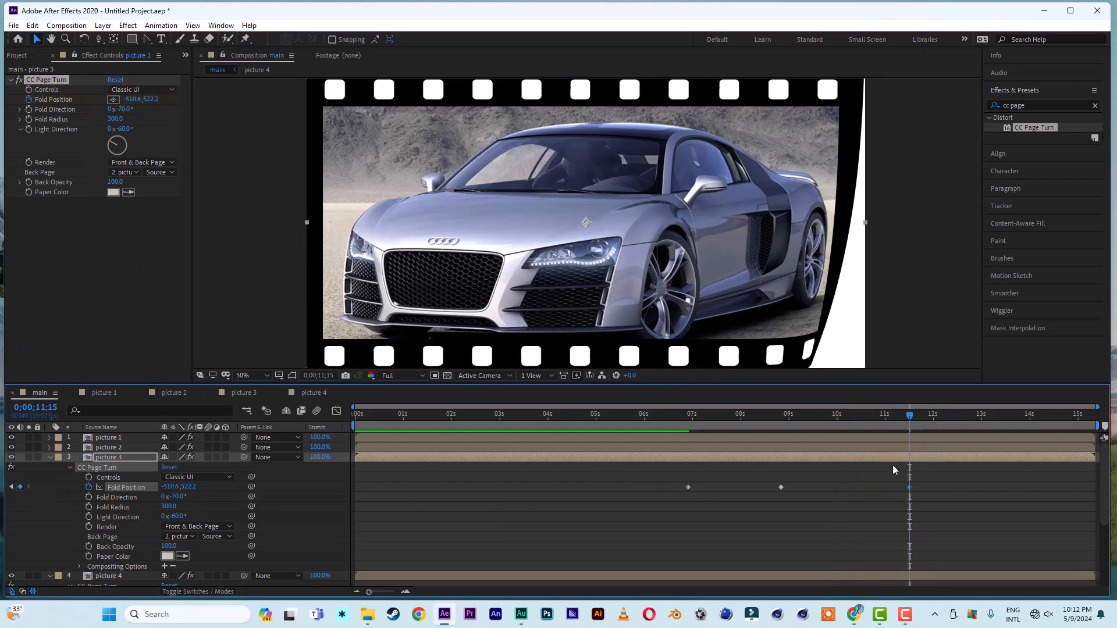
pyautogui.moveTo(911, 420); pyautogui.dragTo(948, 421)
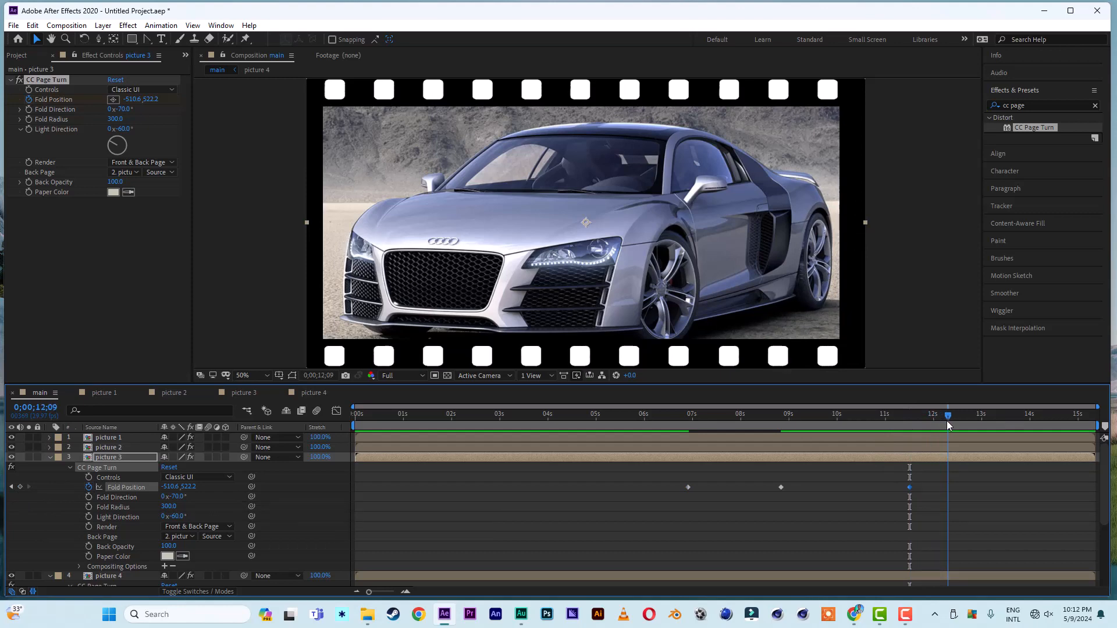
pyautogui.click(32, 26)
pyautogui.click(52, 145)
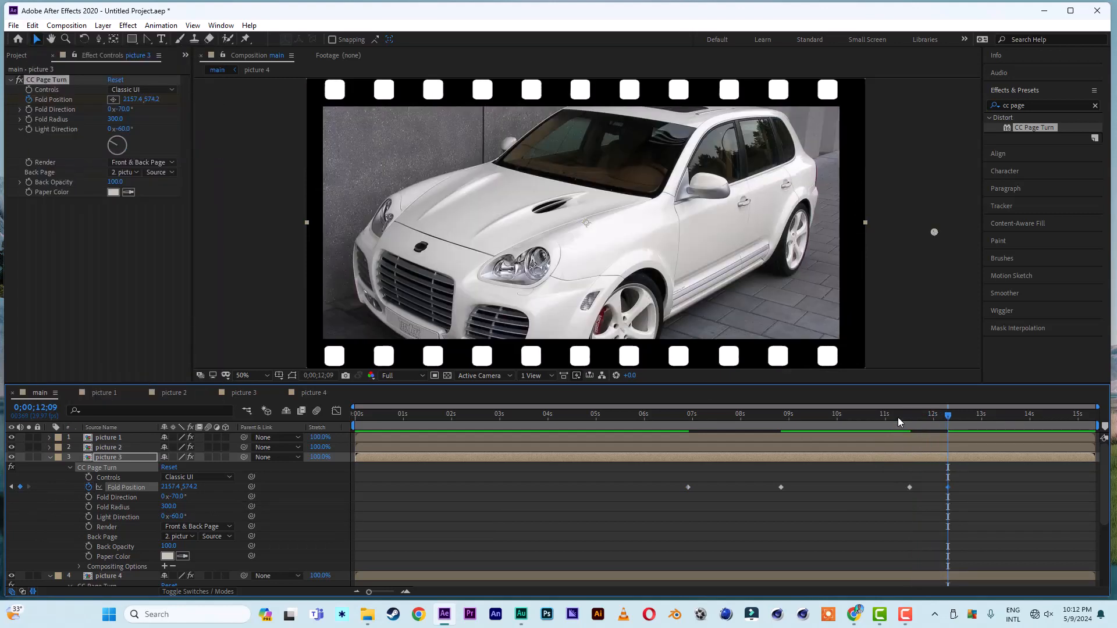
pyautogui.moveTo(887, 417)
pyautogui.mouseDown()
pyautogui.moveTo(937, 433)
pyautogui.moveTo(895, 428)
pyautogui.mouseUp()
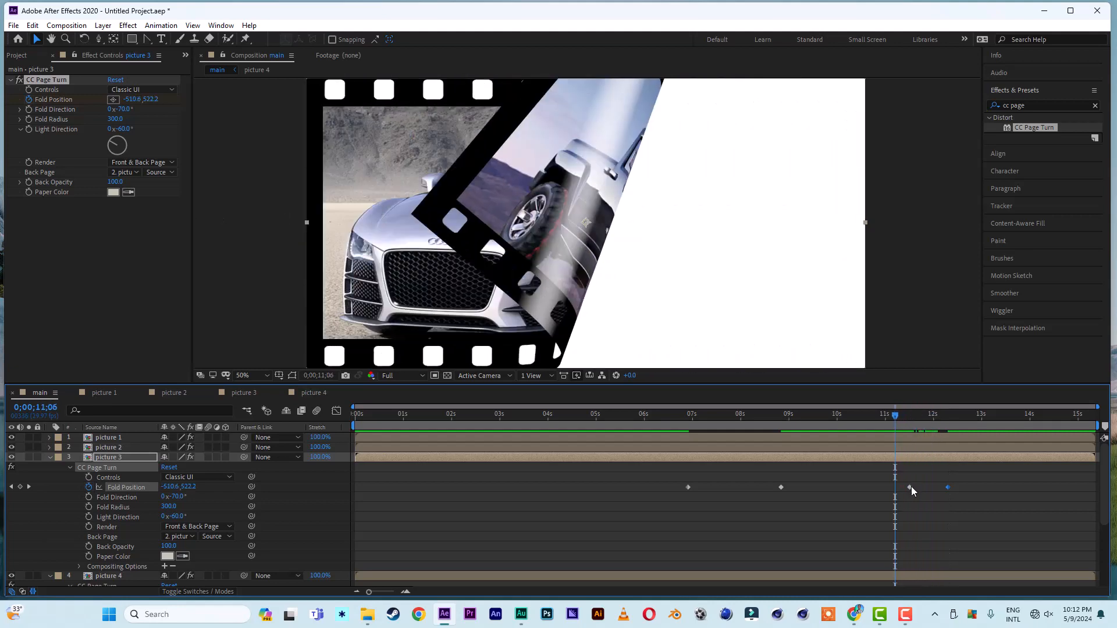
# Move picture 3's third Fold Position keyframe about five frames earlier and preview the page turning back from 0;00;10;07
pyautogui.moveTo(912, 486); pyautogui.dragTo(903, 487)
pyautogui.click(849, 417)
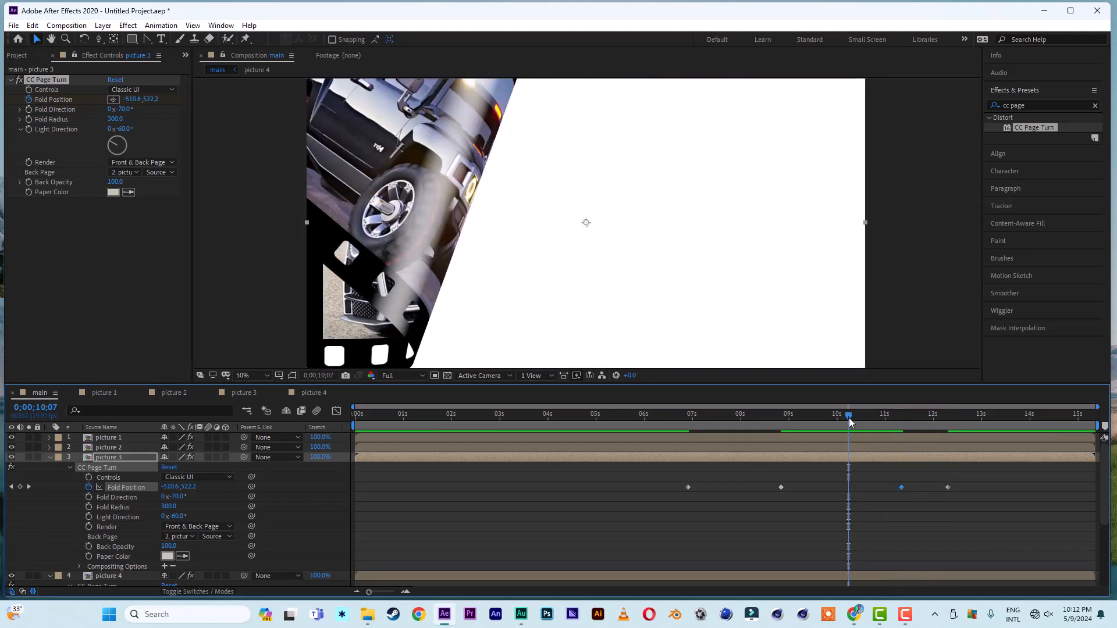
pyautogui.press('space')
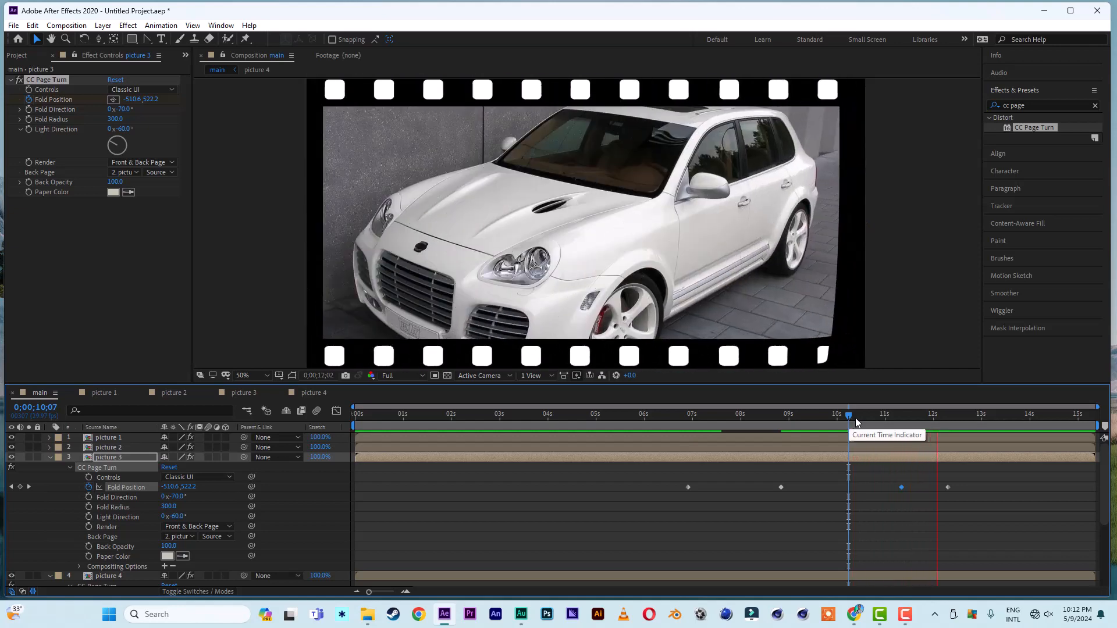
pyautogui.press('space')
# Reveal picture 2's CC Page Turn properties and add a Fold Position keyframe at 0;00;11;27
pyautogui.click(889, 451)
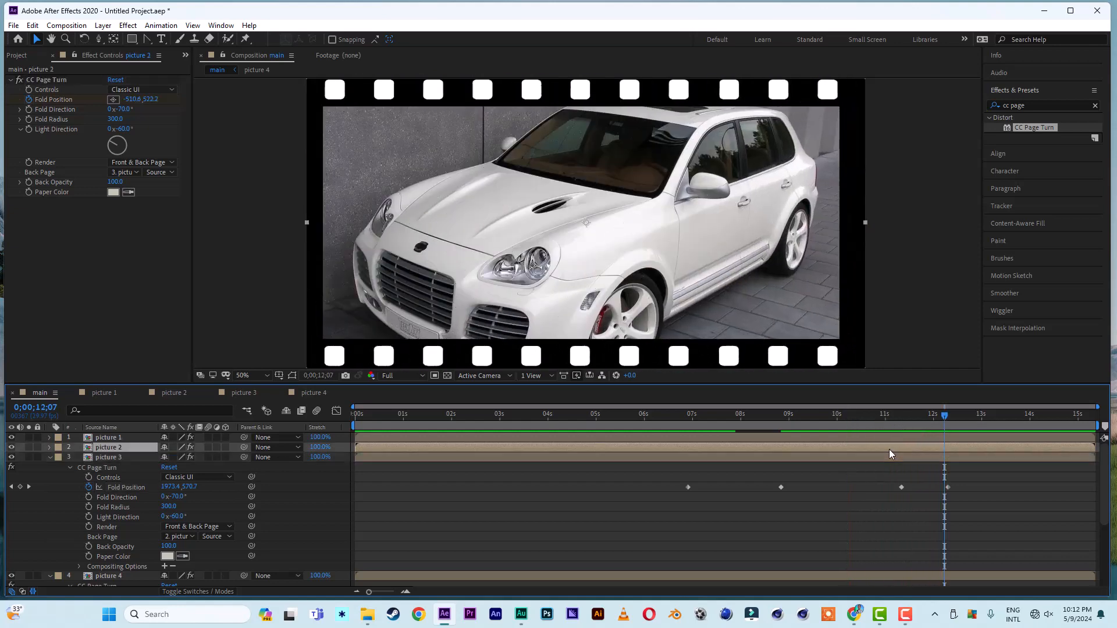
pyautogui.press('e')
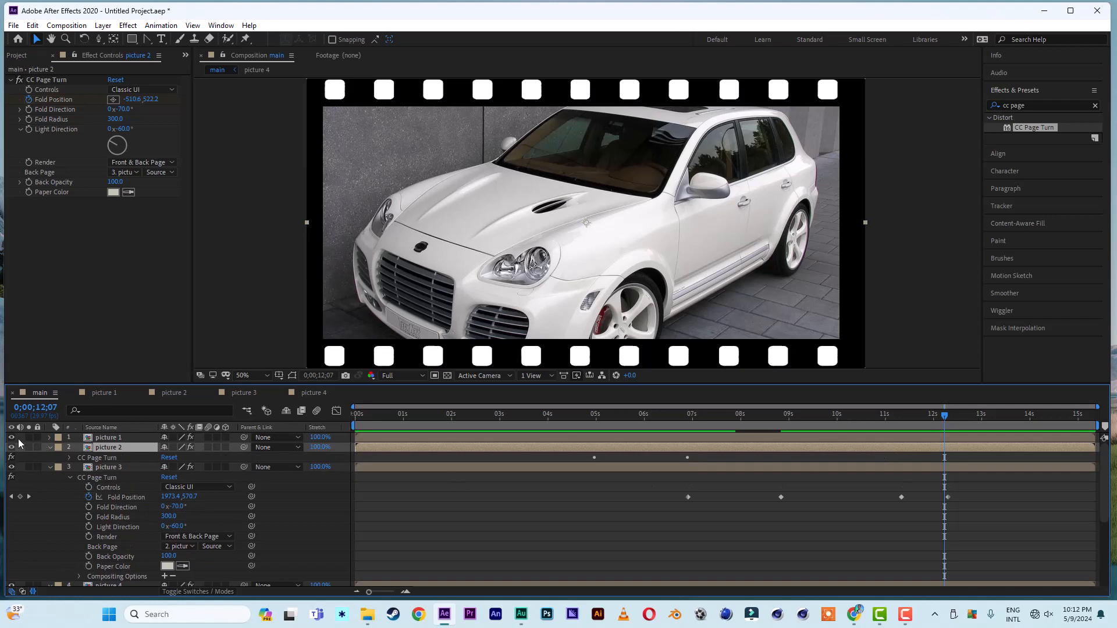
pyautogui.click(71, 459)
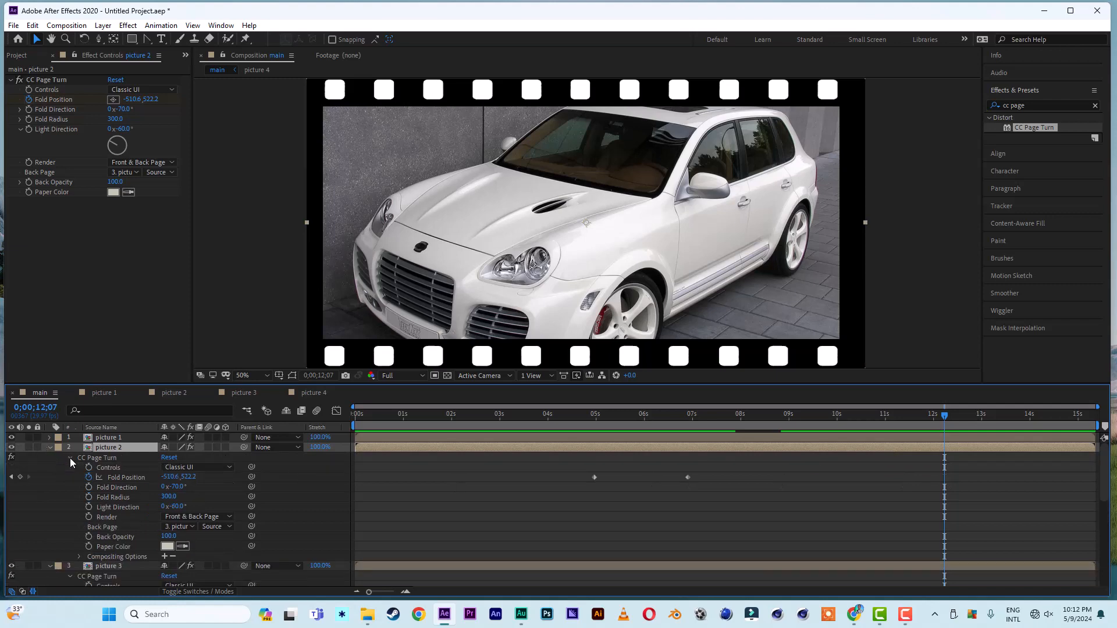
pyautogui.moveTo(825, 419); pyautogui.dragTo(929, 426)
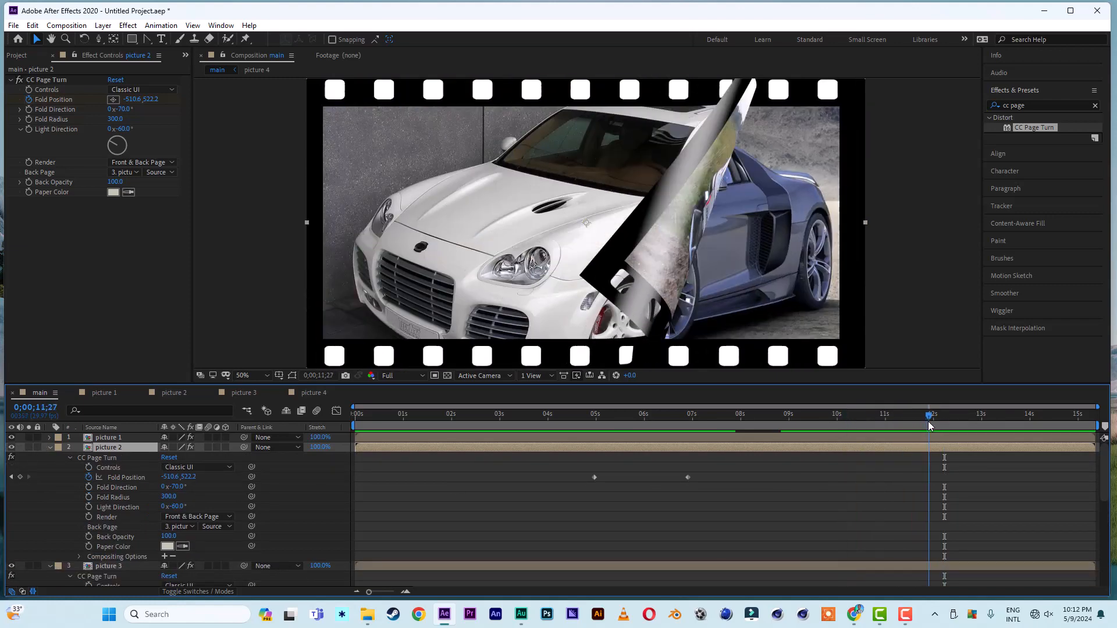
pyautogui.click(20, 477)
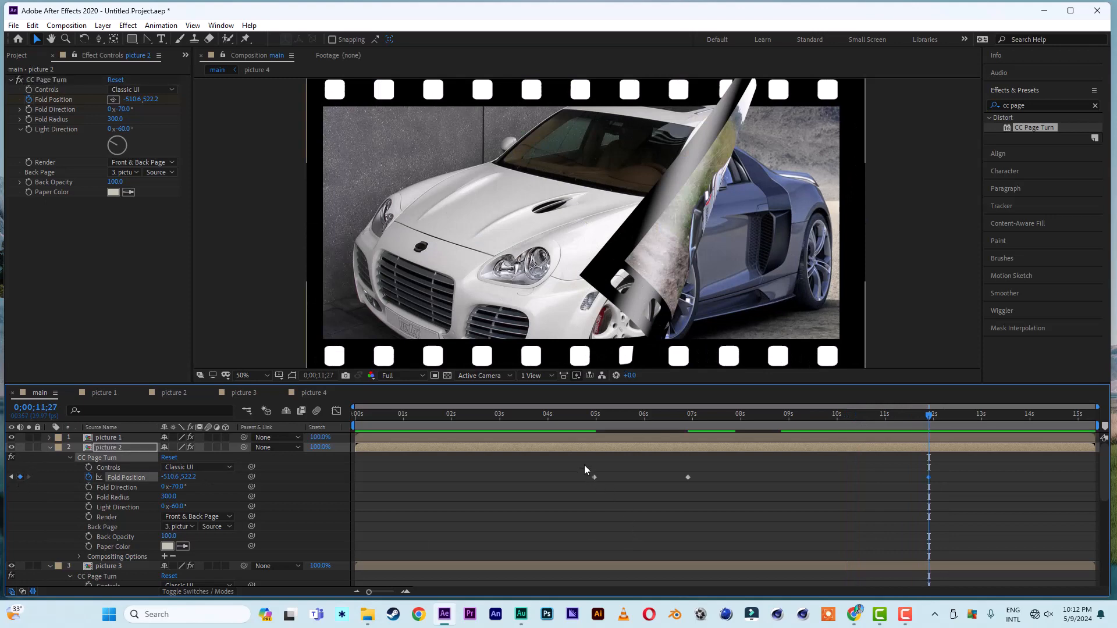
# Copy picture 2's first Fold Position keyframe, paste it at 0;00;12;21, and preview from 0;00;11;07
pyautogui.moveTo(584, 465); pyautogui.dragTo(612, 499)
pyautogui.click(33, 25)
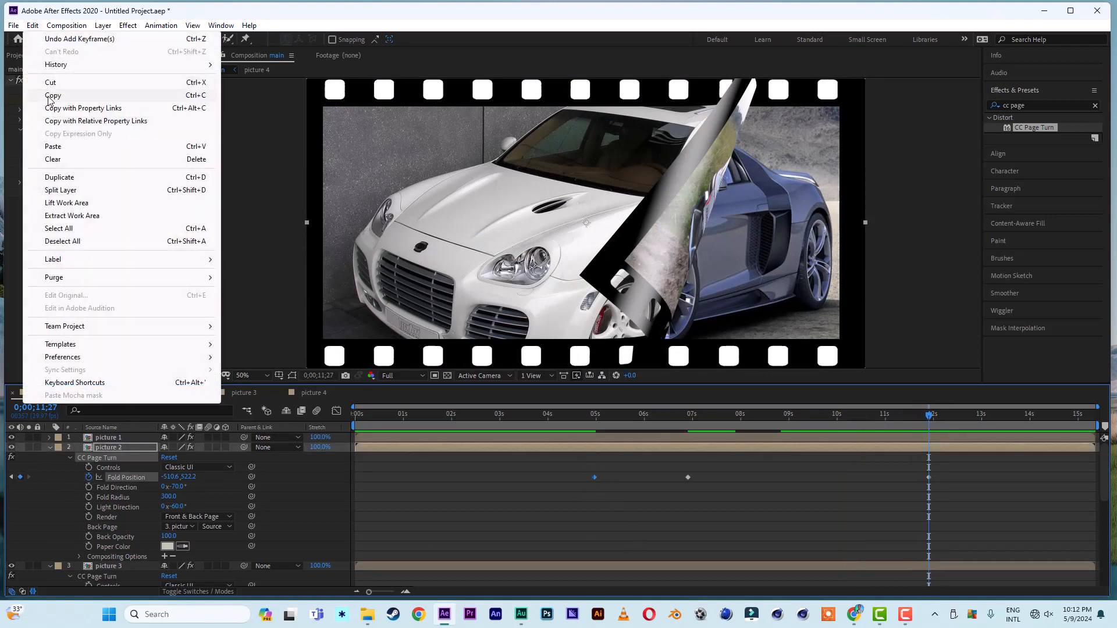
pyautogui.click(55, 93)
pyautogui.moveTo(953, 420); pyautogui.dragTo(968, 420)
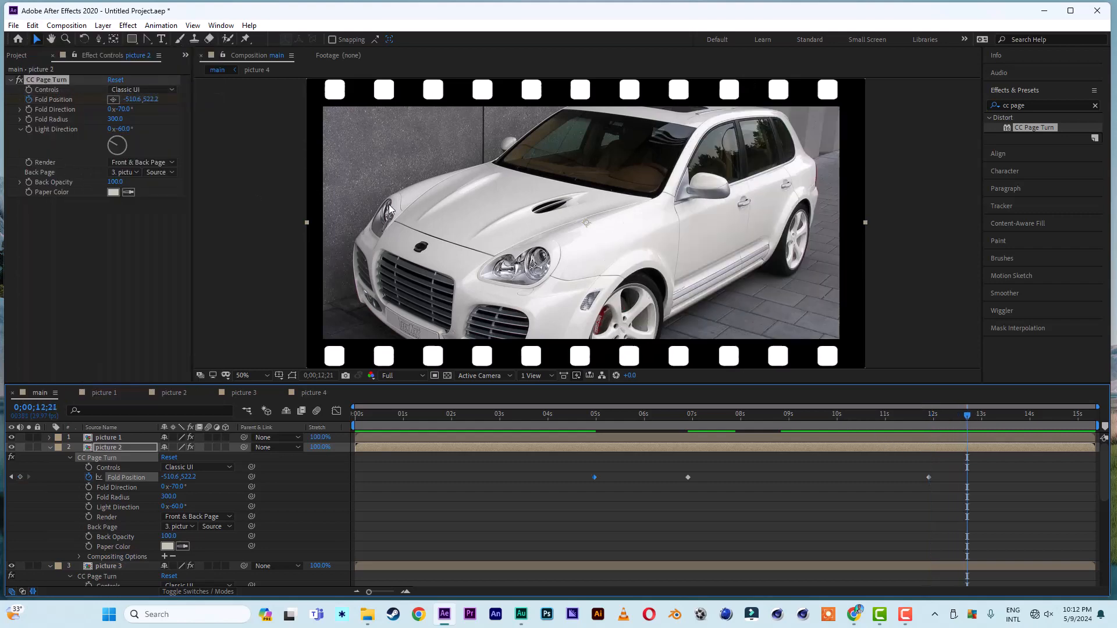
pyautogui.click(35, 26)
pyautogui.click(71, 146)
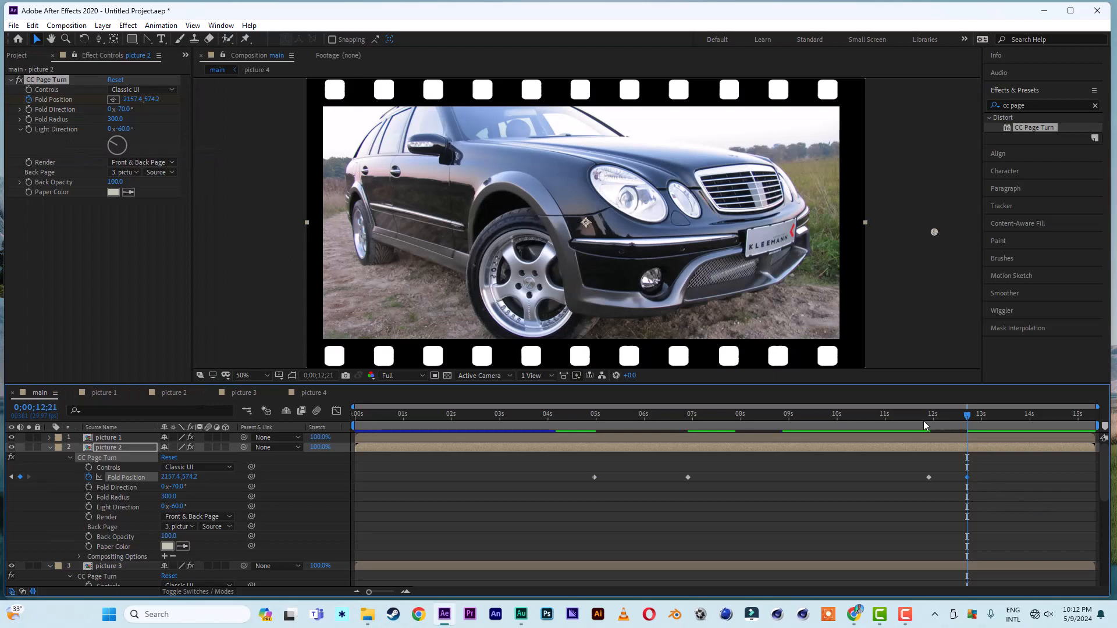
pyautogui.moveTo(902, 418)
pyautogui.mouseDown()
pyautogui.moveTo(952, 433)
pyautogui.moveTo(897, 431)
pyautogui.mouseUp()
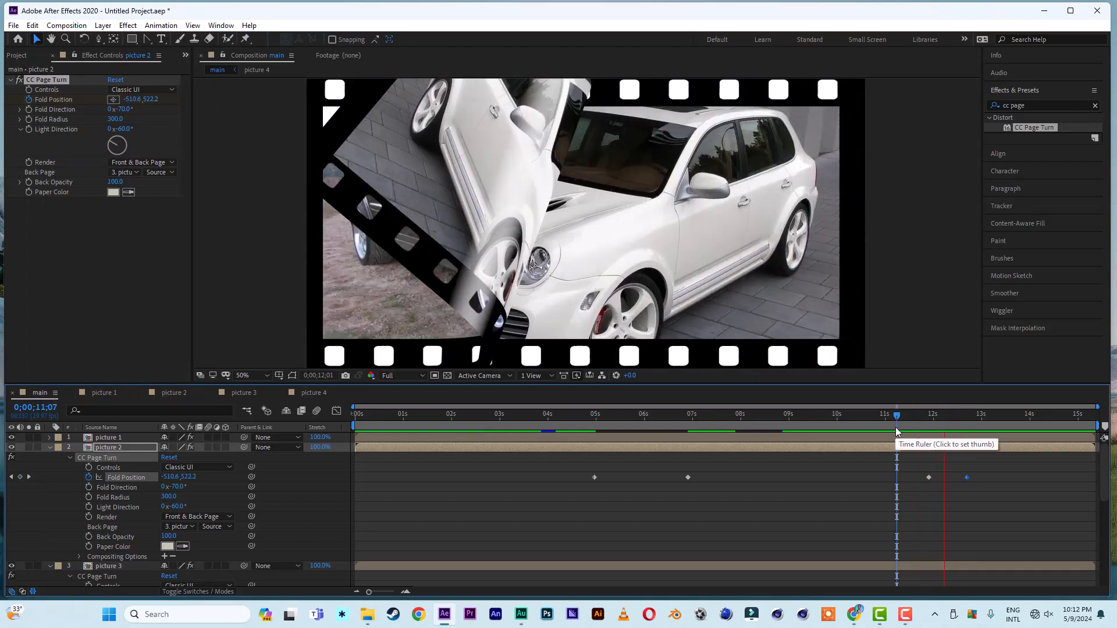
pyautogui.press('space')
# Reveal picture 1's CC Page Turn properties and add a Fold Position keyframe at 0;00;12;24
pyautogui.click(940, 439)
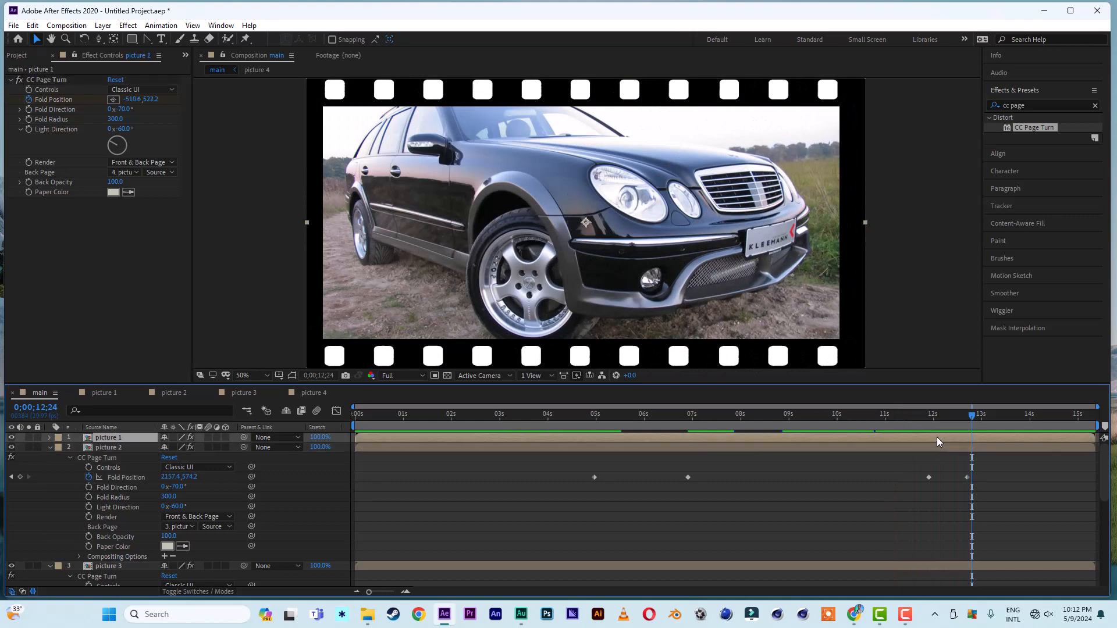
pyautogui.press('e')
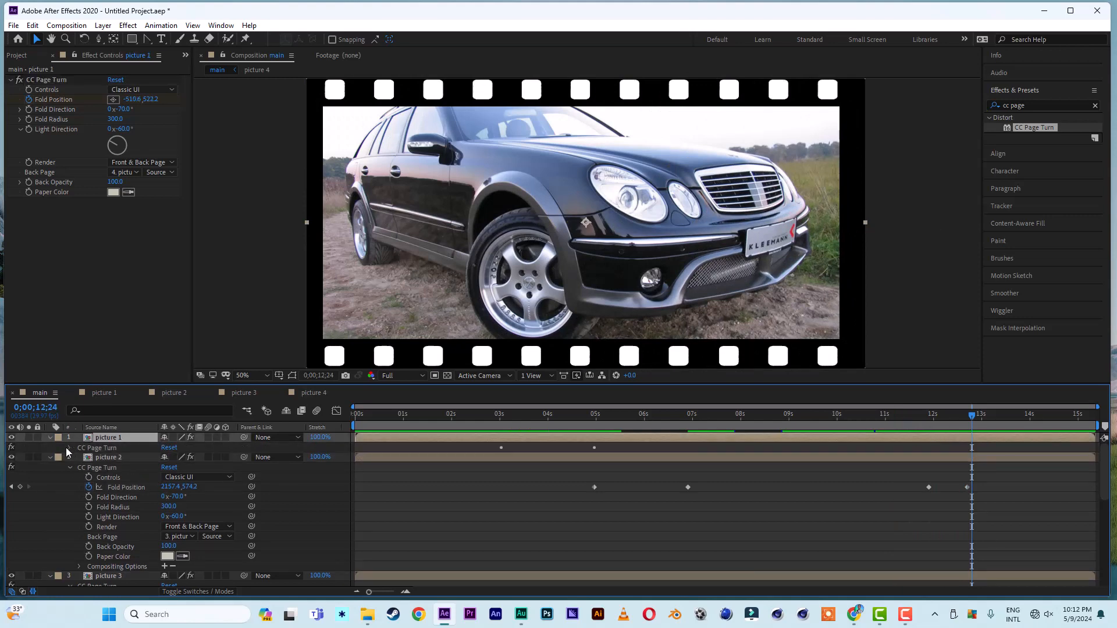
pyautogui.click(68, 449)
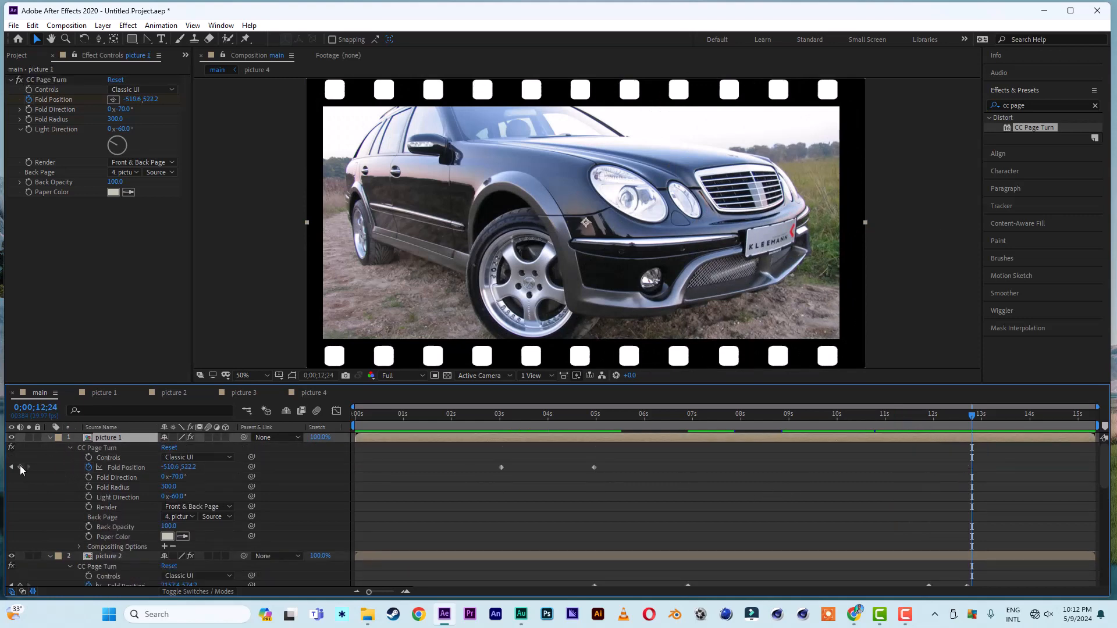
pyautogui.click(20, 467)
# Copy picture 1's first Fold Position keyframe, paste it at 0;00;13;18, and preview from 0;00;11;21
pyautogui.moveTo(527, 461); pyautogui.dragTo(479, 484)
pyautogui.click(34, 26)
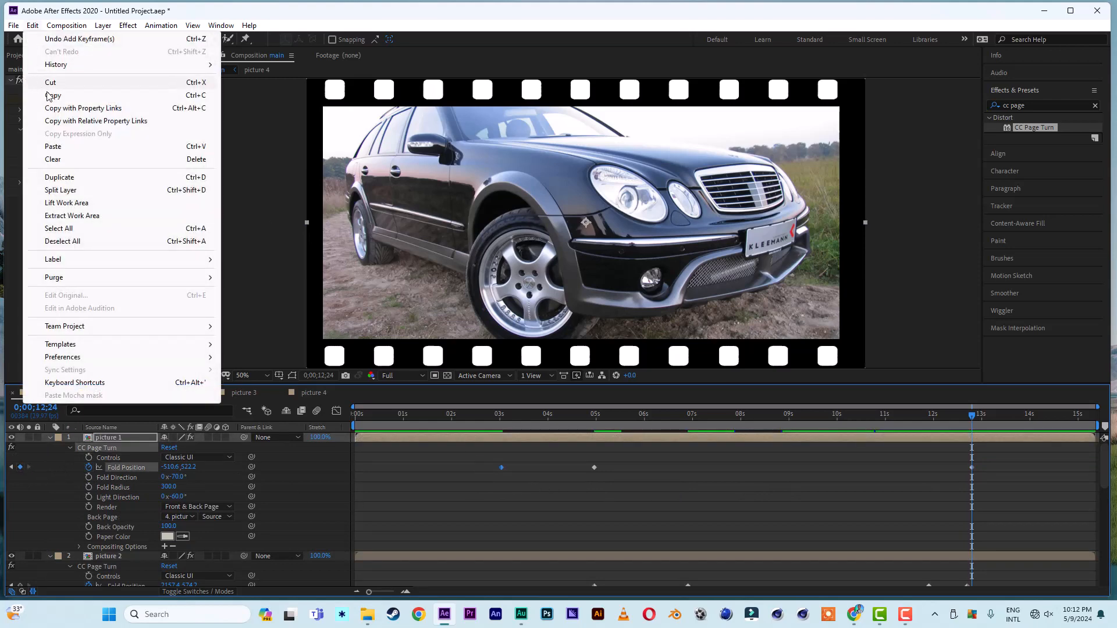
pyautogui.click(45, 95)
pyautogui.moveTo(976, 418); pyautogui.dragTo(1012, 417)
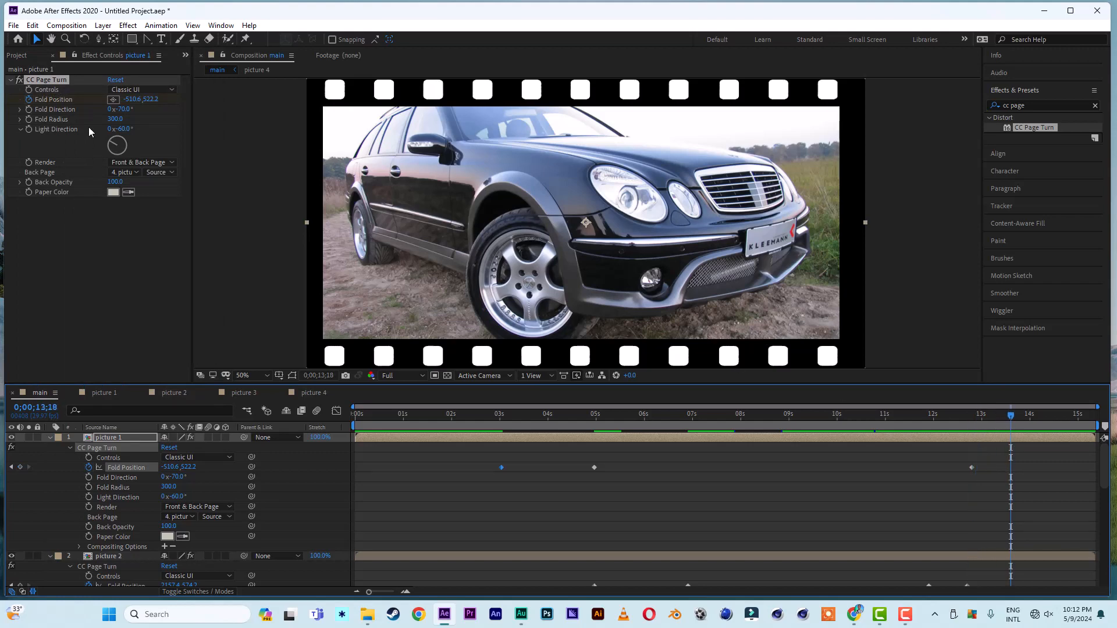
pyautogui.click(32, 25)
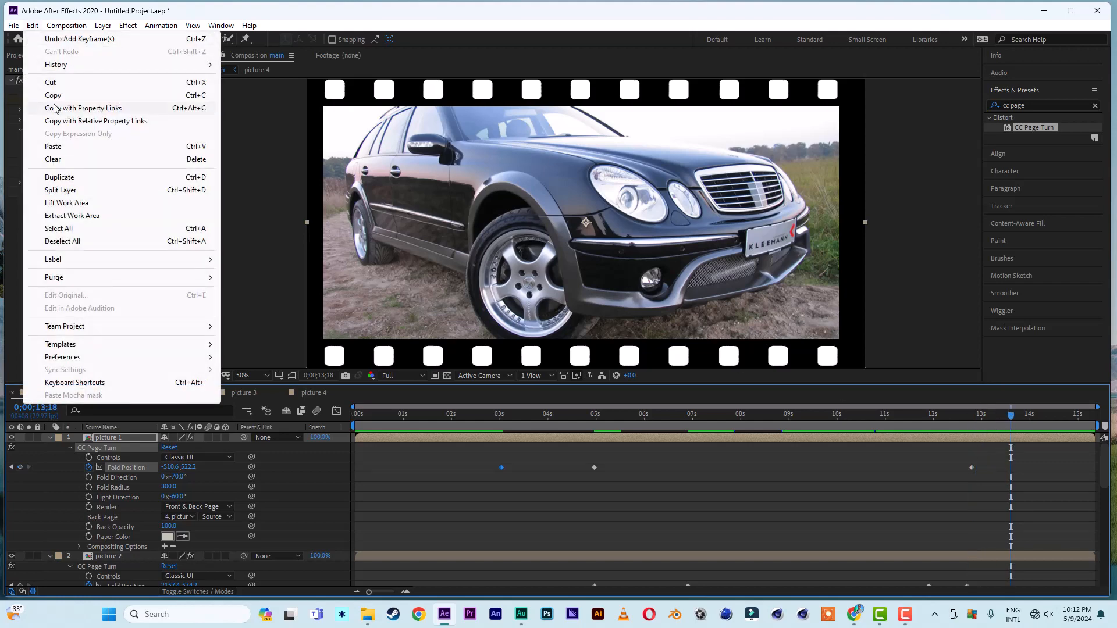
pyautogui.click(53, 146)
pyautogui.click(919, 420)
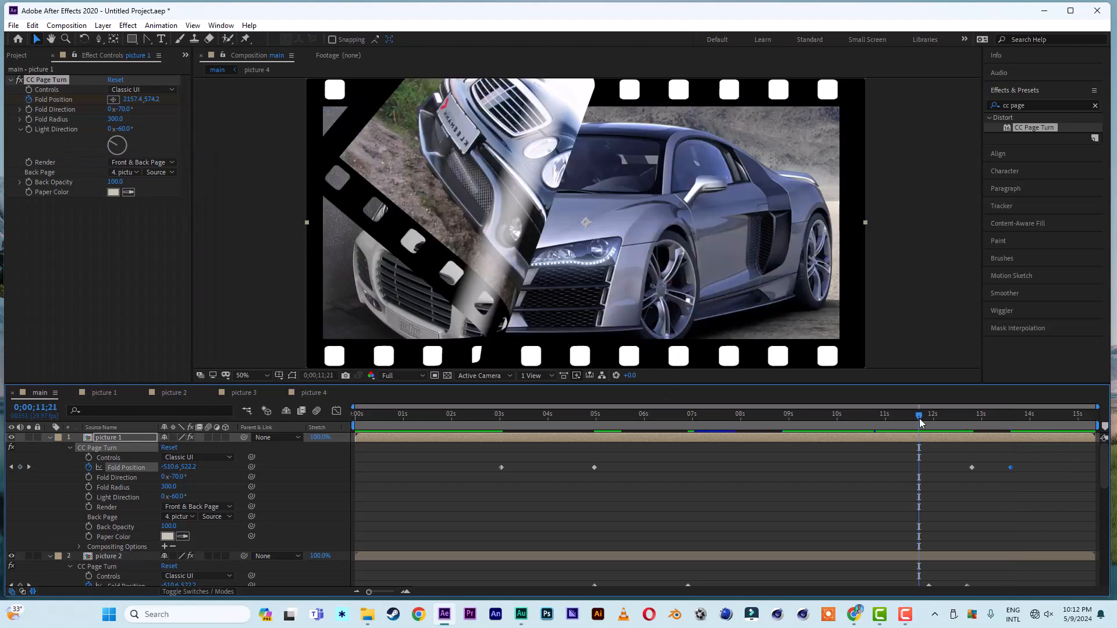
pyautogui.press('space')
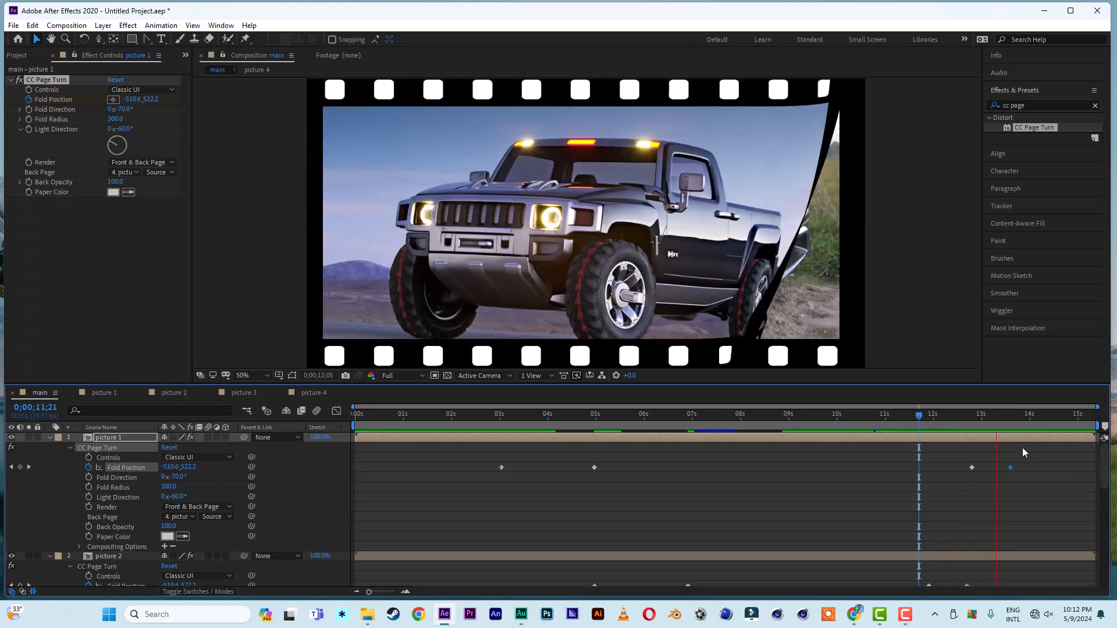
pyautogui.press('space')
# Shift picture 1's last two Fold Position keyframes about ten frames earlier and preview the page turns from 0;00;10;28
pyautogui.moveTo(1028, 455); pyautogui.dragTo(958, 474)
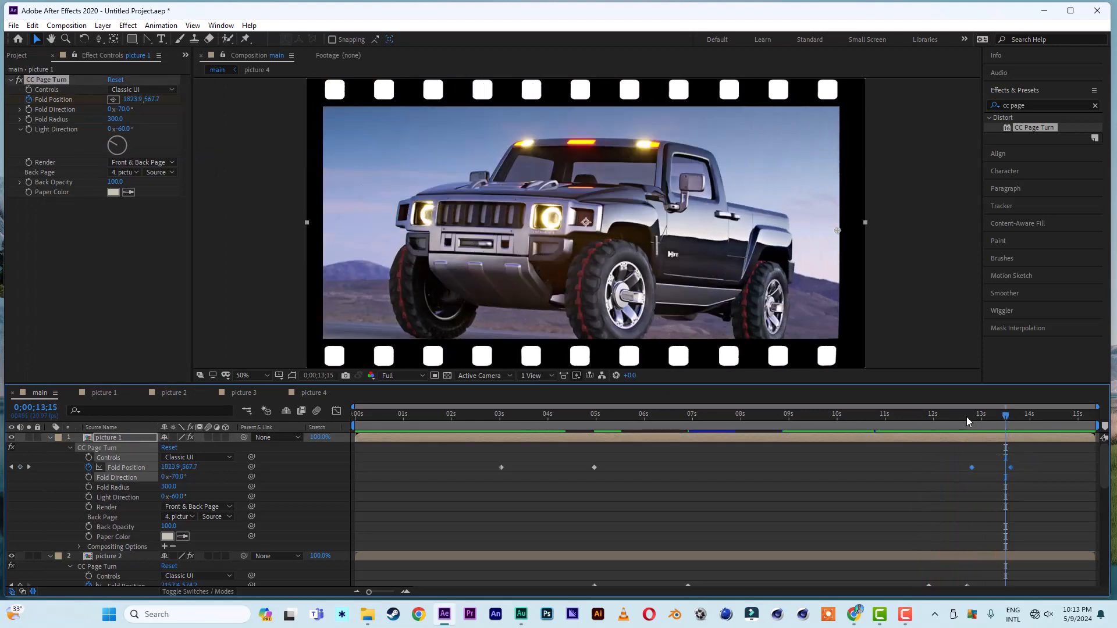
pyautogui.click(934, 420)
pyautogui.moveTo(935, 422); pyautogui.dragTo(993, 423)
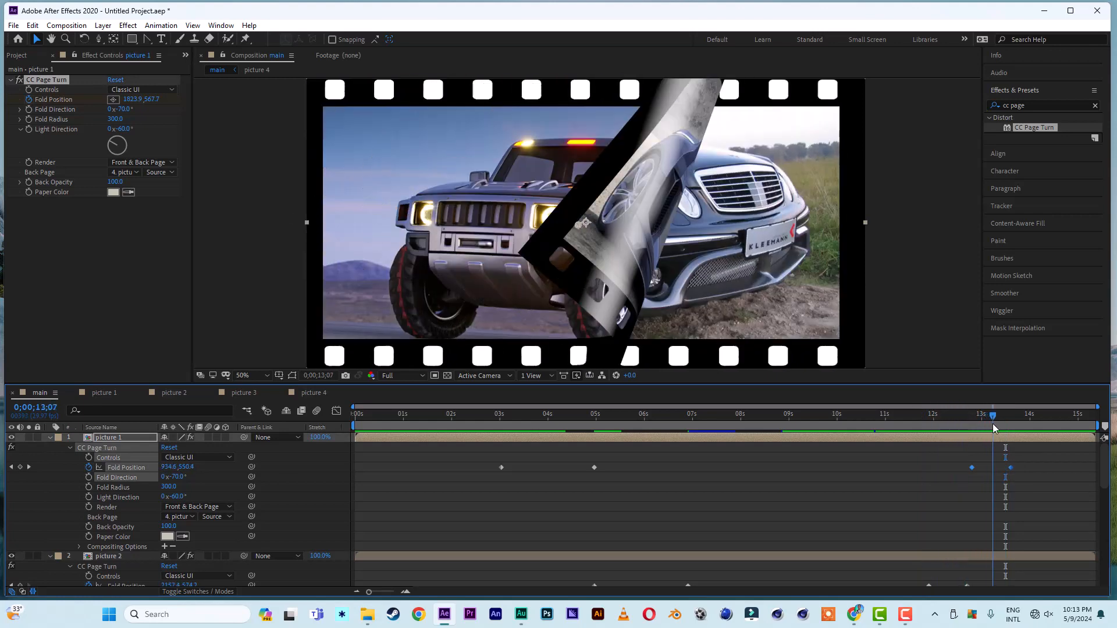
pyautogui.moveTo(971, 468); pyautogui.dragTo(956, 468)
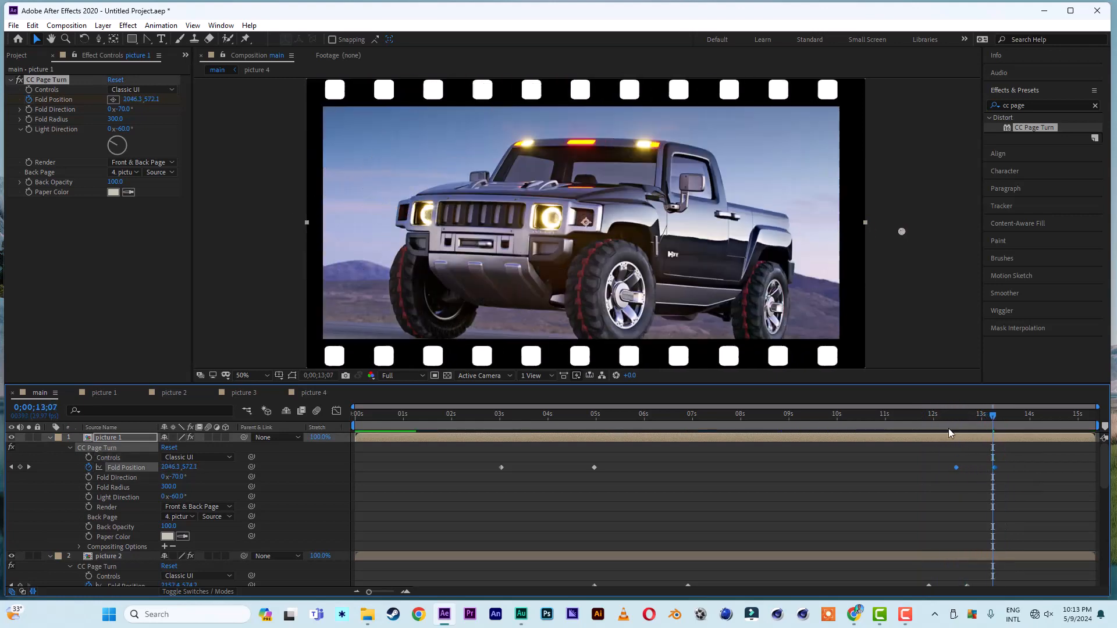
pyautogui.moveTo(949, 428); pyautogui.dragTo(883, 425)
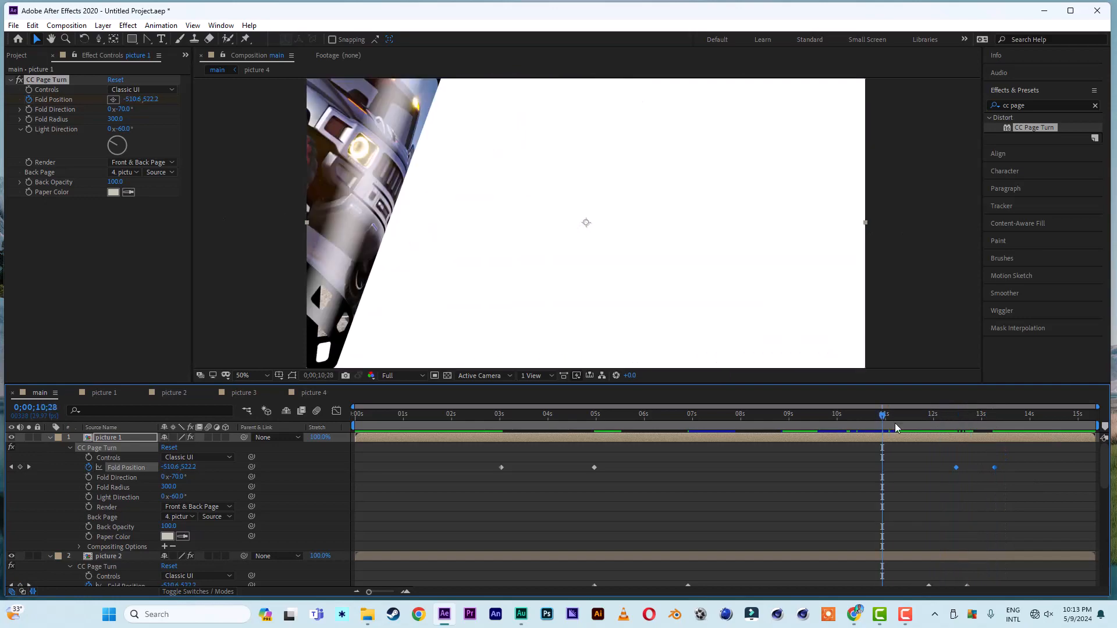
pyautogui.press('space')
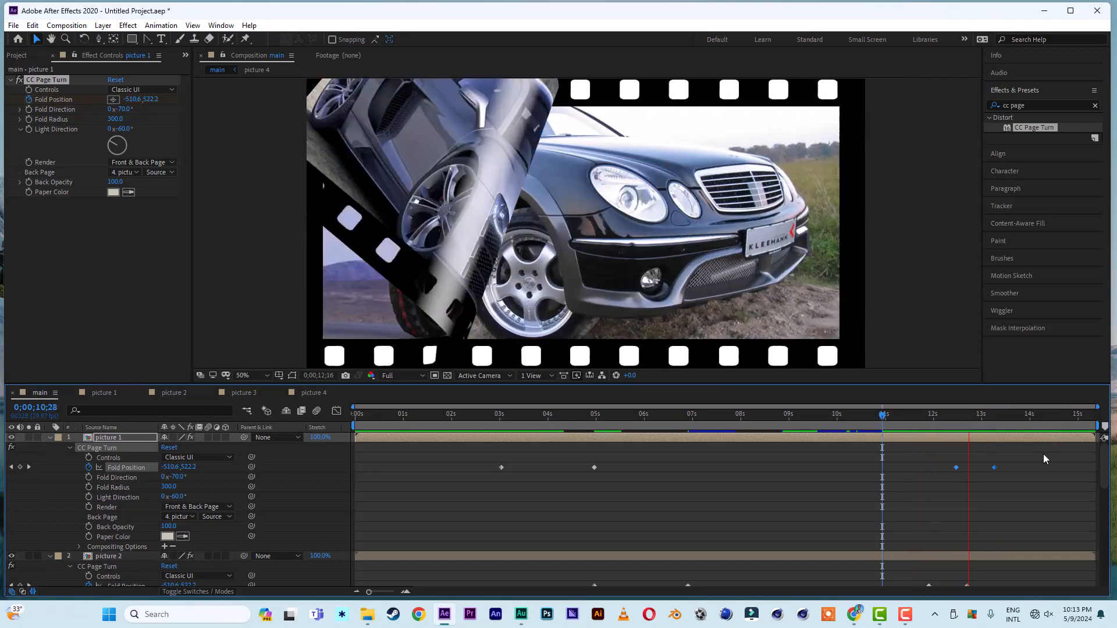
pyautogui.press('space')
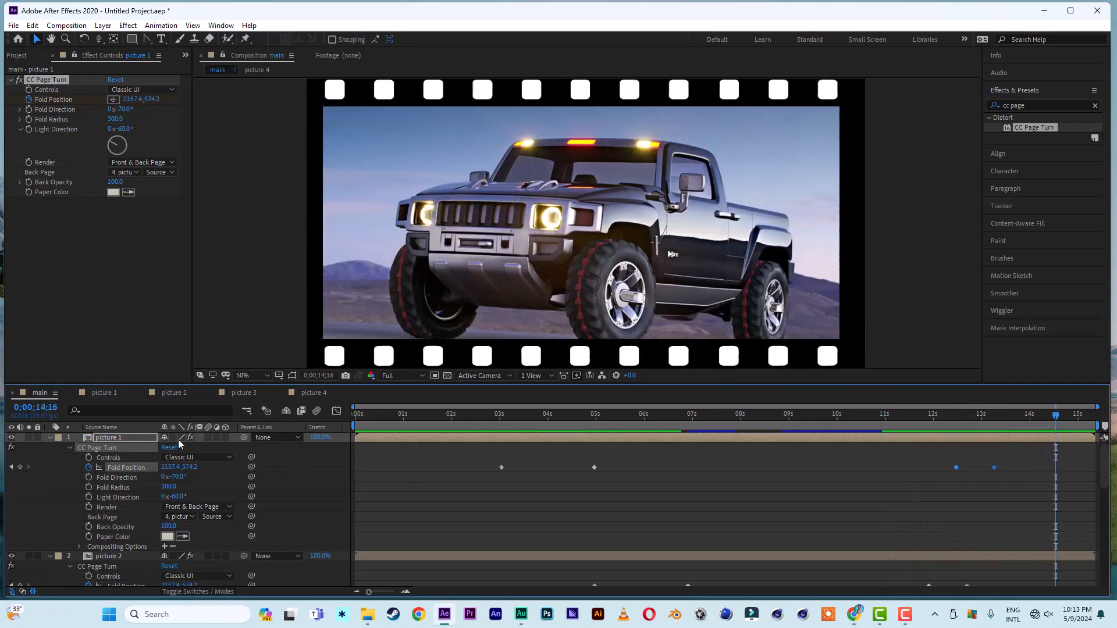
# Collapse the properties of all four picture layers and preview the whole page-turn sequence in the main composition
pyautogui.click(51, 437)
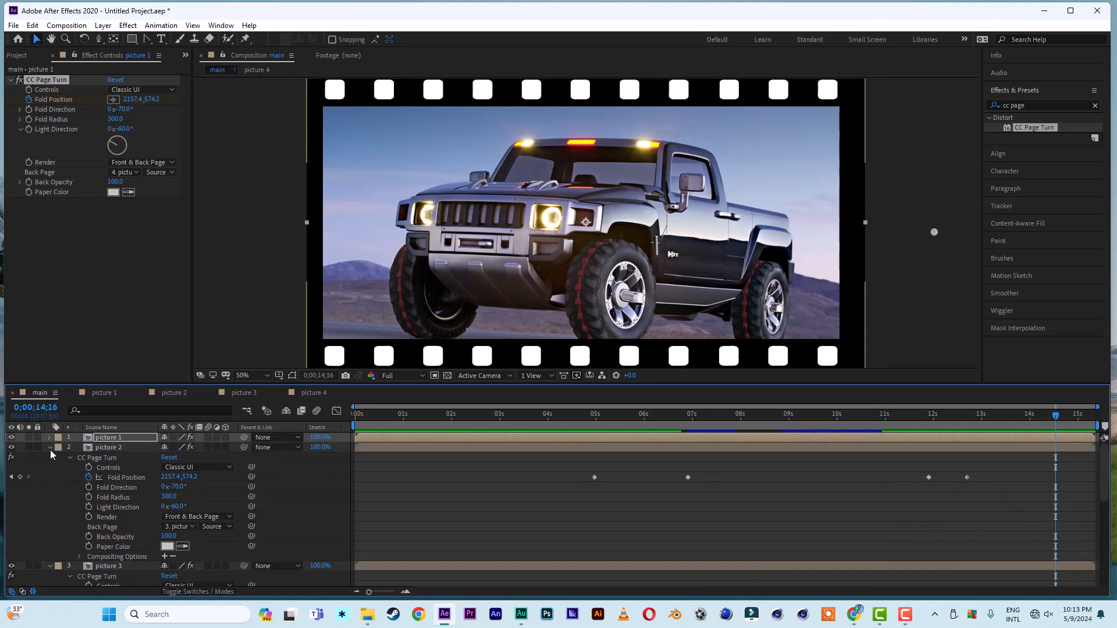
pyautogui.click(50, 447)
pyautogui.click(51, 458)
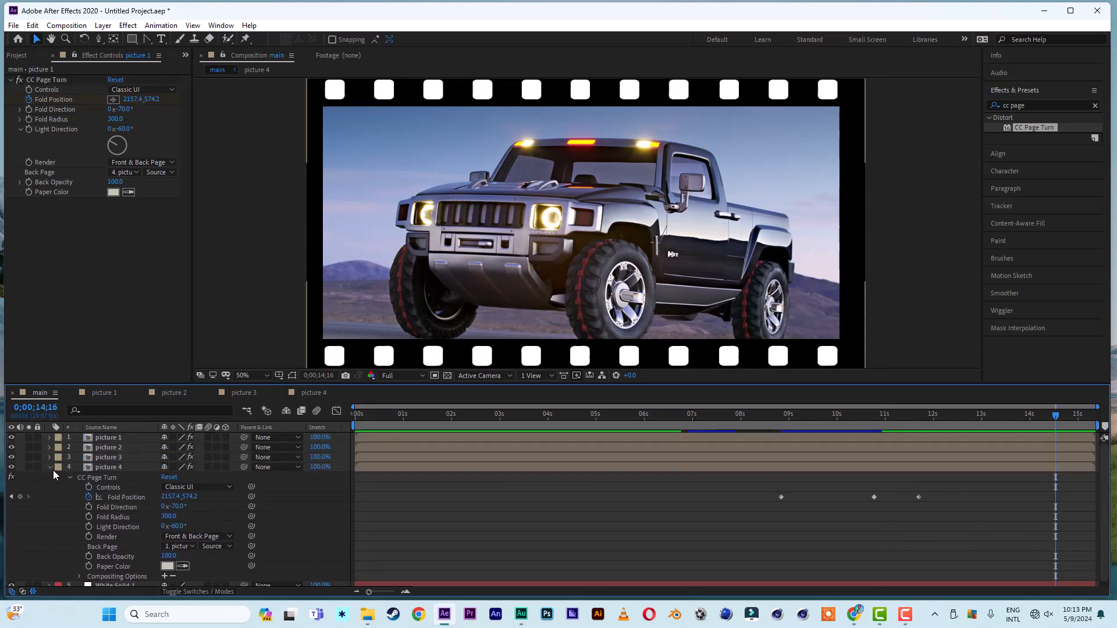
pyautogui.click(50, 467)
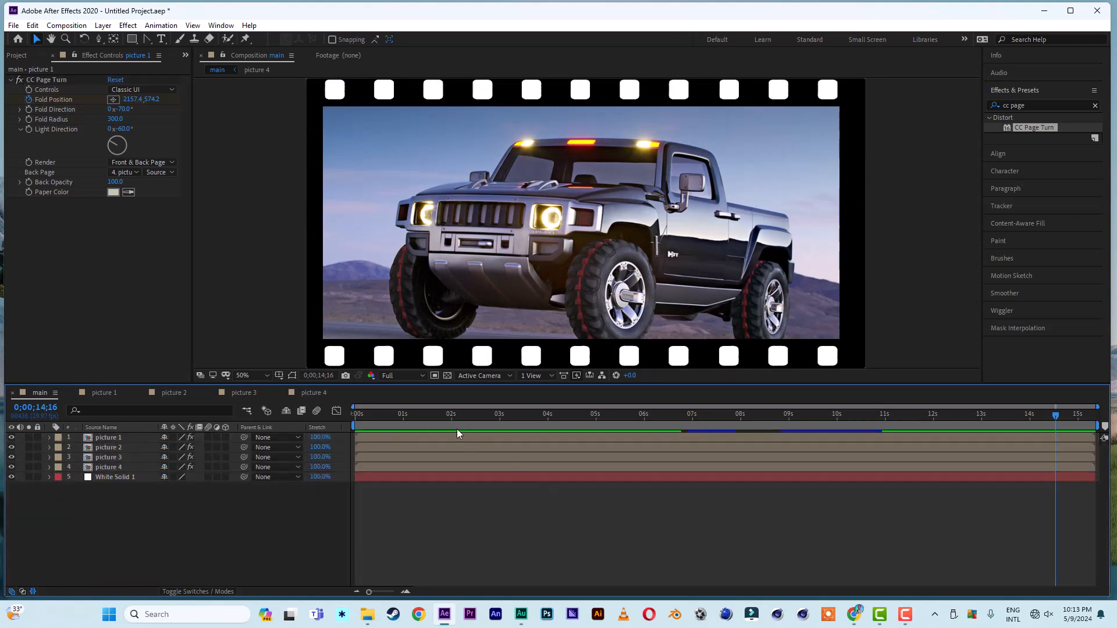
pyautogui.click(498, 416)
pyautogui.press('space')
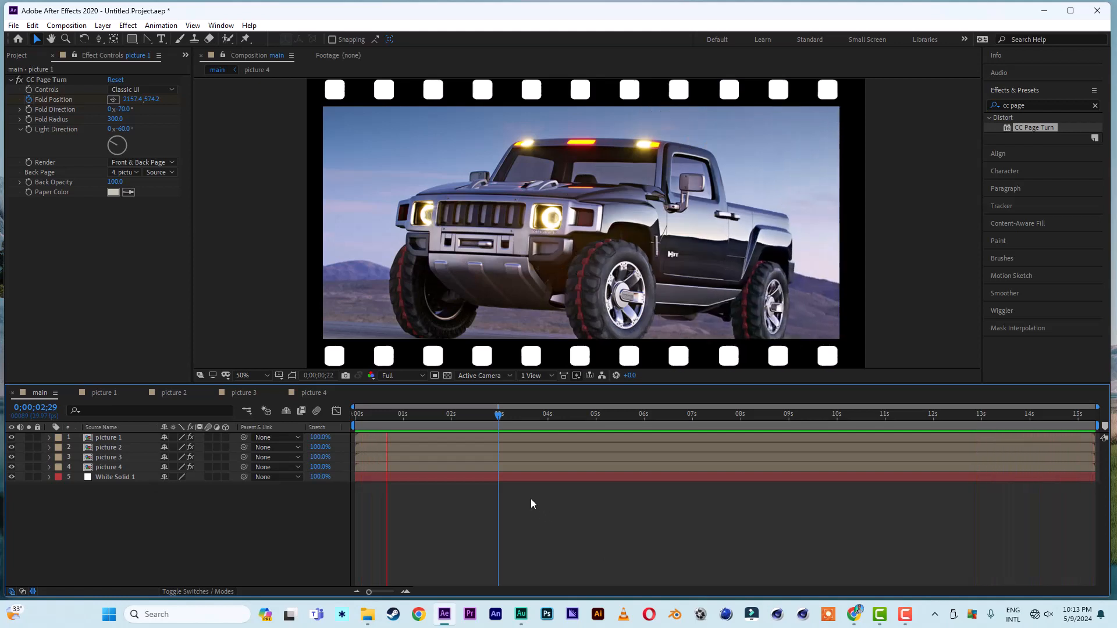
pyautogui.click(456, 421)
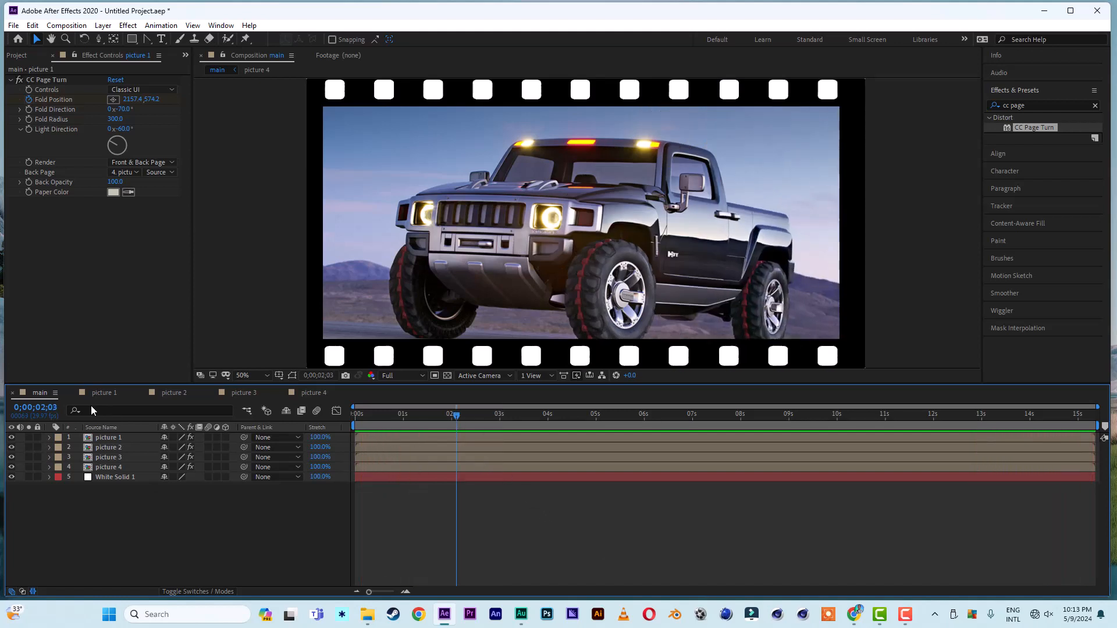
# Create a new 1920 x 1080 composition named render with a duration of 0;00;15;11
pyautogui.click(17, 56)
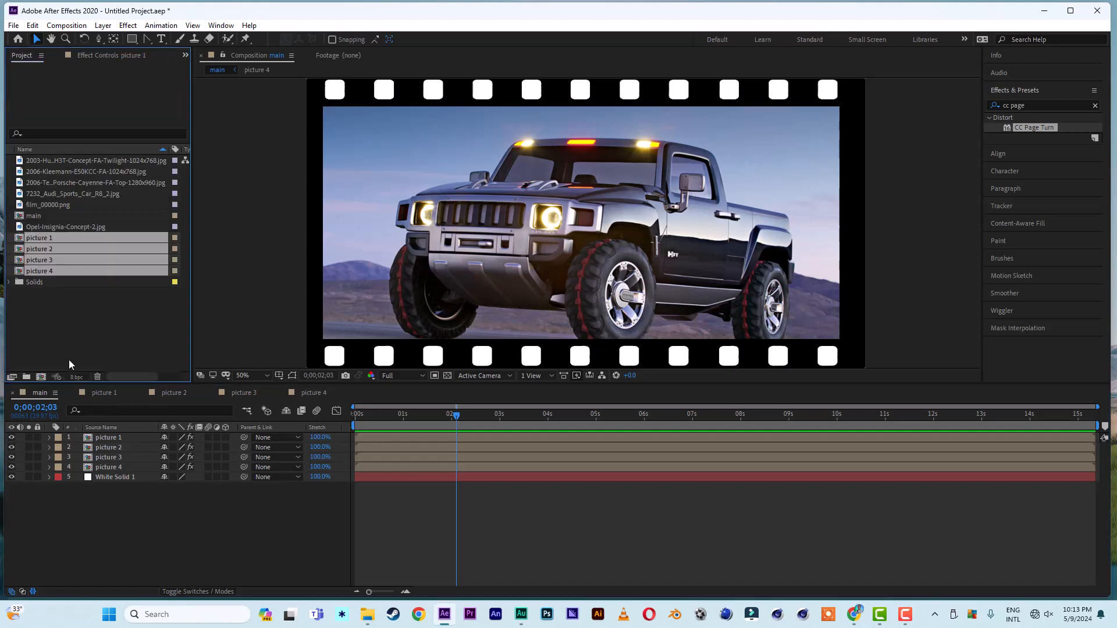
pyautogui.click(42, 378)
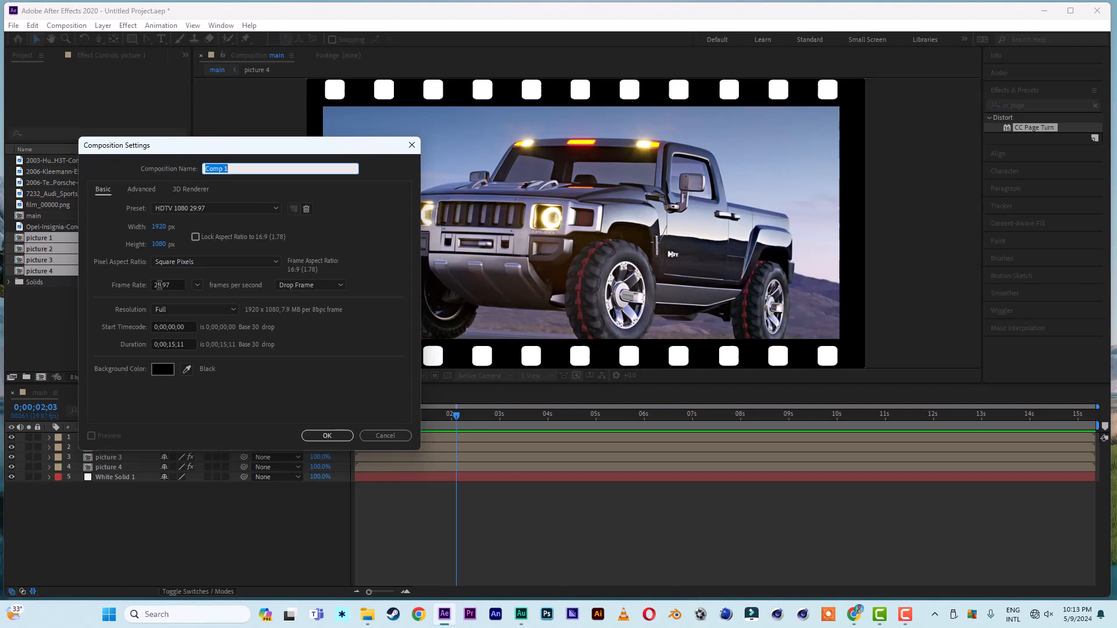
pyautogui.write('render')
pyautogui.click(328, 437)
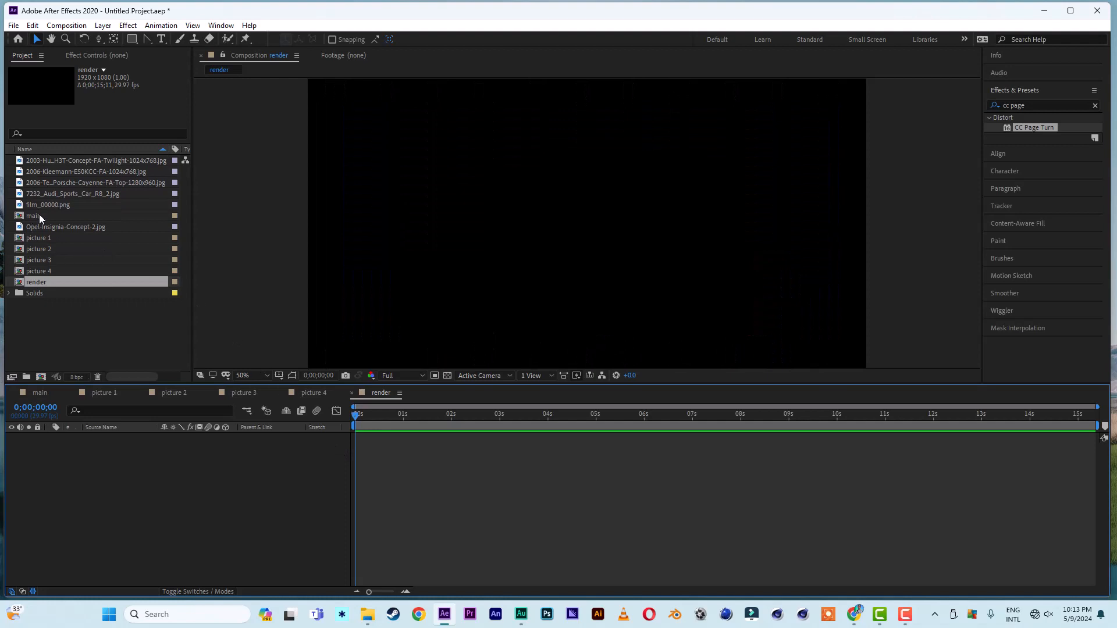
# Add the main composition as a layer in render, move to 0;00;03;00, and make the layer 3D
pyautogui.click(37, 220)
pyautogui.moveTo(36, 219); pyautogui.dragTo(110, 470)
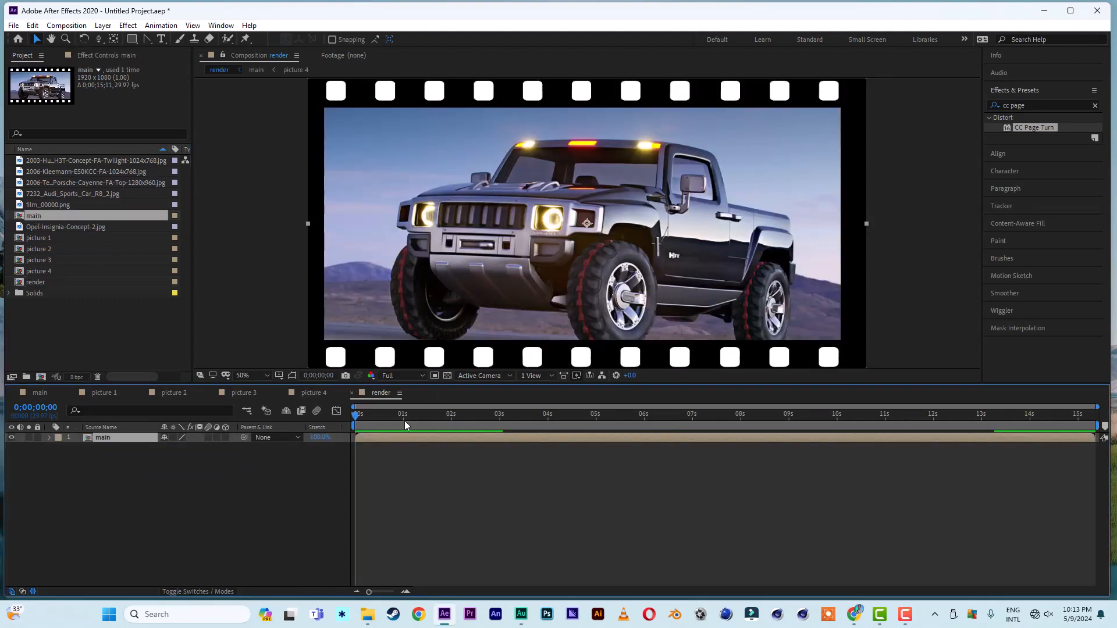
pyautogui.moveTo(357, 417); pyautogui.dragTo(499, 423)
pyautogui.click(225, 438)
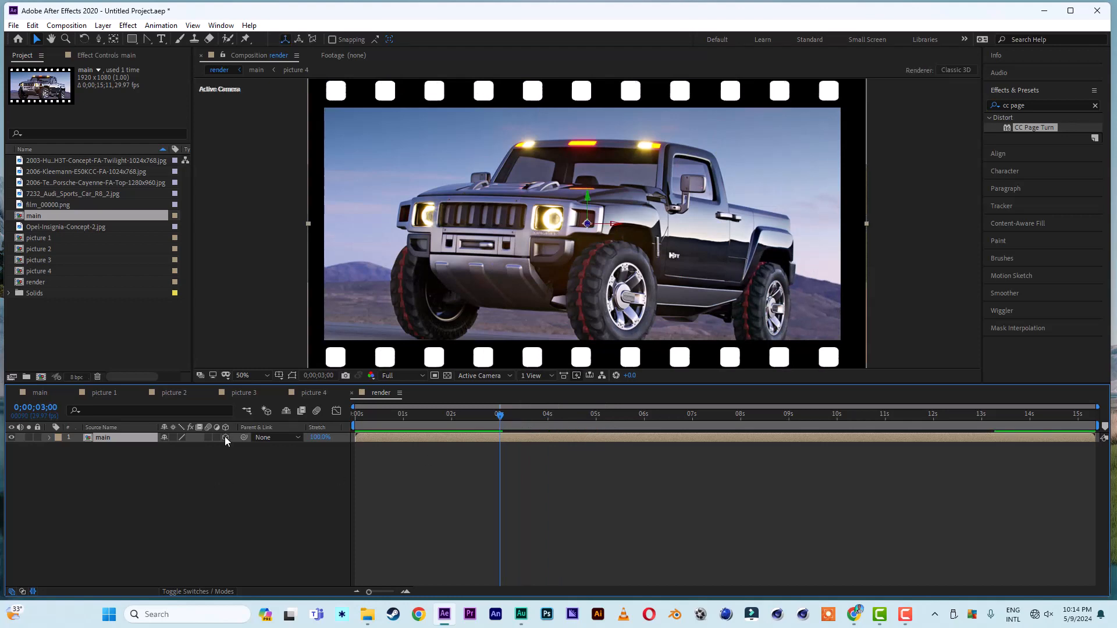
# Keyframe the main layer's Position at 0;00;03;00, then push the layer back to Z 3892 at 0;00;02;00
pyautogui.press('p')
pyautogui.click(79, 448)
pyautogui.moveTo(500, 418); pyautogui.dragTo(450, 422)
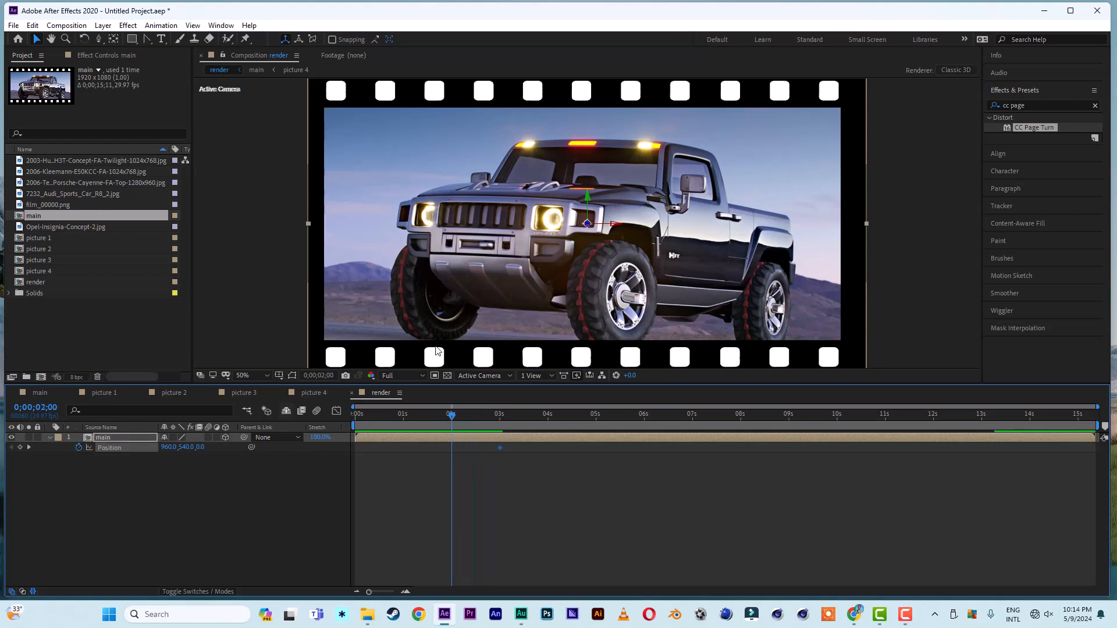
pyautogui.moveTo(589, 226); pyautogui.dragTo(588, 377)
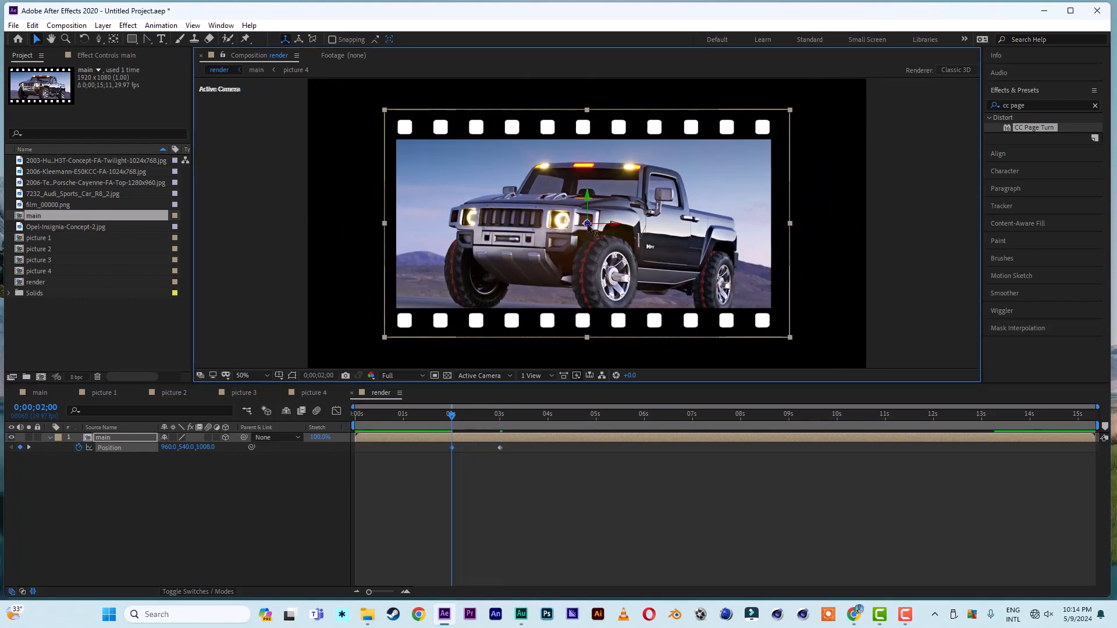
pyautogui.moveTo(587, 226); pyautogui.dragTo(564, 582)
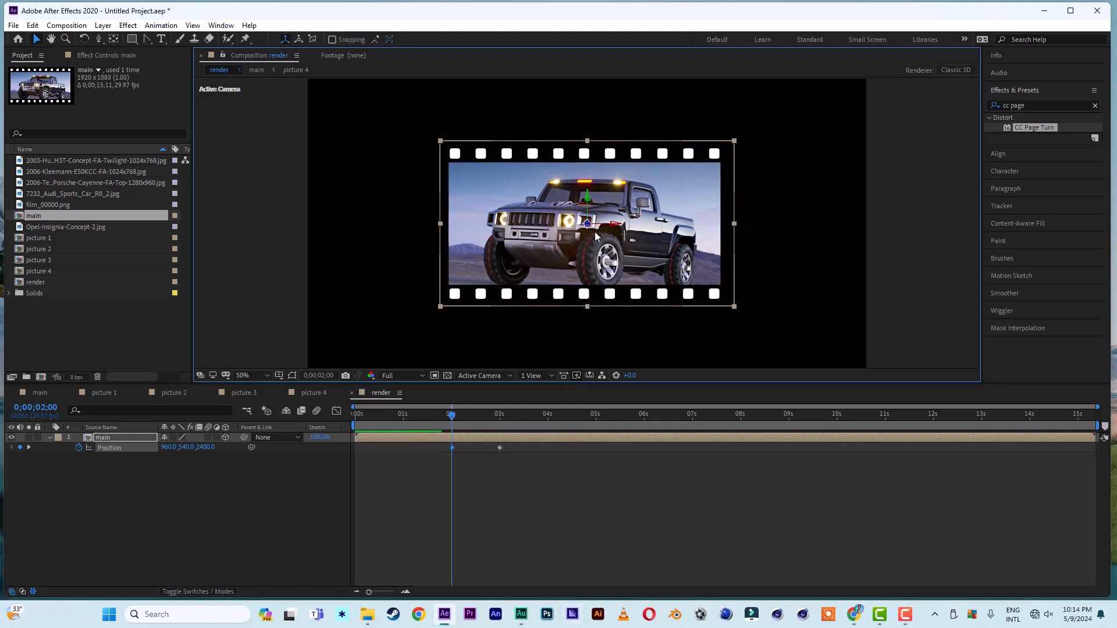
pyautogui.moveTo(588, 227); pyautogui.dragTo(569, 625)
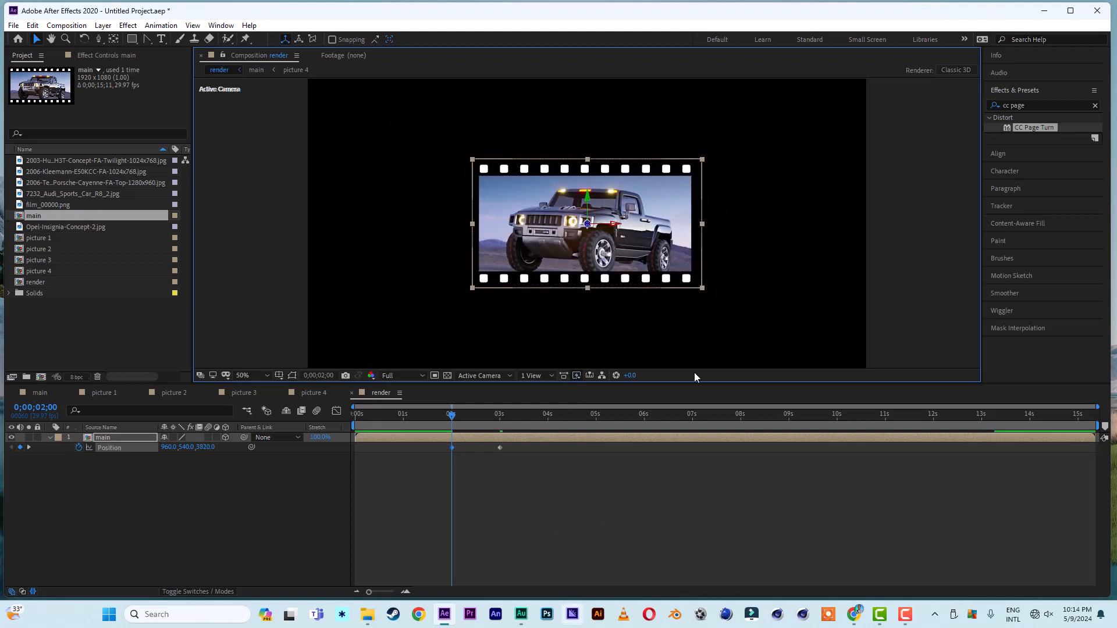
pyautogui.moveTo(587, 225); pyautogui.dragTo(587, 246)
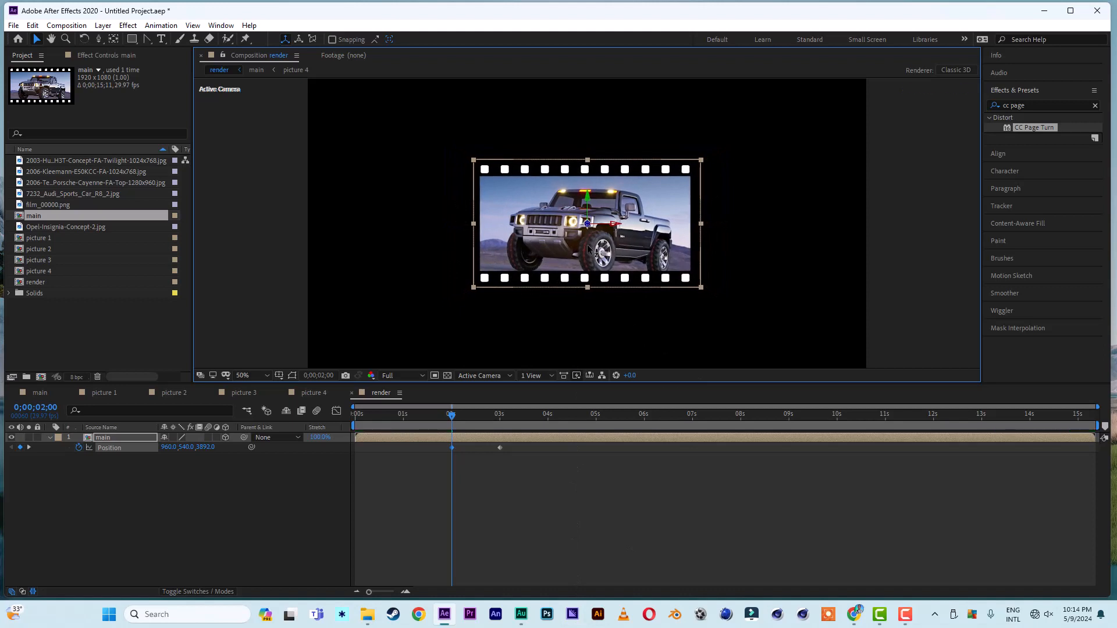
# Preview the main layer's move toward the viewer from the start of the render composition
pyautogui.moveTo(396, 414); pyautogui.dragTo(333, 432)
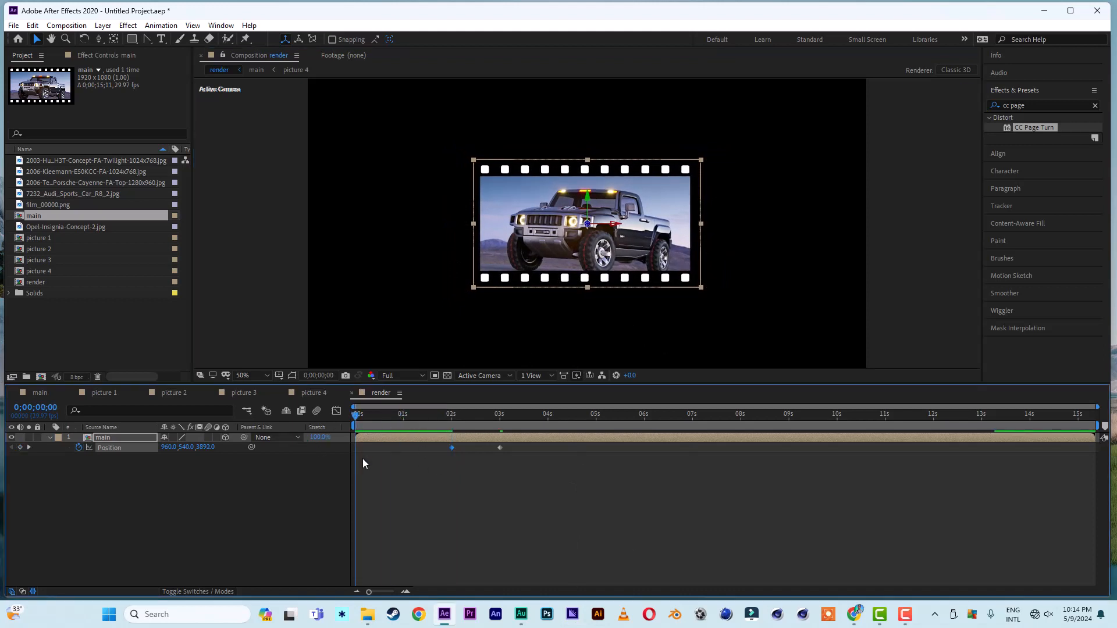
pyautogui.press('space')
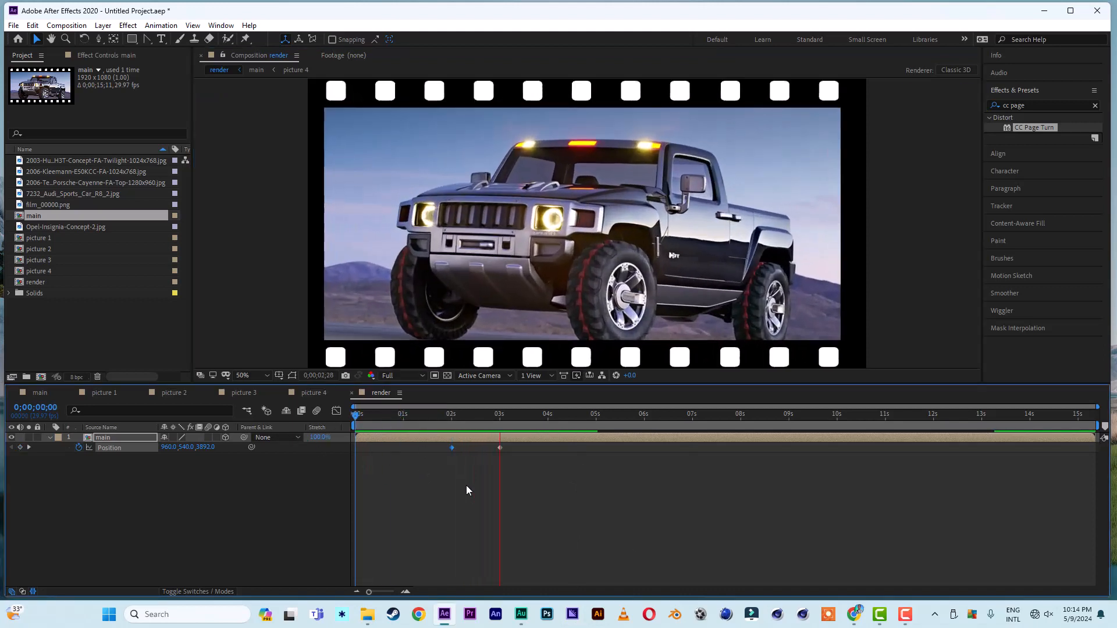
pyautogui.press('space')
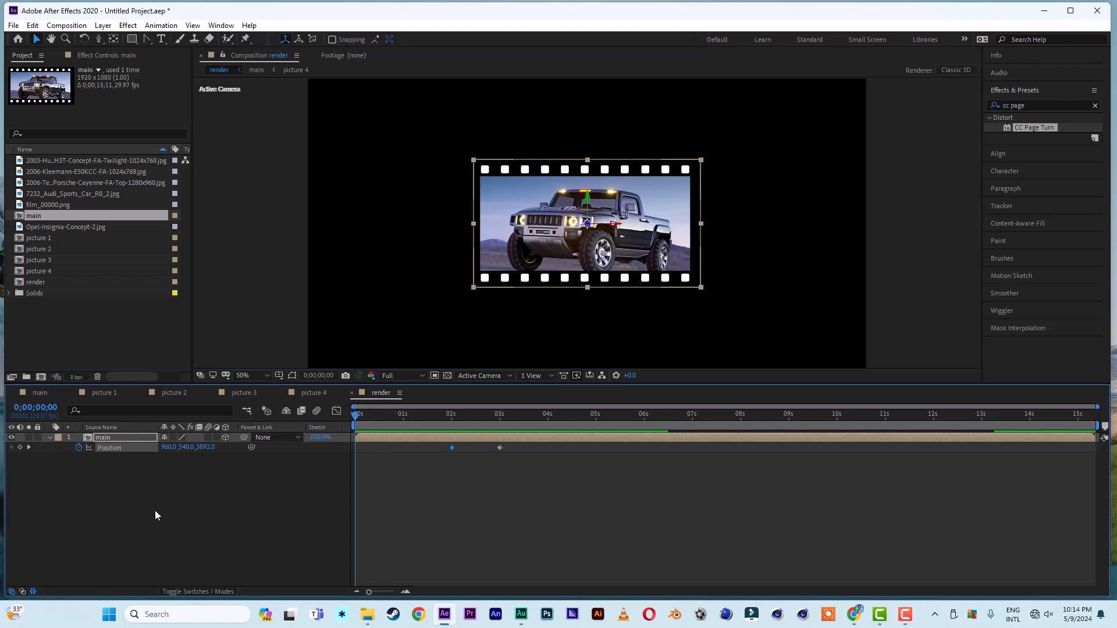
# Add a white 1920 x 1080 solid below the main layer as the background and preview the result
pyautogui.rightClick(174, 527)
pyautogui.moveTo(232, 396)
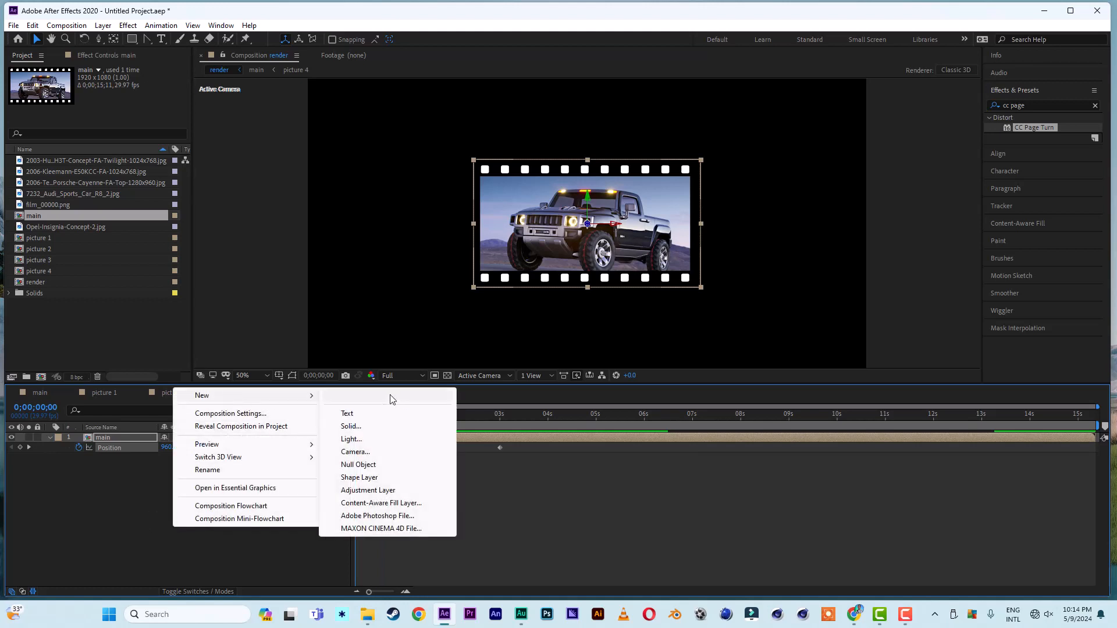
pyautogui.click(351, 427)
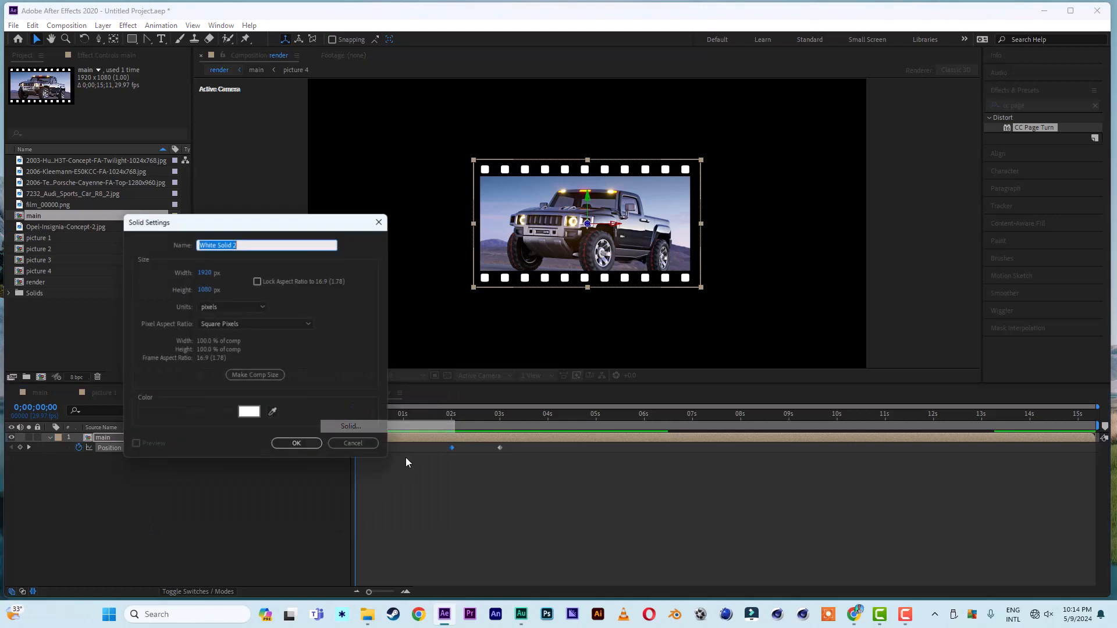
pyautogui.click(299, 447)
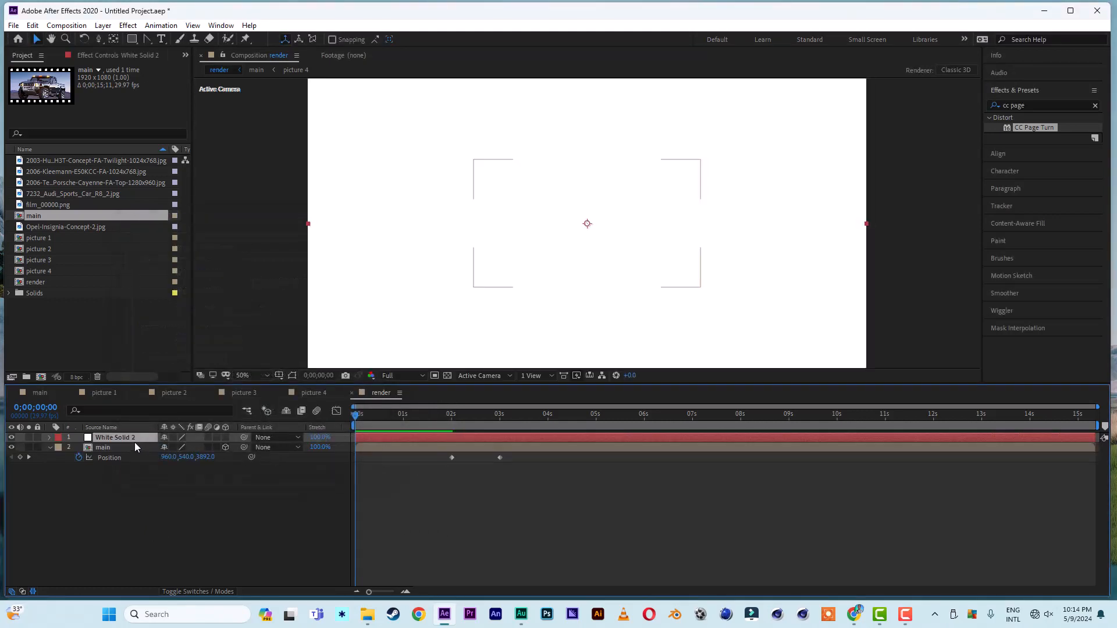
pyautogui.moveTo(135, 442); pyautogui.dragTo(152, 532)
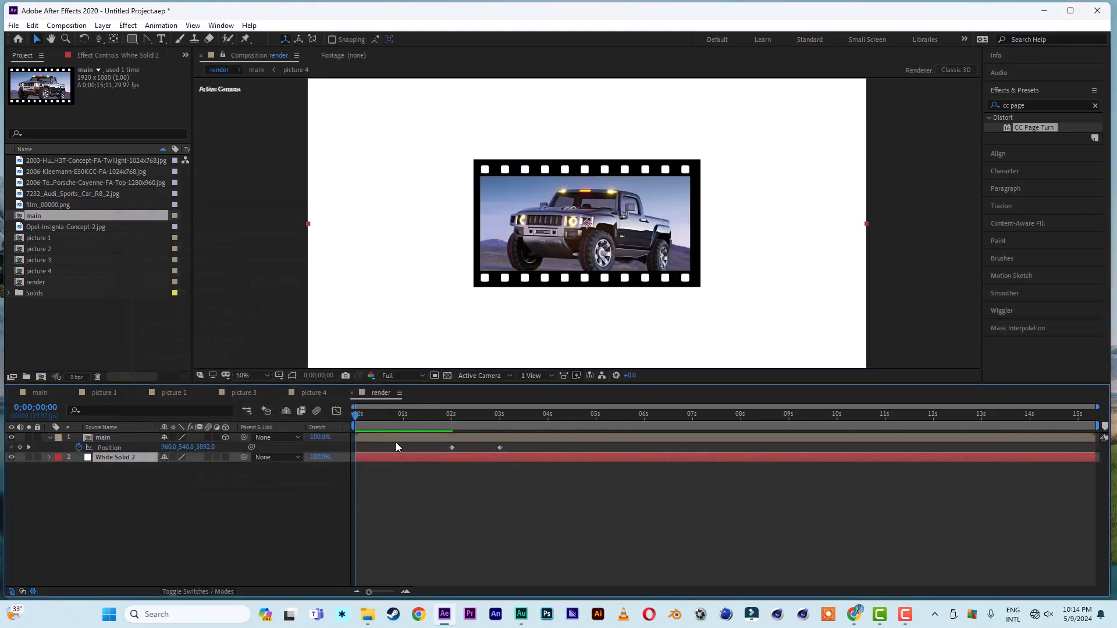
pyautogui.press('space')
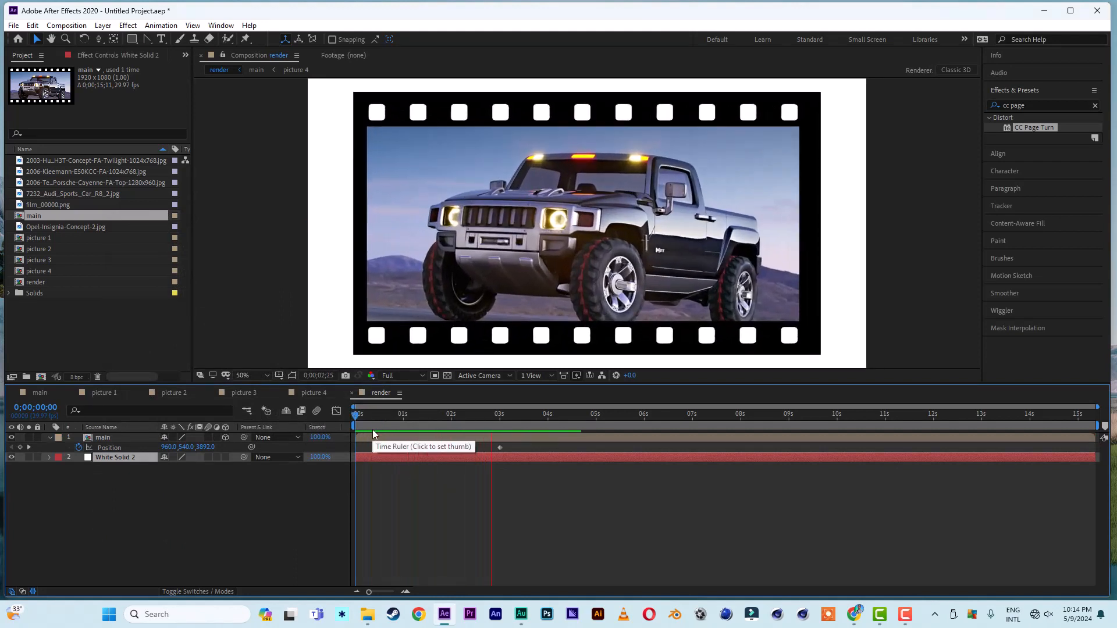
pyautogui.press('space')
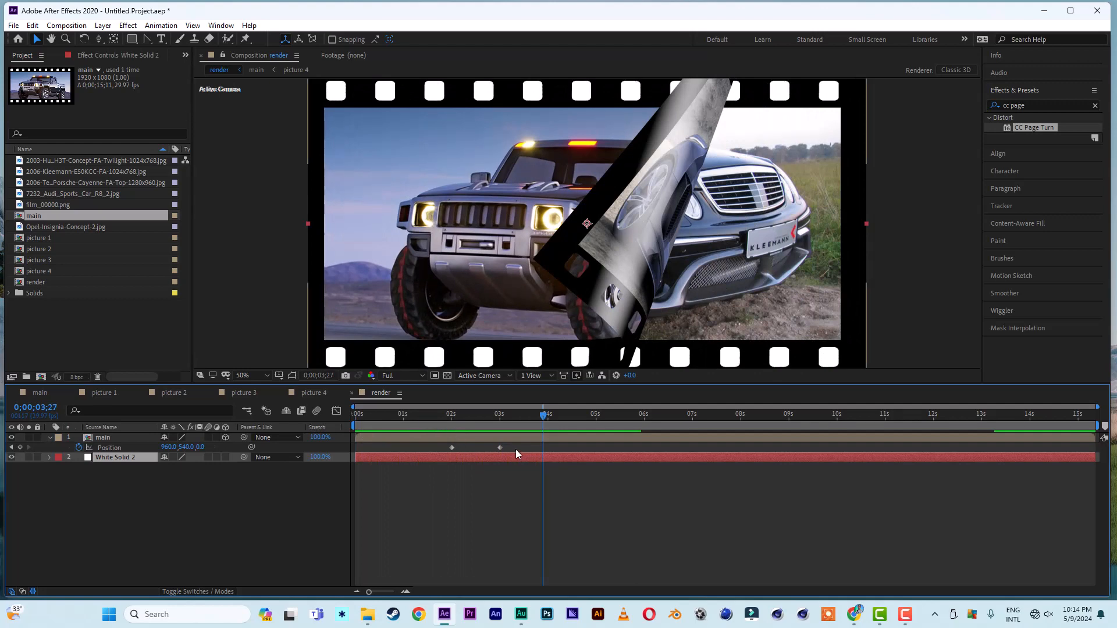
# Apply Easy Ease to both Position keyframes of the main layer
pyautogui.click(508, 446)
pyautogui.moveTo(510, 444); pyautogui.dragTo(455, 449)
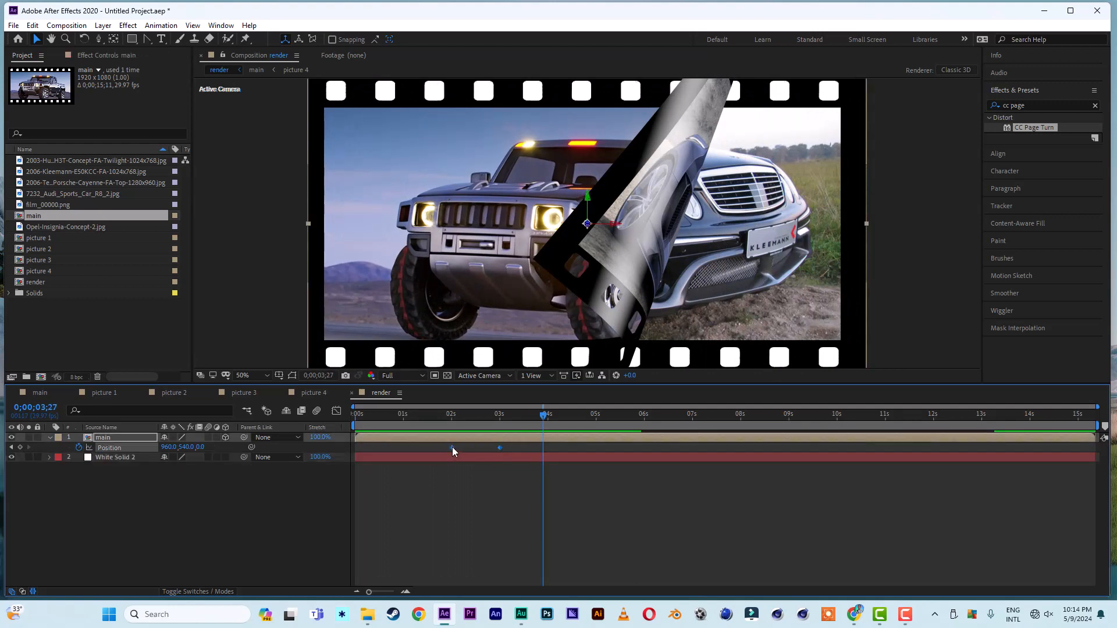
pyautogui.rightClick(452, 448)
pyautogui.moveTo(541, 444)
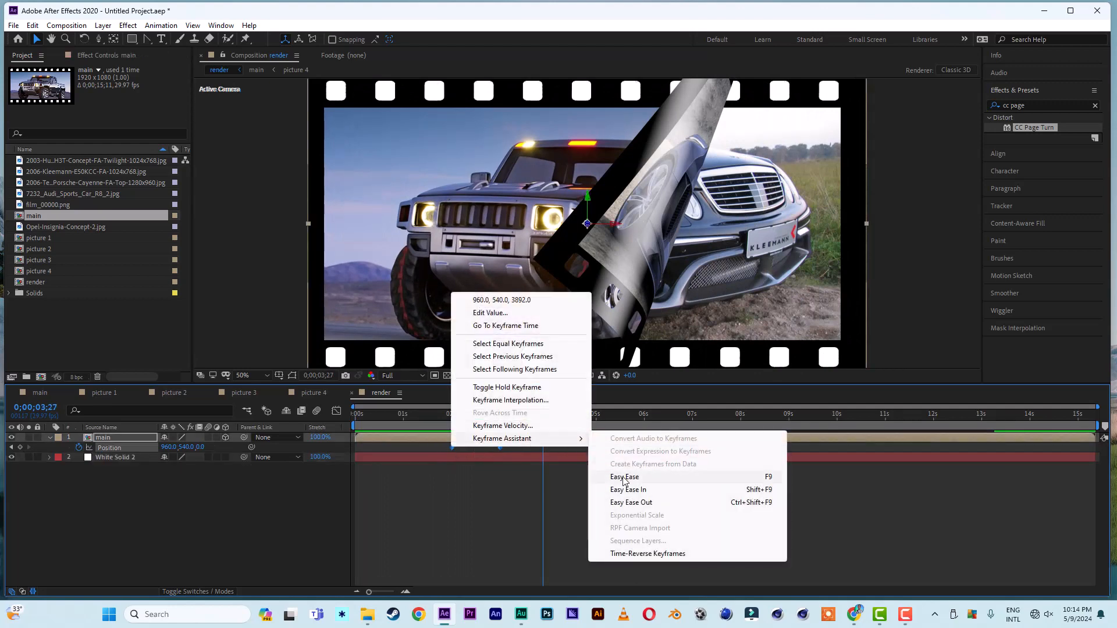
pyautogui.click(624, 477)
# Reshape the Position speed graph so the move peaks early and slows gradually into the 0;00;03;00 keyframe
pyautogui.click(336, 411)
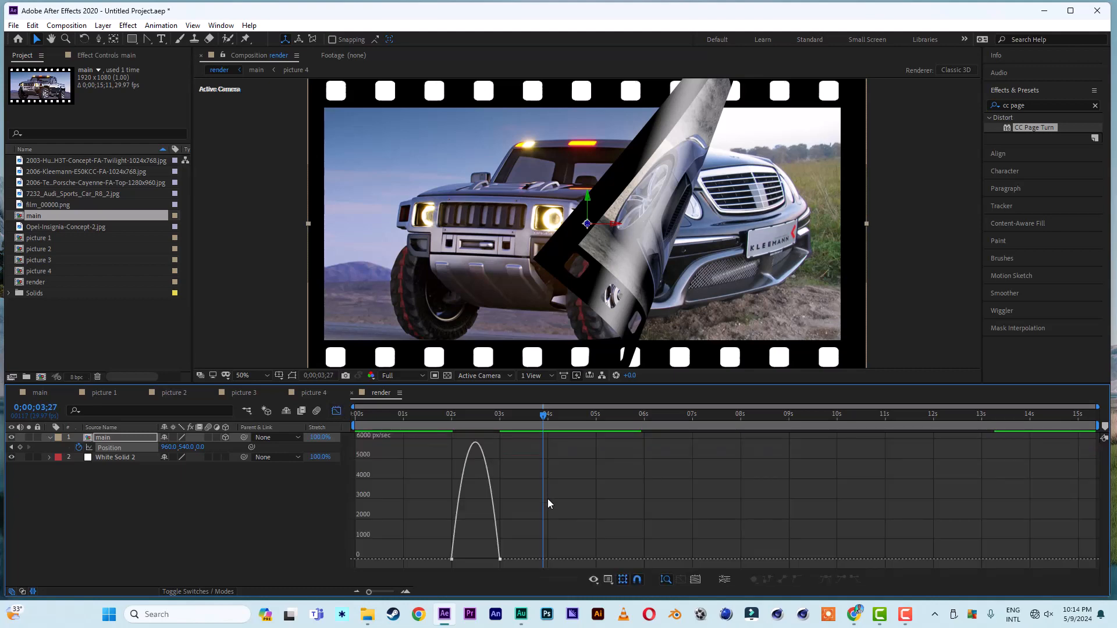
pyautogui.click(500, 560)
pyautogui.moveTo(491, 560); pyautogui.dragTo(475, 560)
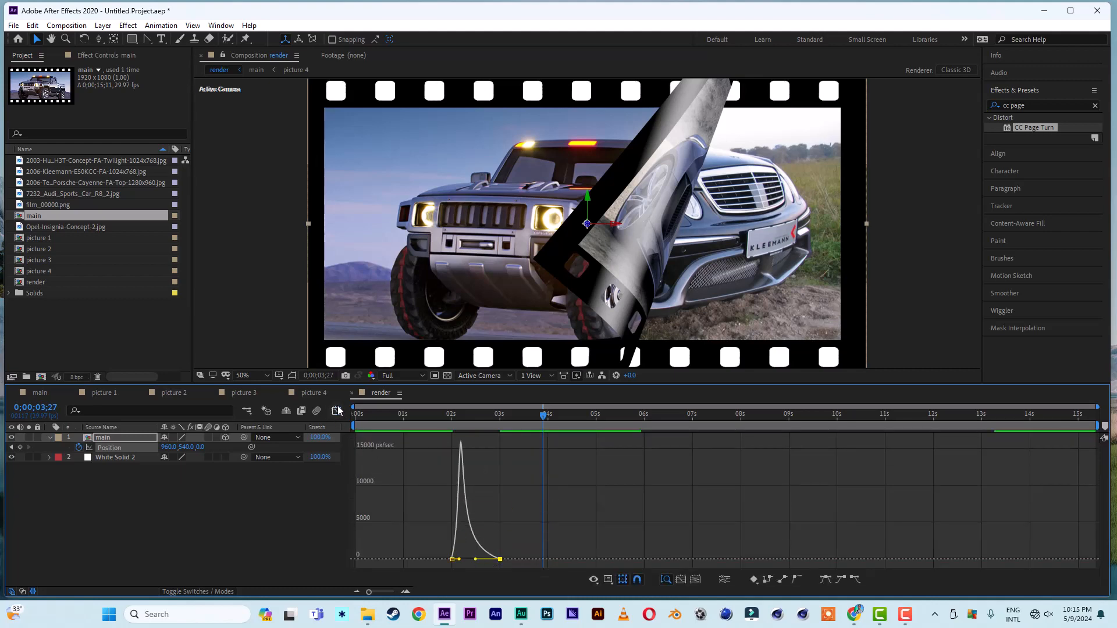
pyautogui.click(336, 410)
# Preview the eased move and the first page turn from before the 0;00;02;00 keyframe
pyautogui.click(434, 416)
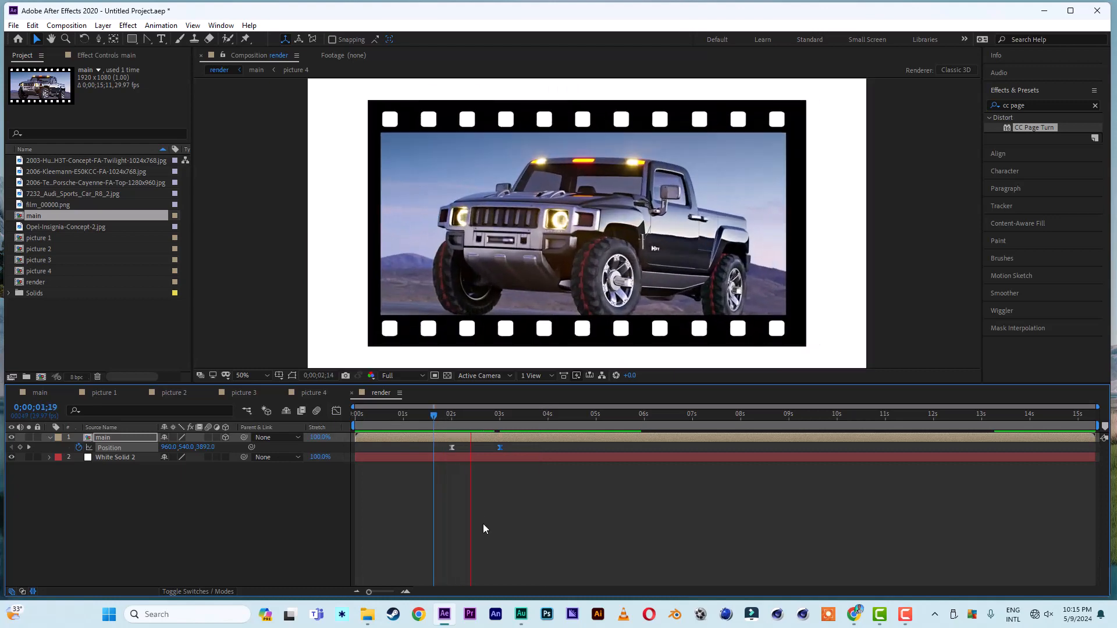
pyautogui.press('space')
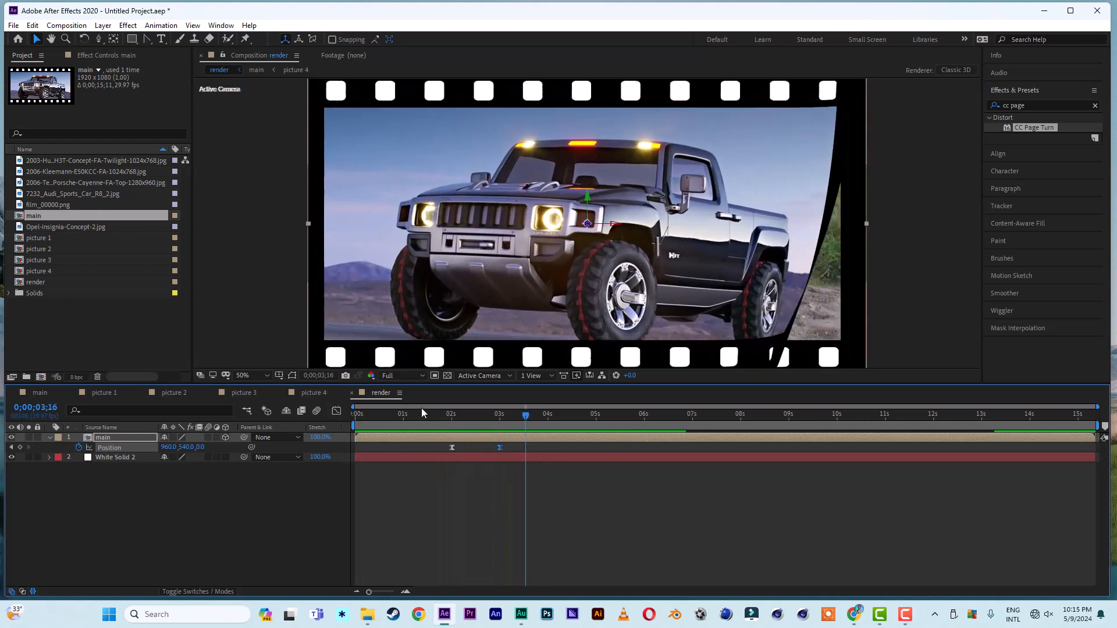
pyautogui.click(421, 413)
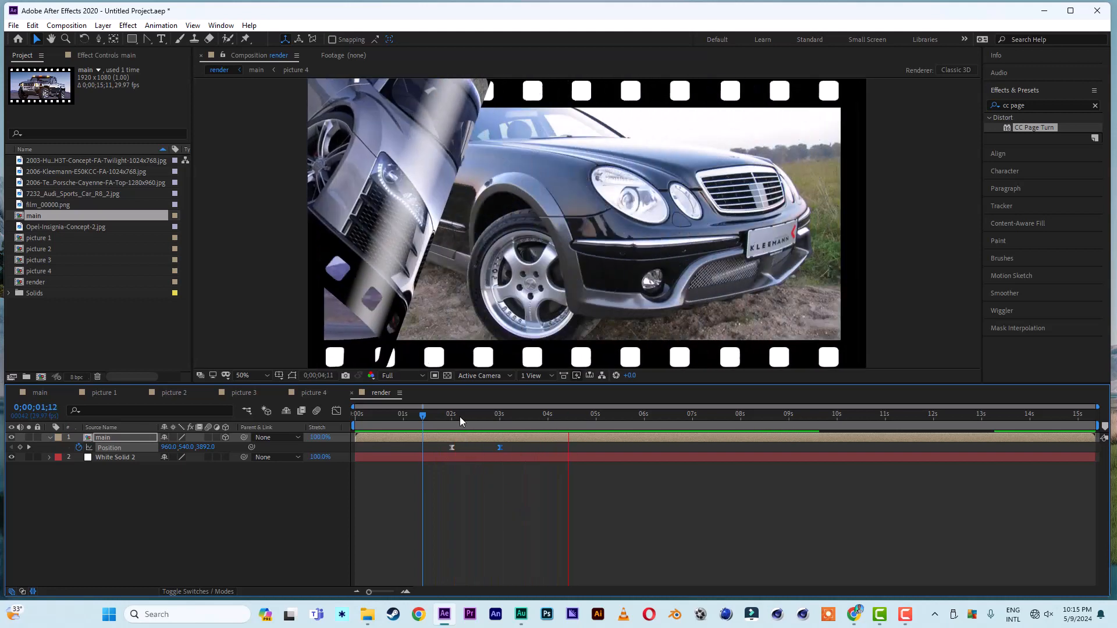
pyautogui.moveTo(455, 415); pyautogui.dragTo(448, 415)
pyautogui.click(203, 515)
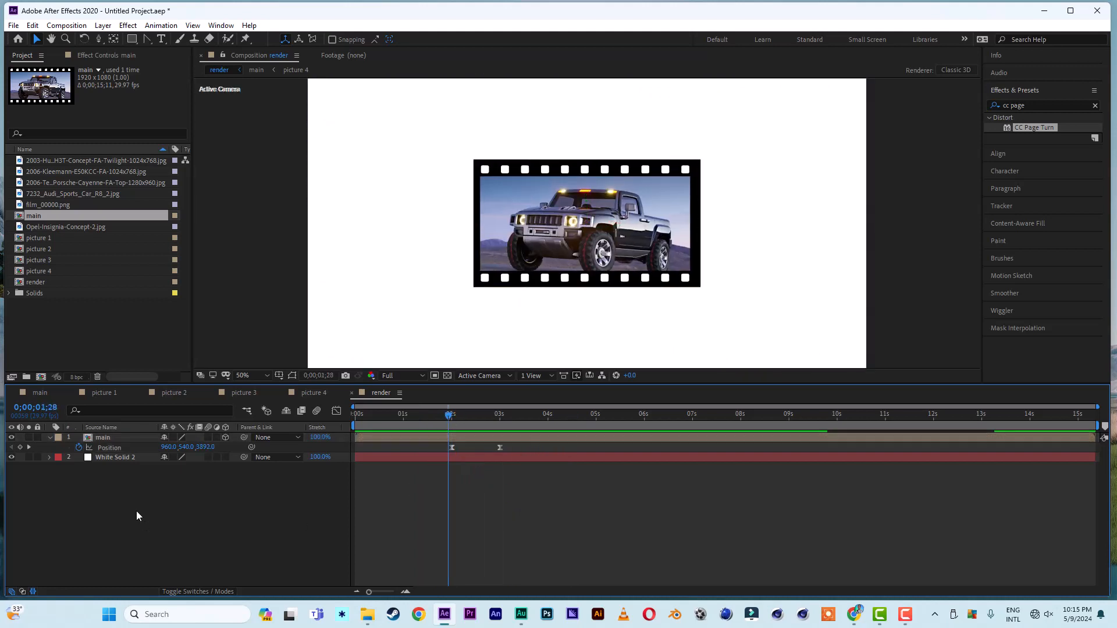
# Duplicate the main layer at 0;00;00;28 without its Position keyframes and place the copy against the original's left edge at X -912
pyautogui.click(49, 438)
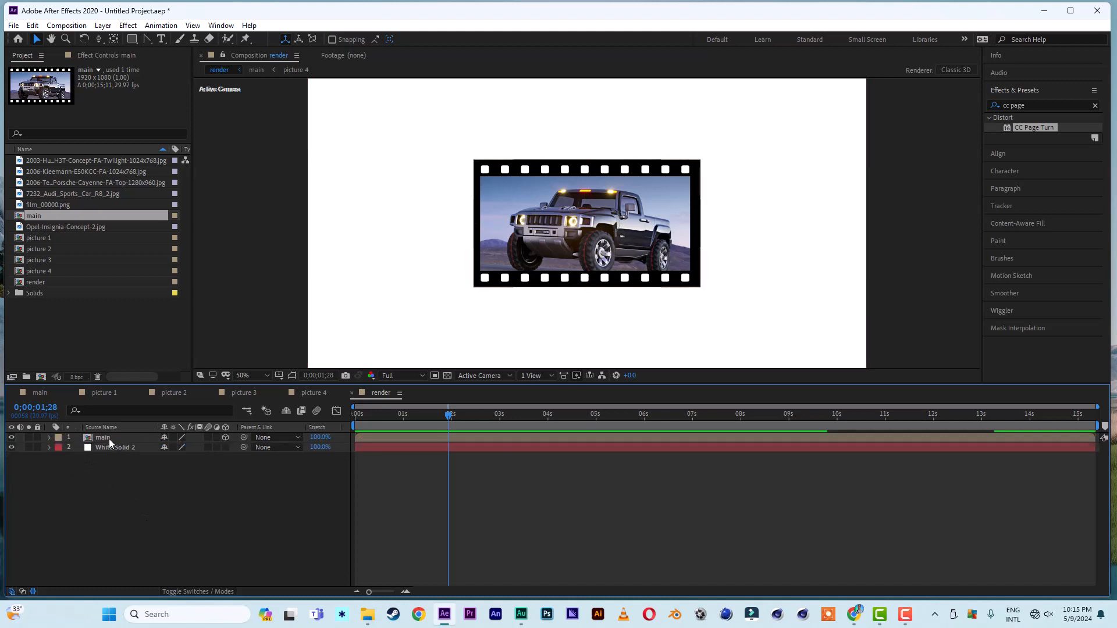
pyautogui.click(107, 440)
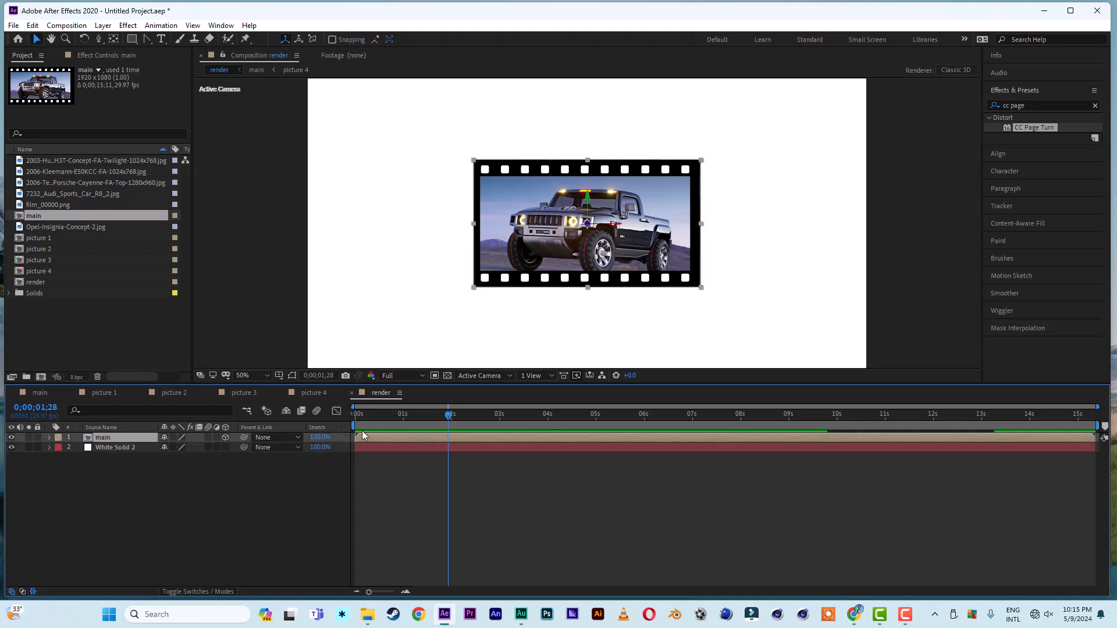
pyautogui.click(401, 416)
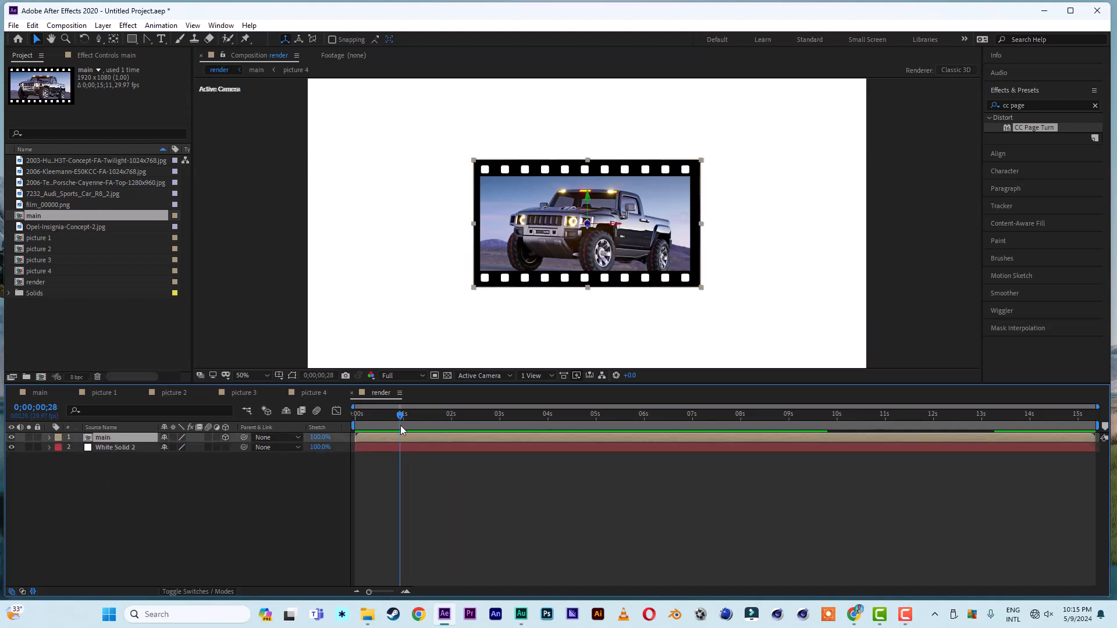
pyautogui.hotkey('ctrl', 'd')
pyautogui.press('p')
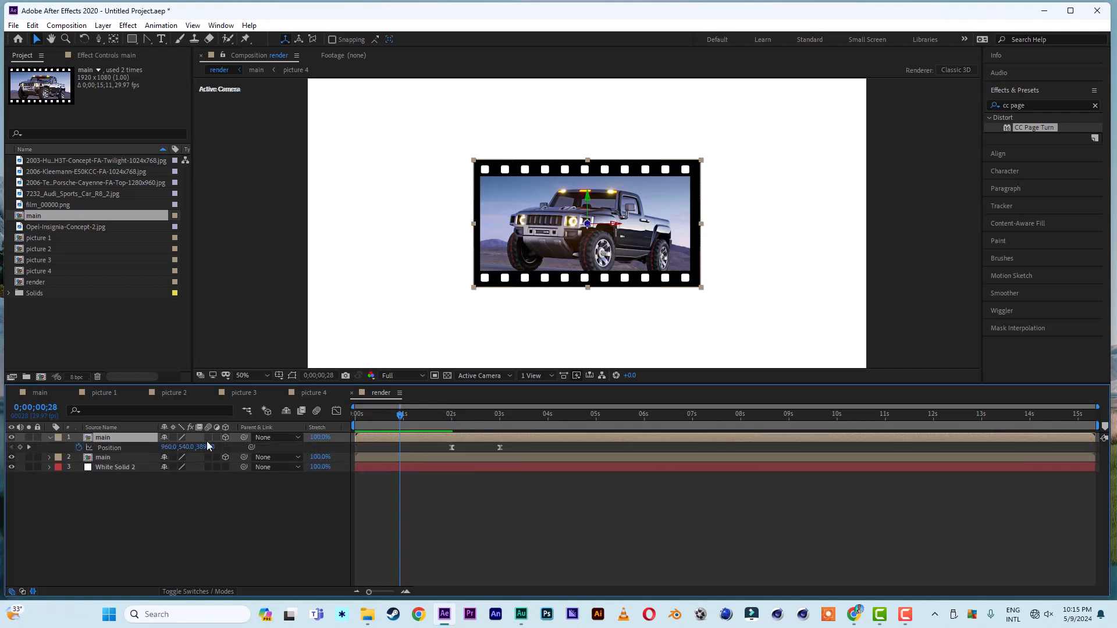
pyautogui.click(79, 448)
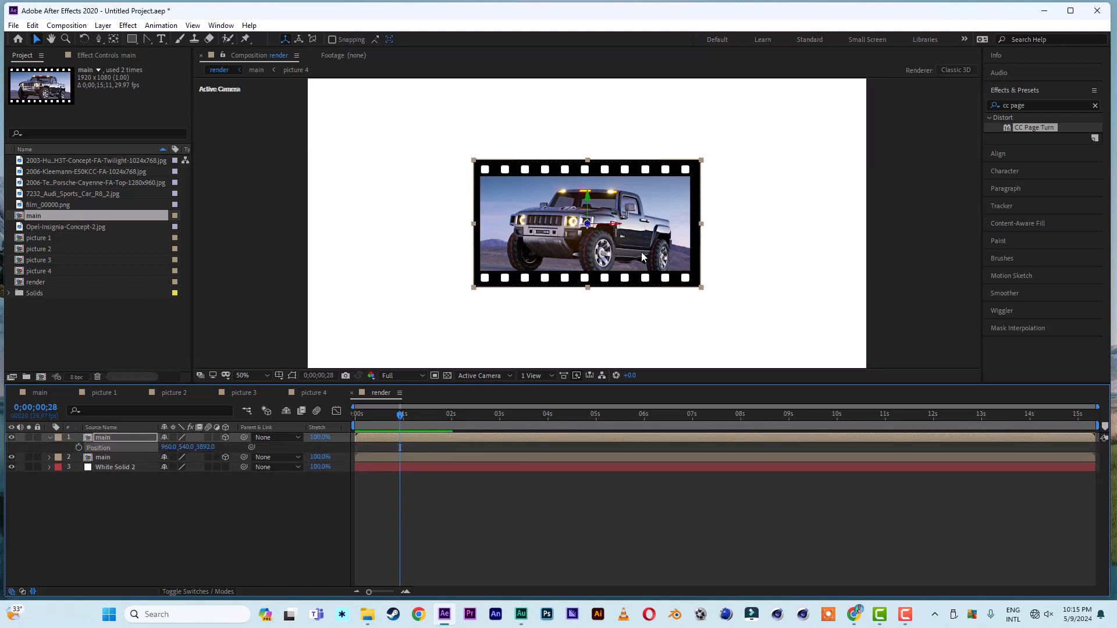
pyautogui.moveTo(588, 233); pyautogui.dragTo(90, 251)
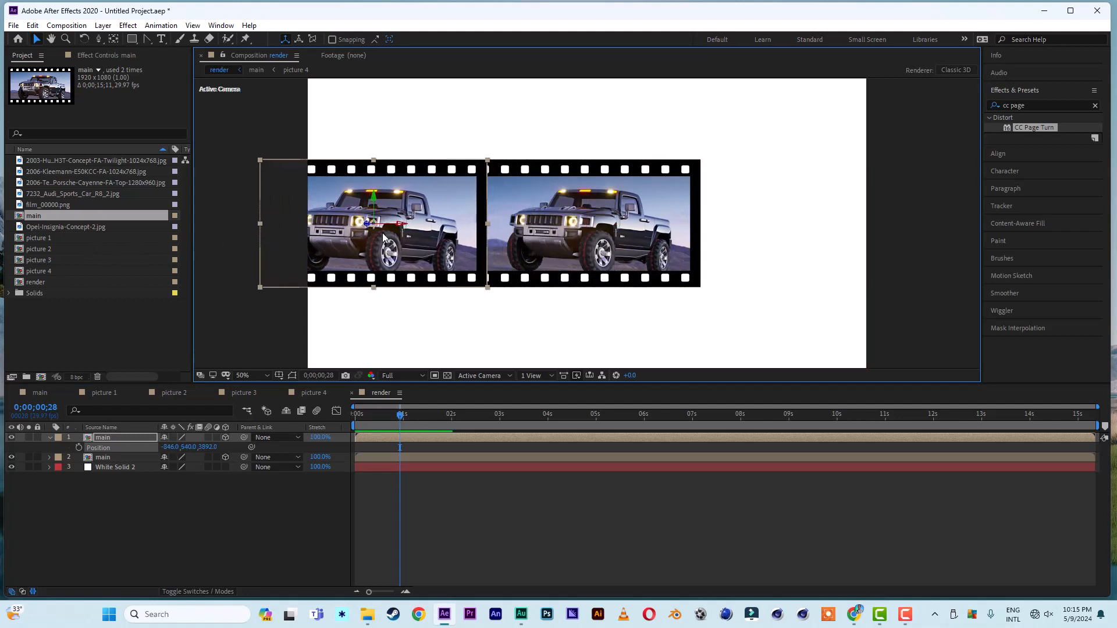
pyautogui.moveTo(388, 230)
pyautogui.mouseDown()
pyautogui.moveTo(365, 230)
pyautogui.moveTo(377, 230)
pyautogui.mouseUp()
# Duplicate the original main layer again without Position keyframes and place this copy against its right edge at X 2816
pyautogui.click(115, 459)
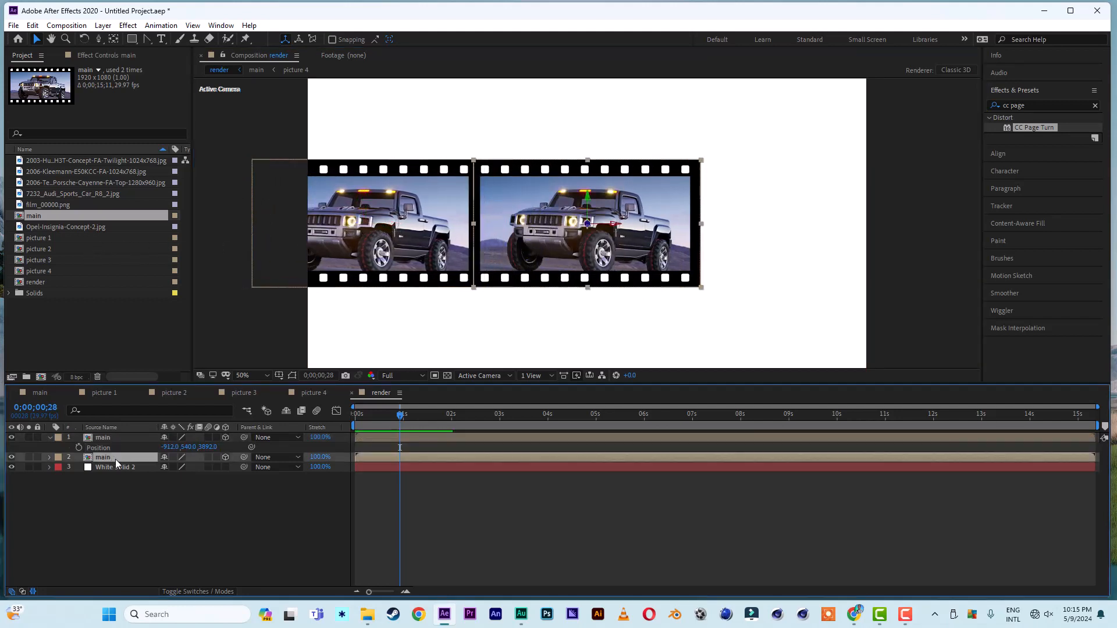
pyautogui.hotkey('ctrl', 'd')
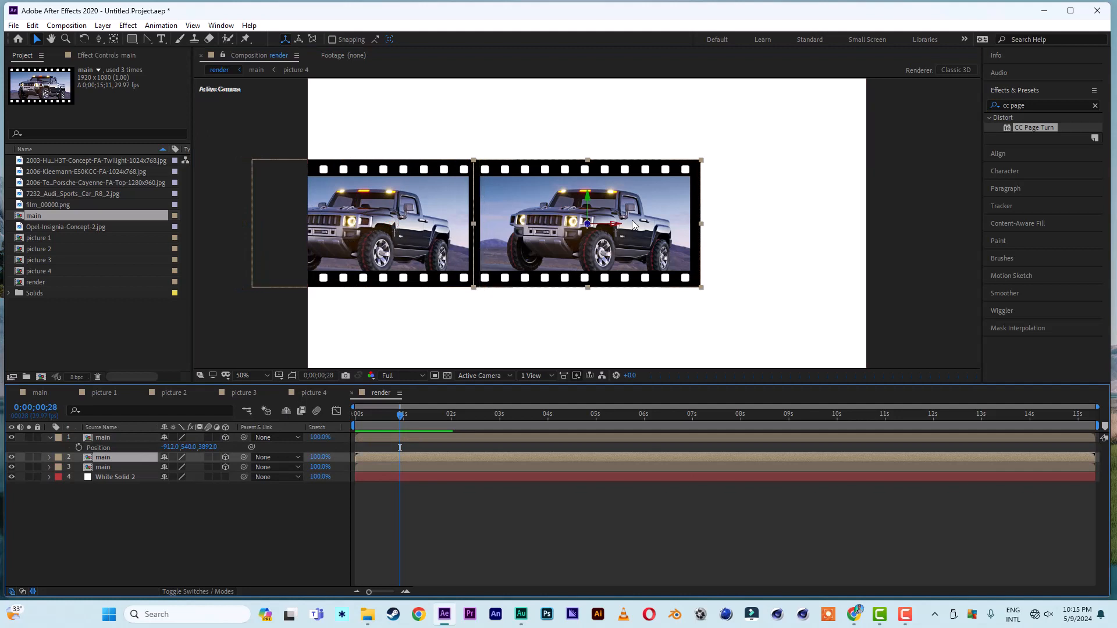
pyautogui.moveTo(616, 227); pyautogui.dragTo(898, 221)
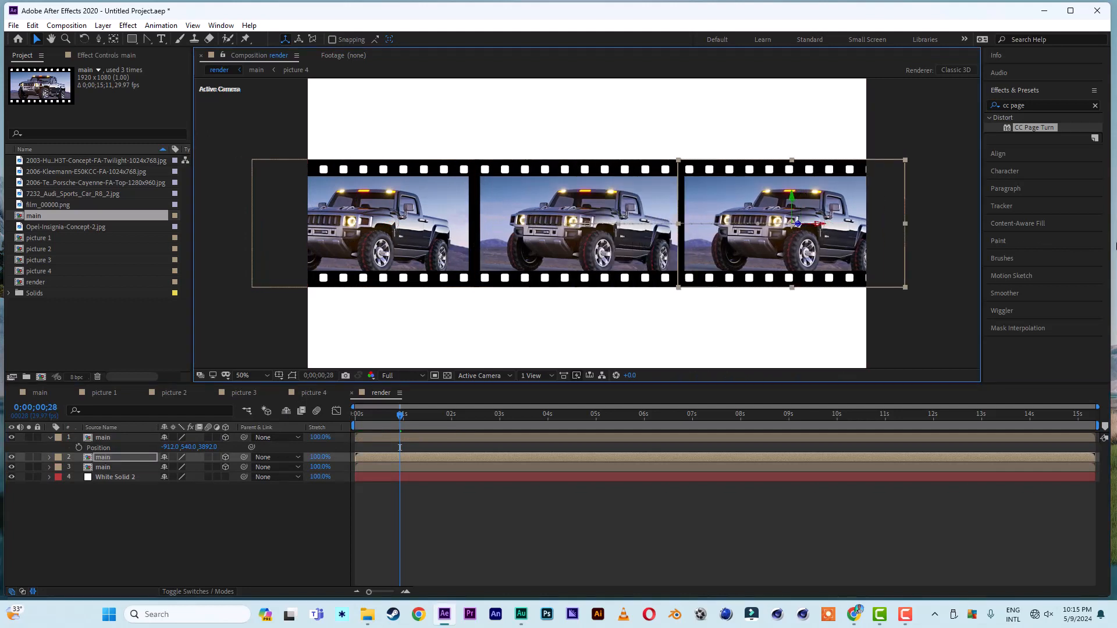
pyautogui.moveTo(821, 226); pyautogui.dragTo(864, 231)
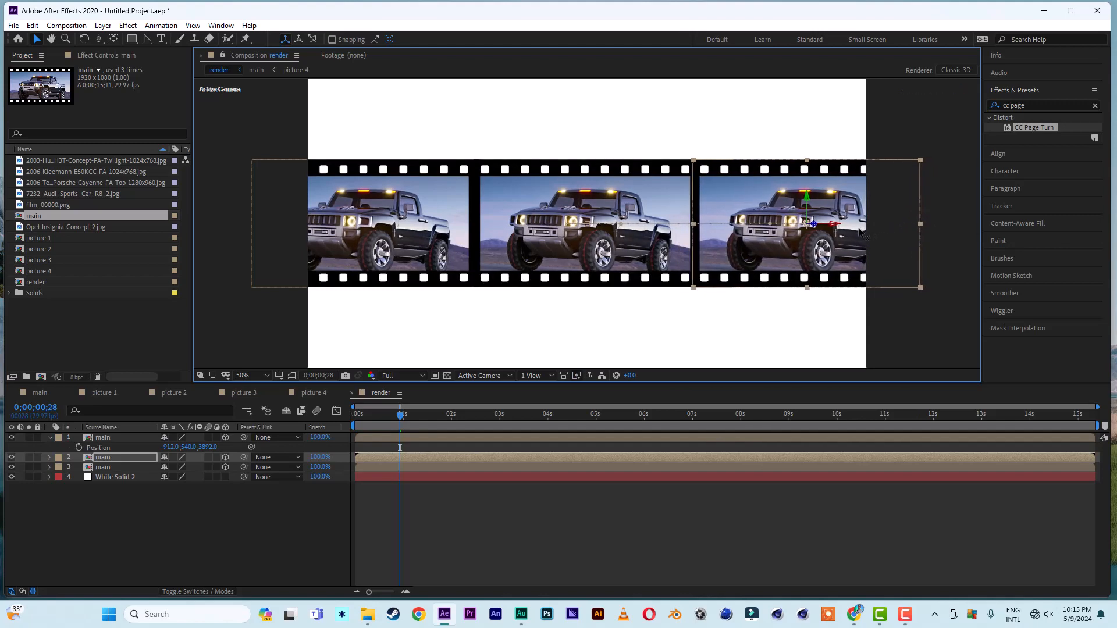
pyautogui.press('p')
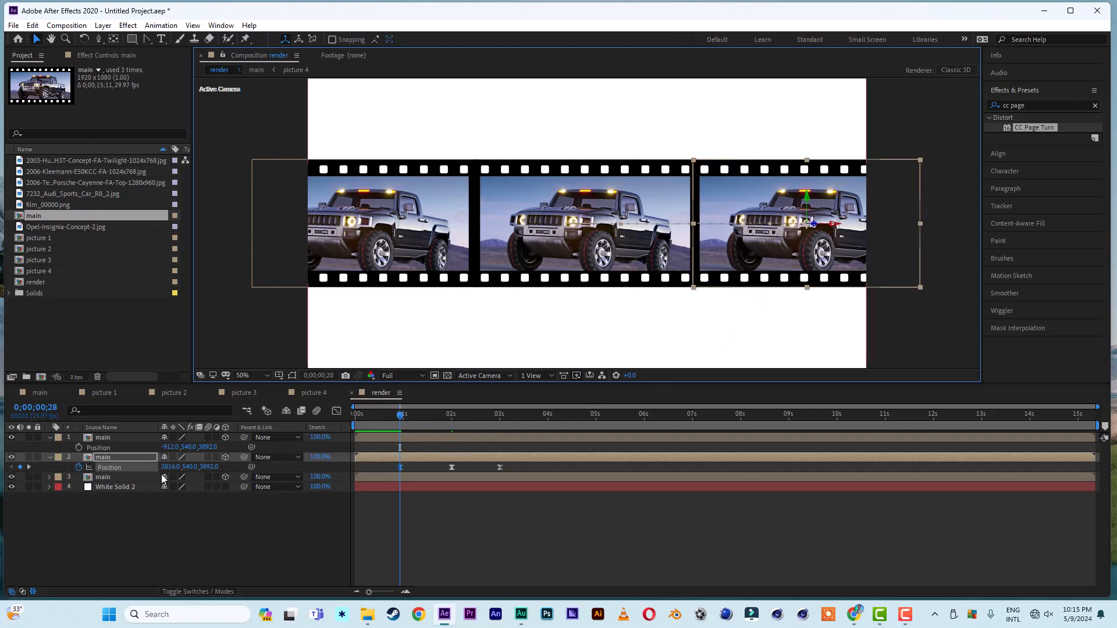
pyautogui.click(79, 467)
# Collapse the Position properties of both duplicated main layers
pyautogui.click(103, 437)
pyautogui.press('p')
pyautogui.press('p')
pyautogui.press('p')
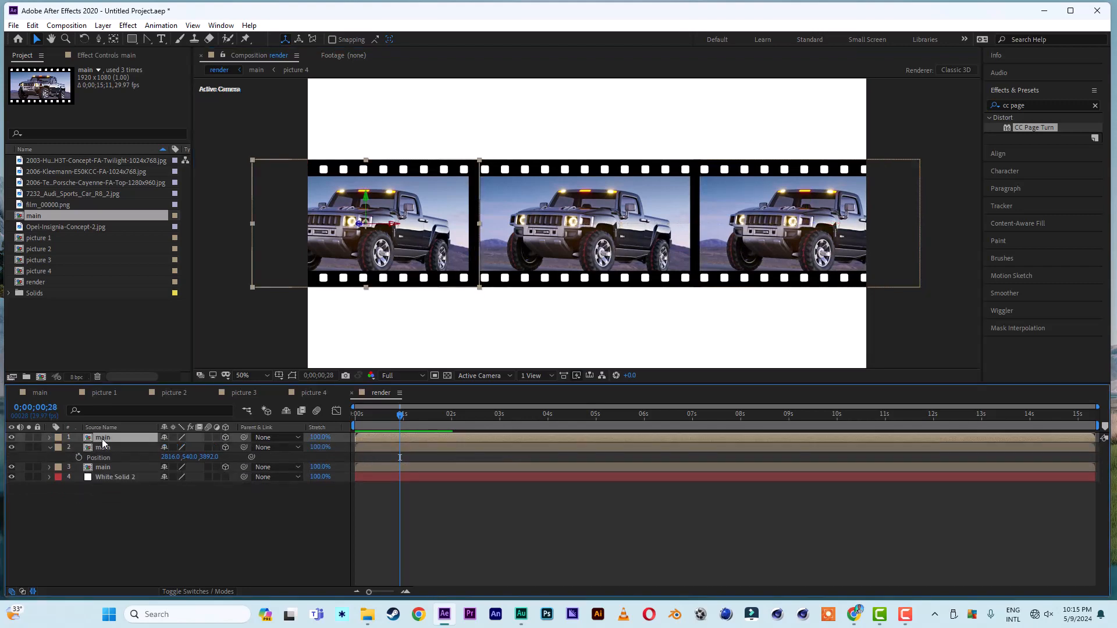
pyautogui.click(50, 447)
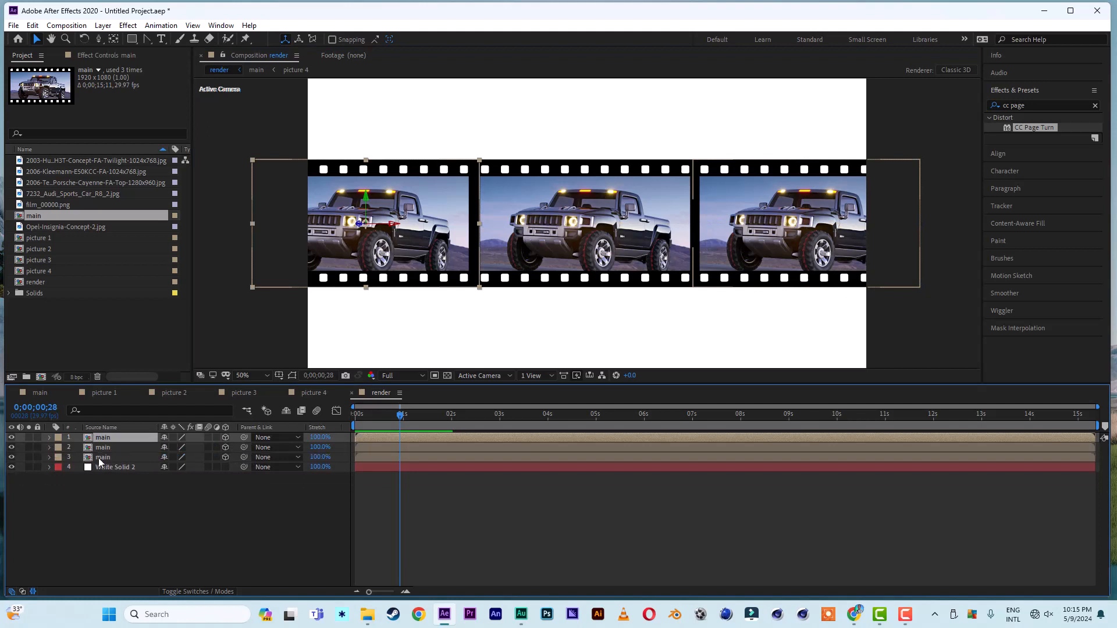
# Apply the Fill effect to both duplicated main layers on either side of the centre frame
pyautogui.click(106, 457)
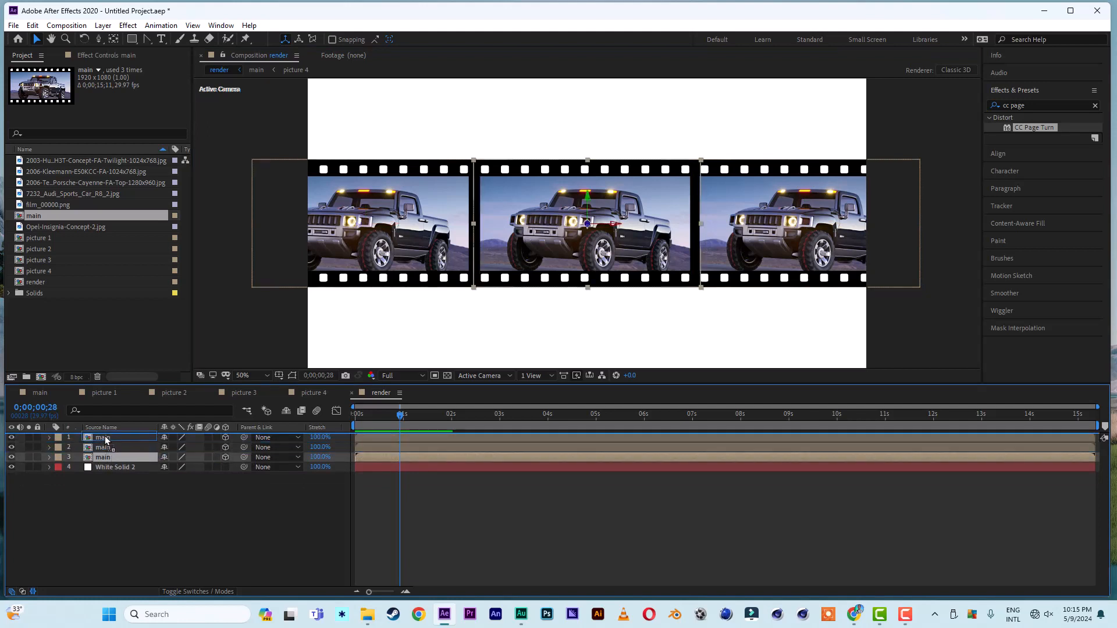
pyautogui.click(105, 437)
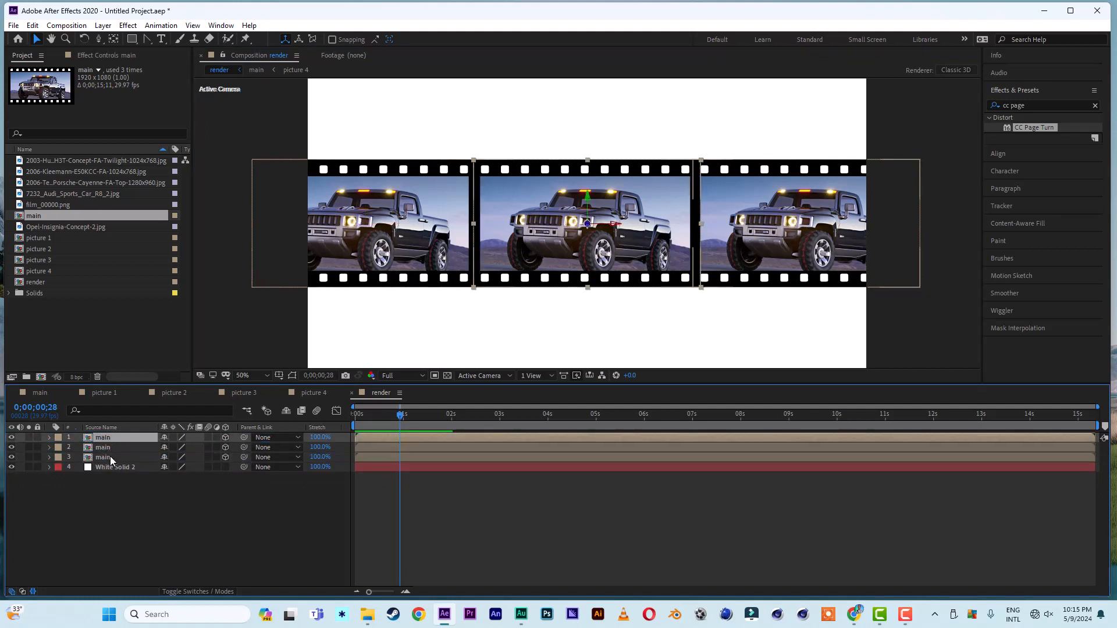
pyautogui.click(106, 449)
pyautogui.keyDown('shift'); pyautogui.click(108, 459); pyautogui.keyUp('shift')
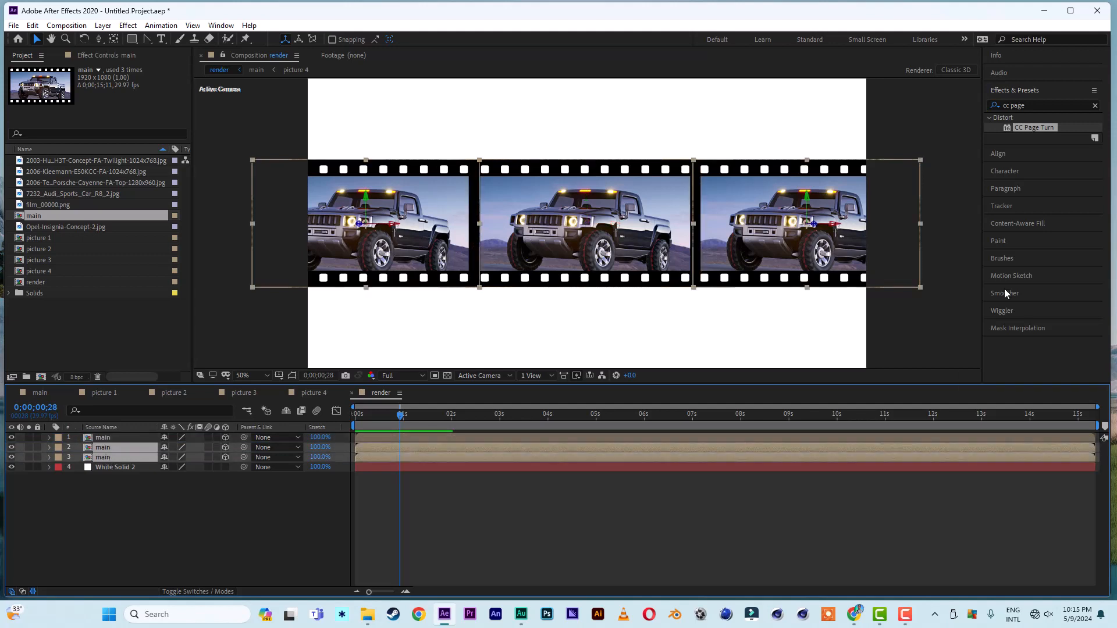
pyautogui.click(1046, 105)
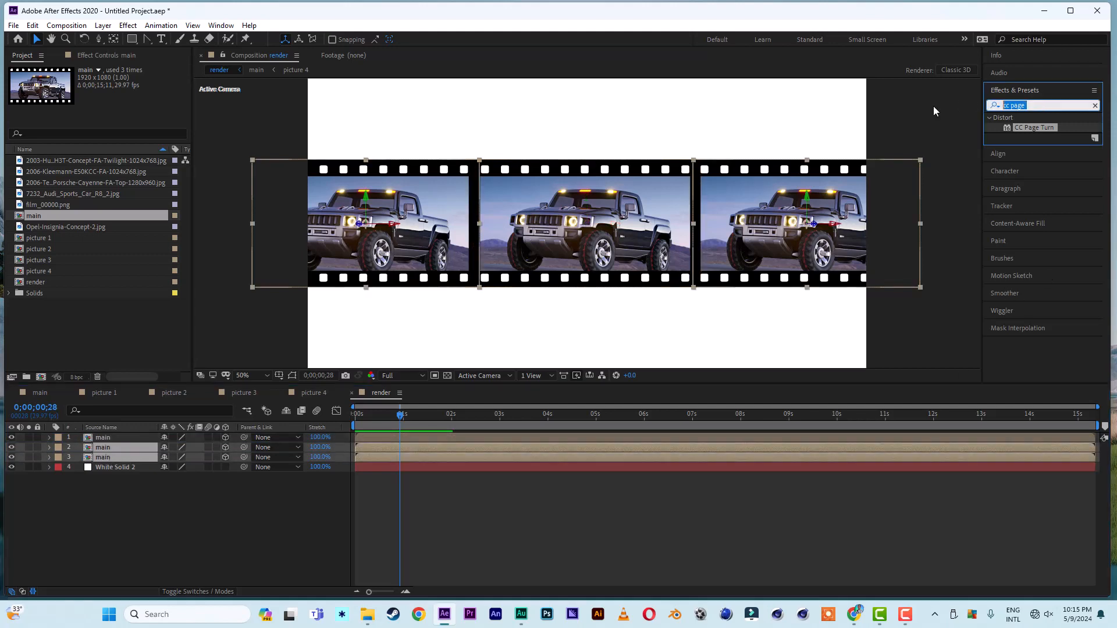
pyautogui.write('fill')
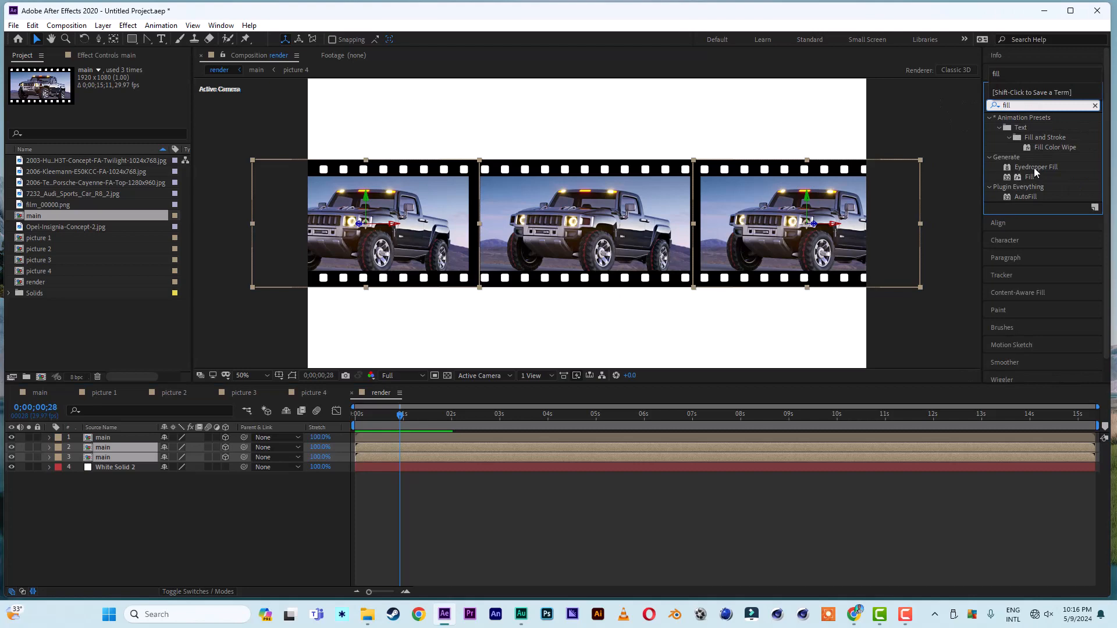
pyautogui.doubleClick(1028, 176)
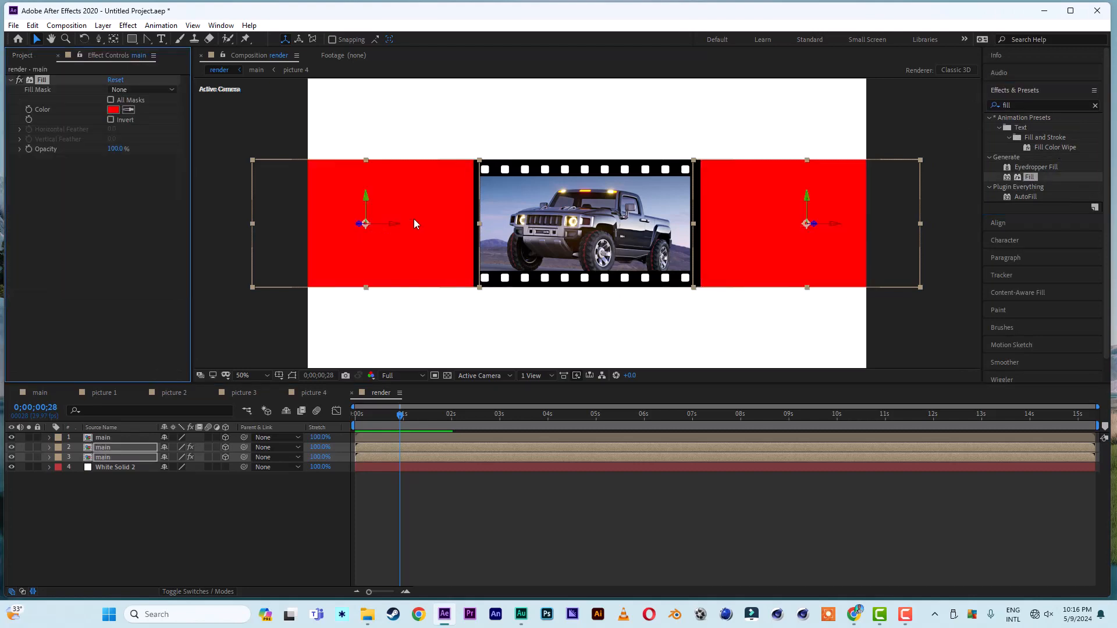
# Set the Fill colour of the two duplicated main layers to black, 000000
pyautogui.click(113, 109)
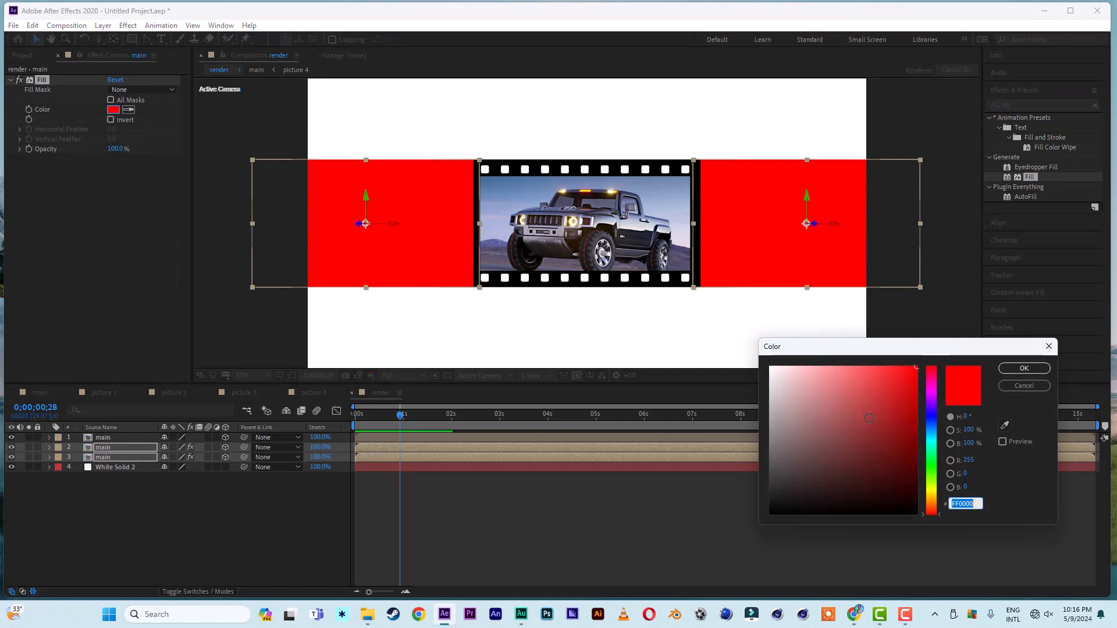
pyautogui.write('000000')
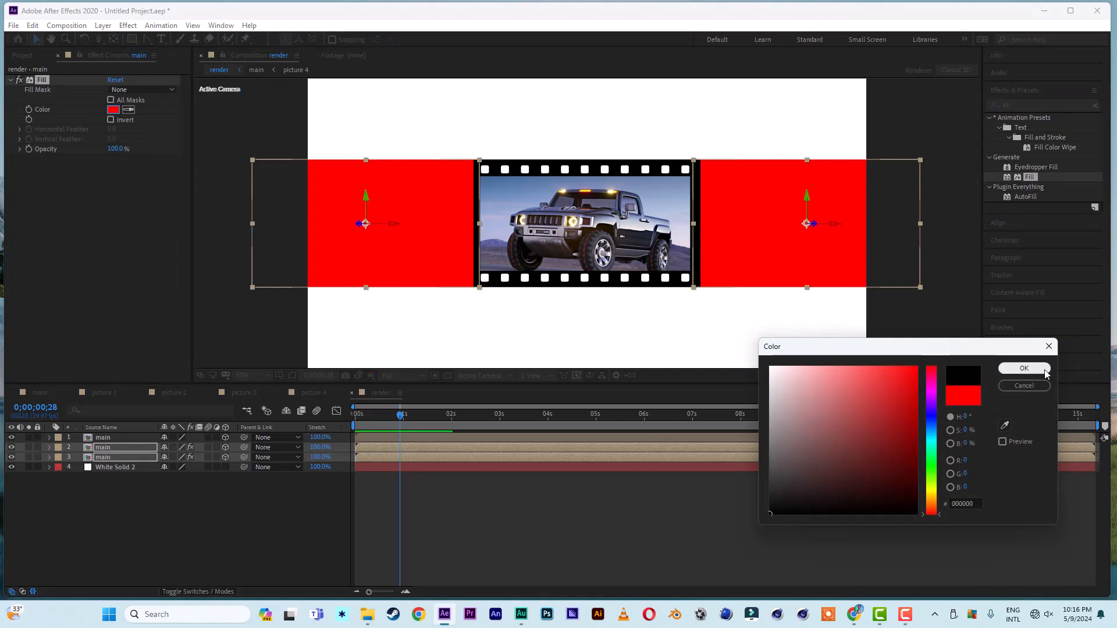
pyautogui.click(1025, 368)
pyautogui.click(260, 522)
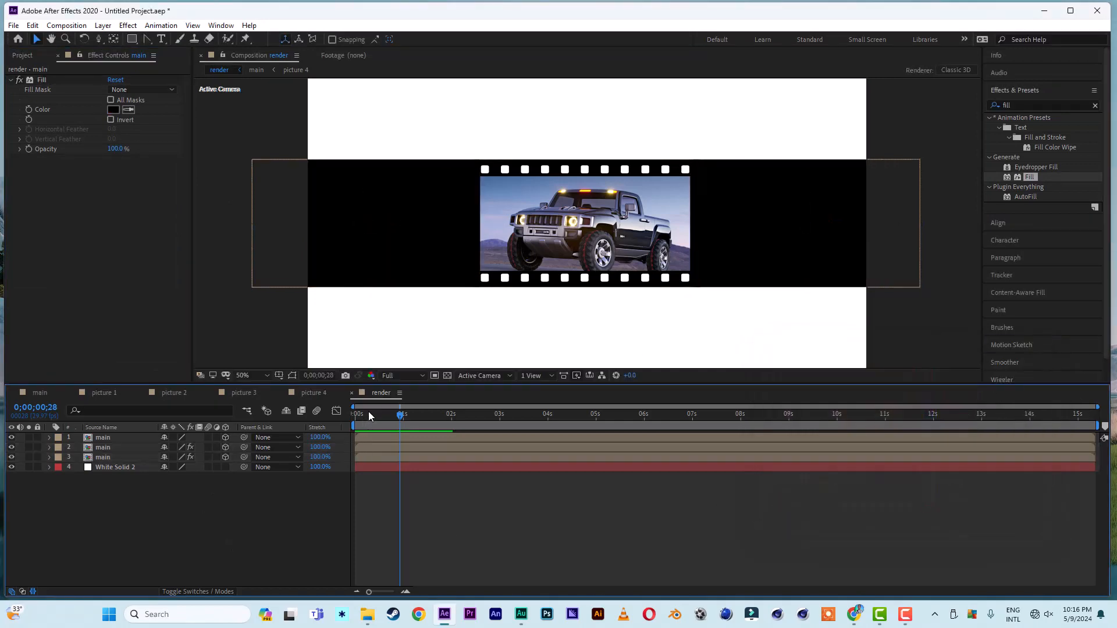
# Preview the render composition from the start and inspect the frame at 0;00;07;04
pyautogui.moveTo(368, 410); pyautogui.dragTo(310, 418)
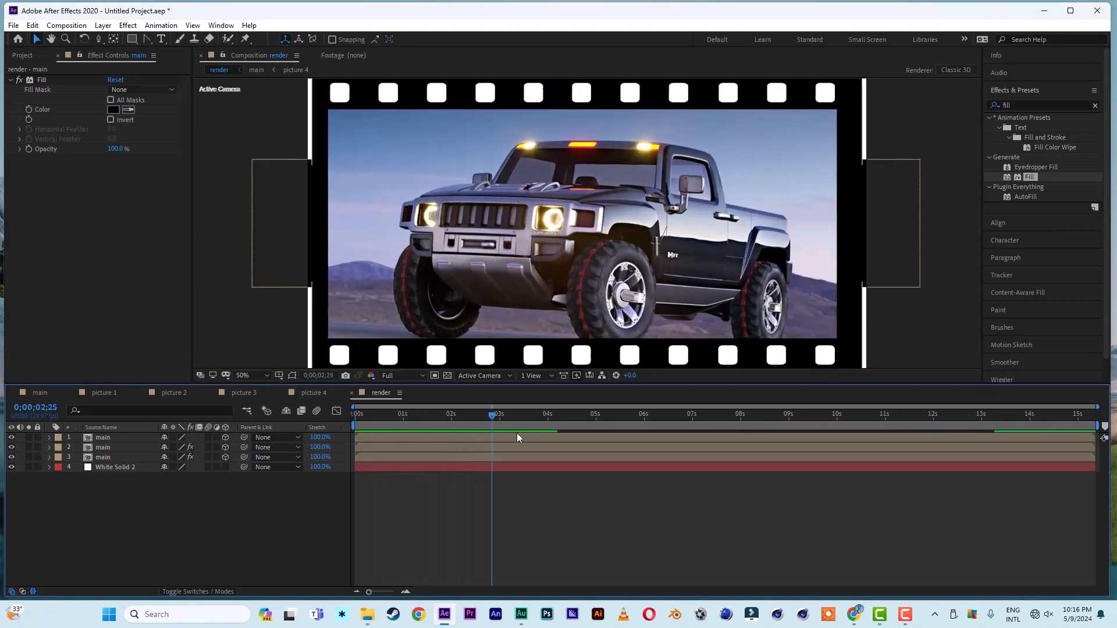
pyautogui.press('space')
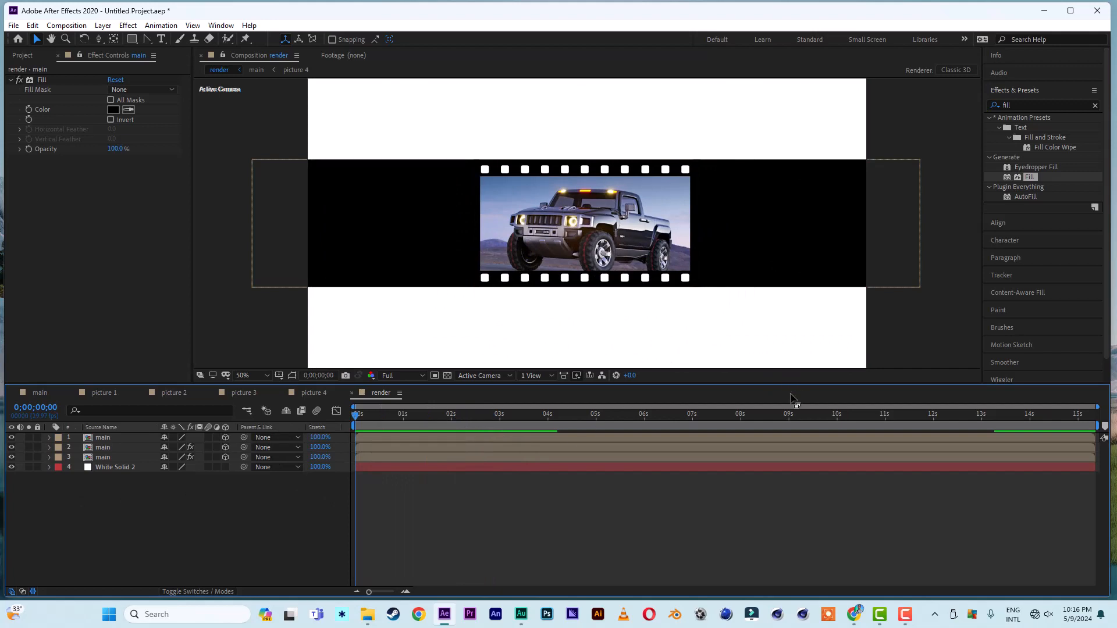
pyautogui.click(746, 414)
pyautogui.moveTo(745, 416); pyautogui.dragTo(700, 417)
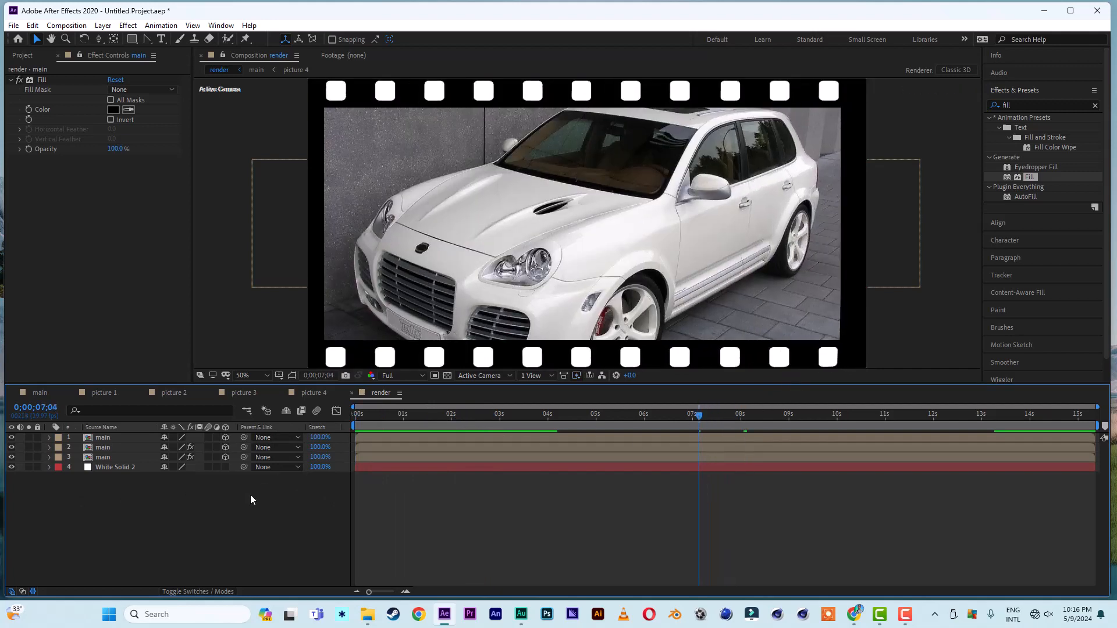
# Add a white 1920 x 1080 solid named White Solid 3 above the other layers in the render composition
pyautogui.rightClick(145, 527)
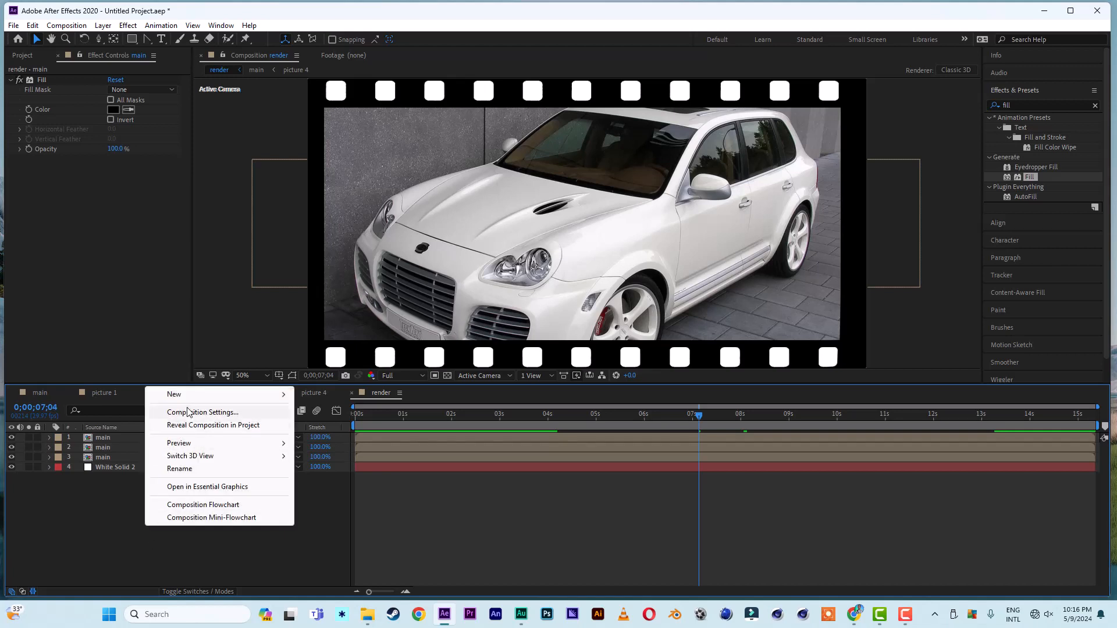
pyautogui.moveTo(191, 394)
pyautogui.click(351, 428)
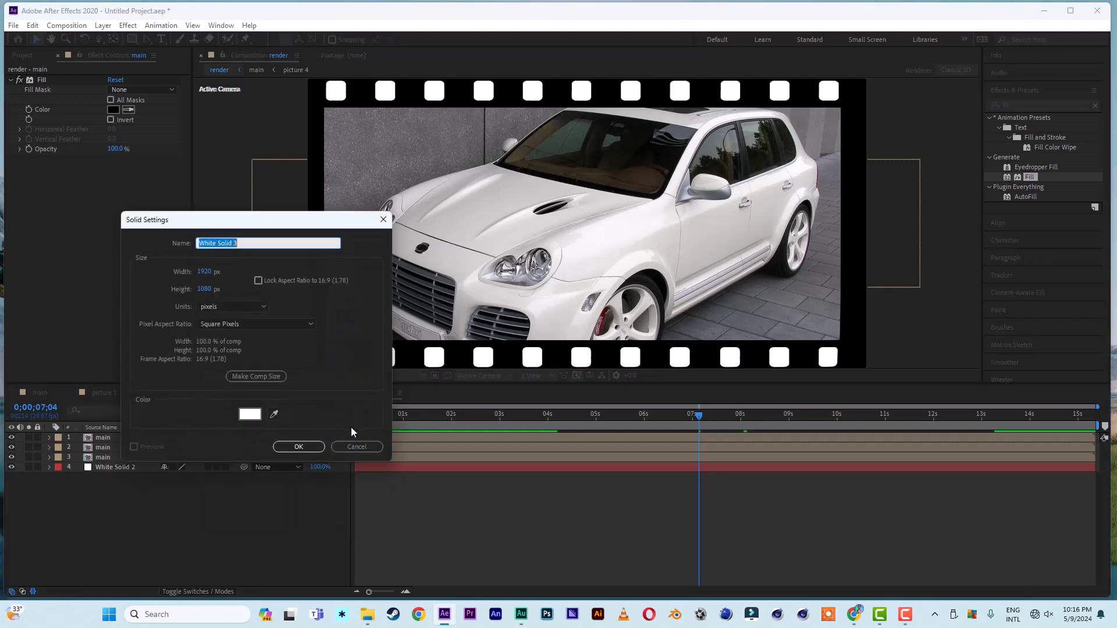
pyautogui.click(287, 449)
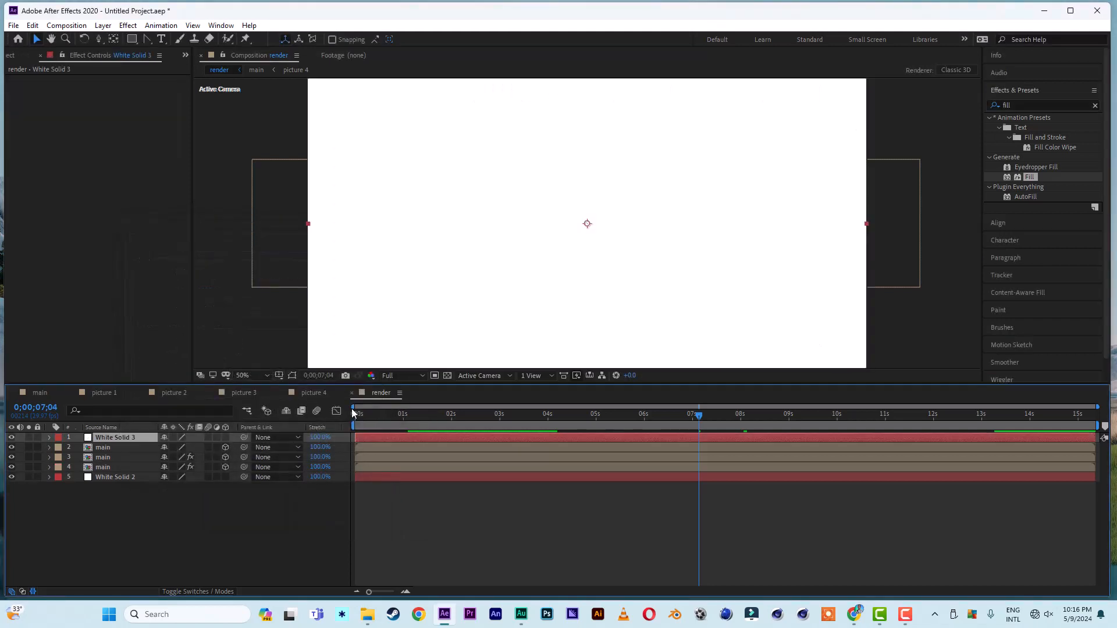
# Mask White Solid 3 with a large ellipse, tilted counter-clockwise and moved over the upper-left part of the frame
pyautogui.moveTo(129, 43); pyautogui.dragTo(175, 62)
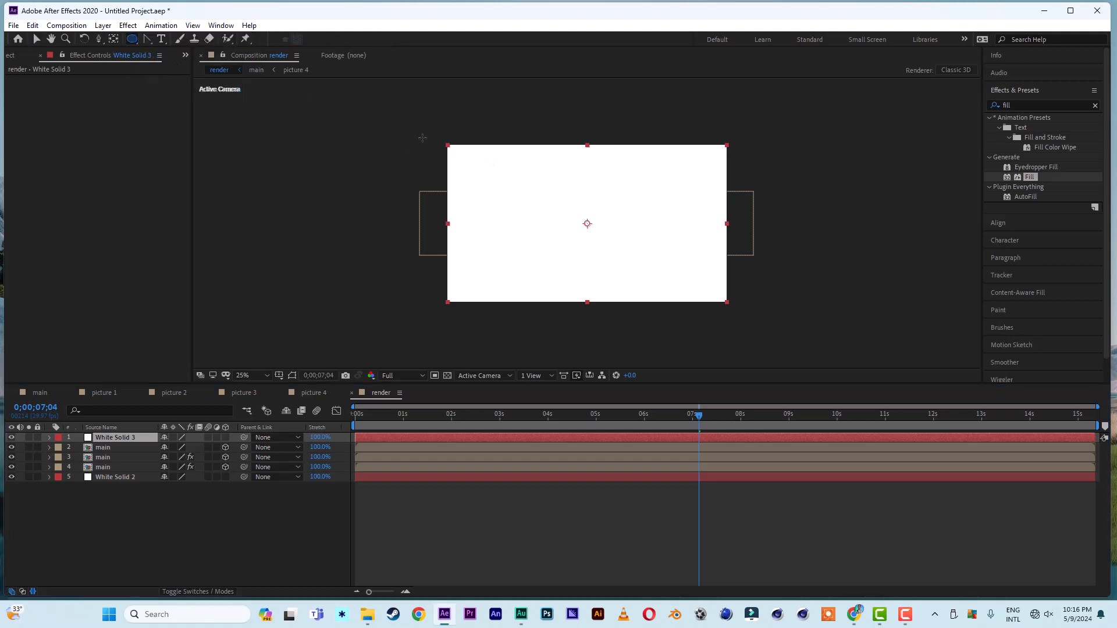
pyautogui.moveTo(416, 128); pyautogui.dragTo(690, 252)
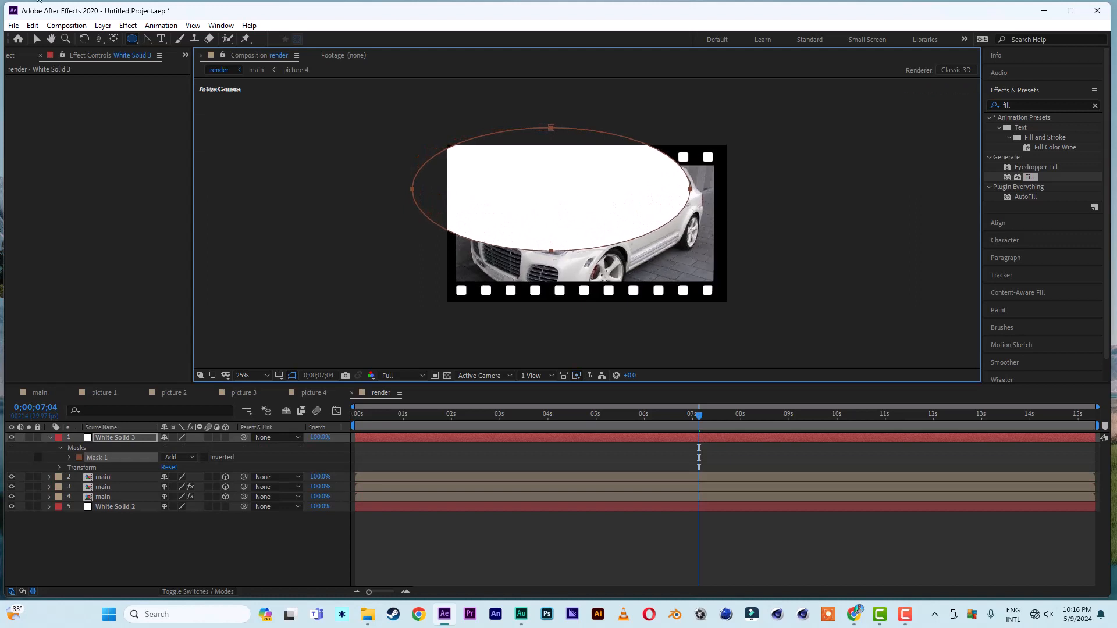
pyautogui.click(36, 39)
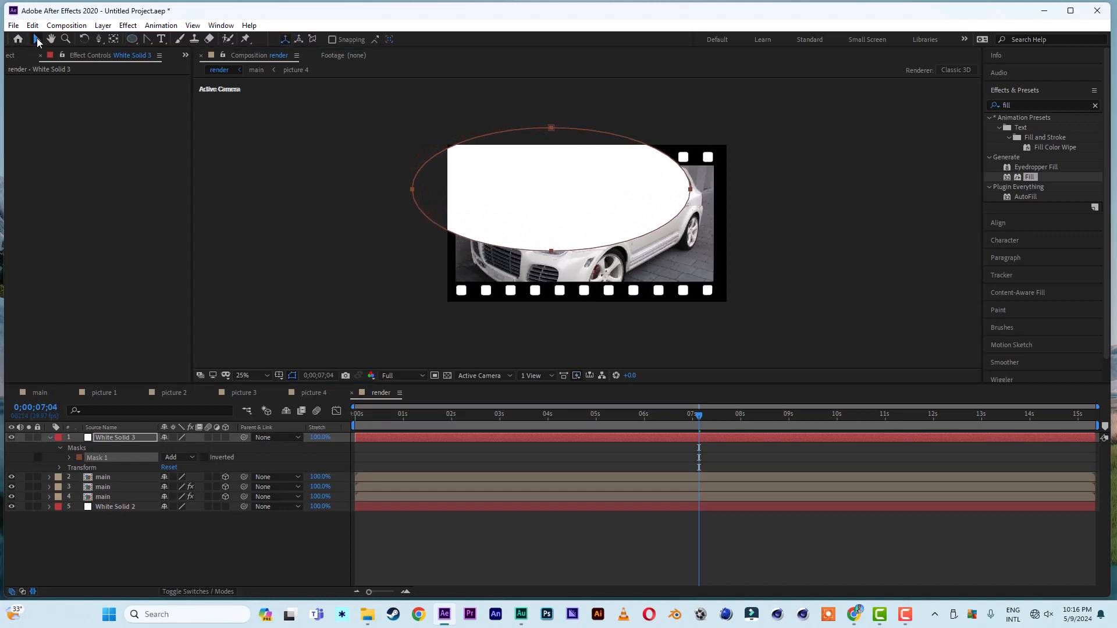
pyautogui.doubleClick(691, 190)
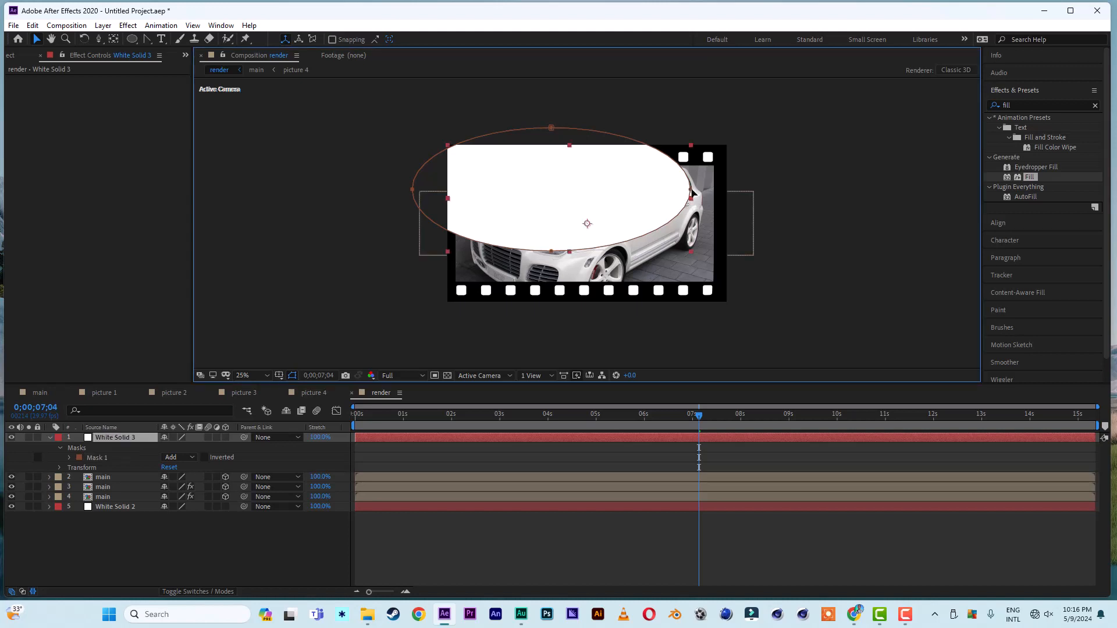
pyautogui.moveTo(694, 250); pyautogui.dragTo(565, 274)
pyautogui.moveTo(562, 223); pyautogui.dragTo(539, 193)
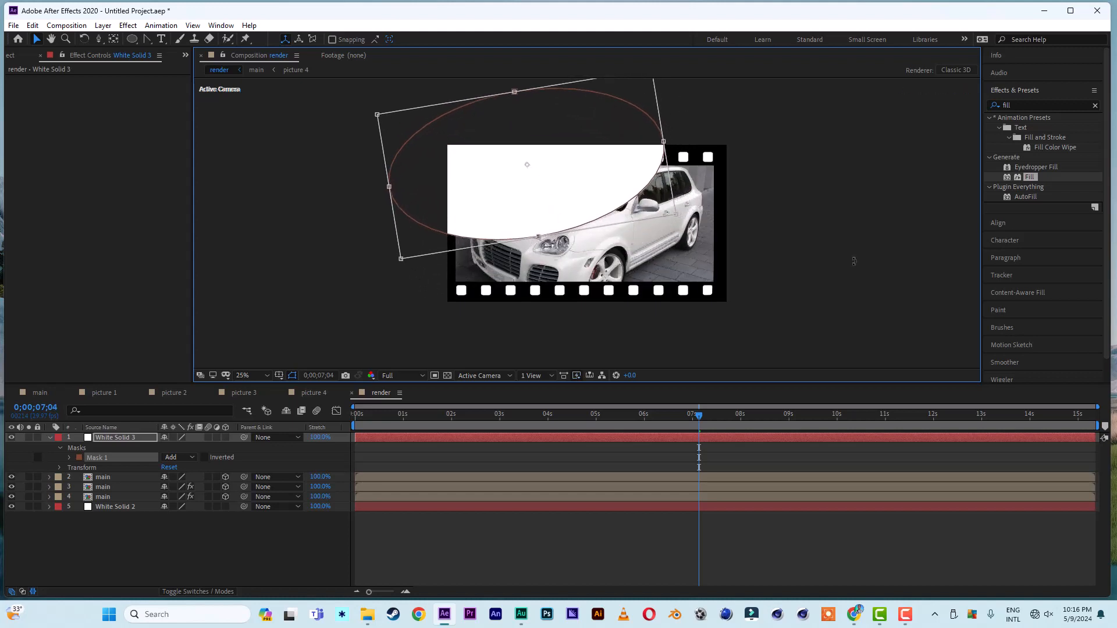
pyautogui.press('Return')
# Set White Solid 3's opacity to 15% and preview the render composition at Fit magnification
pyautogui.click(118, 437)
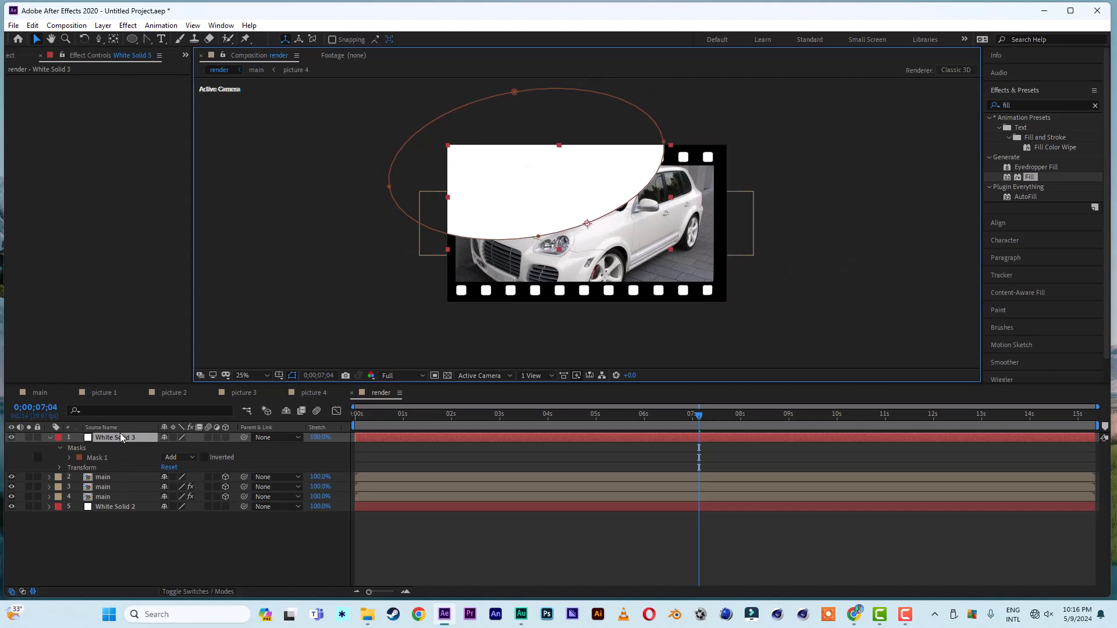
pyautogui.press('t')
pyautogui.click(172, 449)
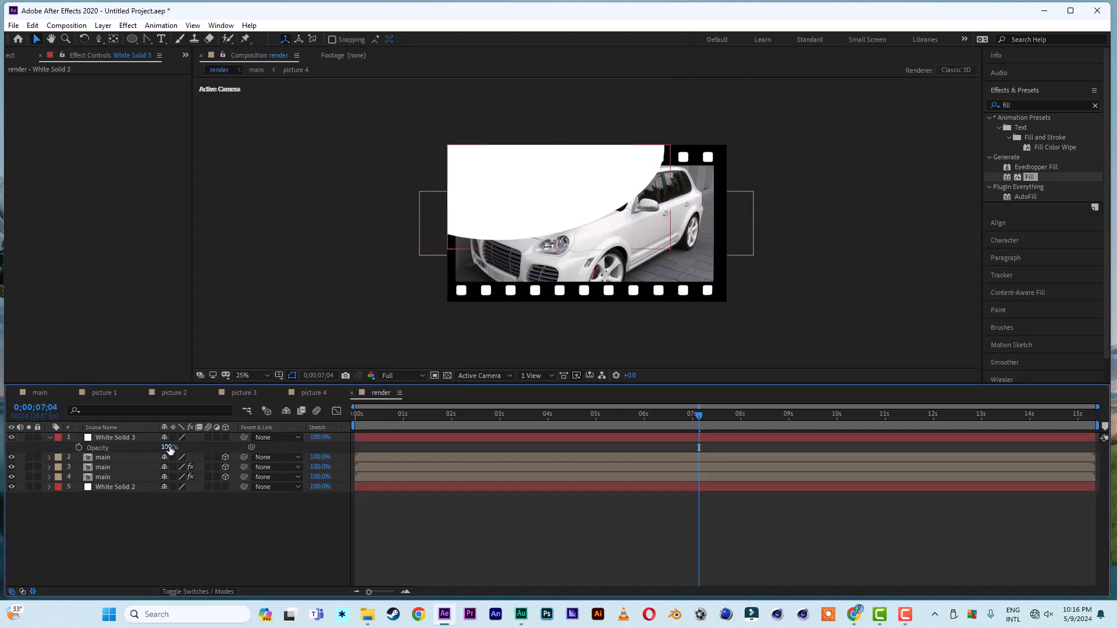
pyautogui.write('15')
pyautogui.press('Return')
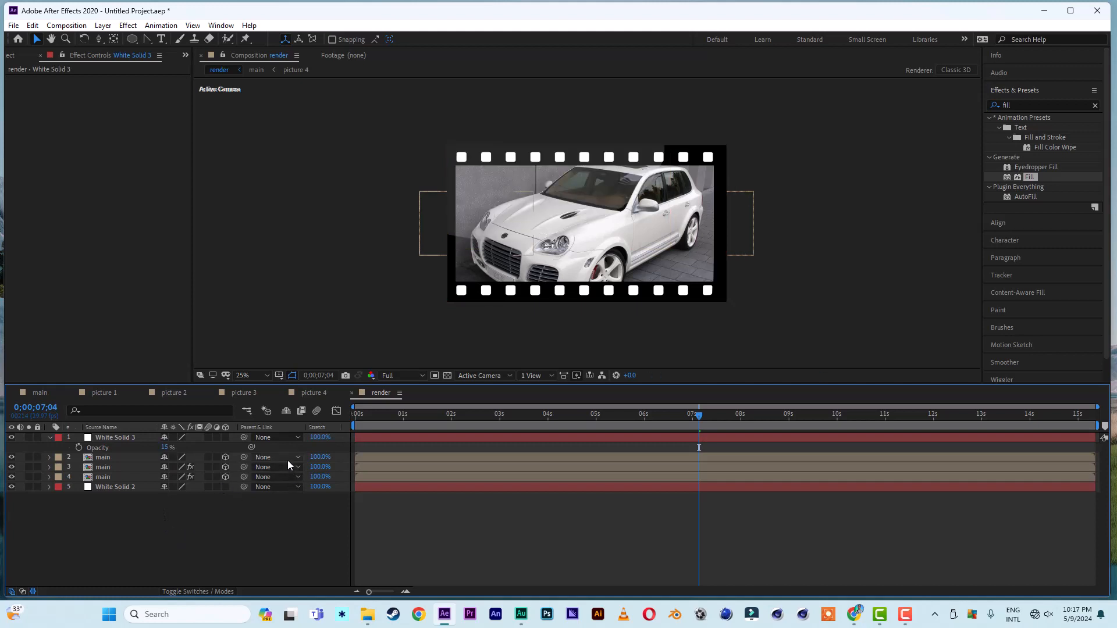
pyautogui.click(259, 376)
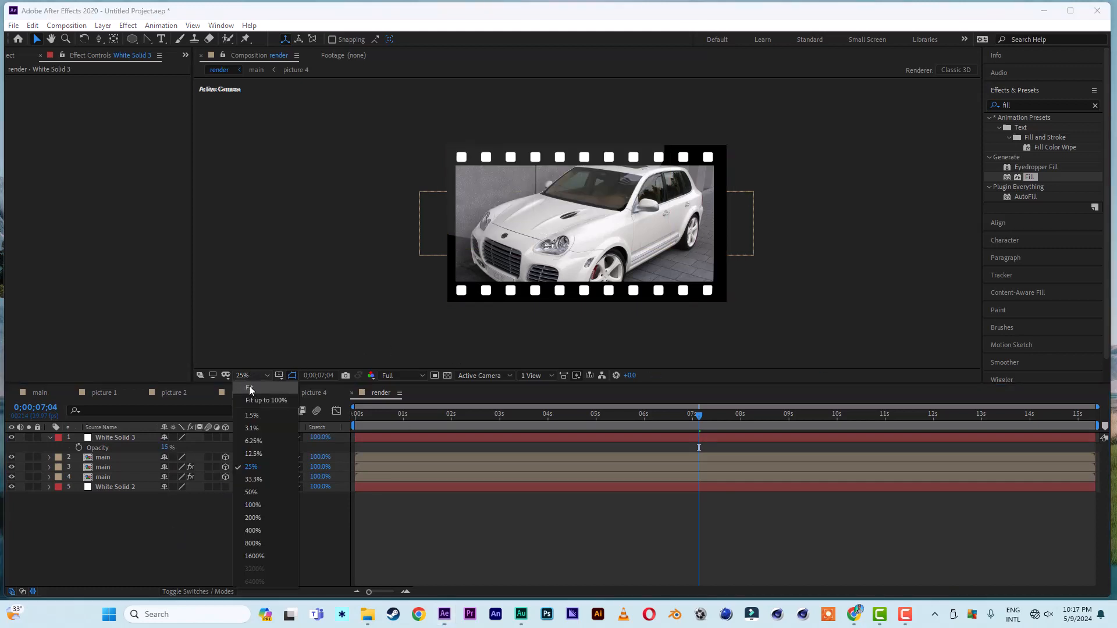
pyautogui.click(249, 386)
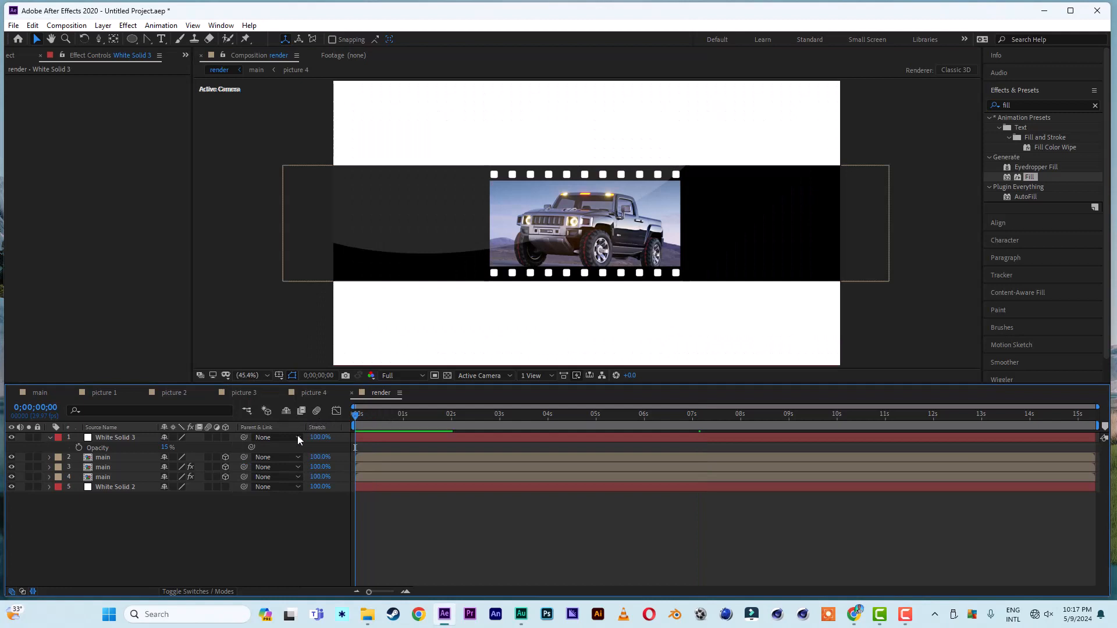
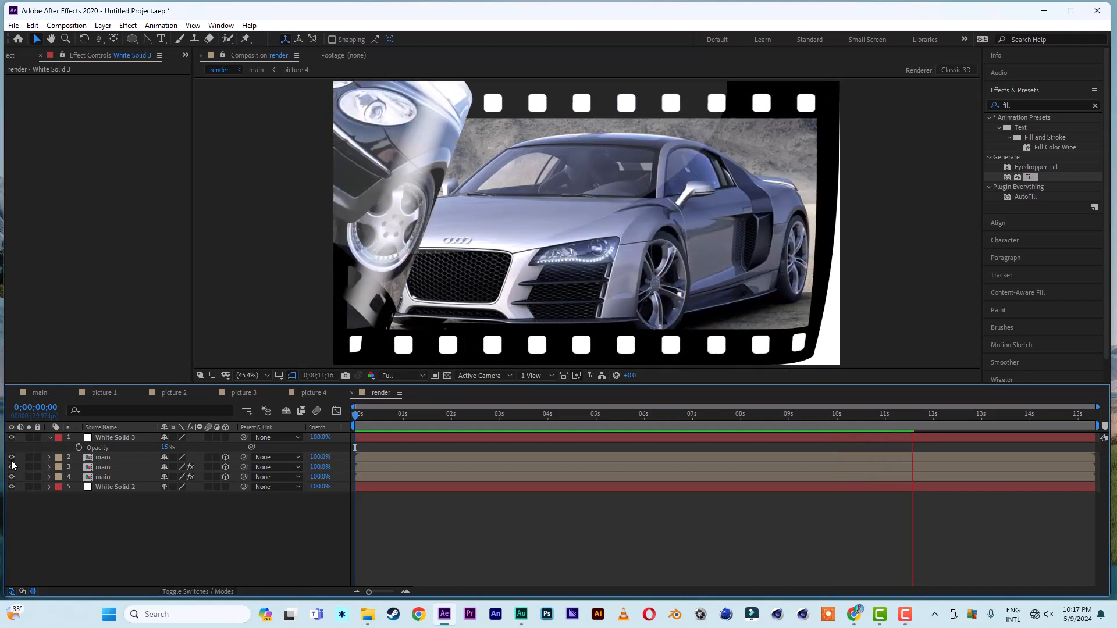
# Add the text "THE END" on the white background of the main composition at 0;00;10;11
pyautogui.click(48, 393)
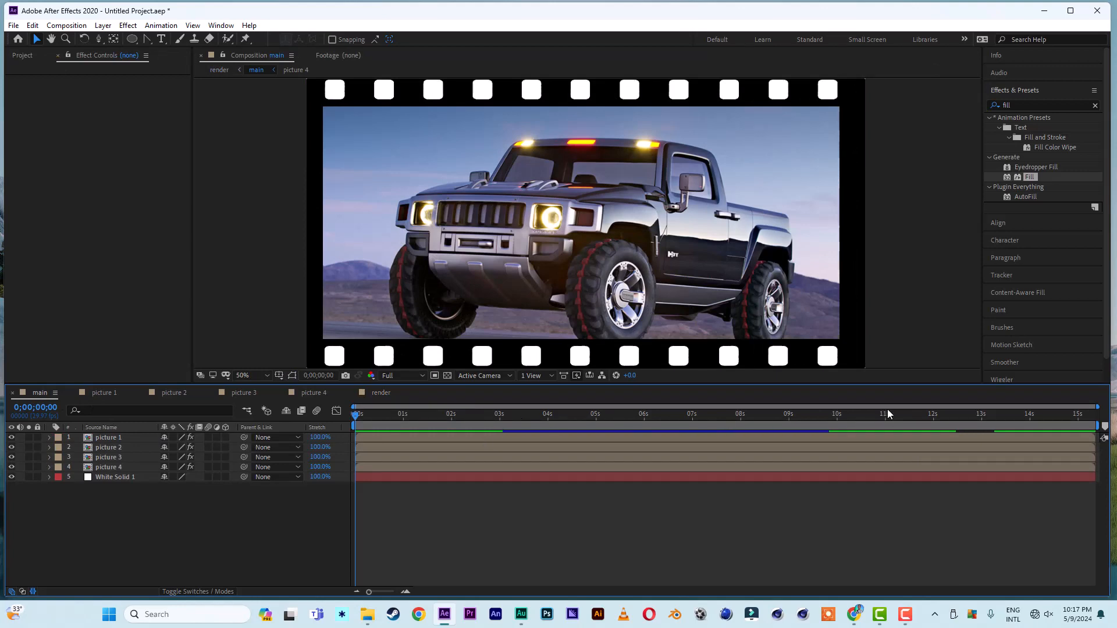
pyautogui.moveTo(899, 416); pyautogui.dragTo(855, 428)
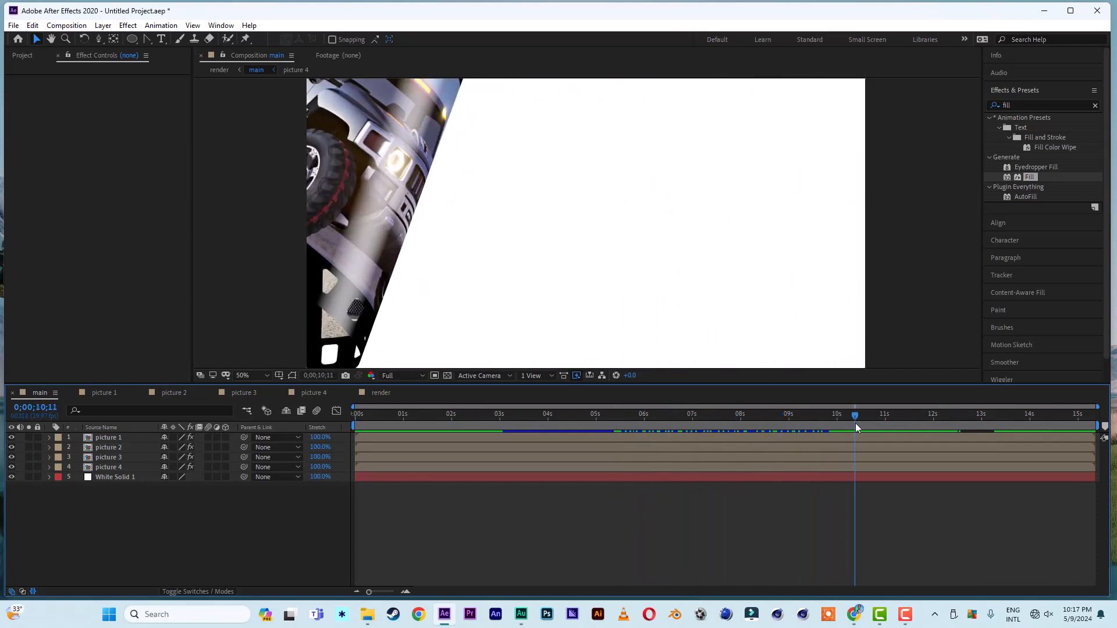
pyautogui.click(162, 39)
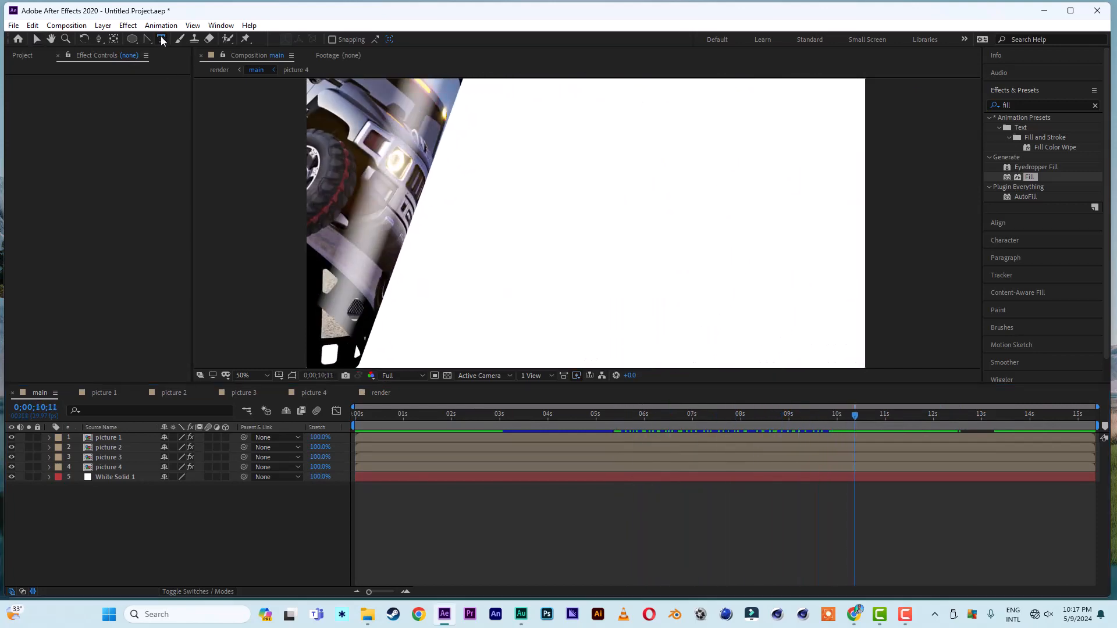
pyautogui.click(500, 231)
pyautogui.write('THE END')
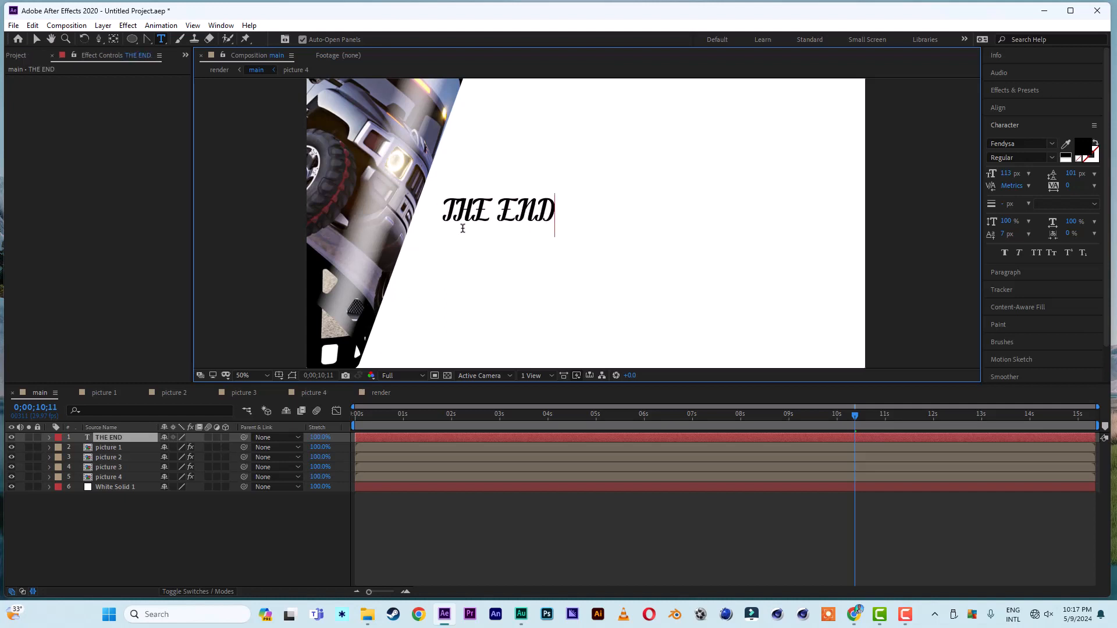
pyautogui.press('Escape')
# Move the THE END text near the centre of the frame and change its font to Franklin Gothic
pyautogui.moveTo(516, 211); pyautogui.dragTo(578, 219)
pyautogui.click(1023, 144)
pyautogui.click(927, 271)
pyautogui.click(502, 526)
# Place the THE END layer between picture 4 and White Solid 1, start it at about 4 seconds, and check the timeline
pyautogui.moveTo(109, 437); pyautogui.dragTo(115, 481)
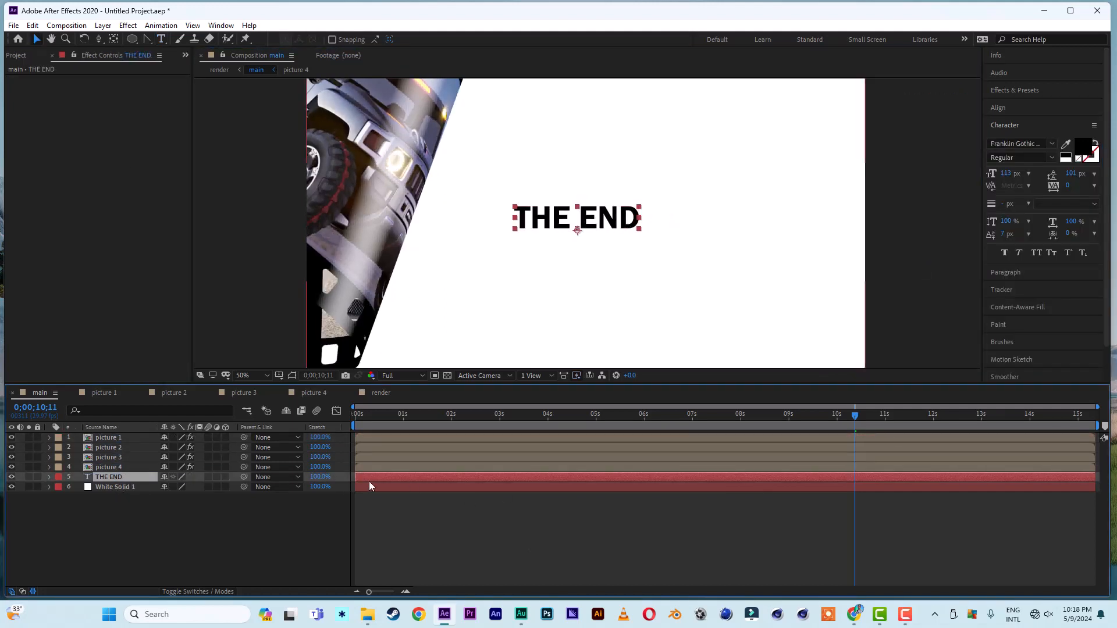
pyautogui.moveTo(356, 479); pyautogui.dragTo(567, 480)
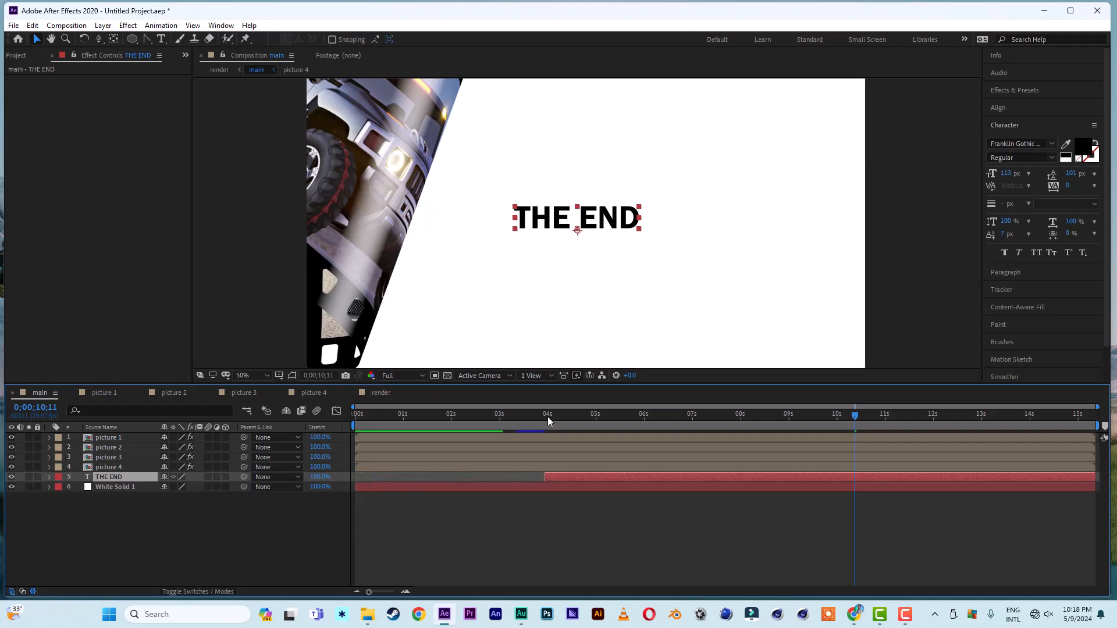
pyautogui.moveTo(547, 415); pyautogui.dragTo(976, 424)
pyautogui.press('Home')
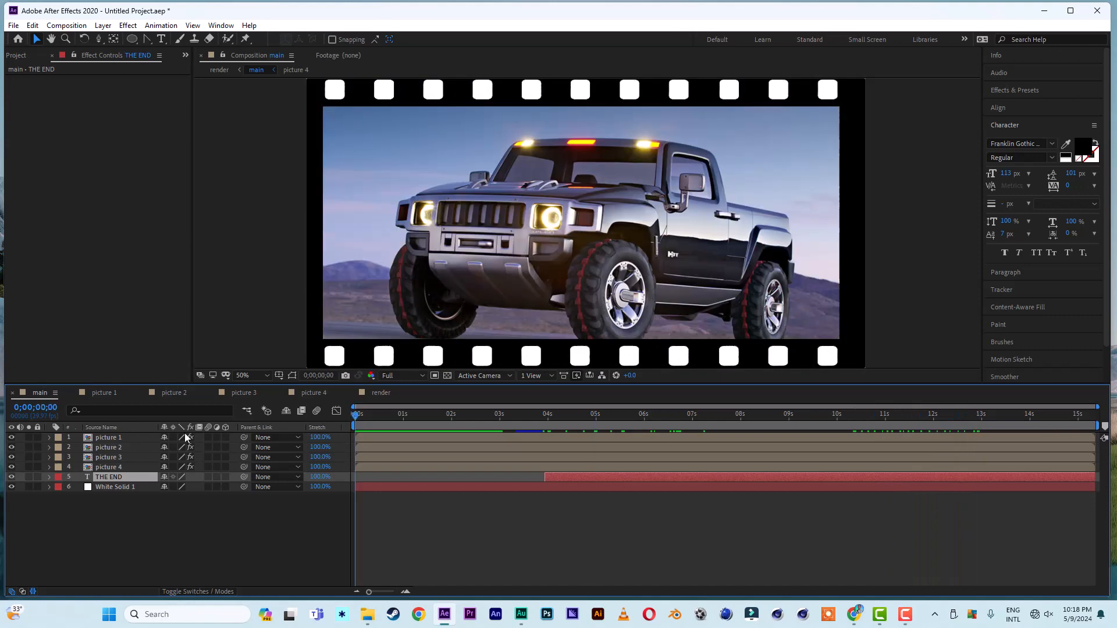
pyautogui.moveTo(361, 419); pyautogui.dragTo(284, 425)
# Preview the render composition and return to its start at 0;00;00;00
pyautogui.click(381, 397)
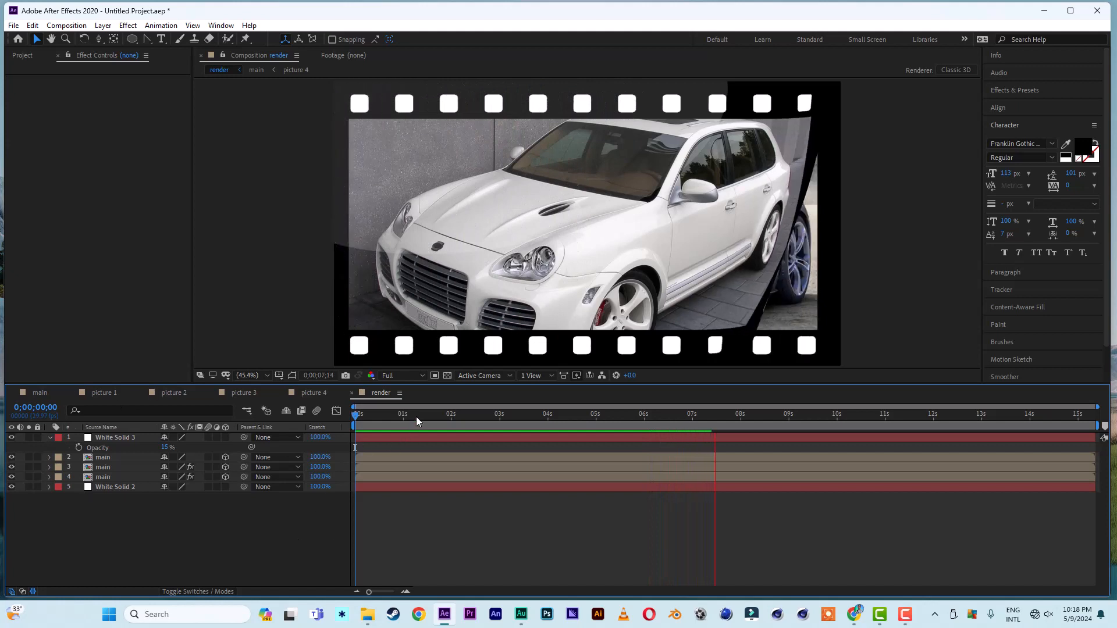
pyautogui.click(406, 417)
pyautogui.moveTo(387, 417); pyautogui.dragTo(303, 417)
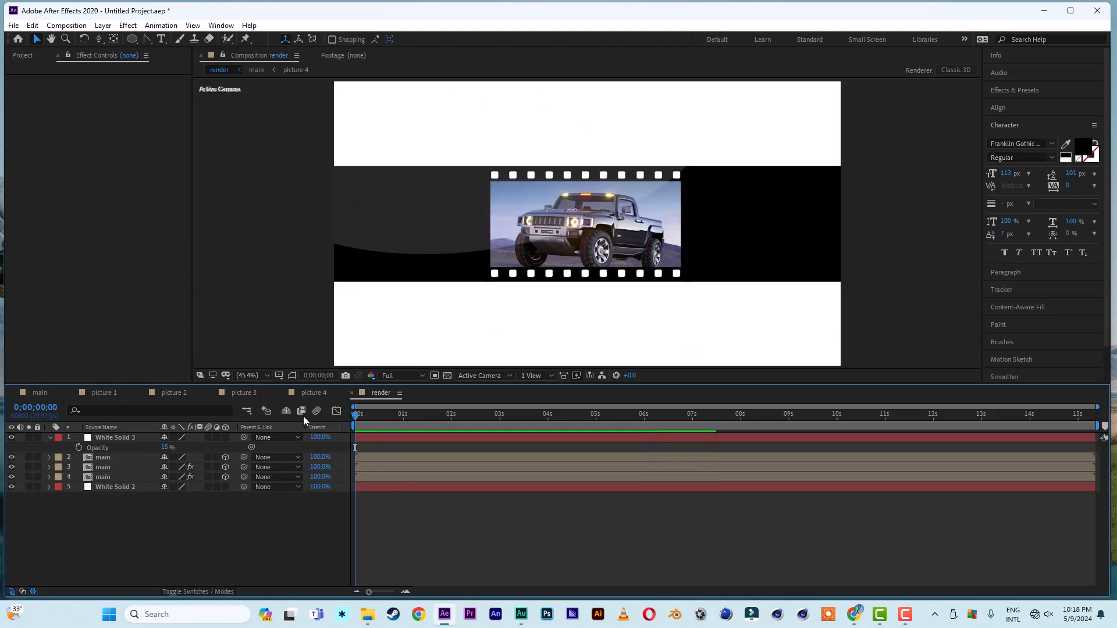
# Add the text "MY COLLECTIONS" over the film strip in the render composition, split into two lines after MY
pyautogui.click(362, 437)
pyautogui.click(162, 39)
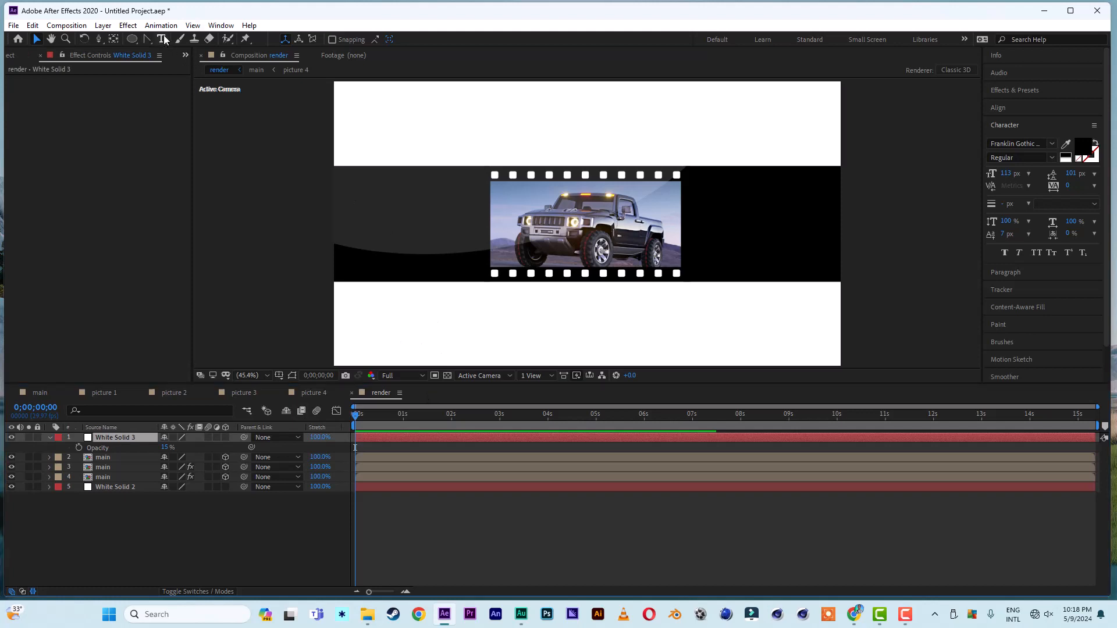
pyautogui.click(478, 243)
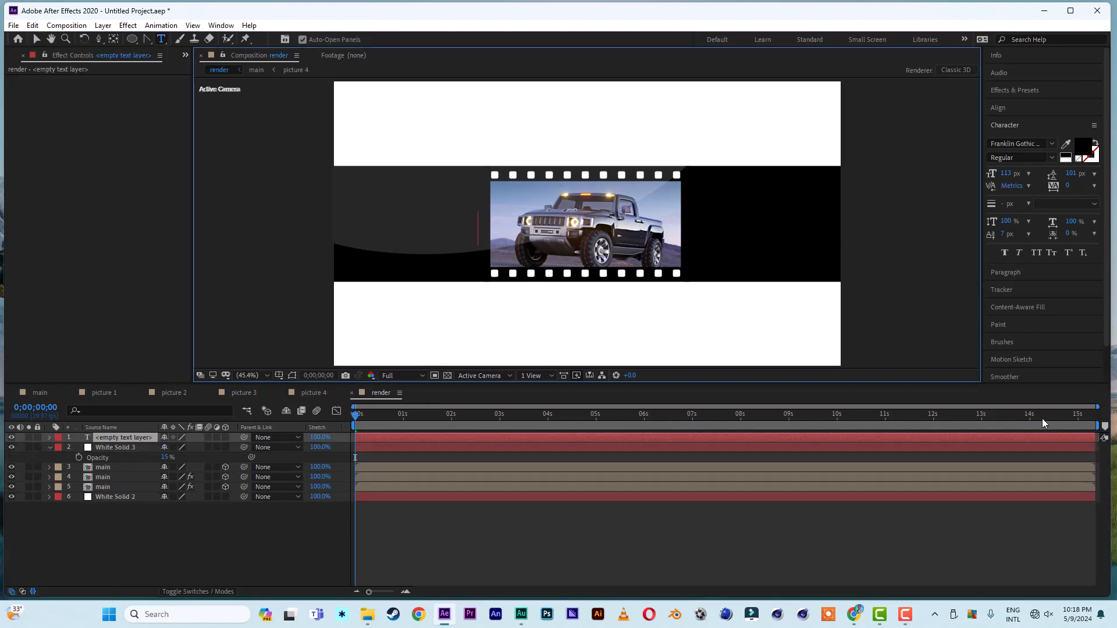
pyautogui.write('MY COLLEC')
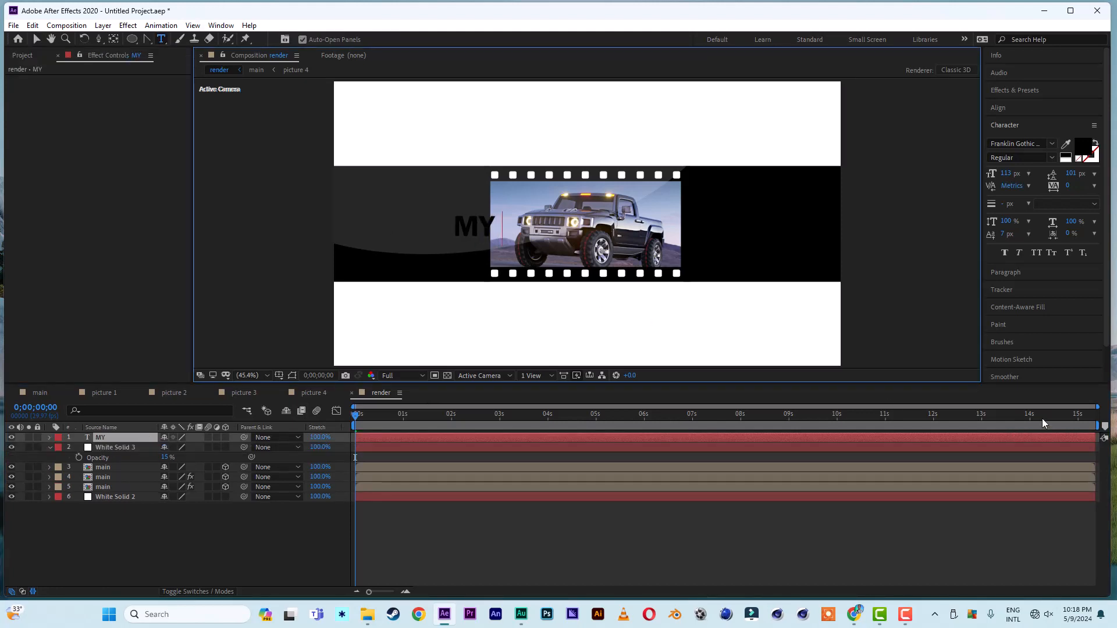
pyautogui.write('TIONS')
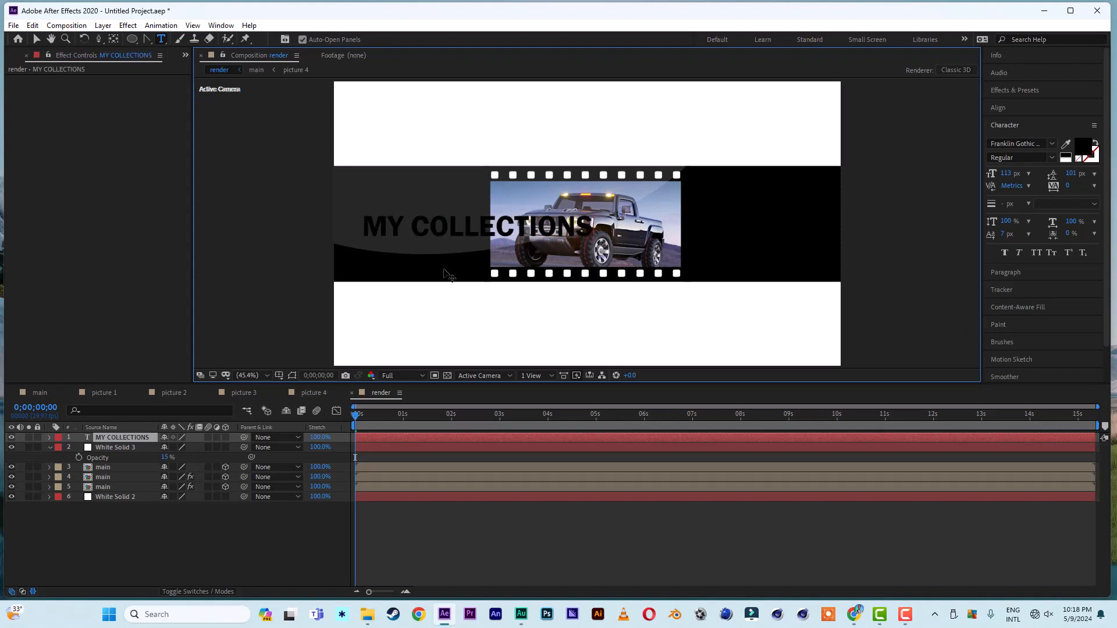
pyautogui.press('BackSpace')
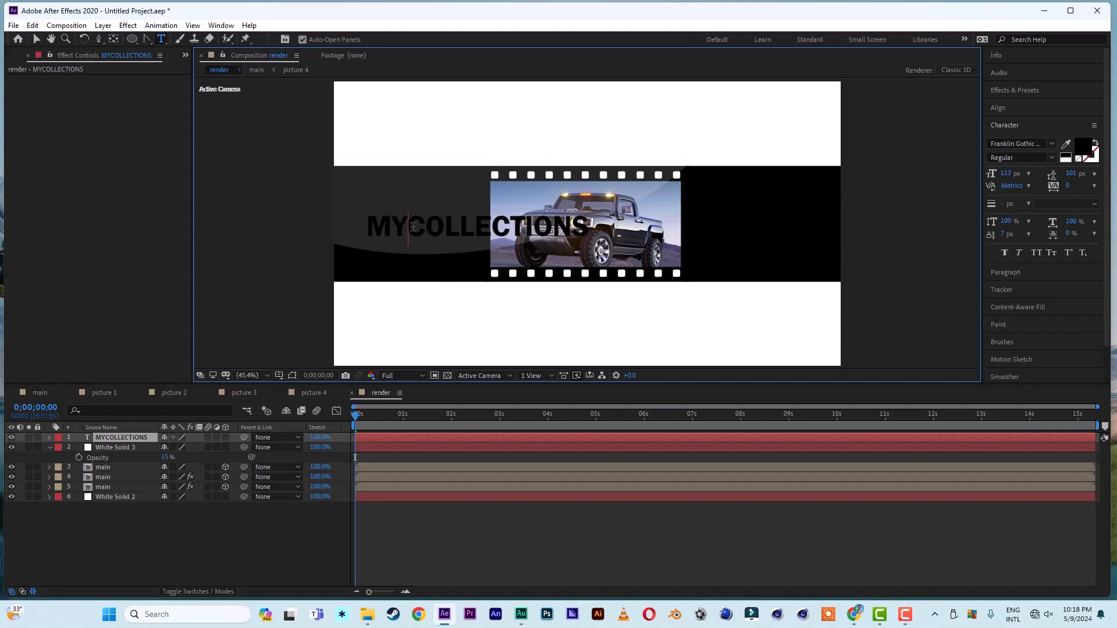
pyautogui.press('Return')
pyautogui.click(35, 44)
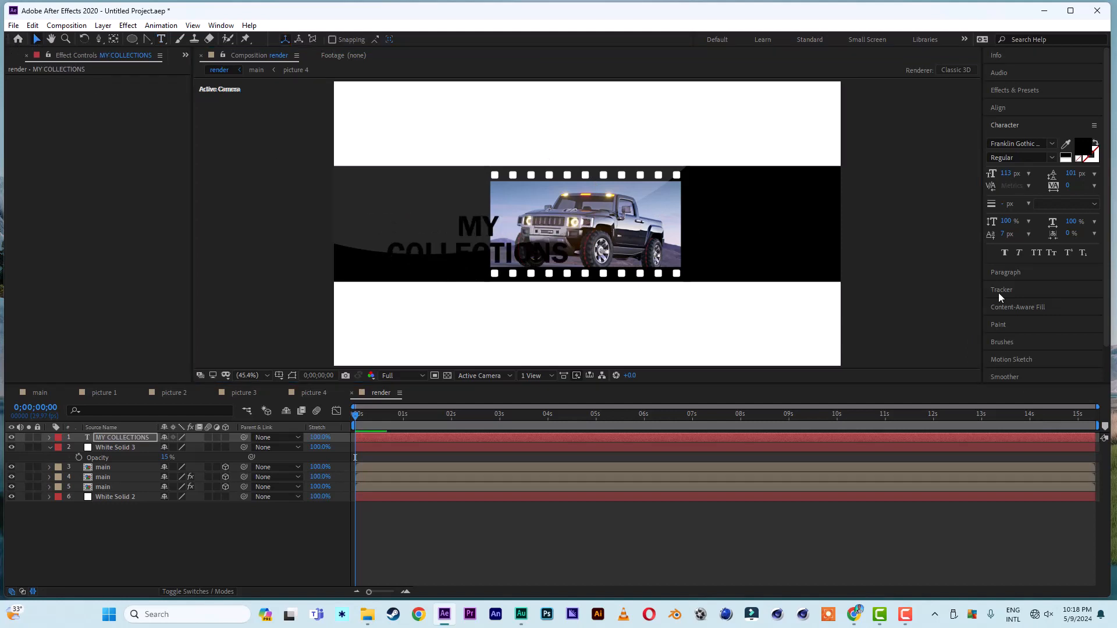
# Change the MY COLLECTIONS text colour to a bright blue
pyautogui.click(1083, 148)
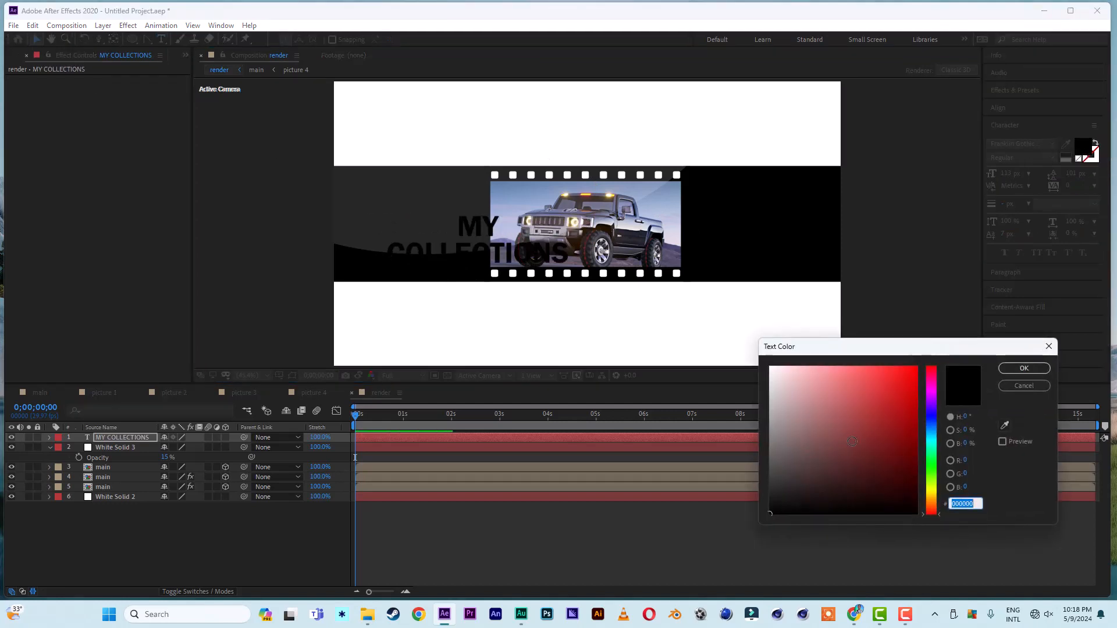
pyautogui.click(933, 424)
pyautogui.click(909, 382)
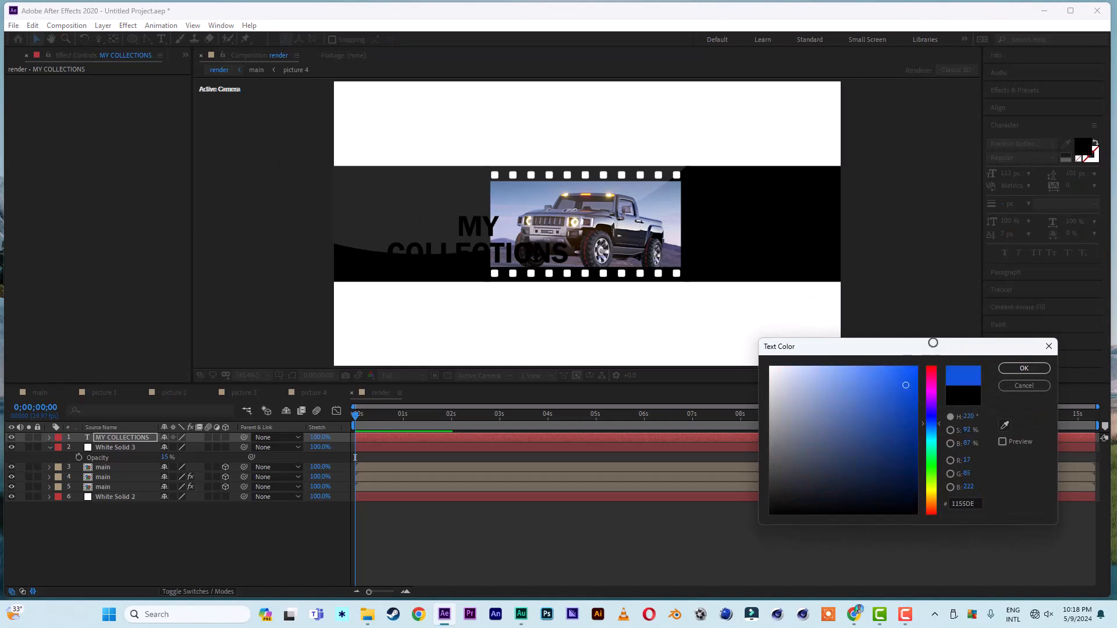
pyautogui.click(1024, 368)
pyautogui.press('capslock')
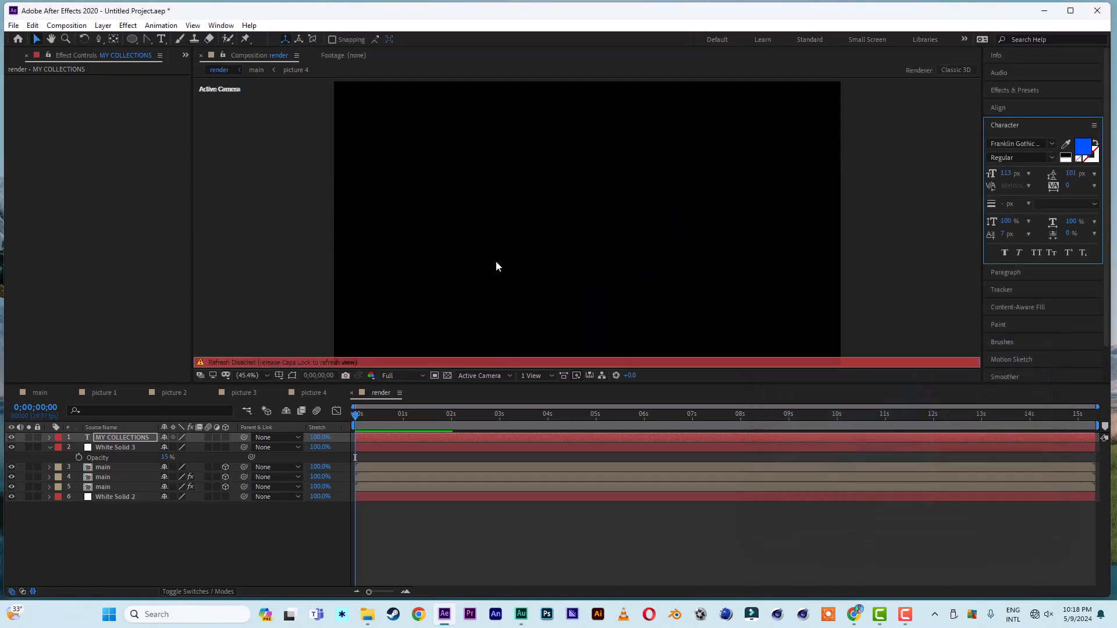
pyautogui.press('capslock')
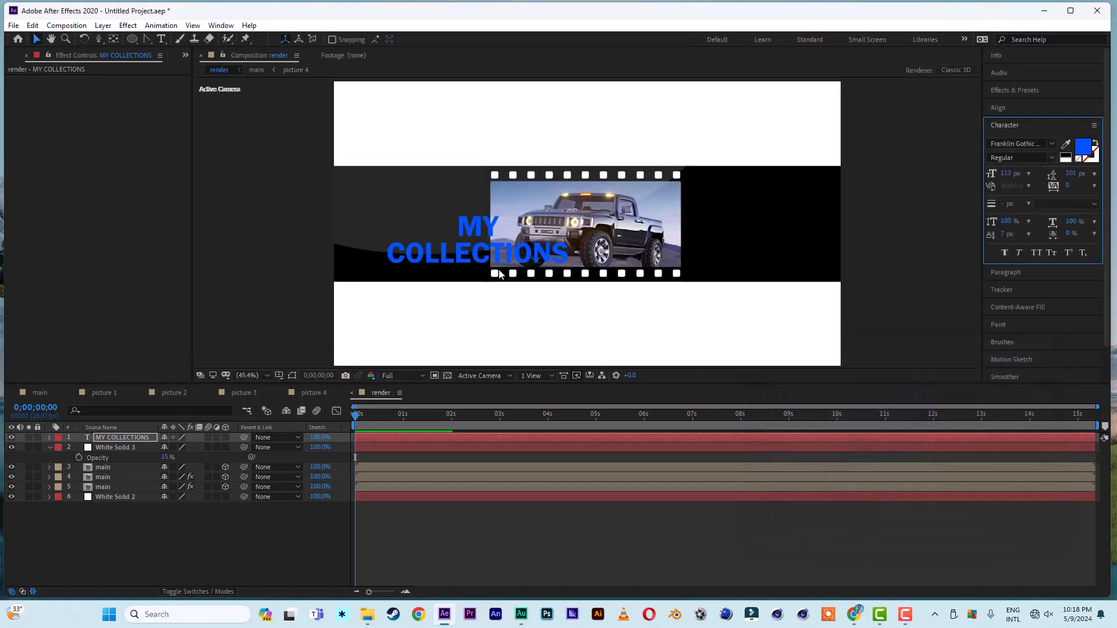
# Move the MY COLLECTIONS text over the truck picture and enlarge its font size to 188 px
pyautogui.click(57, 440)
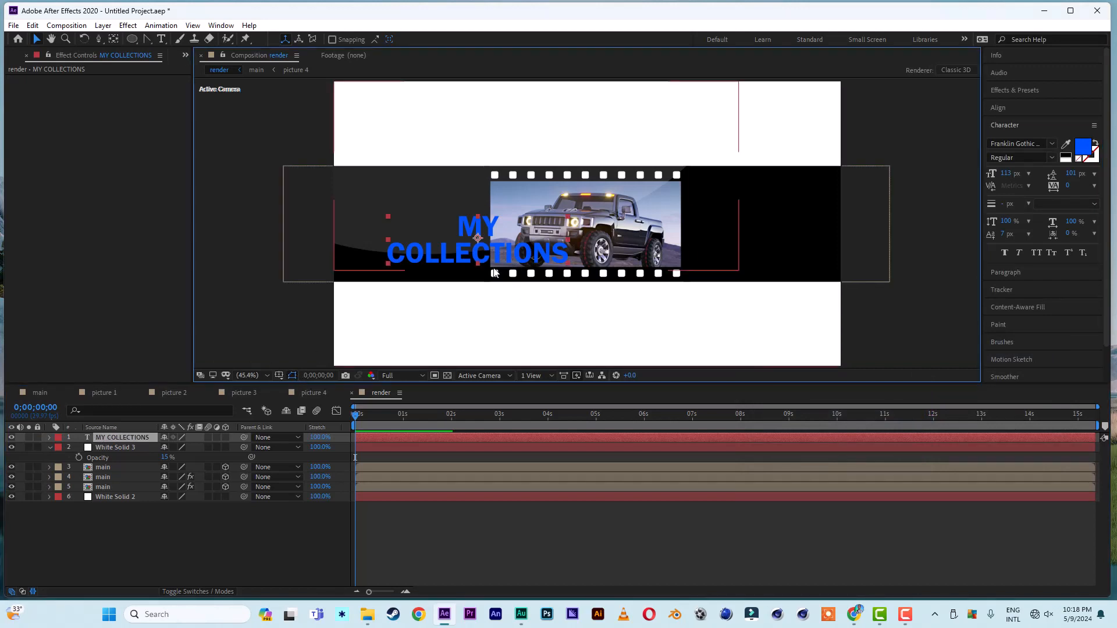
pyautogui.moveTo(478, 256); pyautogui.dragTo(596, 248)
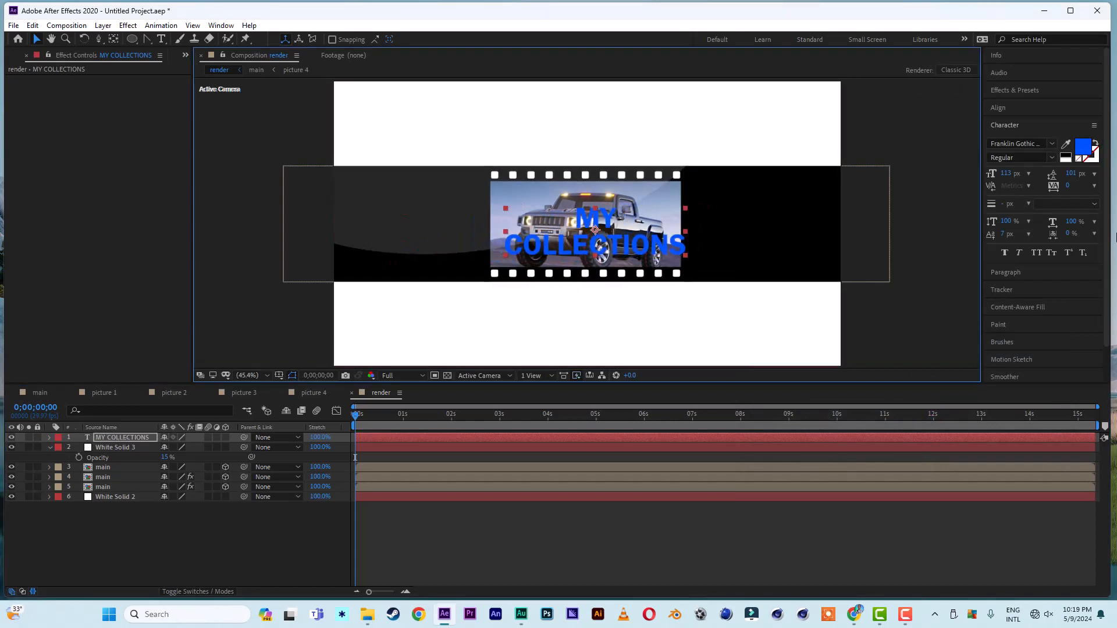
pyautogui.moveTo(1007, 173); pyautogui.dragTo(1094, 177)
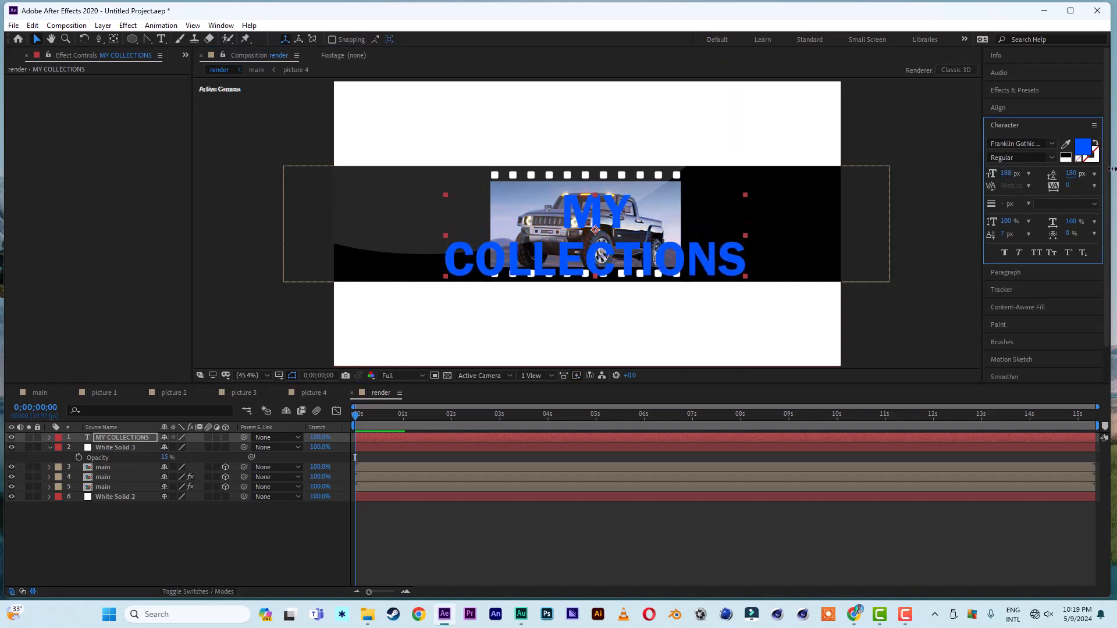
# Change the font of the MY COLLECTIONS text to Arial Black
pyautogui.click(1052, 144)
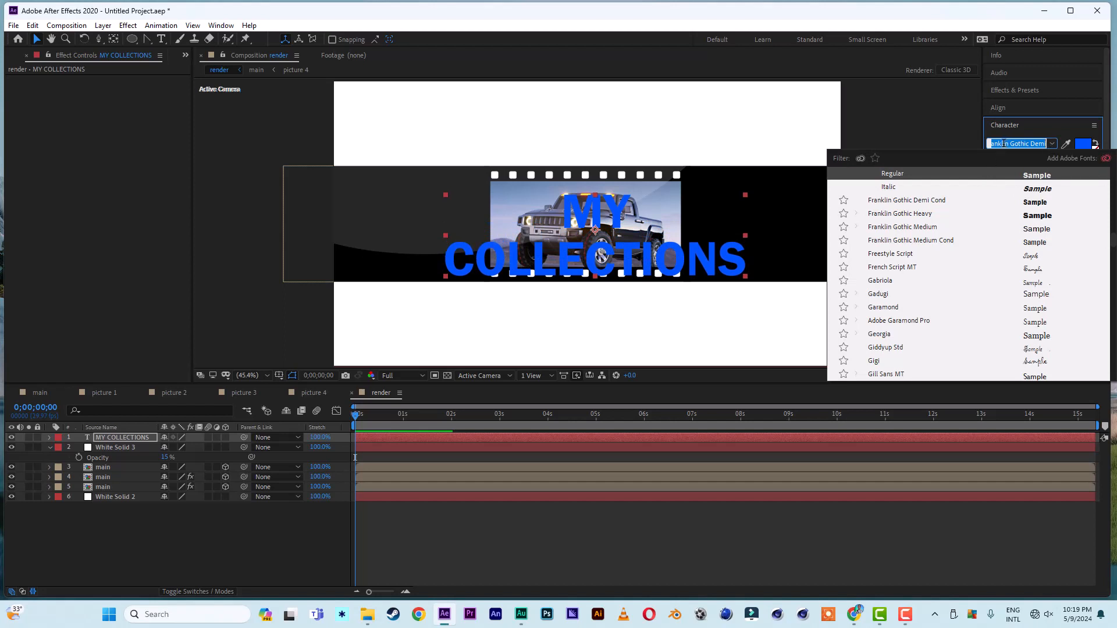
pyautogui.write('arie')
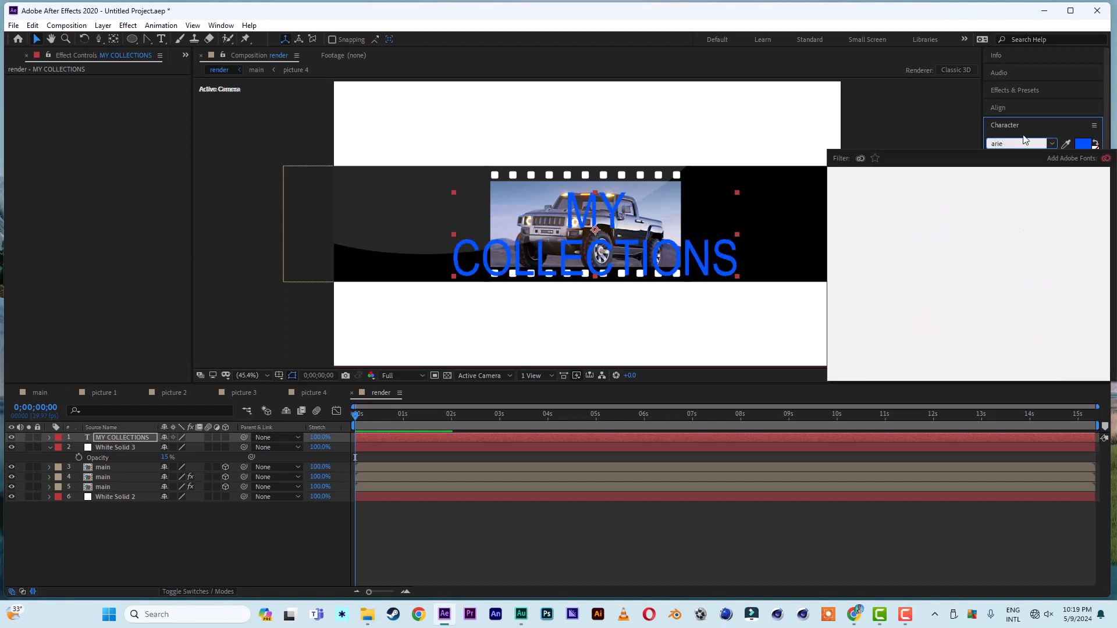
pyautogui.press('BackSpace')
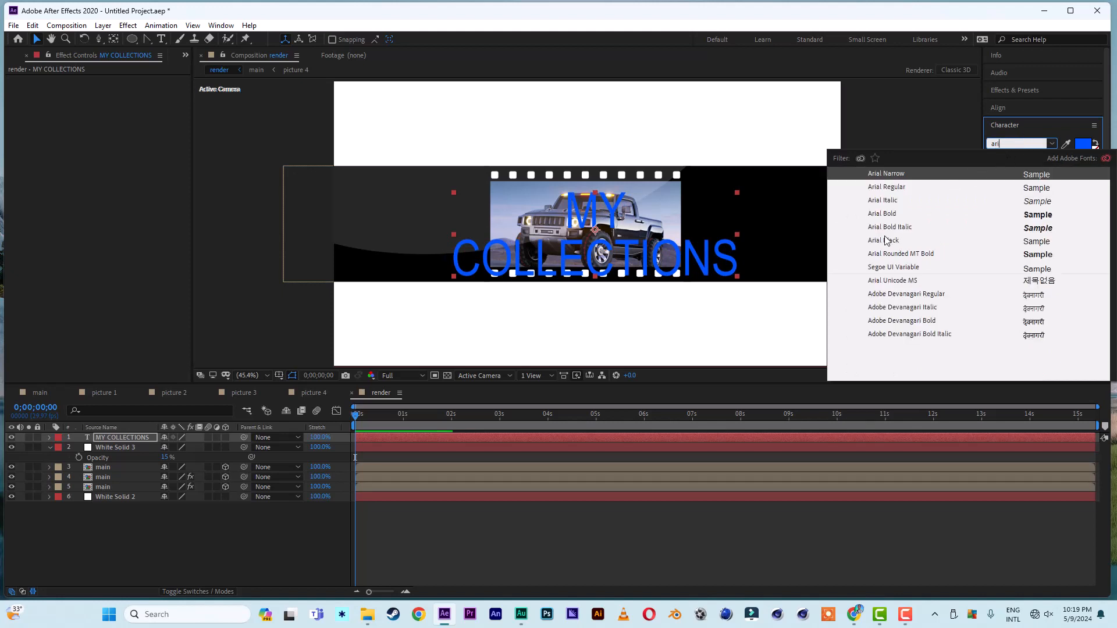
pyautogui.click(885, 239)
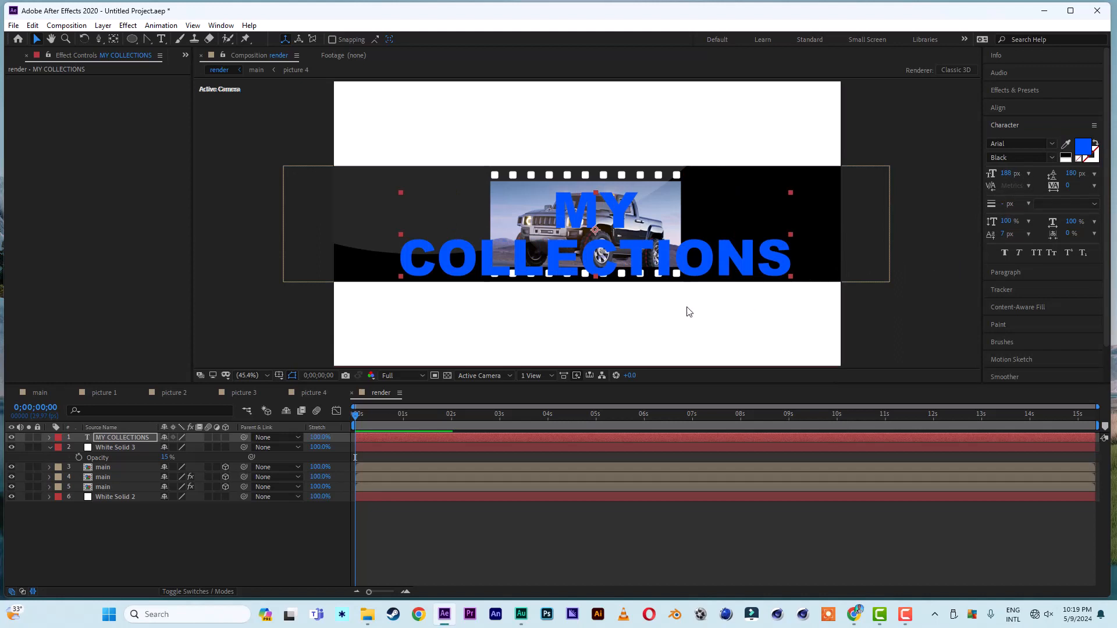
# Rotate the MY COLLECTIONS layer to -18° so the text slants upward across the film strip
pyautogui.click(143, 439)
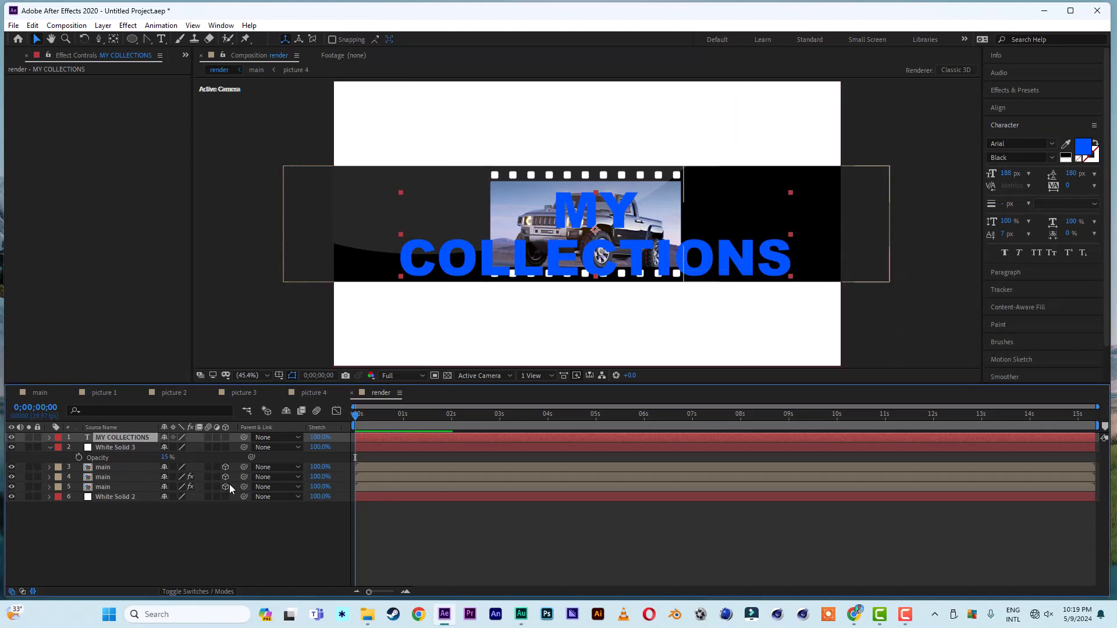
pyautogui.press('r')
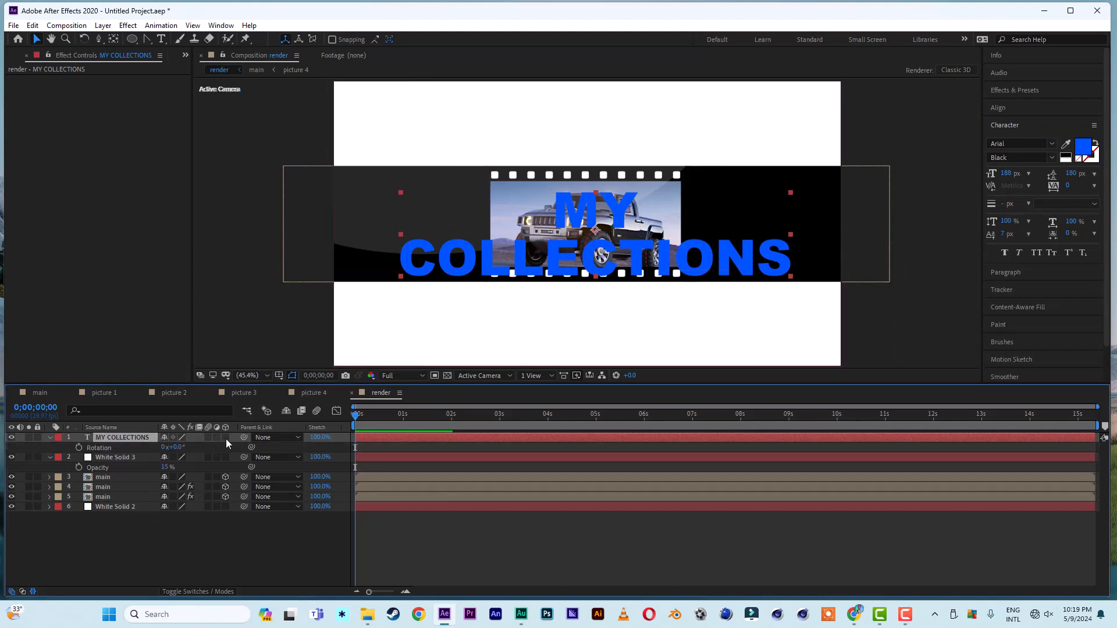
pyautogui.moveTo(178, 448); pyautogui.dragTo(168, 448)
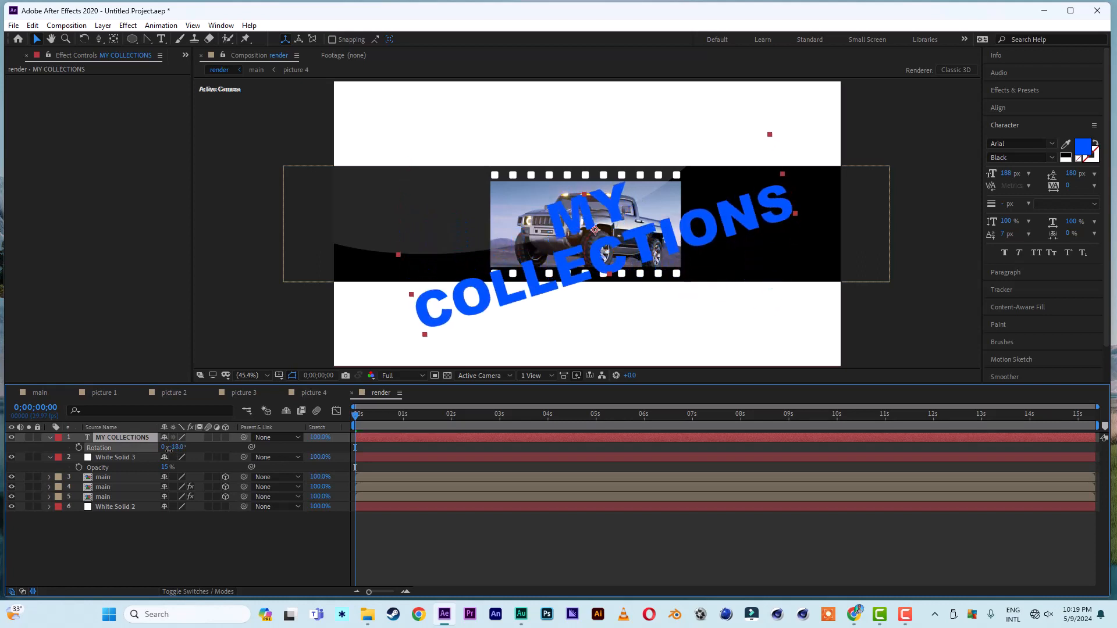
pyautogui.click(50, 438)
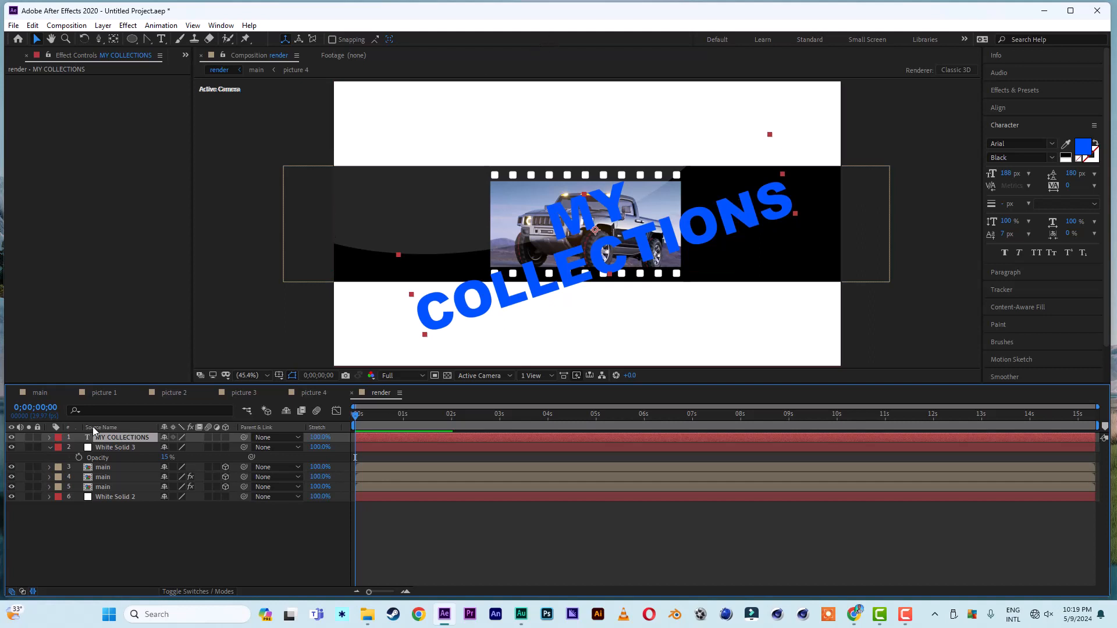
# Create shapes from the MY COLLECTIONS text layer
pyautogui.click(103, 26)
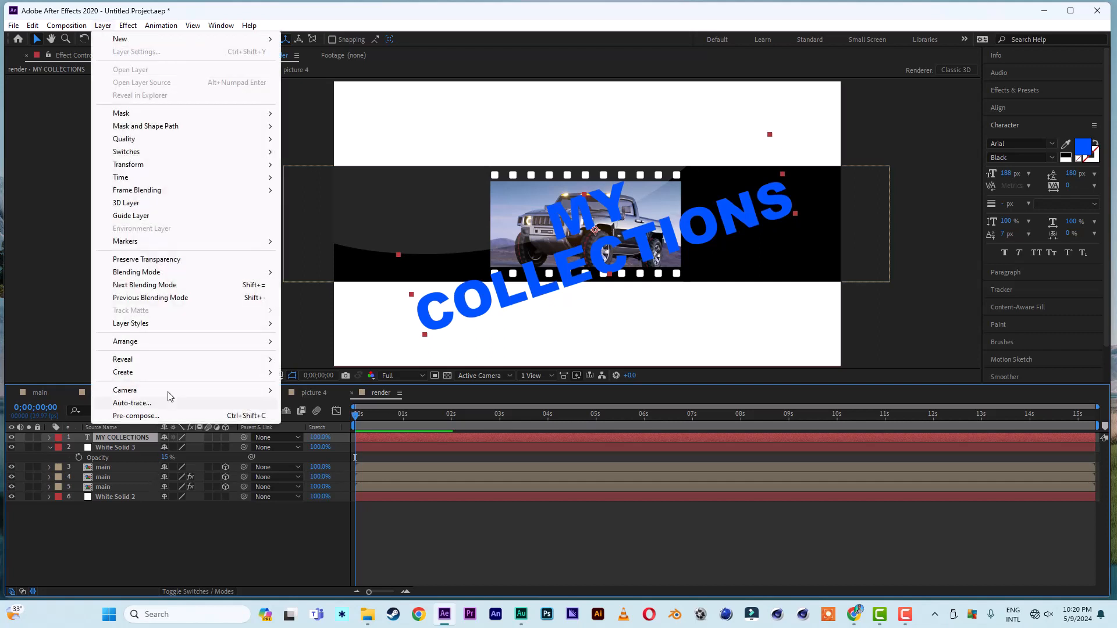
pyautogui.moveTo(162, 373)
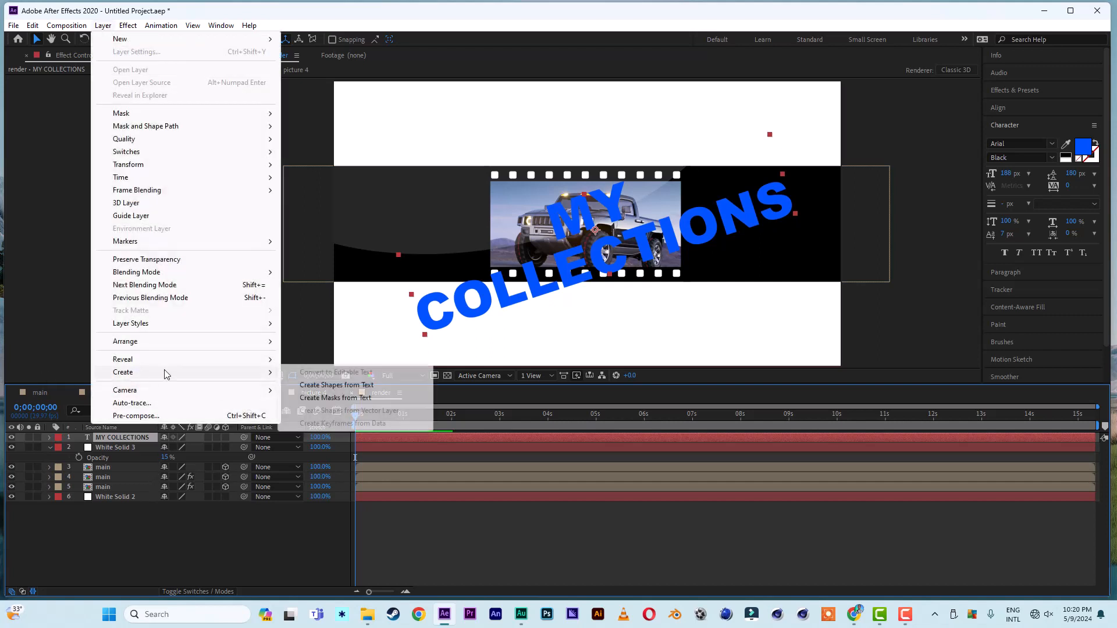
pyautogui.click(325, 386)
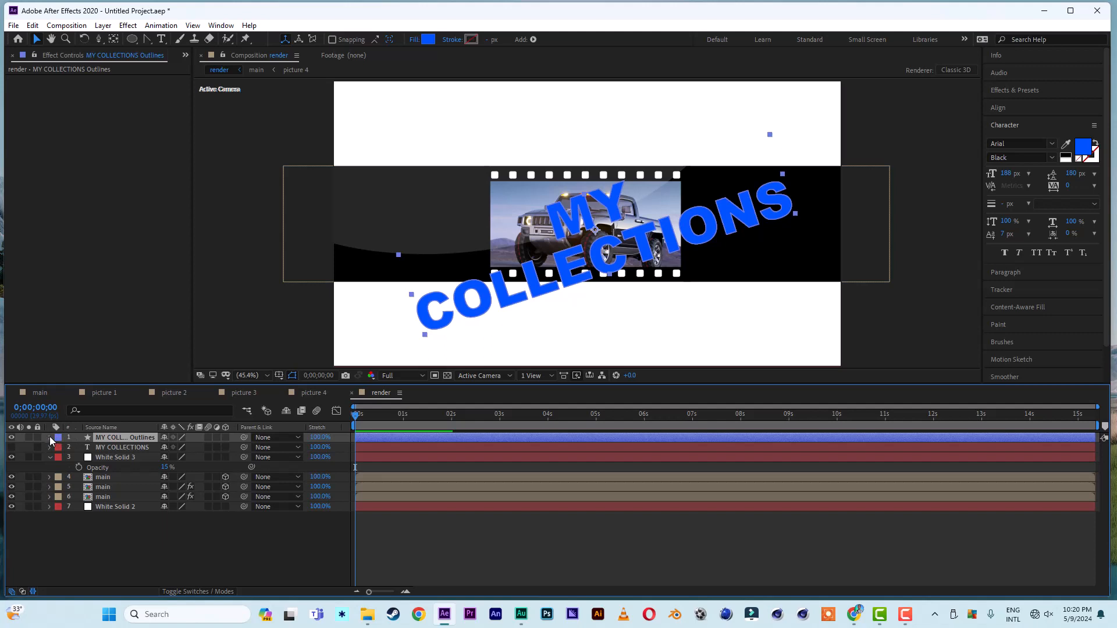
# Add Trim Paths to the contents of the MY COLLECTIONS Outlines layer and expand its properties
pyautogui.click(50, 438)
pyautogui.click(61, 449)
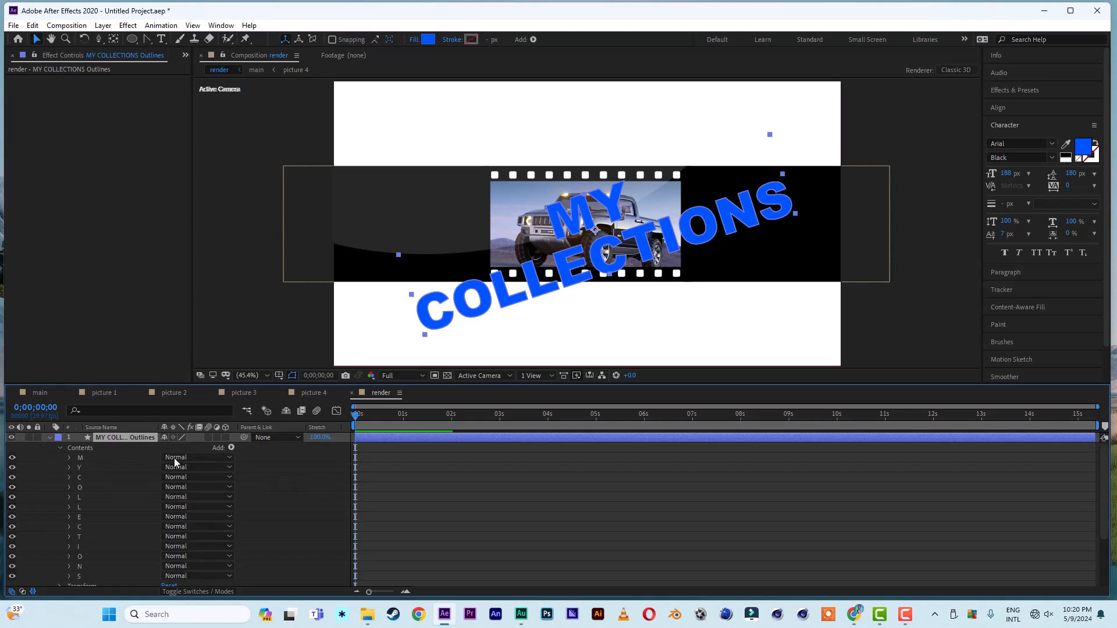
pyautogui.click(232, 448)
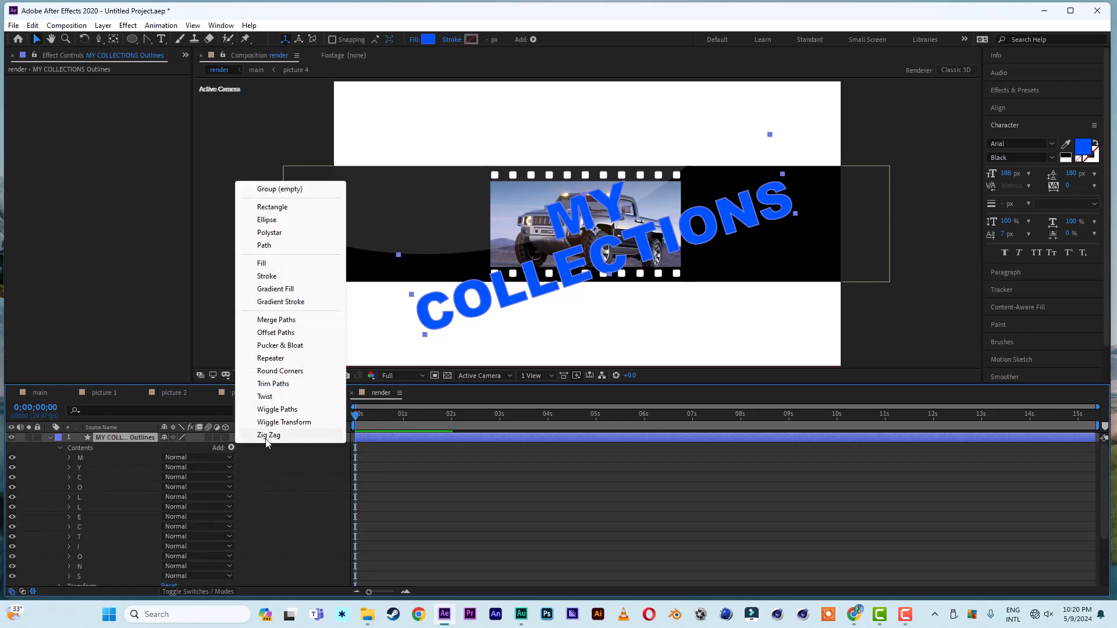
pyautogui.click(273, 384)
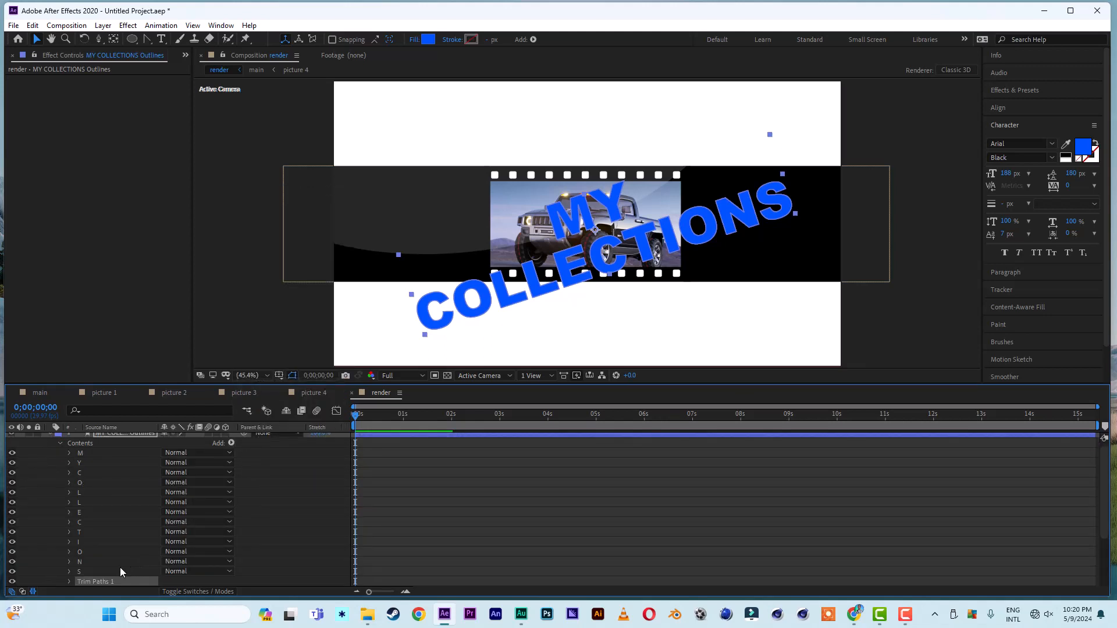
pyautogui.click(69, 582)
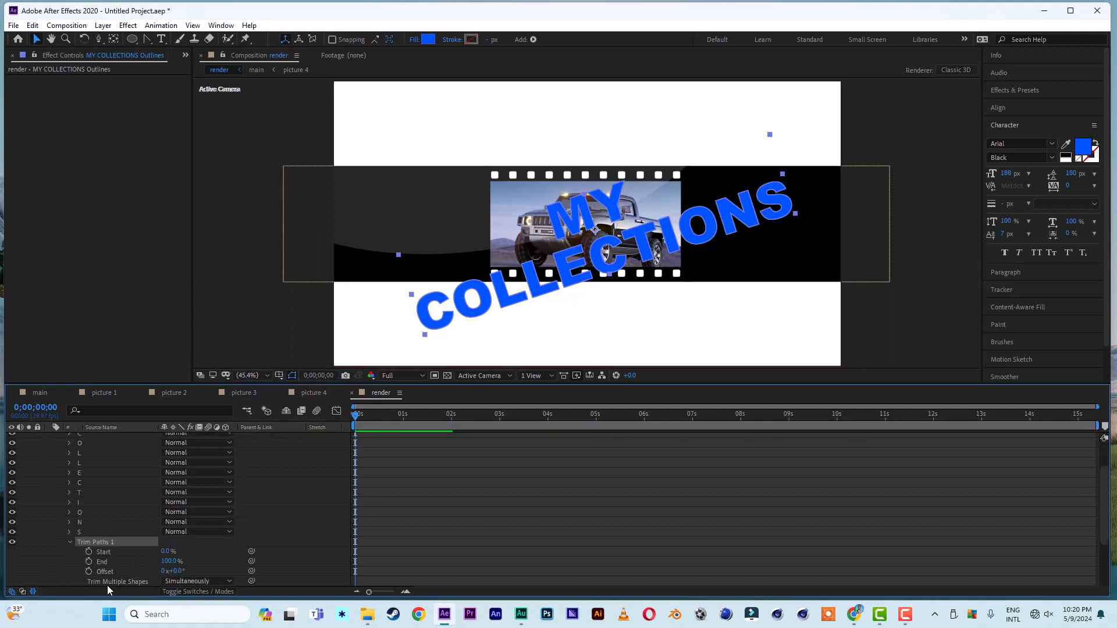
# Remove the fill from the MY COLLECTIONS outlines and give them a solid white stroke 18 px wide
pyautogui.click(413, 42)
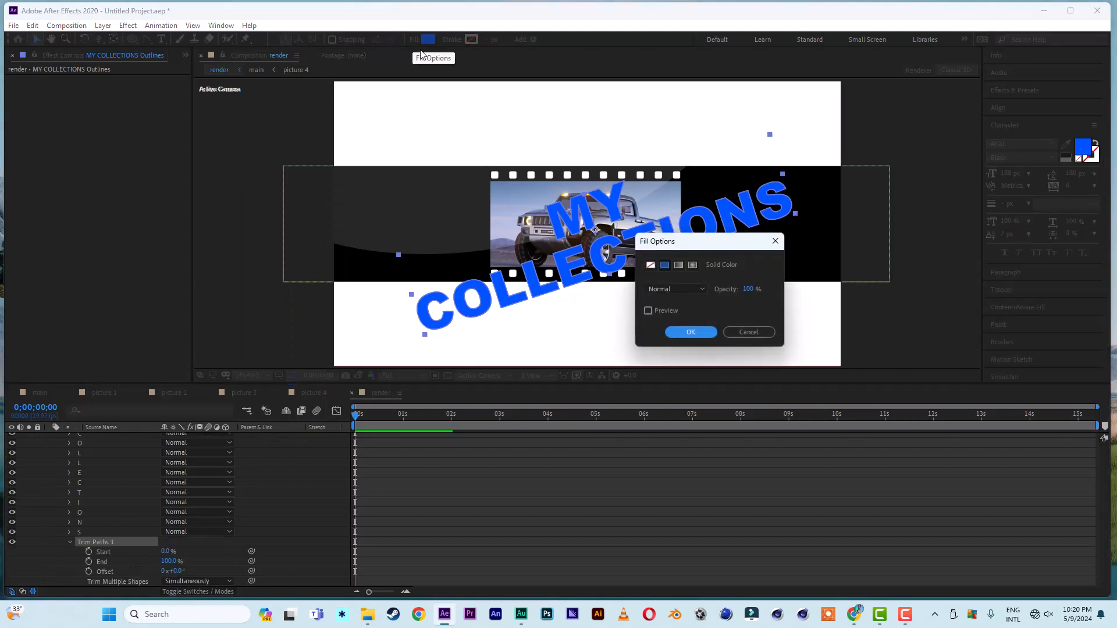
pyautogui.click(650, 264)
pyautogui.click(690, 333)
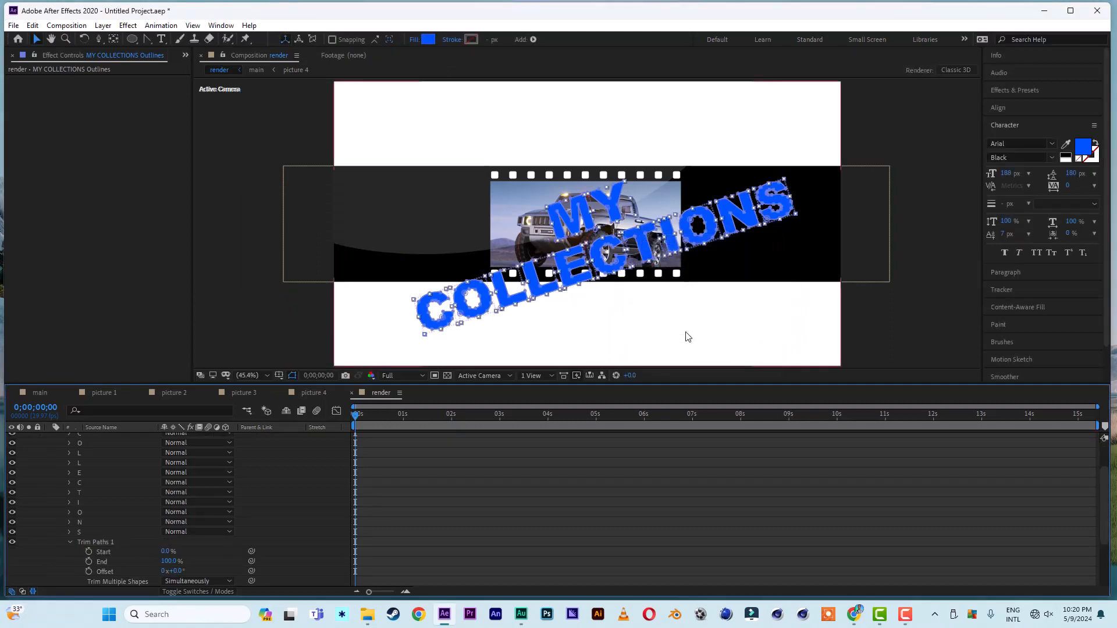
pyautogui.click(472, 40)
pyautogui.click(665, 266)
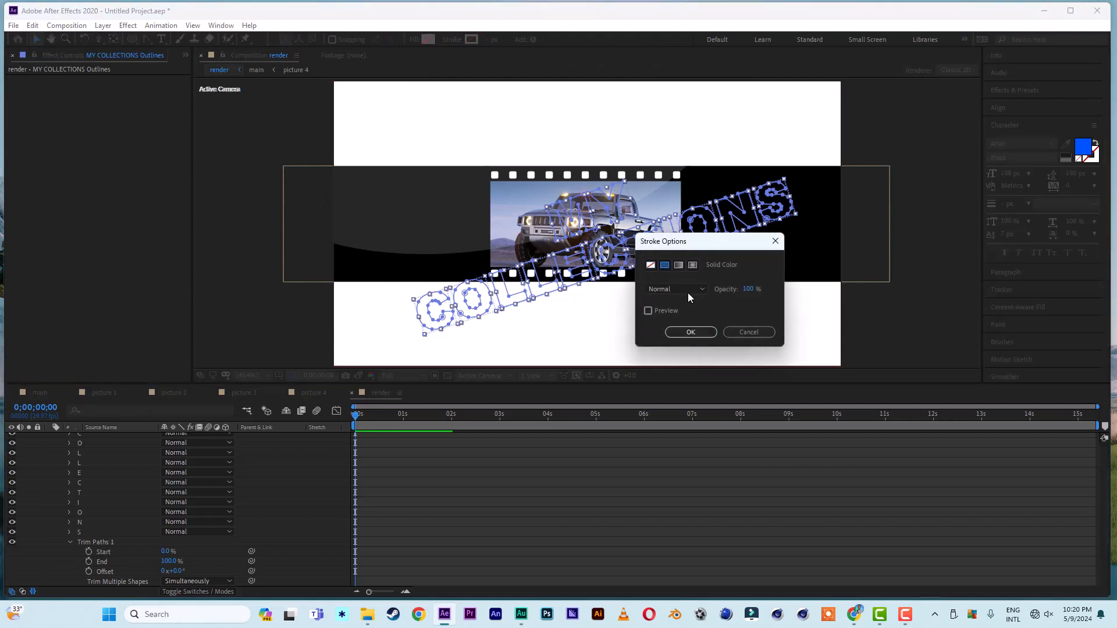
pyautogui.click(691, 332)
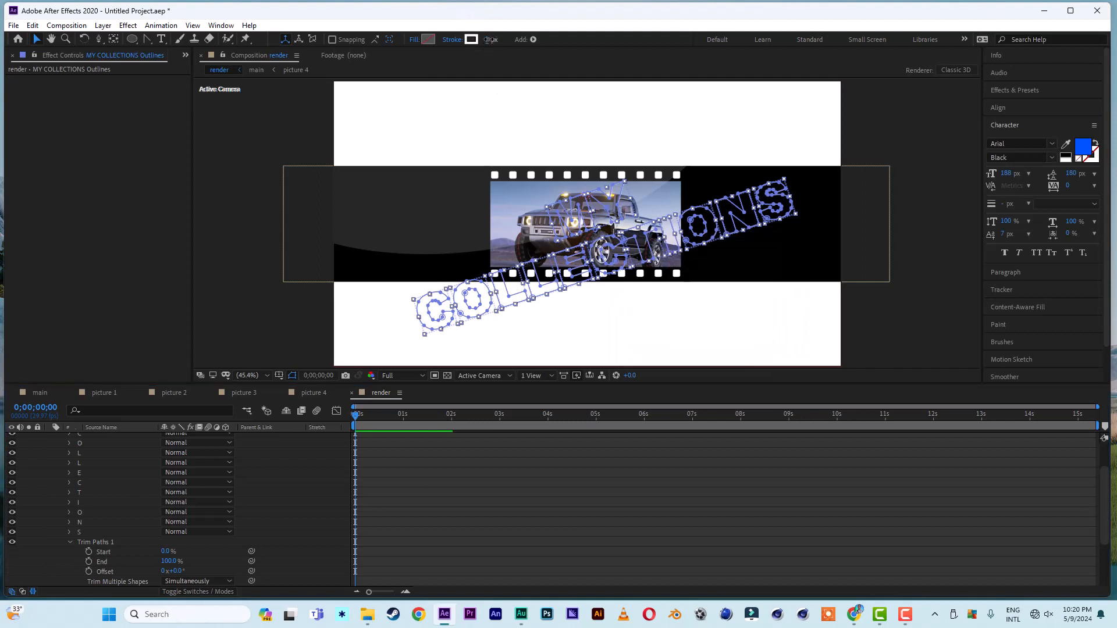
pyautogui.moveTo(487, 41)
pyautogui.mouseDown()
pyautogui.moveTo(508, 41)
pyautogui.moveTo(495, 41)
pyautogui.mouseUp()
pyautogui.click(917, 147)
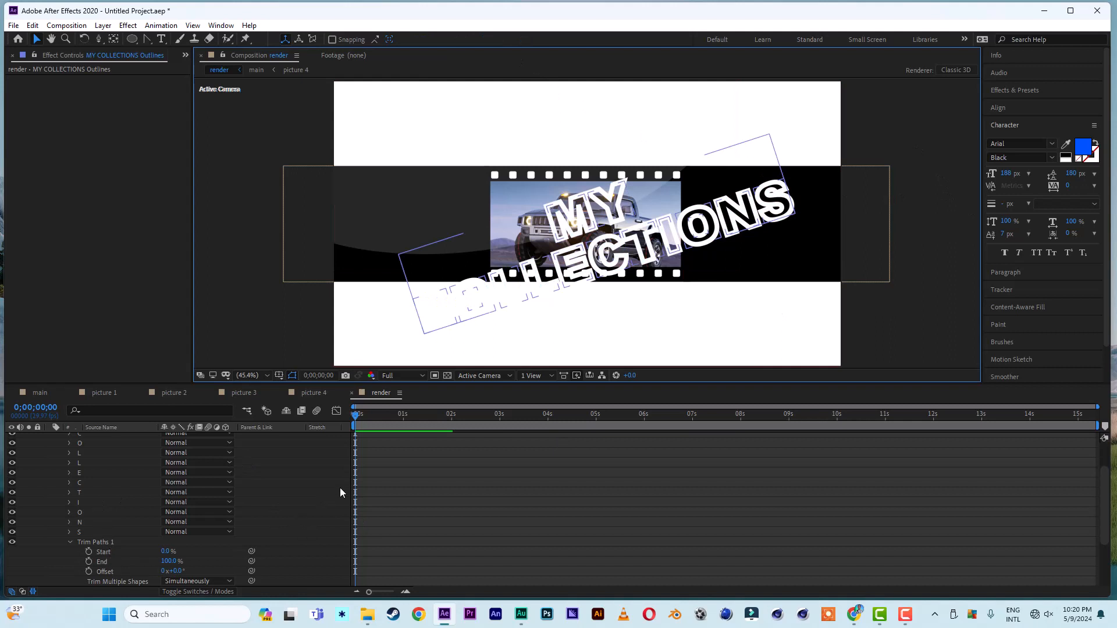
# Keyframe the Trim Paths End of the MY COLLECTIONS outlines from 0% at 0 seconds to 100% at 2 seconds
pyautogui.moveTo(177, 564); pyautogui.dragTo(39, 561)
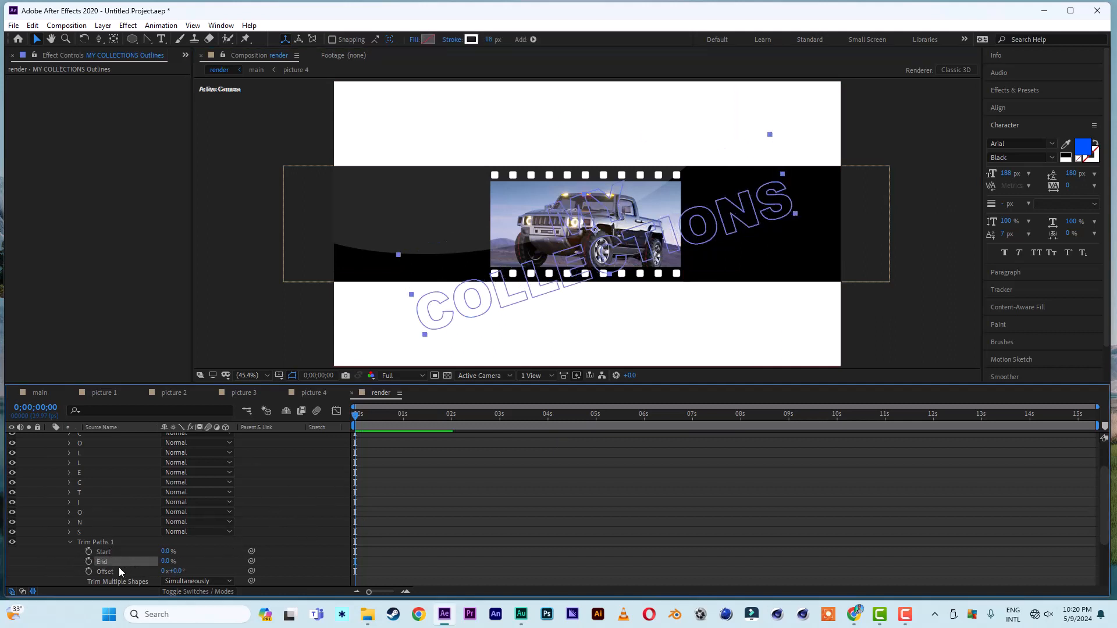
pyautogui.click(449, 418)
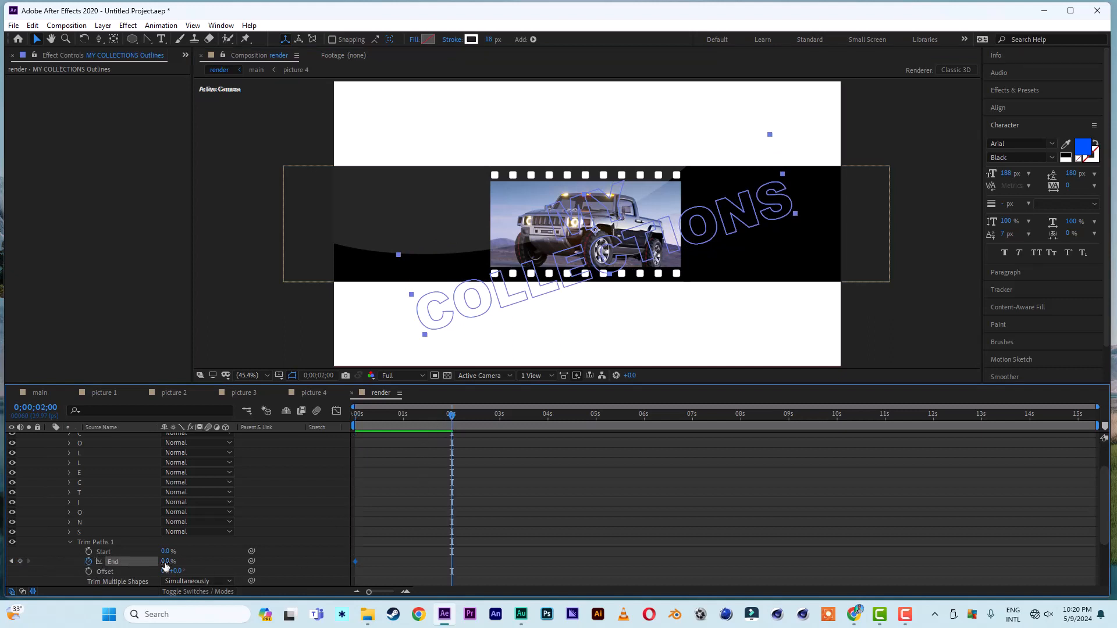
pyautogui.moveTo(165, 563); pyautogui.dragTo(326, 565)
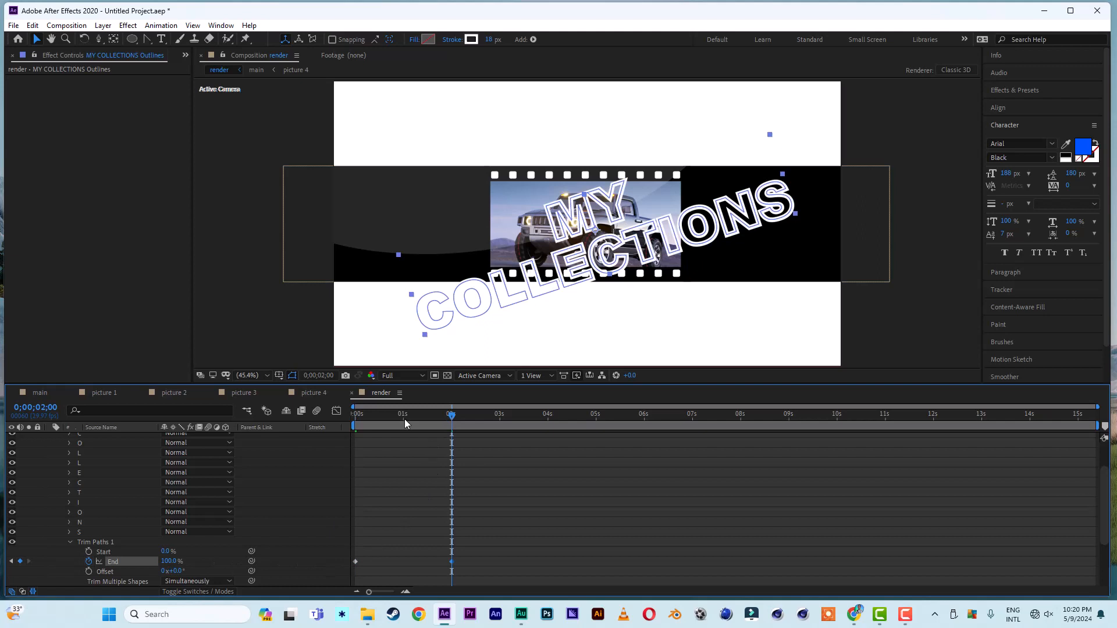
# Change the title outlines' stroke to red (FF0000) with a width of 4 px and preview the animation
pyautogui.click(471, 40)
pyautogui.click(918, 368)
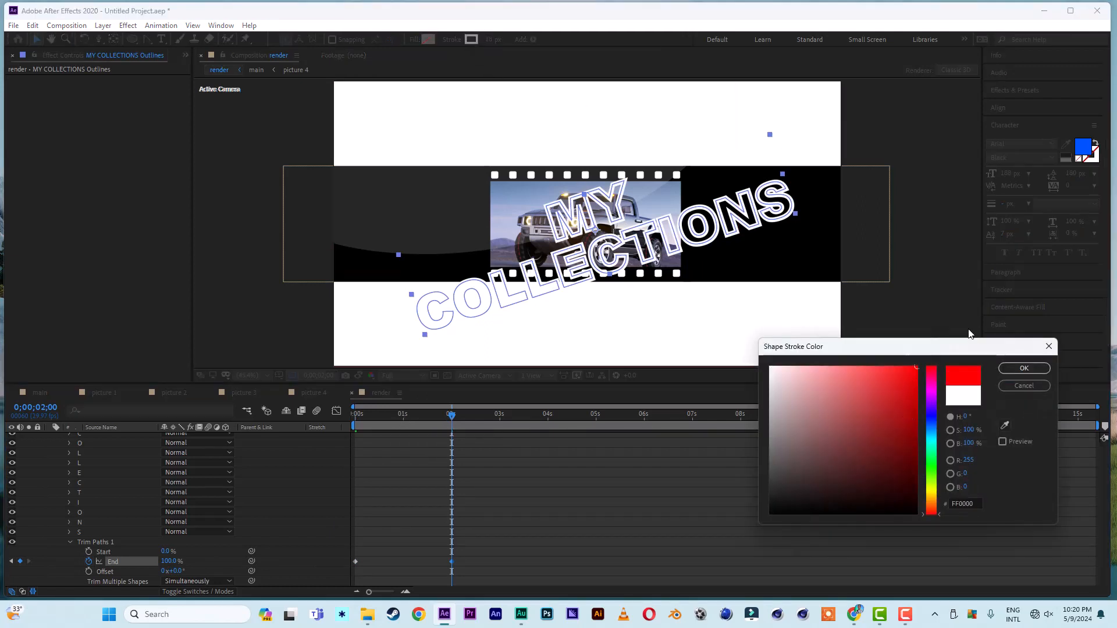
pyautogui.click(1033, 369)
pyautogui.press('space')
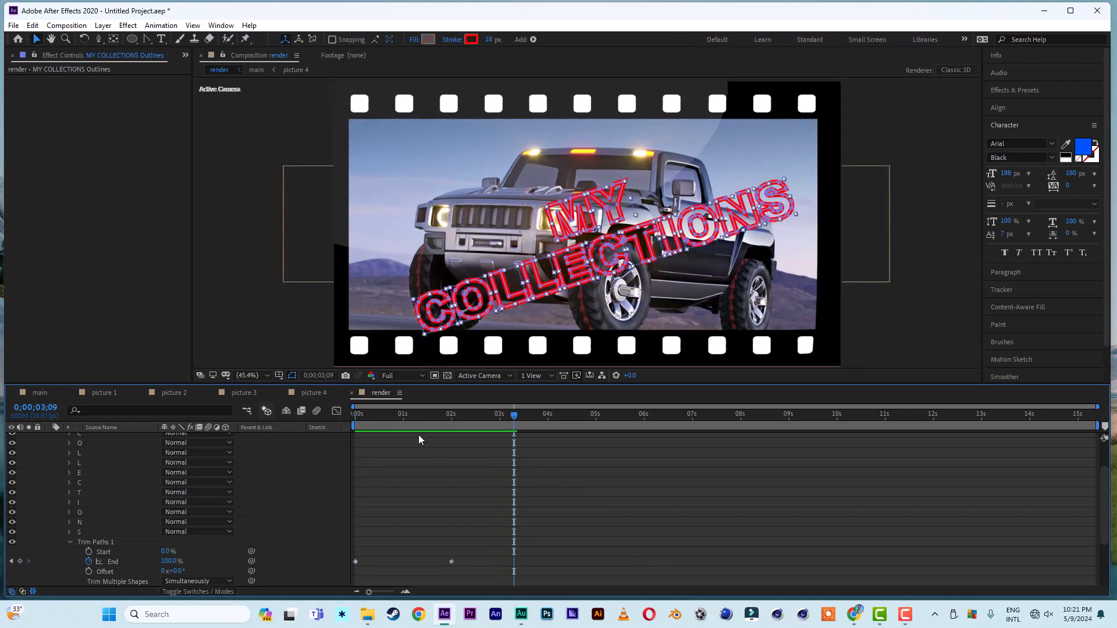
pyautogui.press('space')
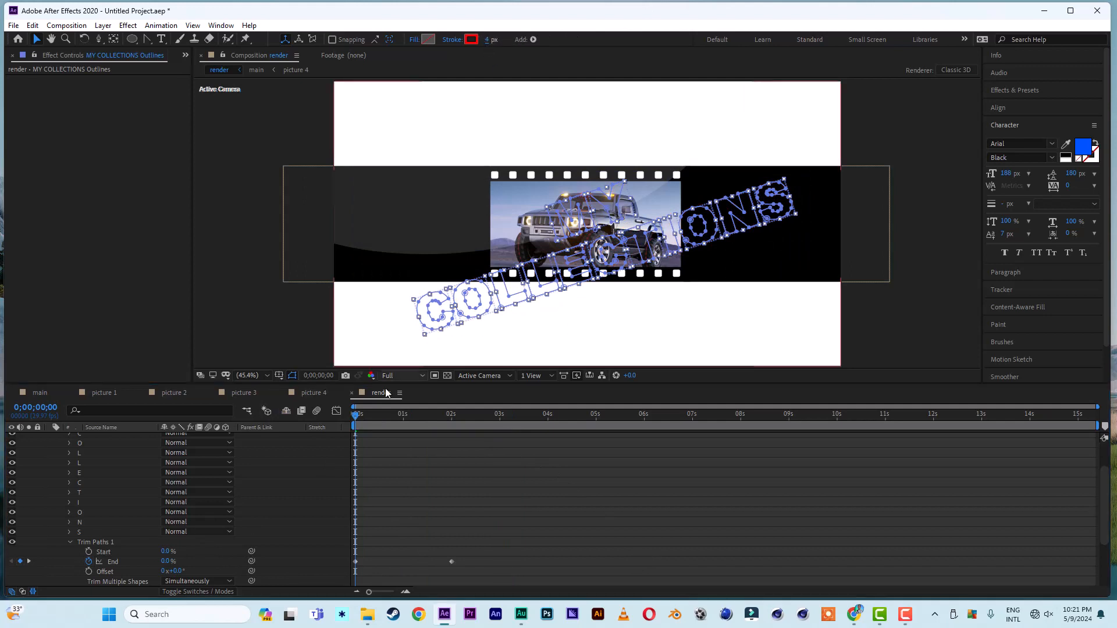
# Scrub through the first two seconds and play the composition from the start to check the title's drawing-on animation
pyautogui.click(389, 413)
pyautogui.moveTo(393, 414); pyautogui.dragTo(460, 417)
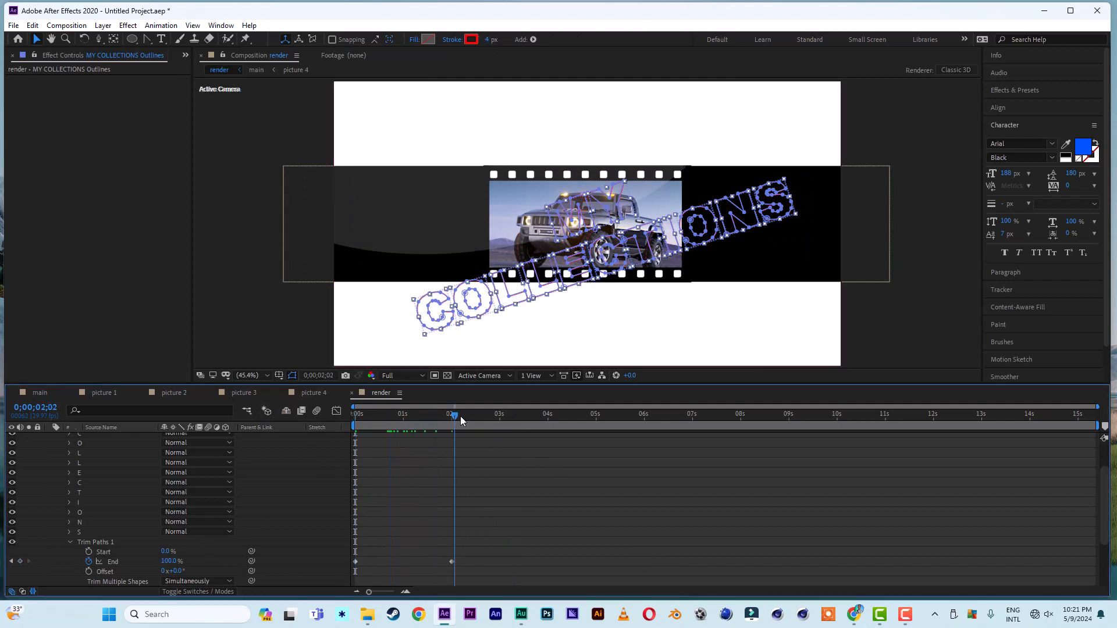
pyautogui.press('Home')
pyautogui.press('space')
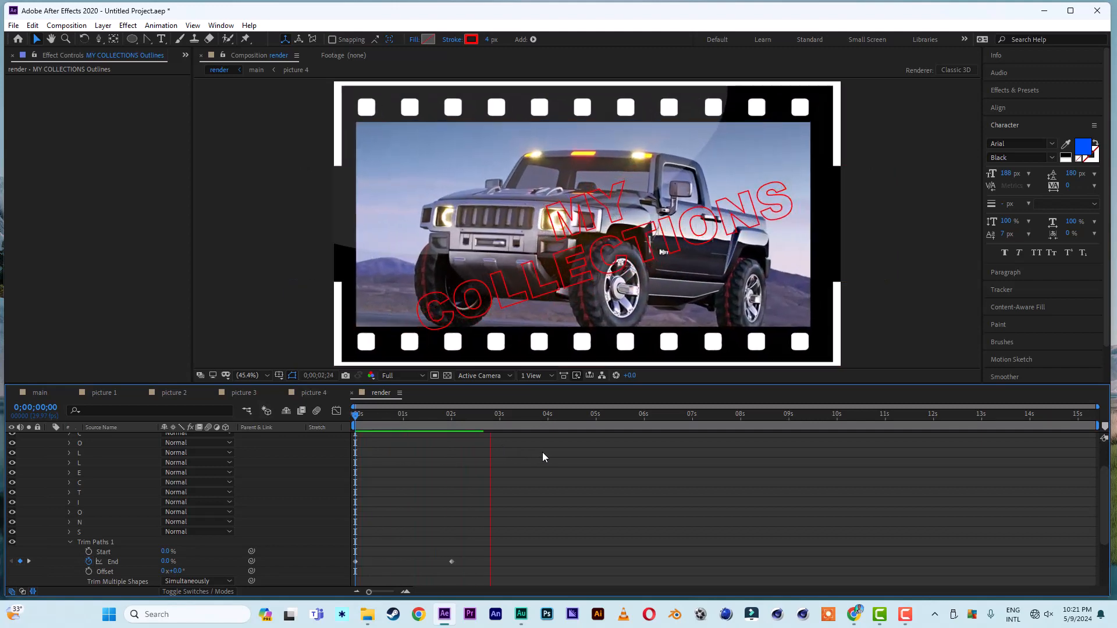
pyautogui.press('space')
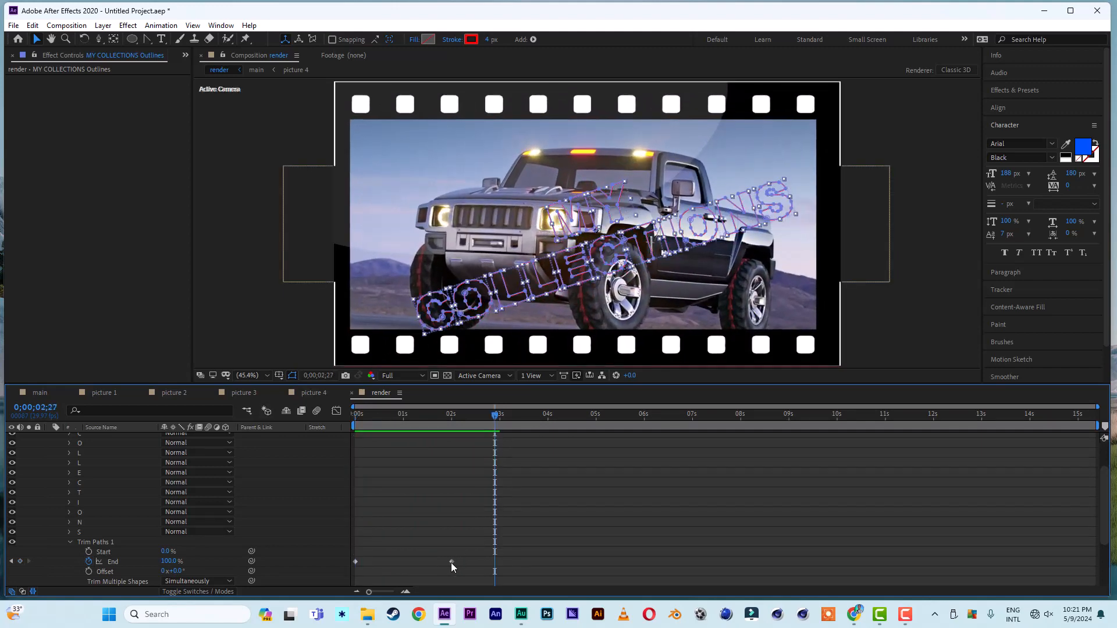
# Shift the Trim Paths 100% End keyframe earlier to about 1.5 seconds, collapse the outlines layer and preview the timing
pyautogui.moveTo(452, 563); pyautogui.dragTo(429, 563)
pyautogui.scroll(2, 280, 512)
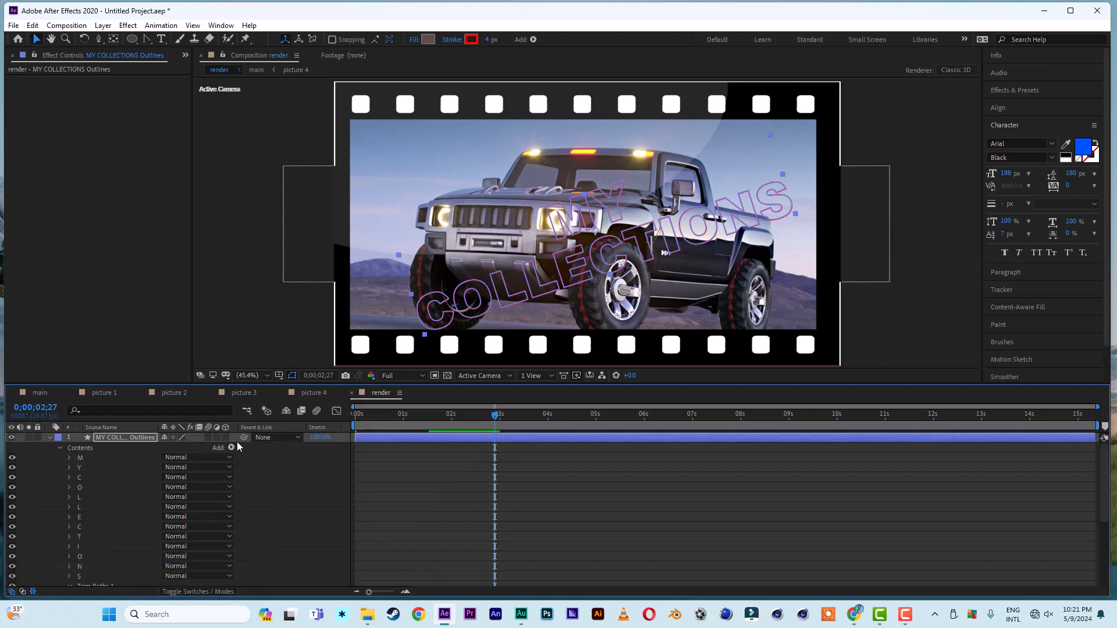
pyautogui.click(50, 438)
pyautogui.press('space')
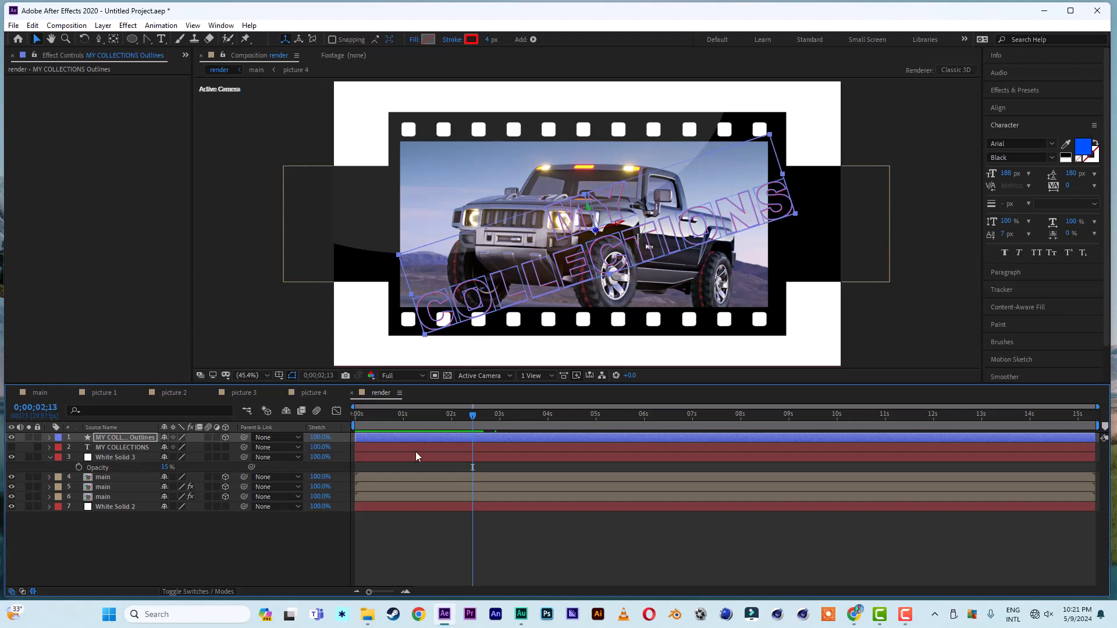
# Keyframe the outlines layer's Position at 0;00;02;01 and move it toward the camera to Z -3532.1 at 0;00;02;29
pyautogui.press('p')
pyautogui.click(455, 416)
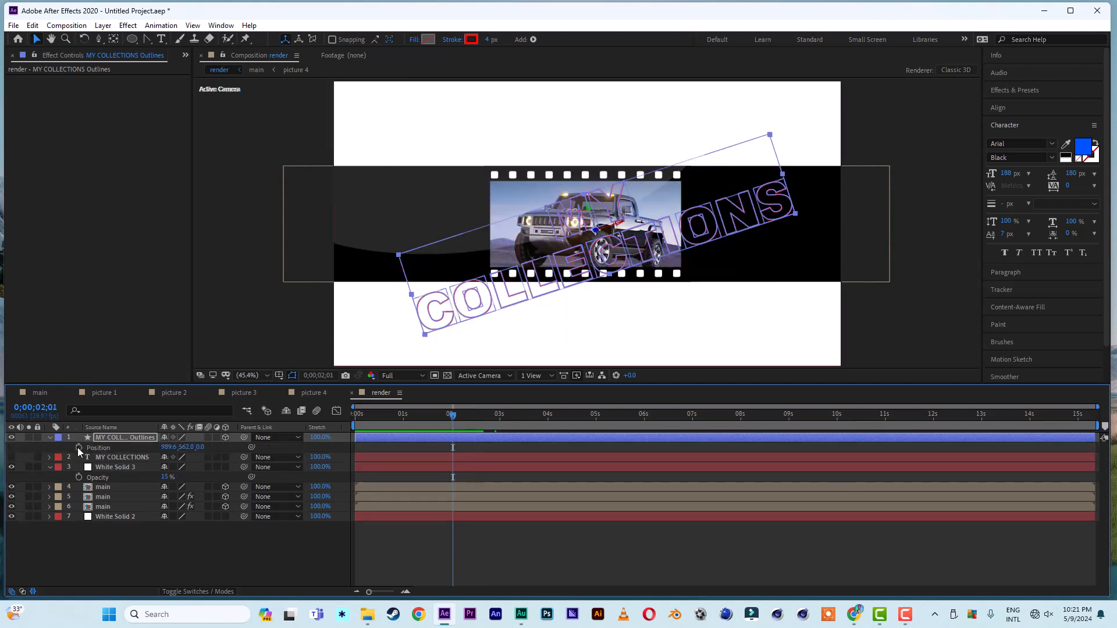
pyautogui.moveTo(454, 417); pyautogui.dragTo(500, 419)
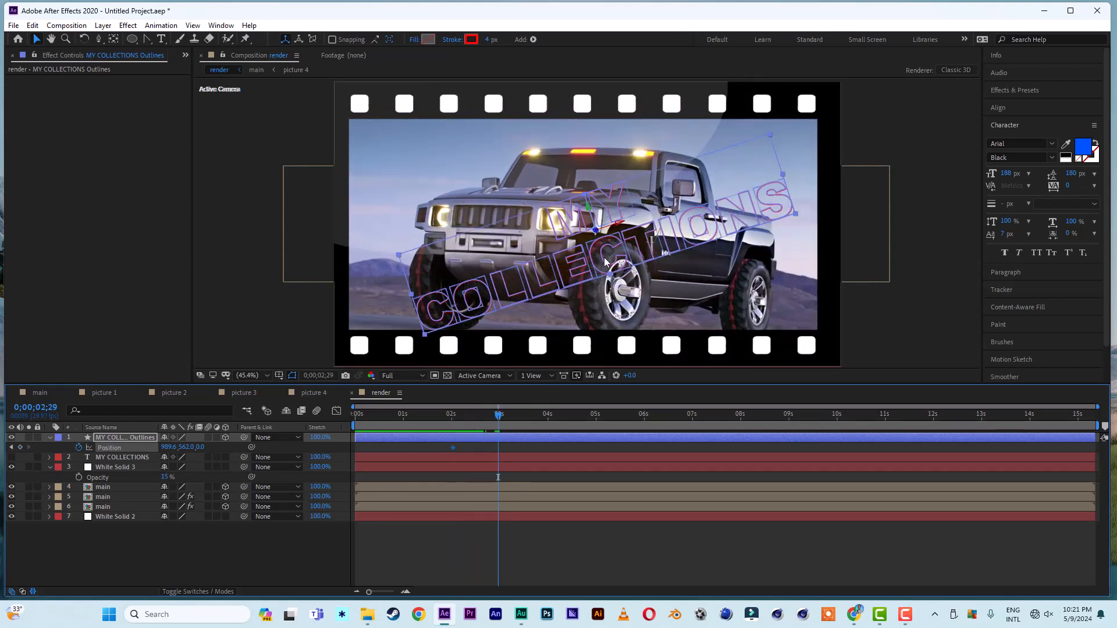
pyautogui.moveTo(597, 231); pyautogui.dragTo(791, 310)
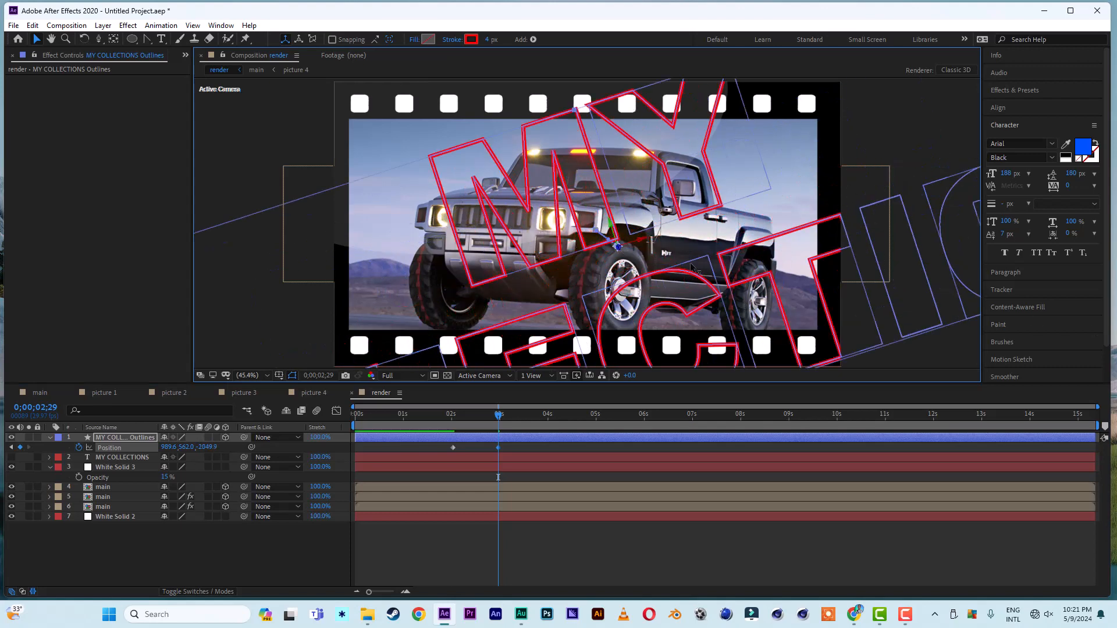
pyautogui.moveTo(691, 266); pyautogui.dragTo(1096, 354)
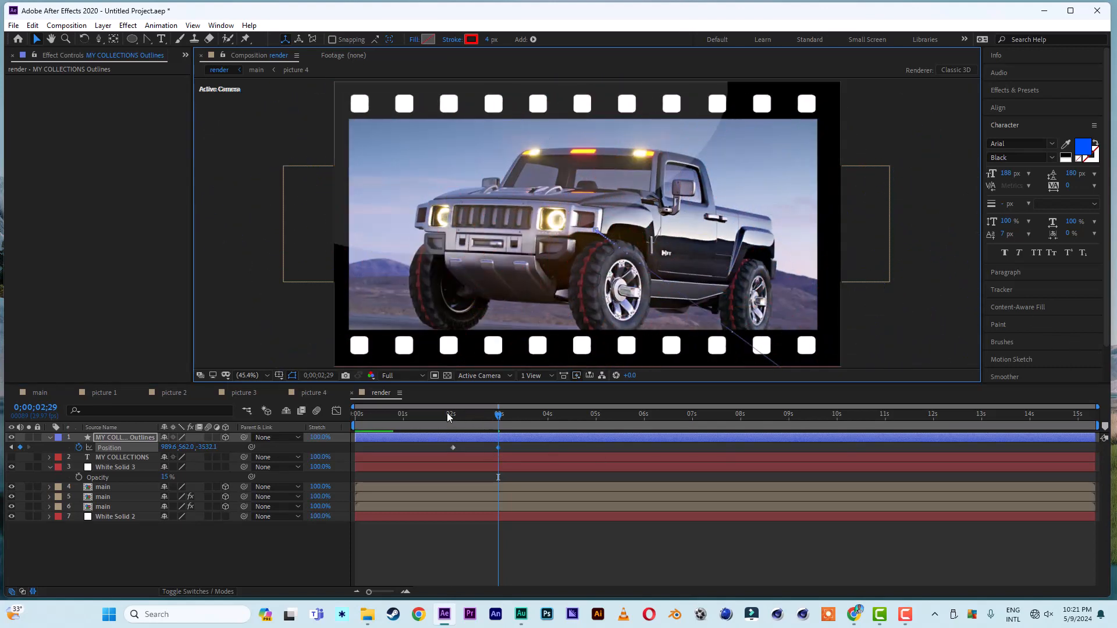
pyautogui.moveTo(447, 417); pyautogui.dragTo(504, 454)
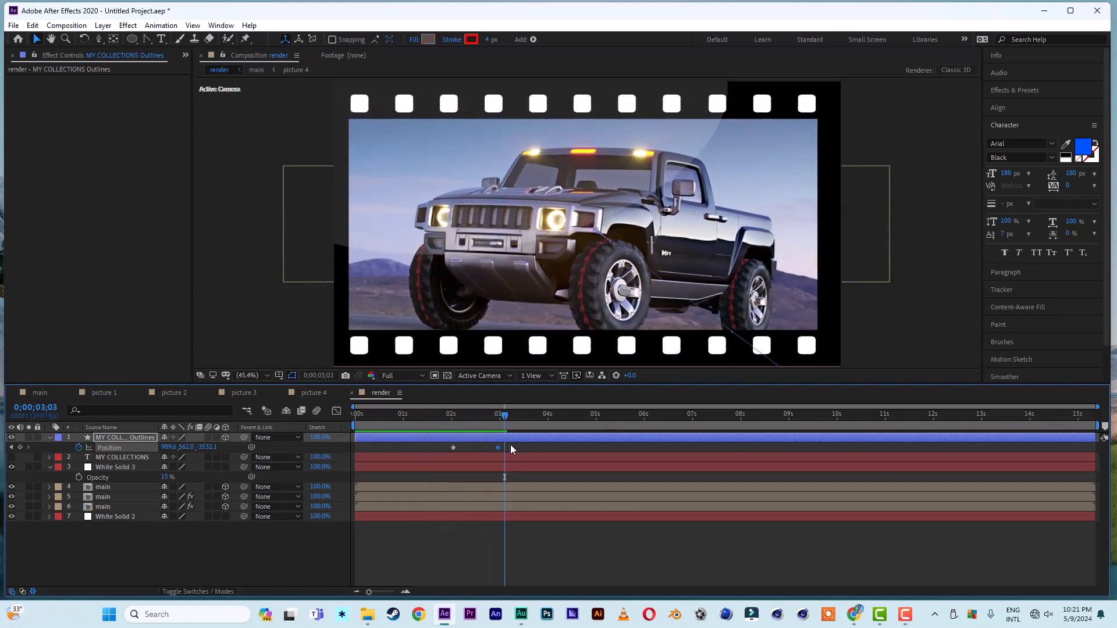
# Apply Easy Ease to both Position keyframes of the outlines layer
pyautogui.rightClick(453, 448)
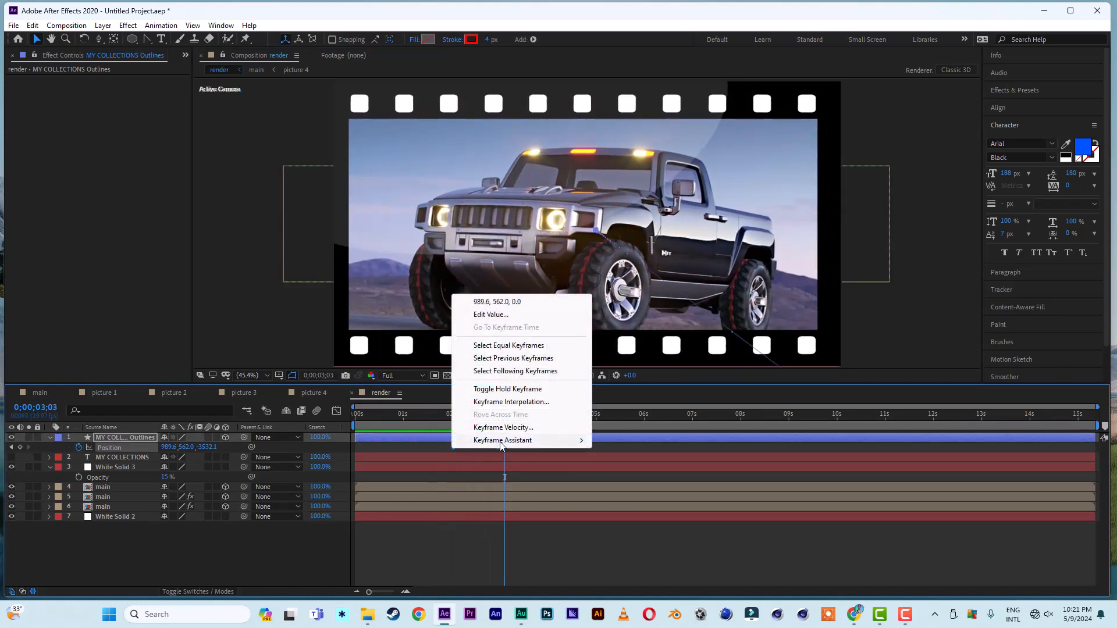
pyautogui.moveTo(530, 447)
pyautogui.click(621, 483)
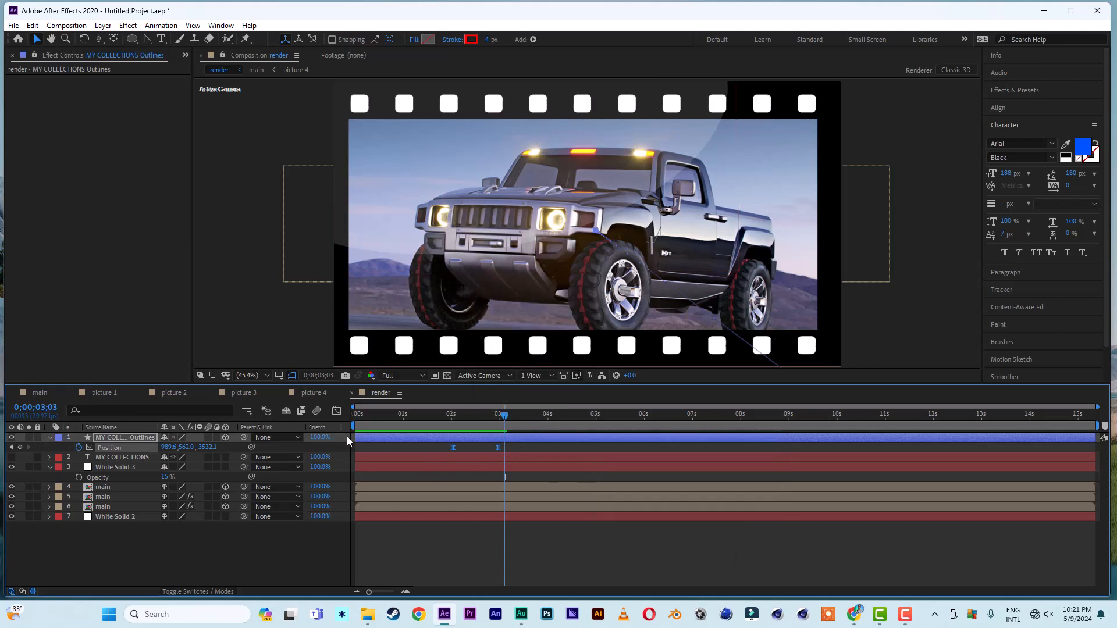
# Reshape the Position speed graph by extending the last keyframe's ease toward the first keyframe, and preview the title's exit
pyautogui.click(336, 412)
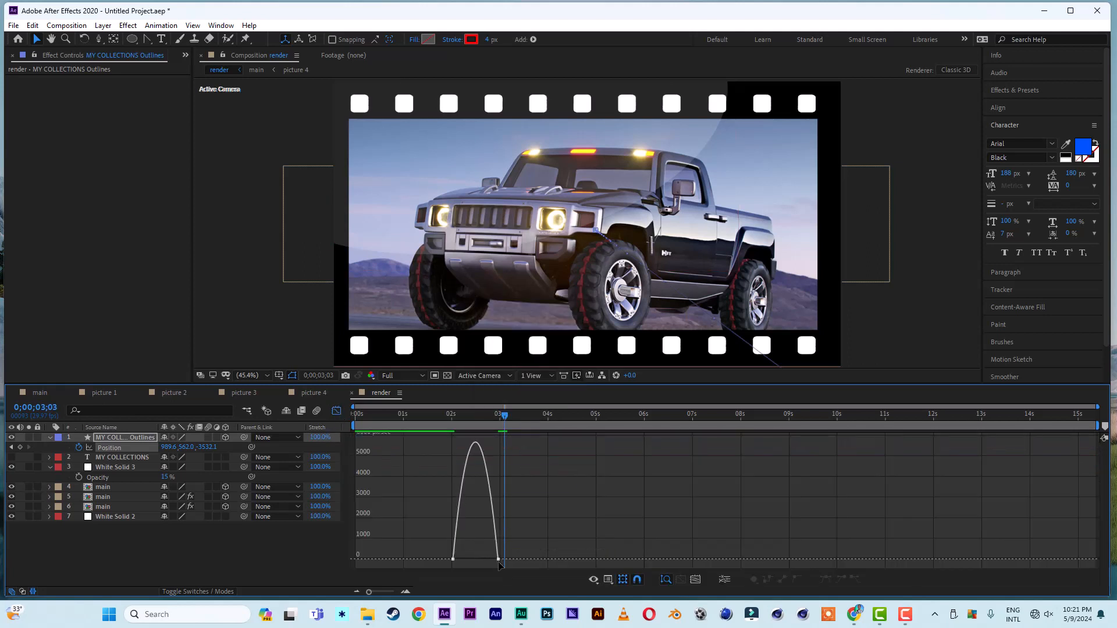
pyautogui.moveTo(499, 560)
pyautogui.moveTo(492, 560); pyautogui.dragTo(465, 560)
pyautogui.click(337, 411)
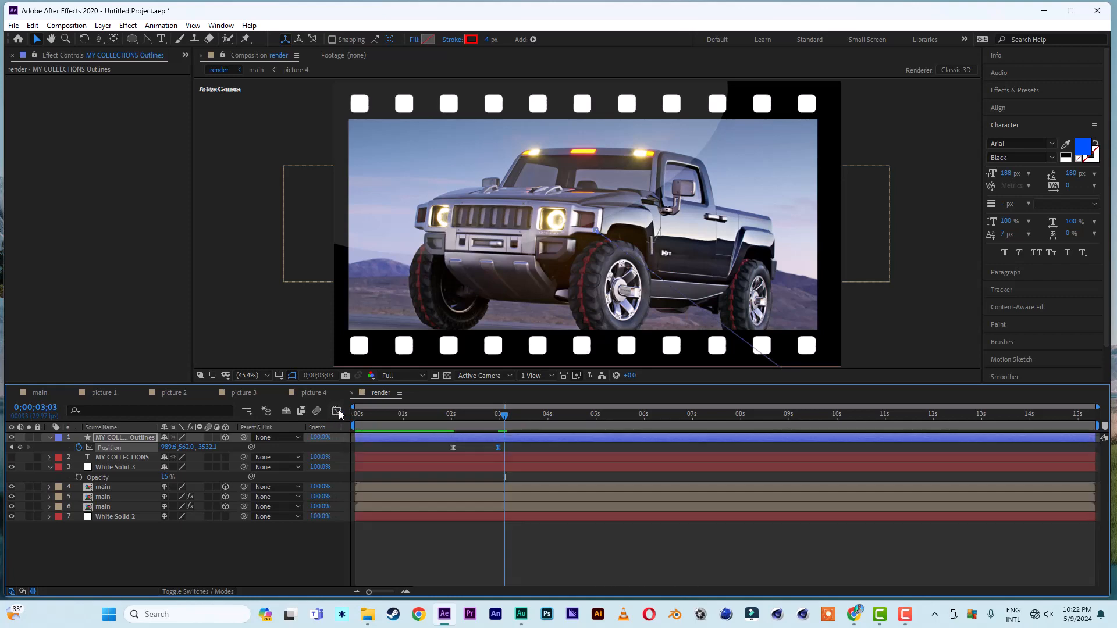
pyautogui.moveTo(448, 418); pyautogui.dragTo(385, 424)
pyautogui.press('space')
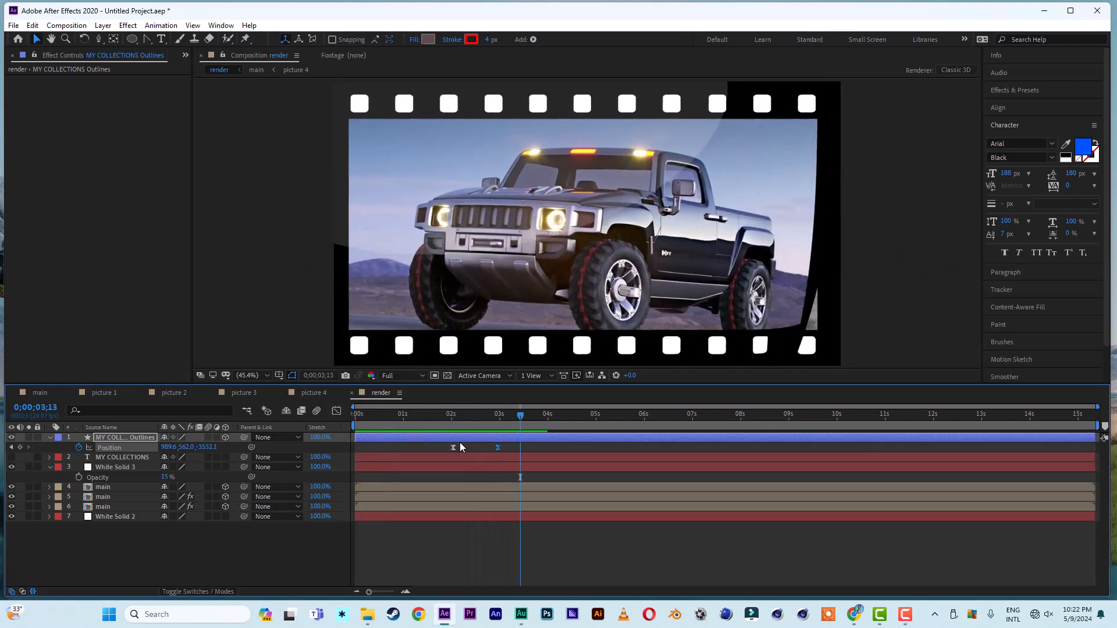
# Move the first Position keyframe of the outlines layer earlier to about 1.8 seconds and preview from the start
pyautogui.moveTo(453, 447); pyautogui.dragTo(442, 448)
pyautogui.moveTo(405, 414); pyautogui.dragTo(251, 417)
pyautogui.press('space')
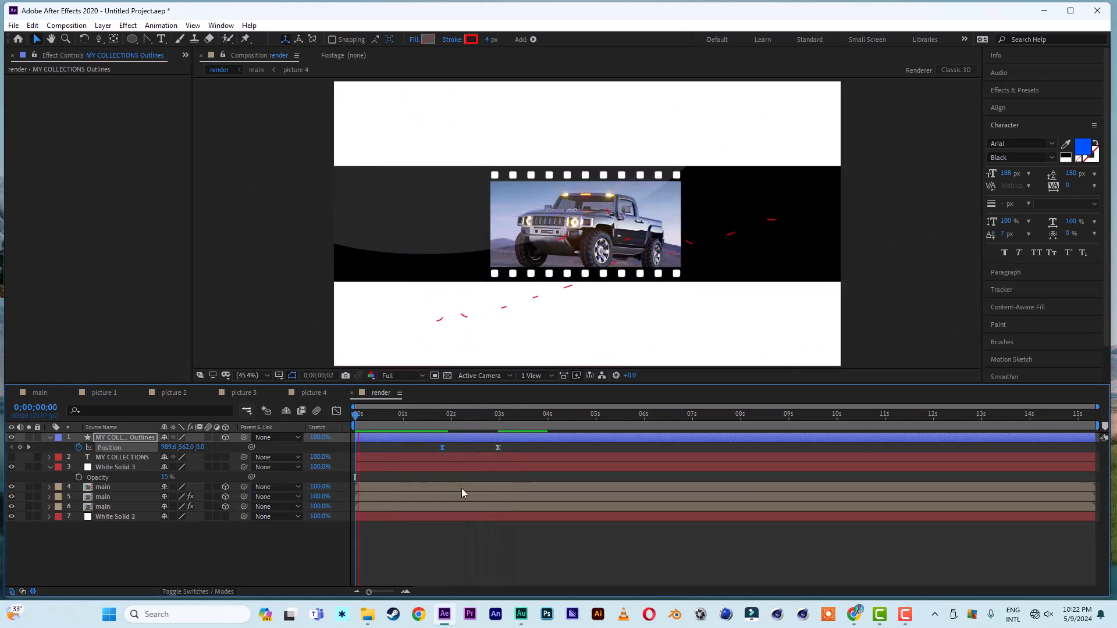